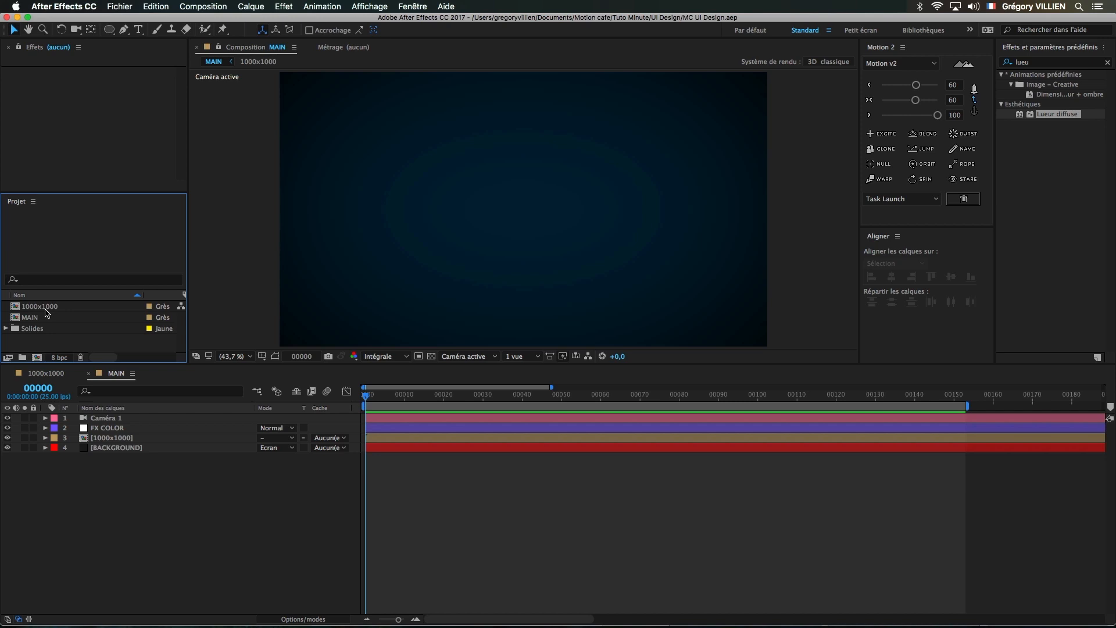
- Rename the 1000x1000 composition in the project as A 1000x1000
left_click(46, 309)
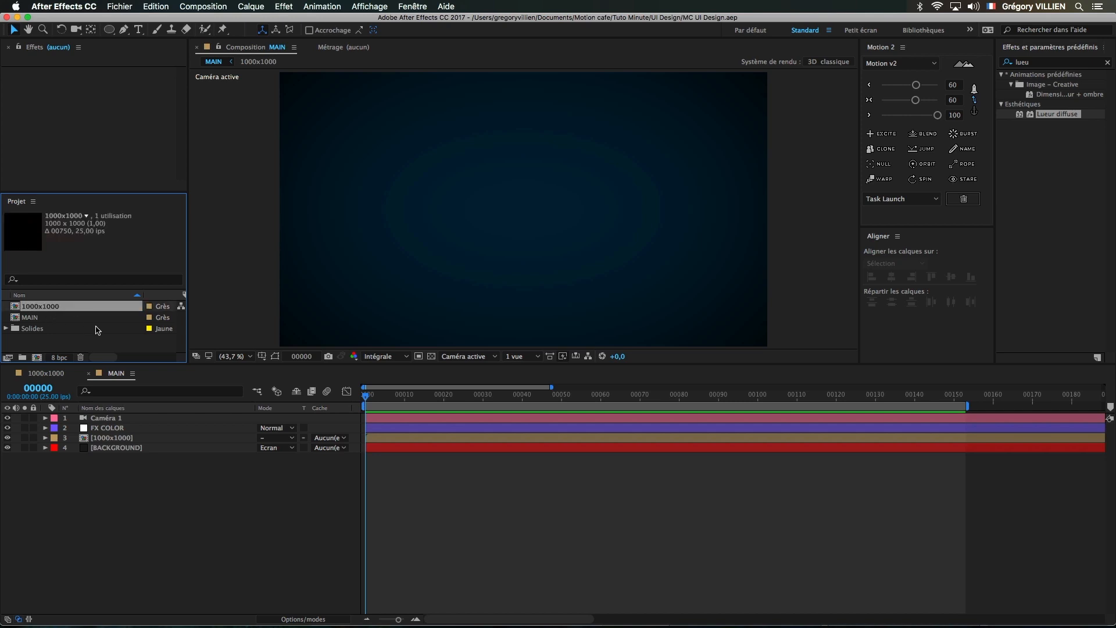
key("Return")
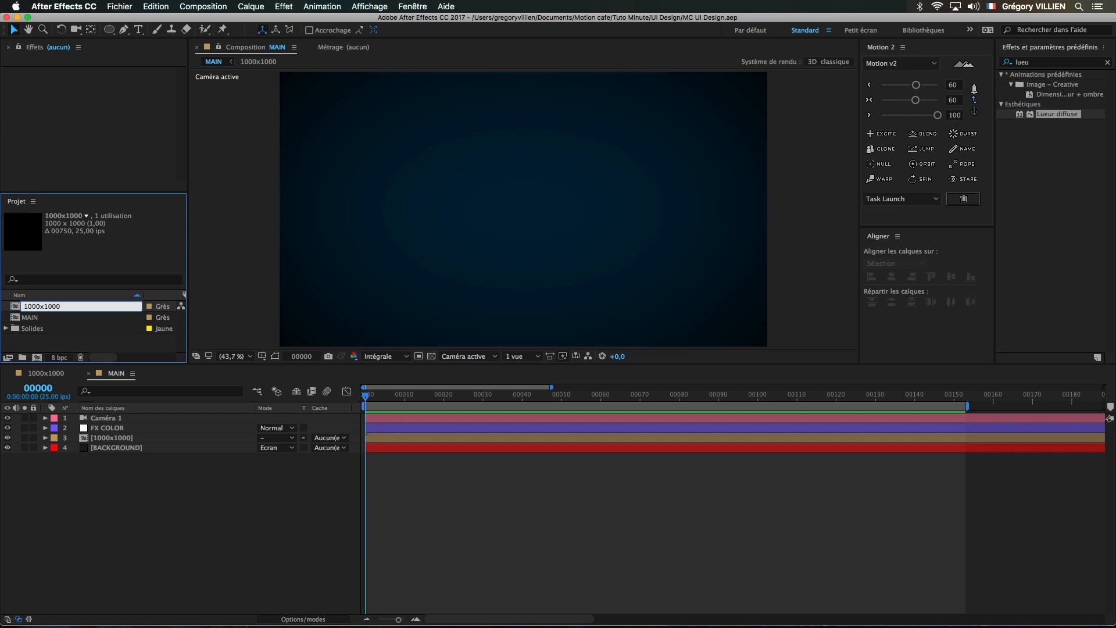
type("A")
key("Return")
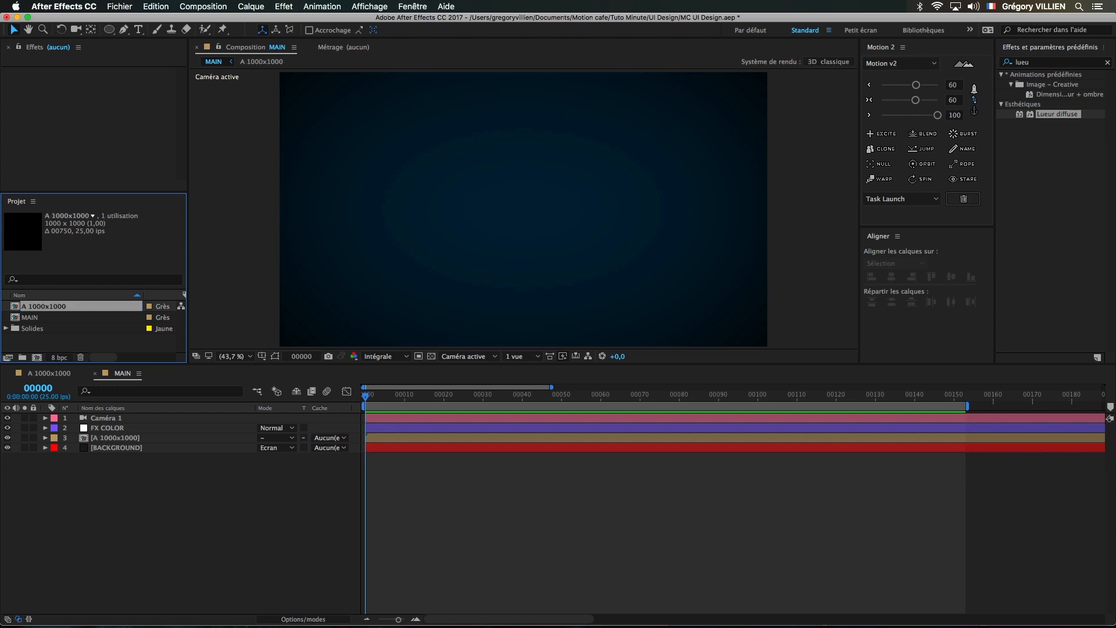
- Duplicate the A 1000x1000 composition and rename the copy as B 1000x1000
key("super+d")
key("Return")
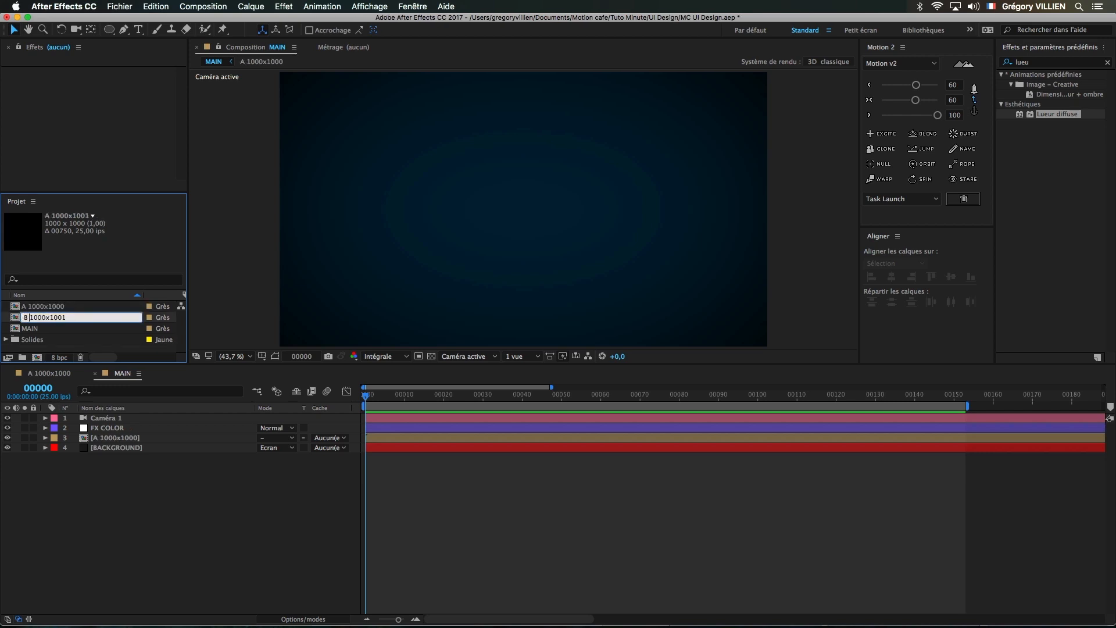
type("B 1000x1000")
key("Return")
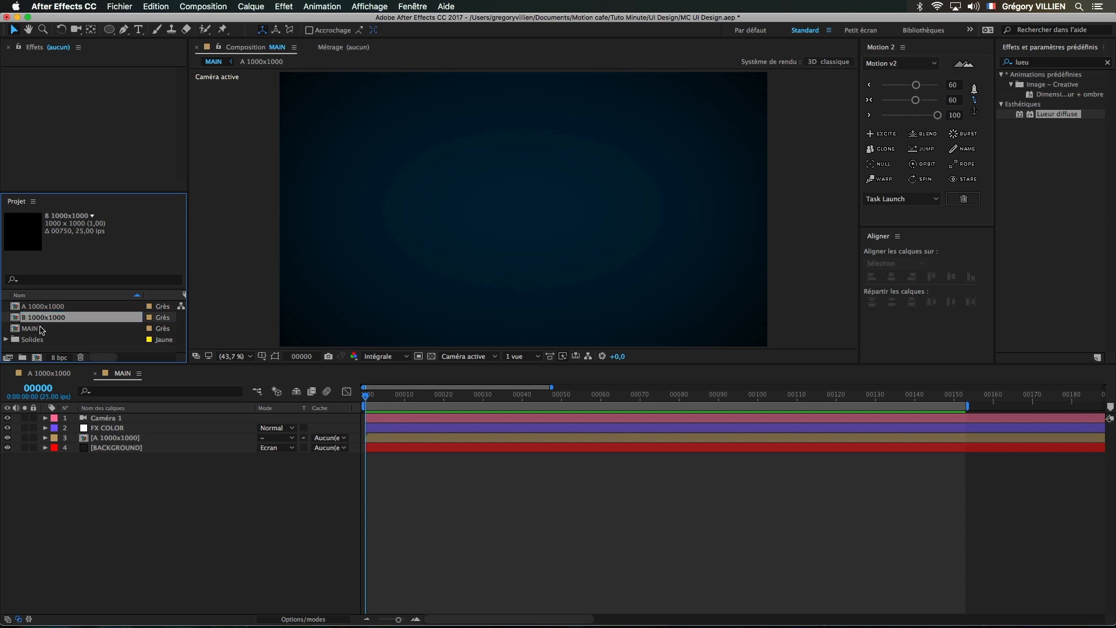
- Delete all layers inside the B 1000x1000 composition and display it in a single view
double_click(51, 319)
key("super+a")
key("Delete")
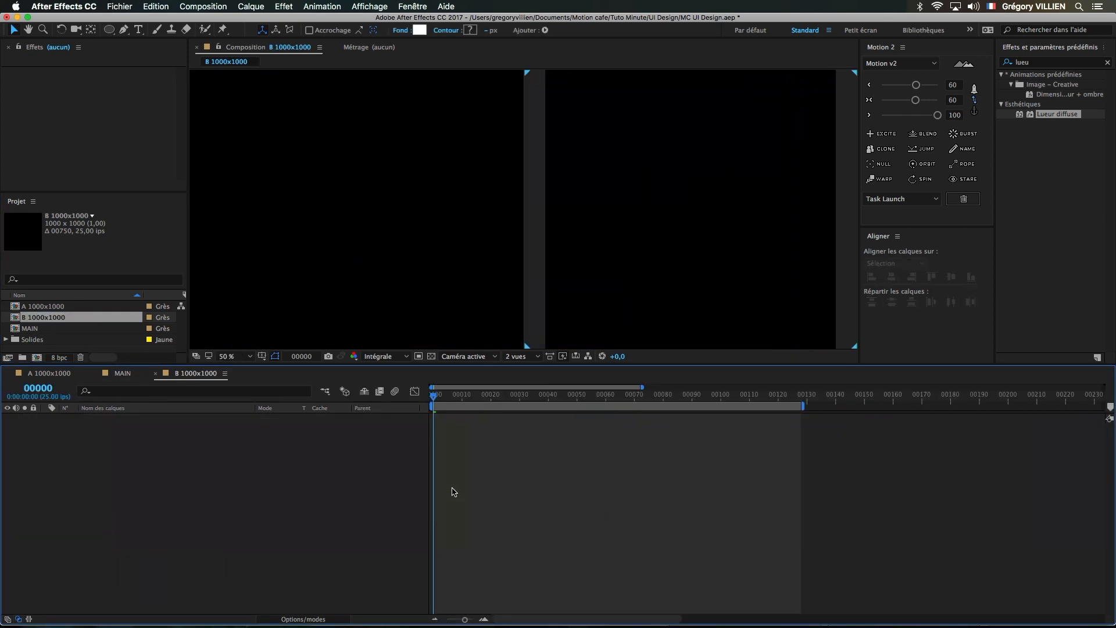
left_click(520, 356)
left_click(523, 367)
- Add a composition marker at frame 40 of B 1000x1000 and return to frame 0
left_click(454, 394)
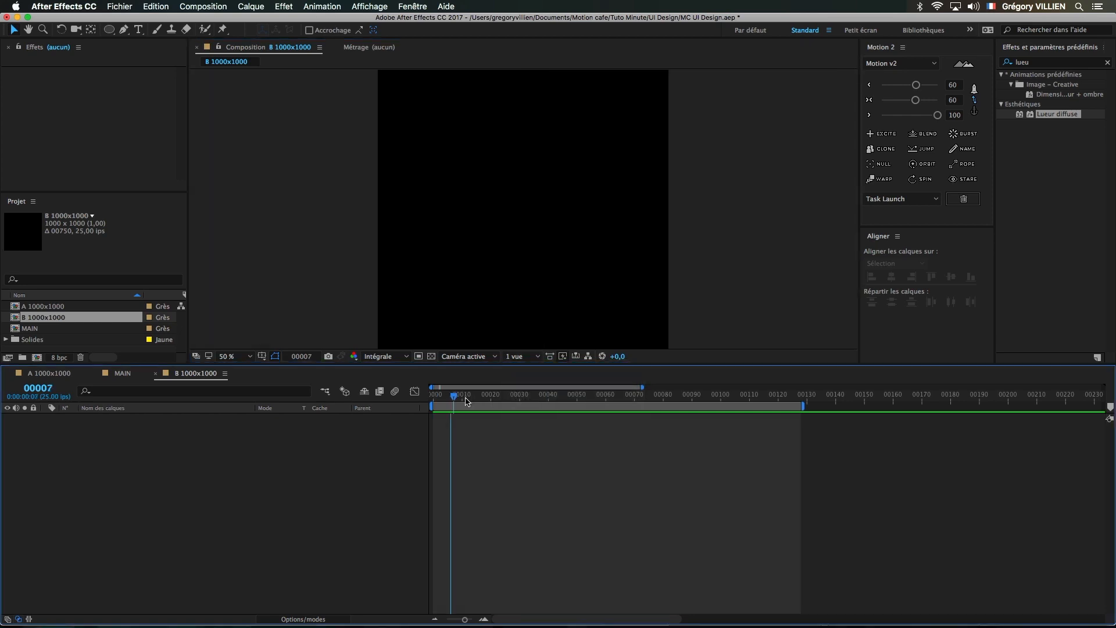
key("Home")
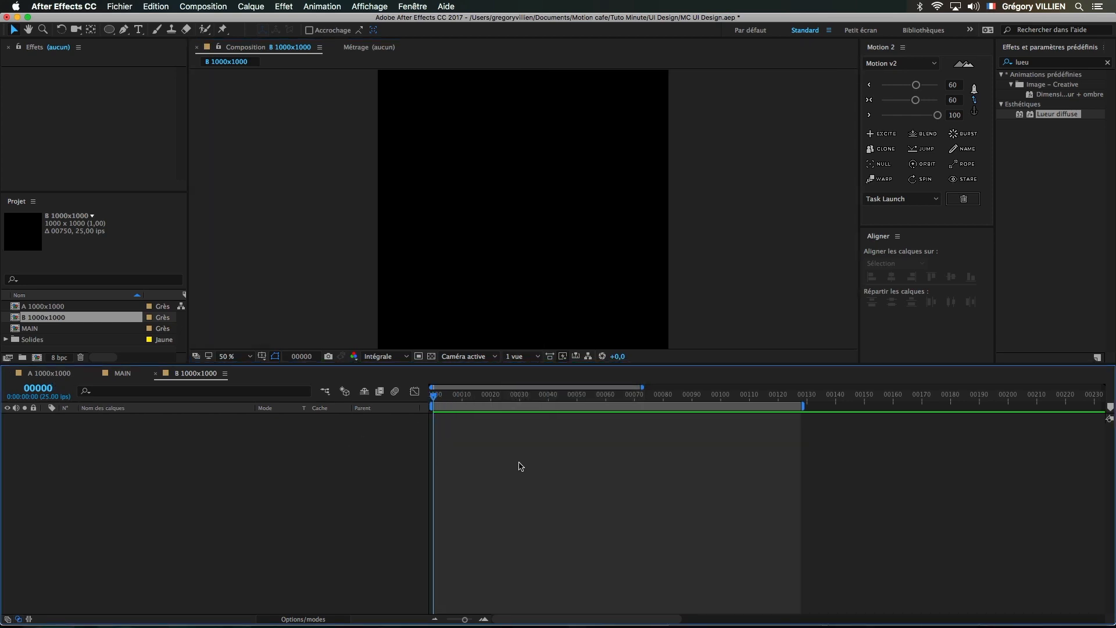
left_click(119, 373)
left_click(195, 373)
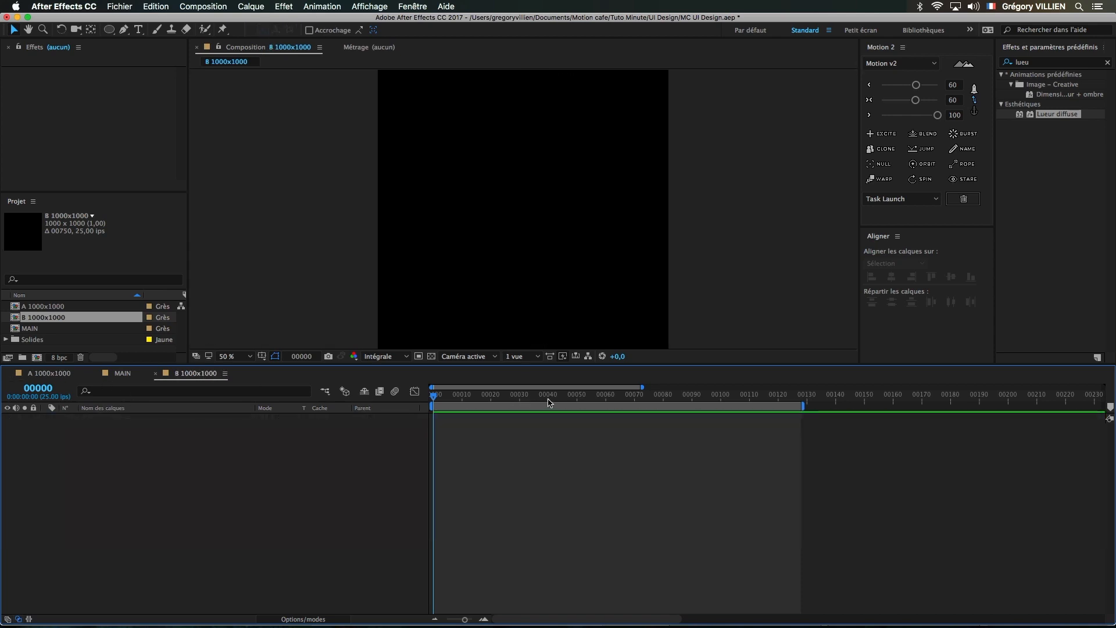
left_click(550, 396)
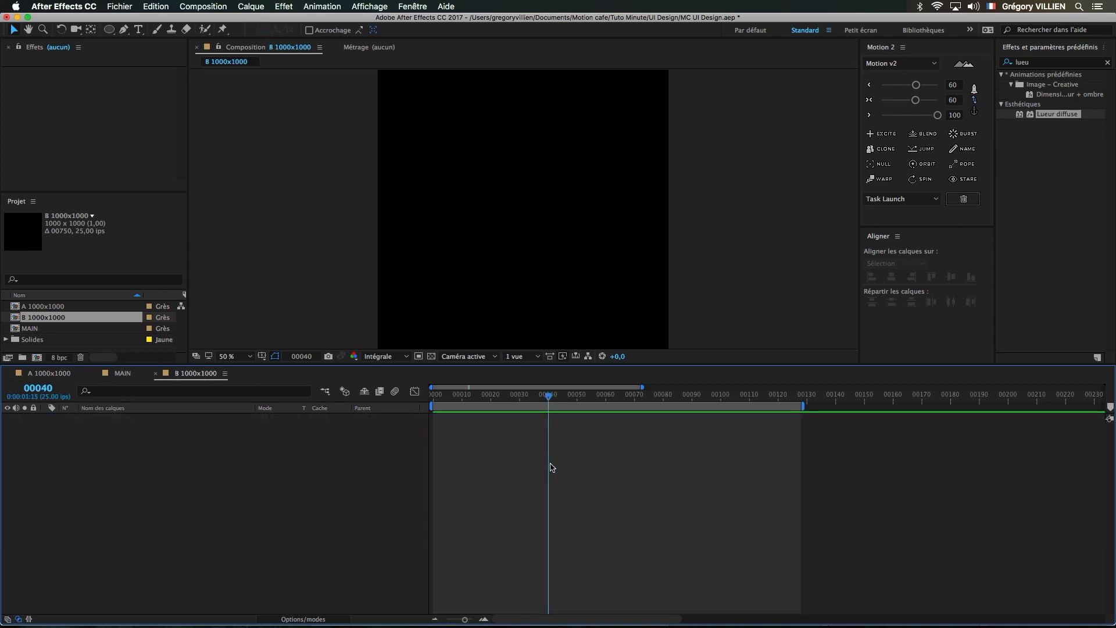
key("KP_Multiply")
left_click_drag(535, 395, 422, 397)
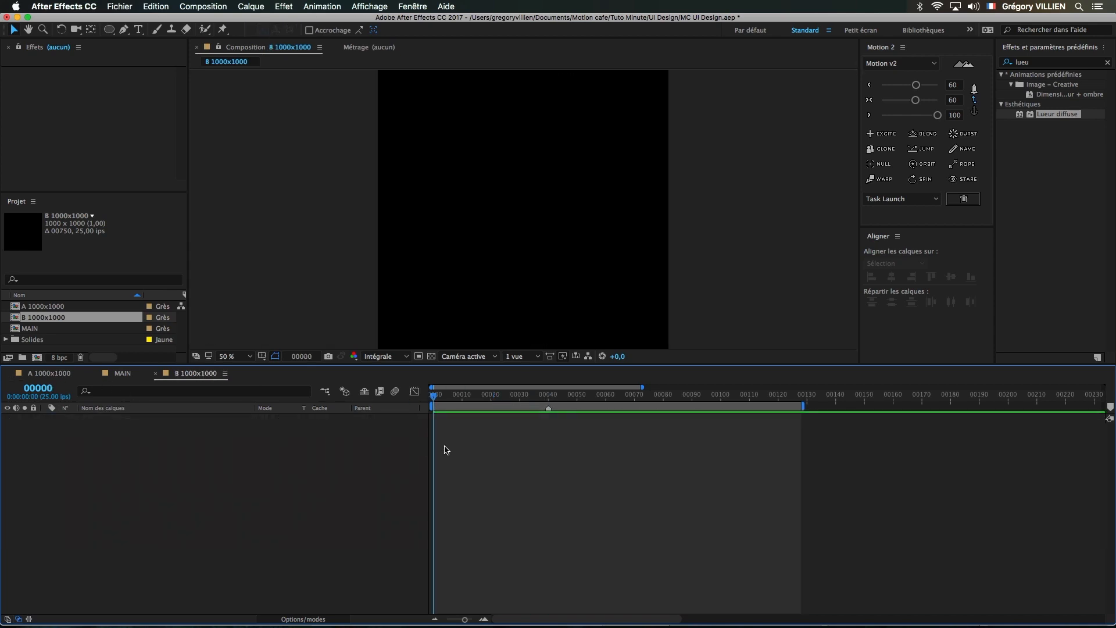
- Create a composition-sized ellipse shape layer with no fill and a 10 px white stroke, and fit the composition in the viewer
key("=")
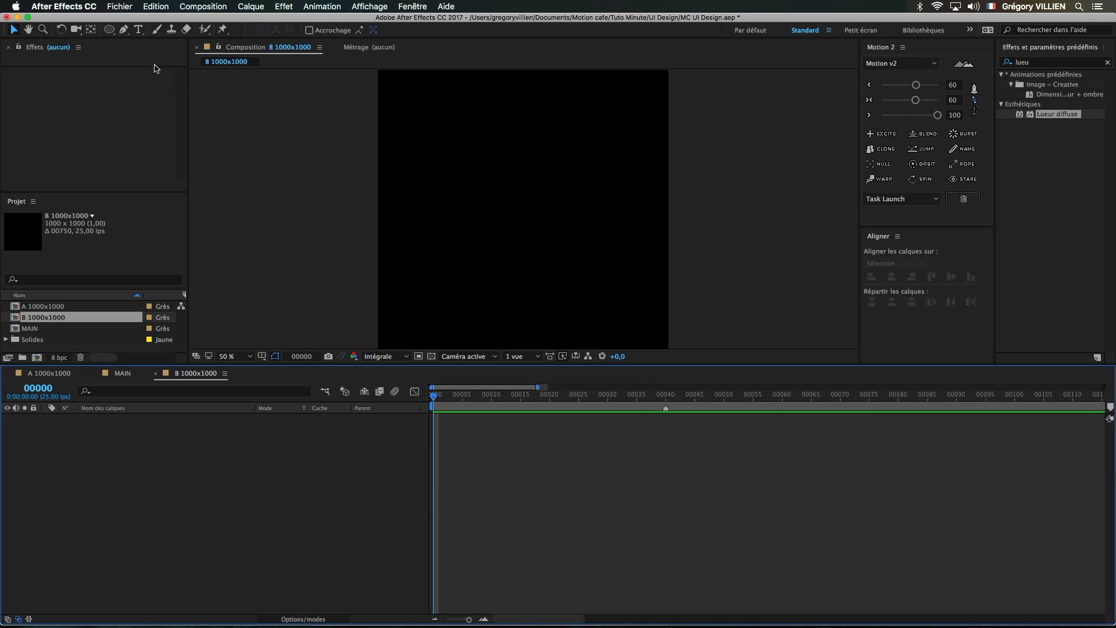
double_click(107, 30)
left_click(401, 30)
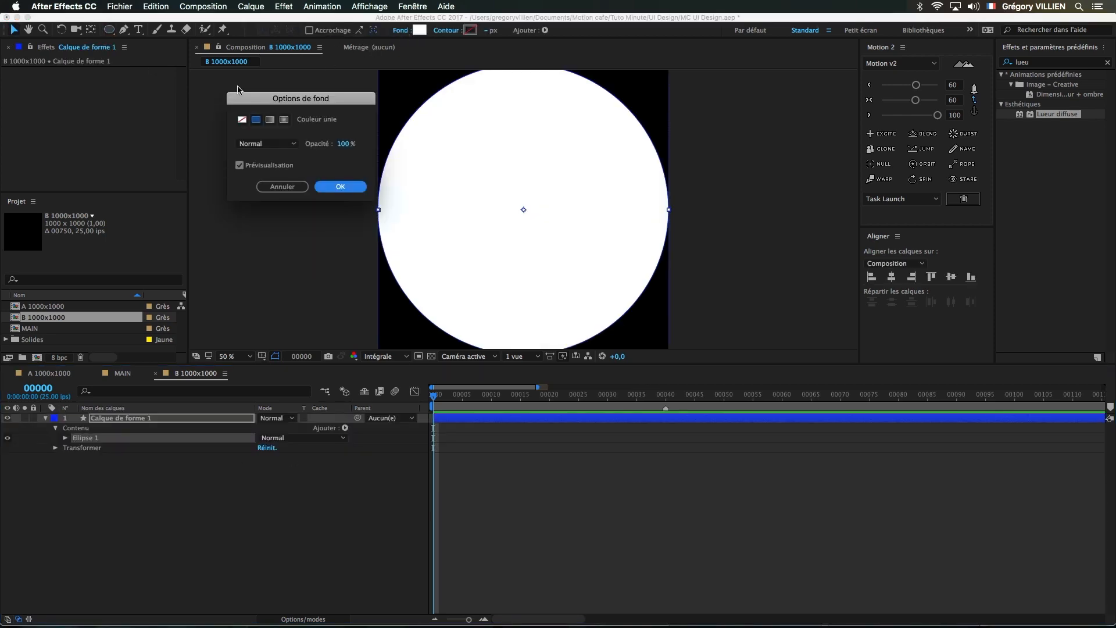
left_click(241, 120)
left_click(333, 192)
left_click_drag(489, 30, 497, 35)
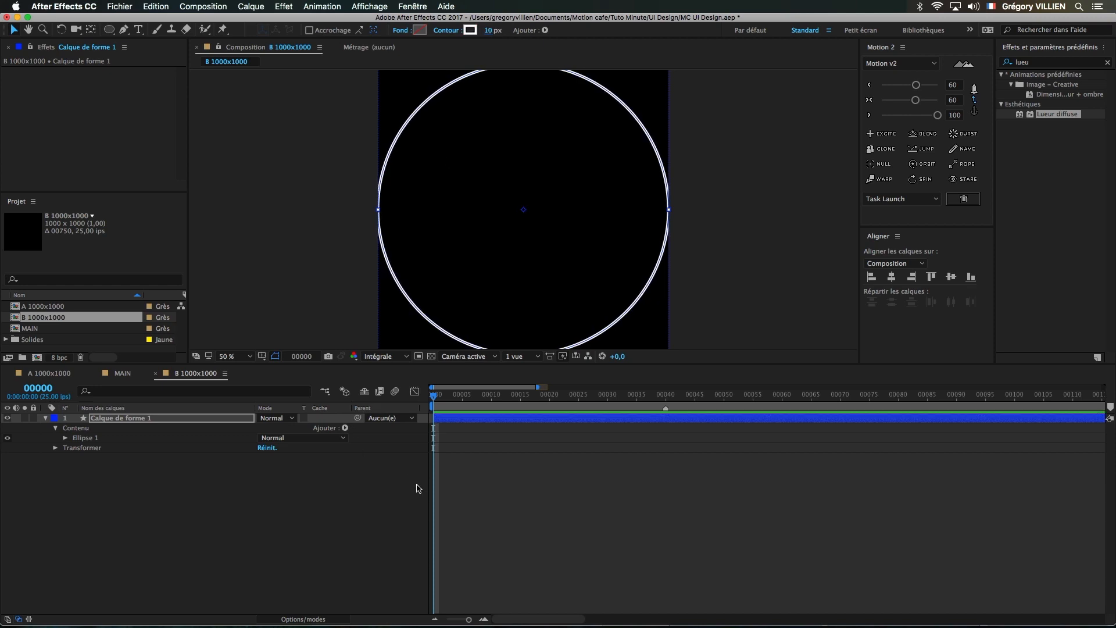
left_click(415, 485)
left_click(234, 356)
left_click(238, 366)
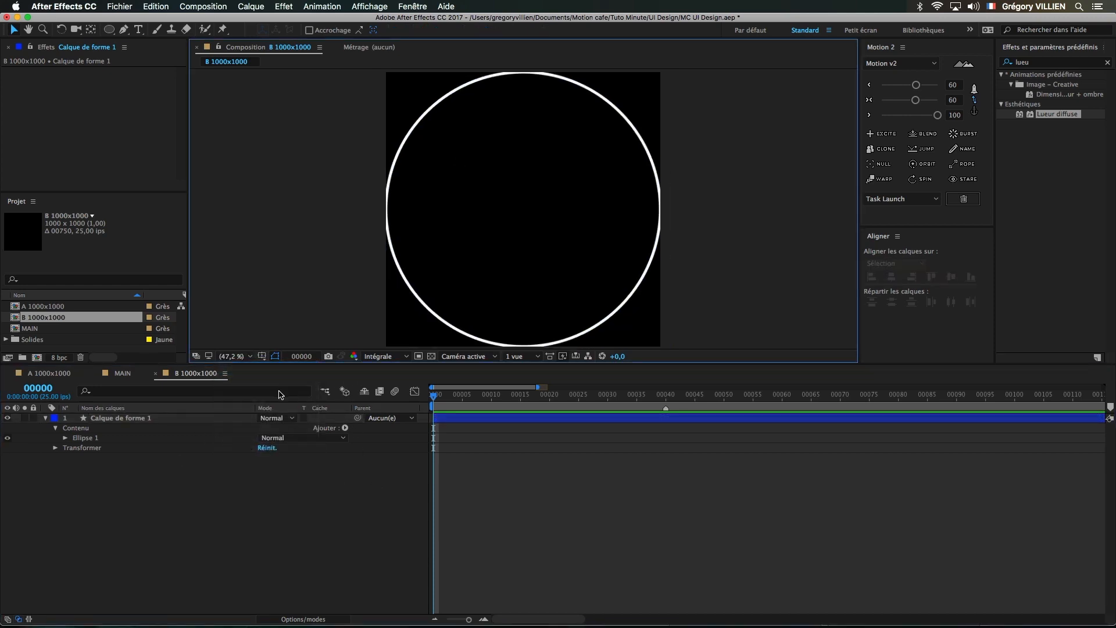
- Expand Ellipse 1 and its path properties, and delete its Fond 1 fill
left_click(65, 438)
left_click(75, 447)
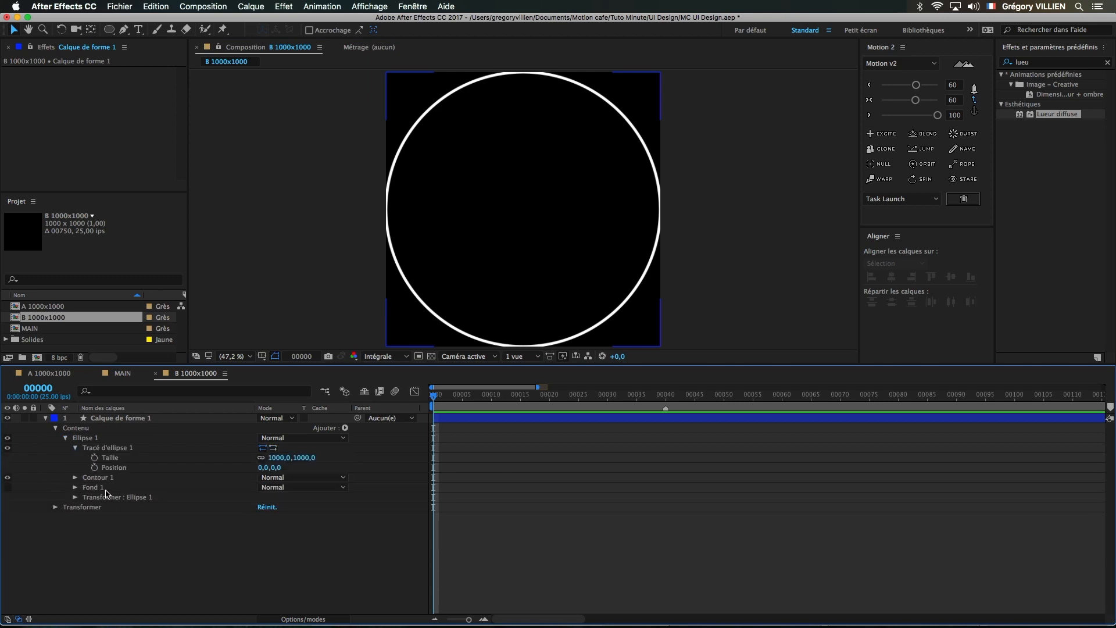
left_click(103, 491)
key("End")
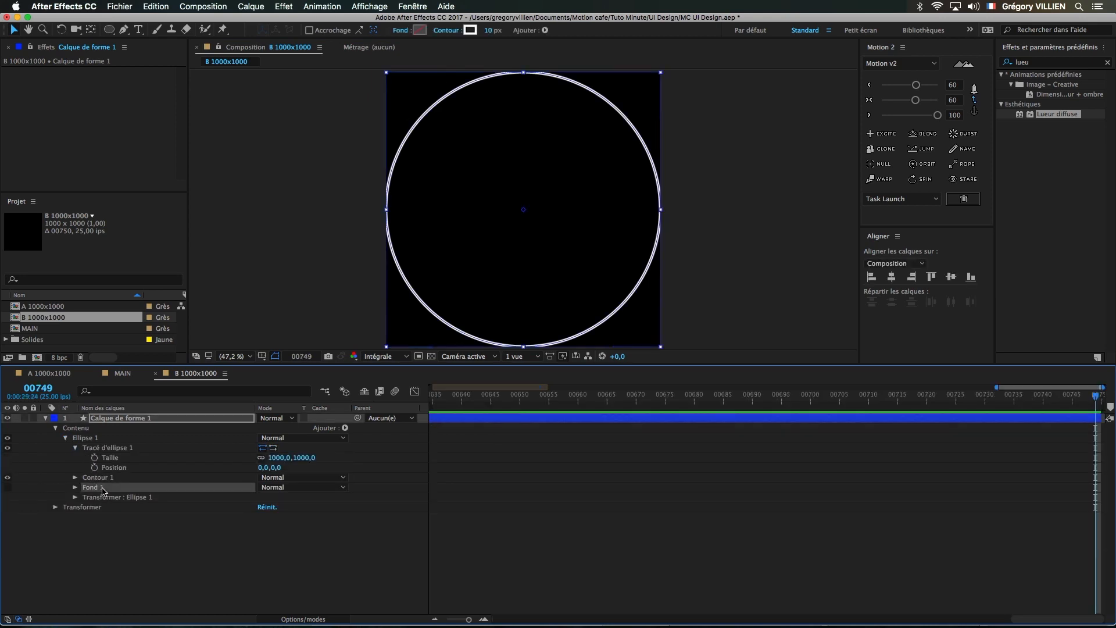
key("Delete")
left_click(561, 494)
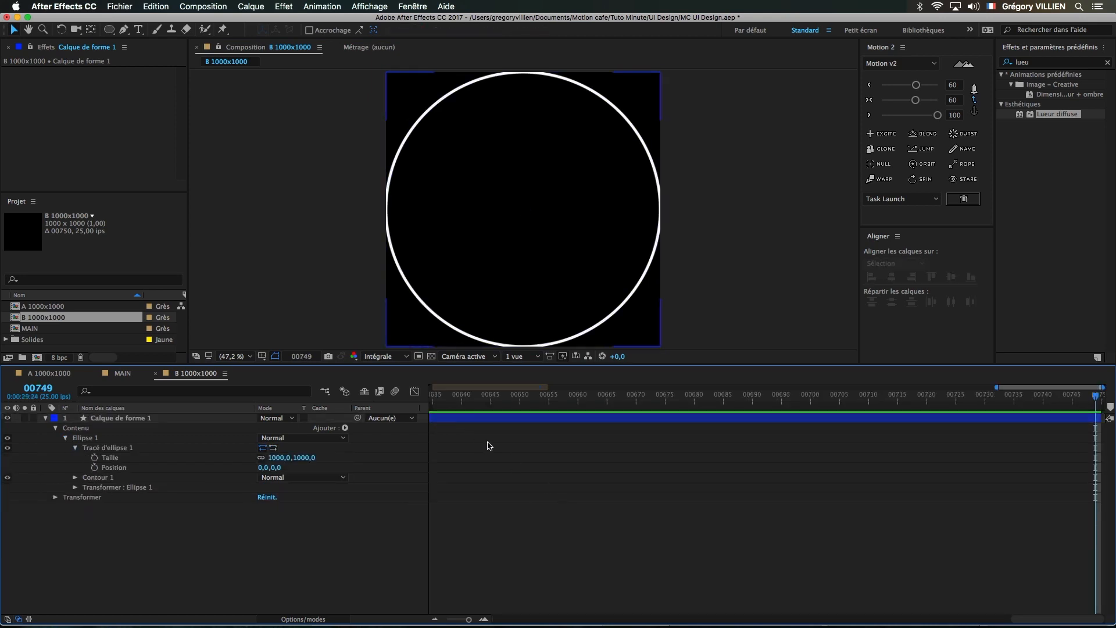
- Keyframe the ellipse path's Taille at frame 25 with a value of 700
key("minus")
key("minus")
key("minus")
key("minus")
scroll(538, 455, "left", 2)
left_click(457, 398)
key("equal")
key("equal")
key("equal")
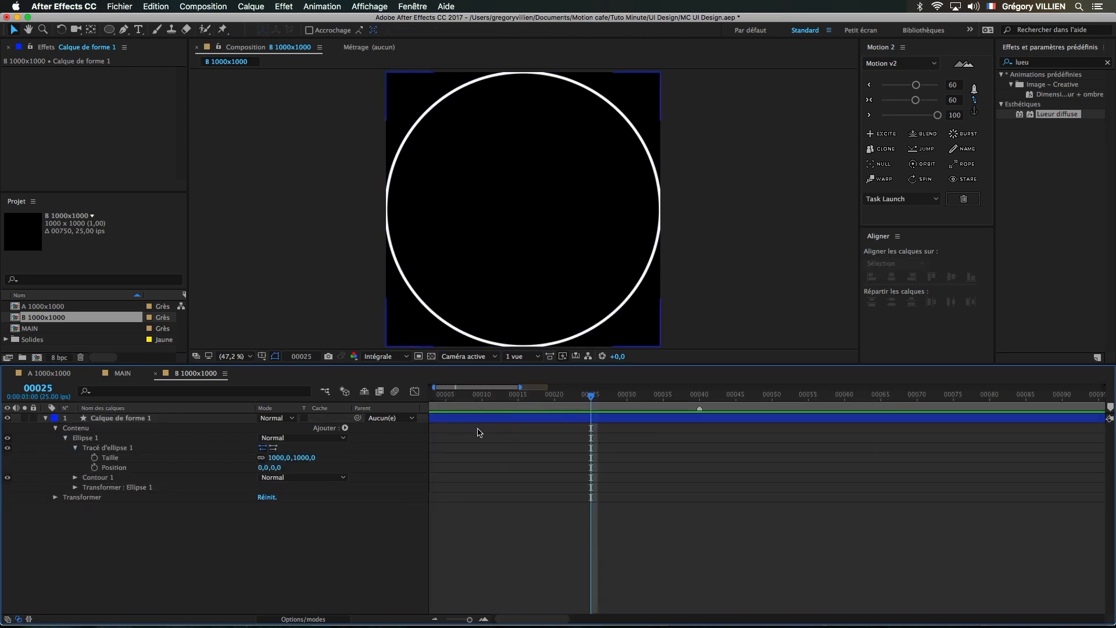
scroll(478, 430, "left", 3)
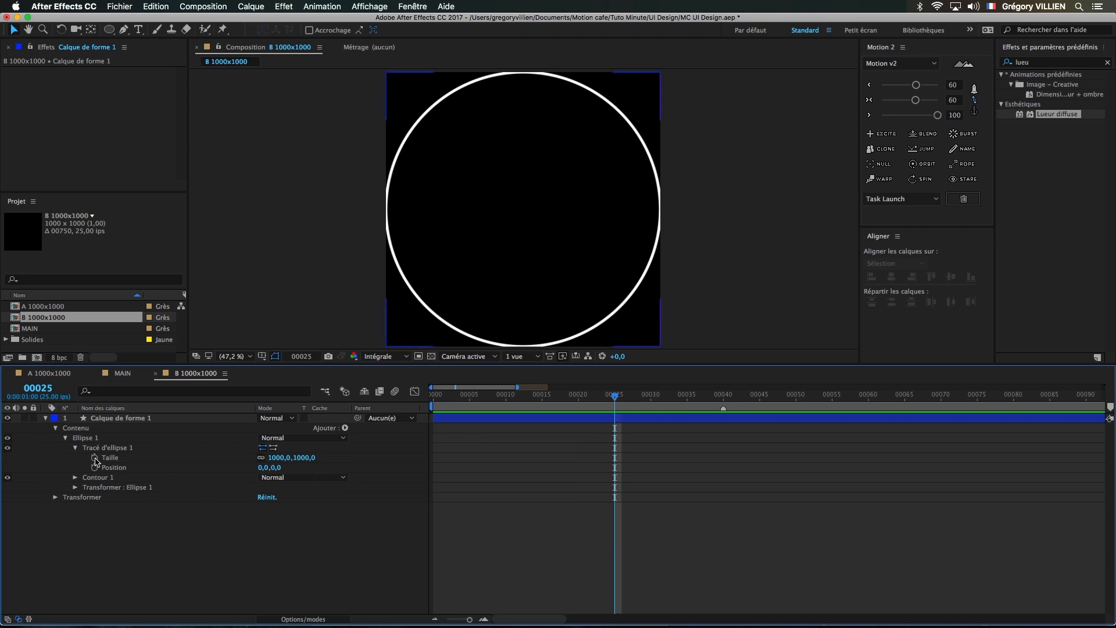
left_click(95, 458)
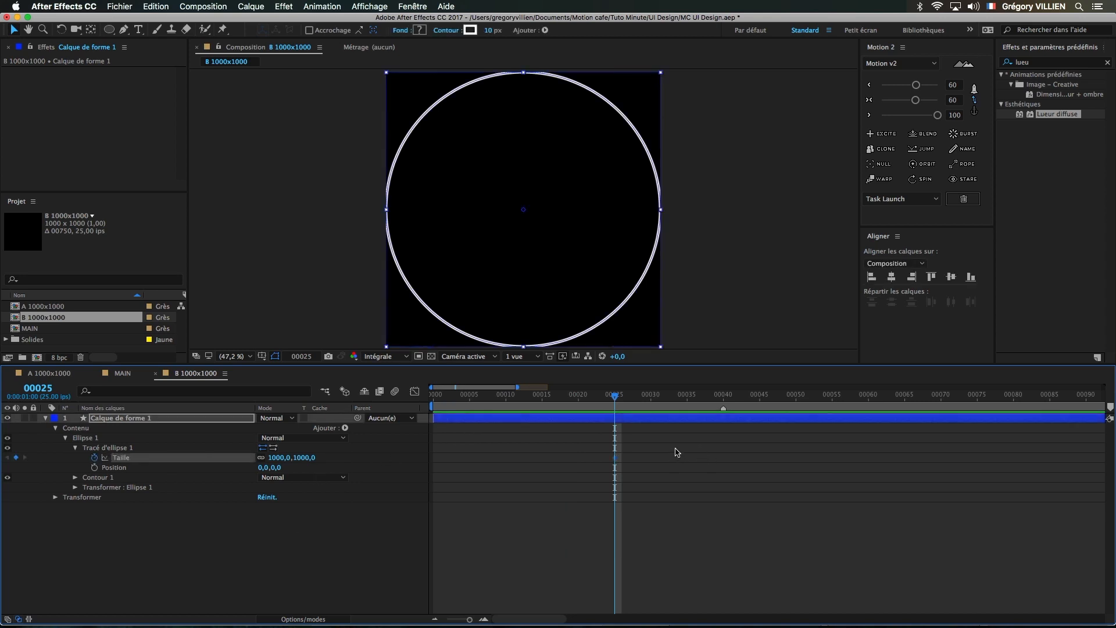
left_click_drag(278, 458, 218, 465)
left_click(278, 458)
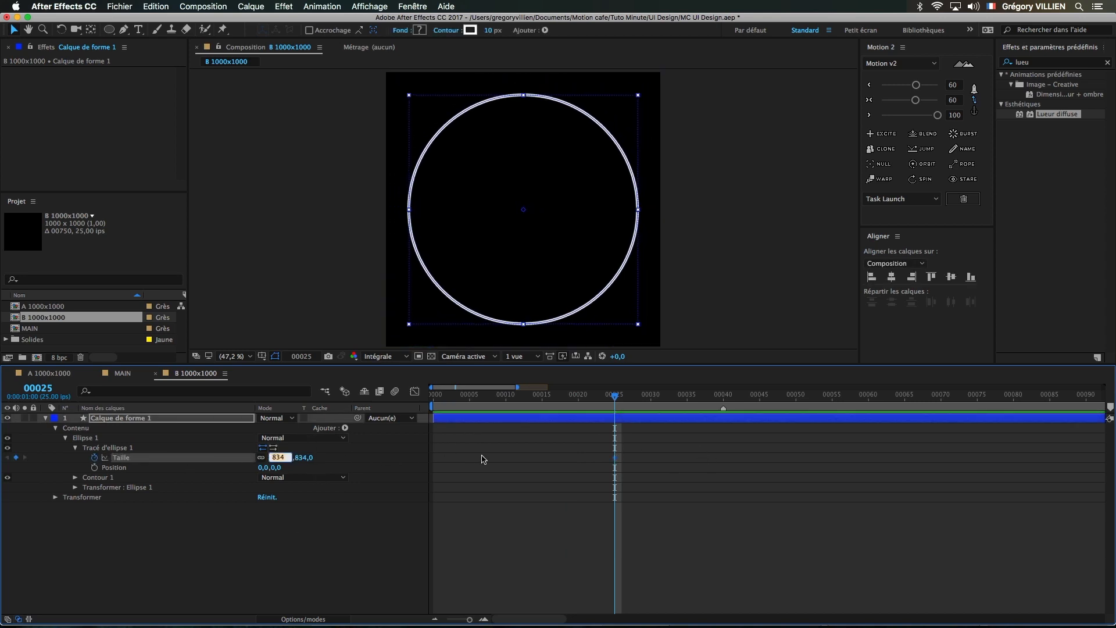
type("700")
key("Return")
key("F2")
- Add a Taille keyframe at frame 0 with a value of 100, and reduce it to 10
key("Home")
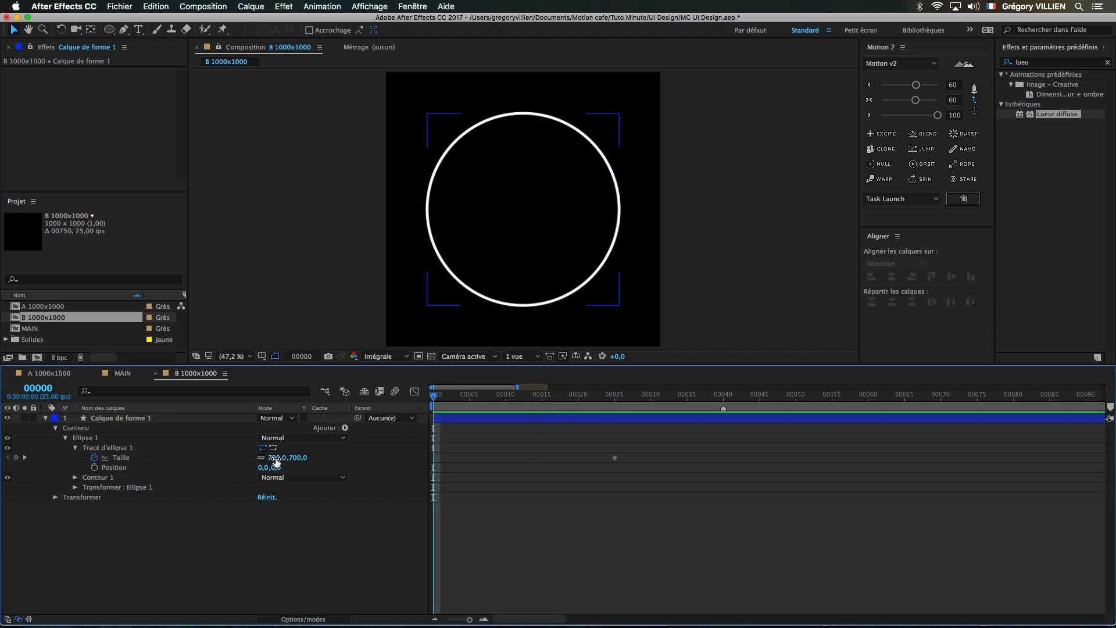
left_click(277, 458)
type("100")
key("Return")
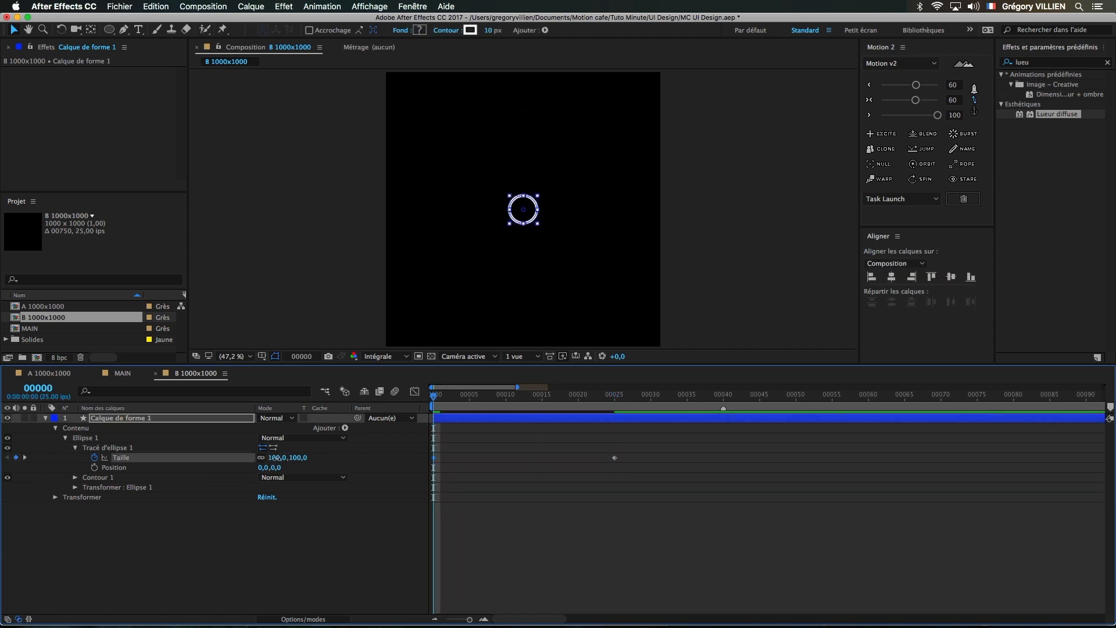
left_click(277, 457)
type("10")
key("Return")
key("F2")
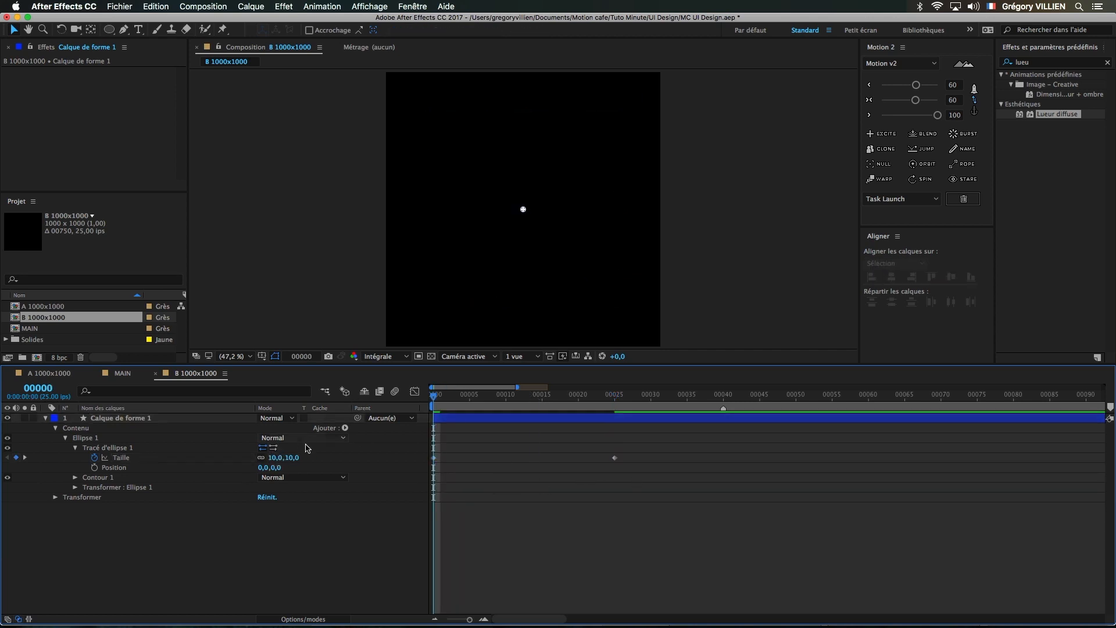
- Set the Taille at frame 0 to 20 and ease the frame 25 keyframe with Motion 2
left_click_drag(275, 458, 278, 459)
key("F2")
left_click(275, 459)
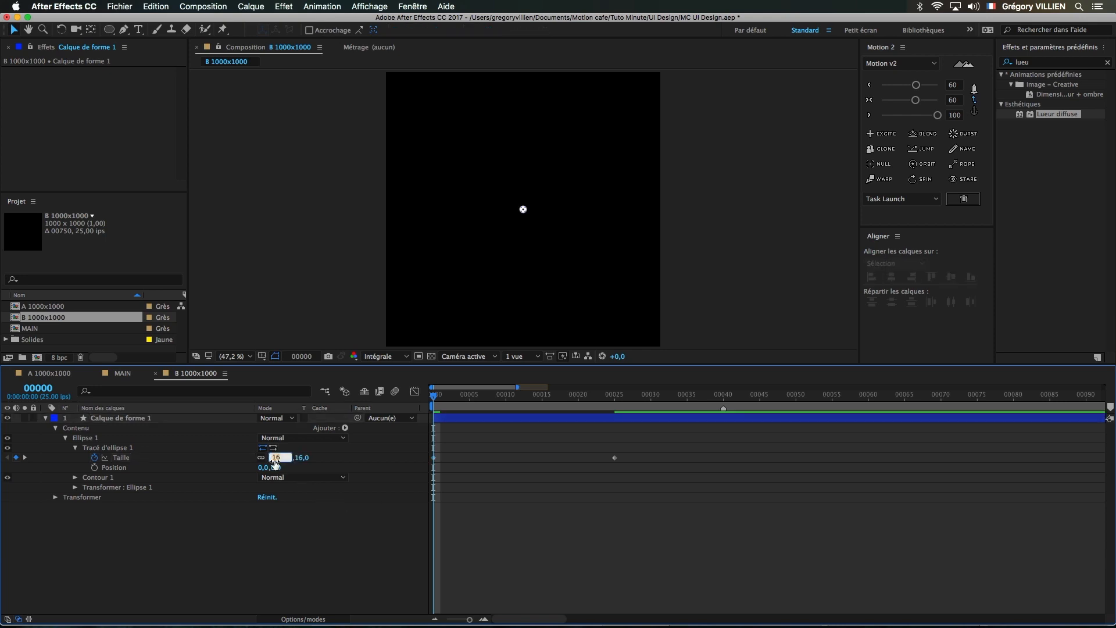
type("20")
key("Return")
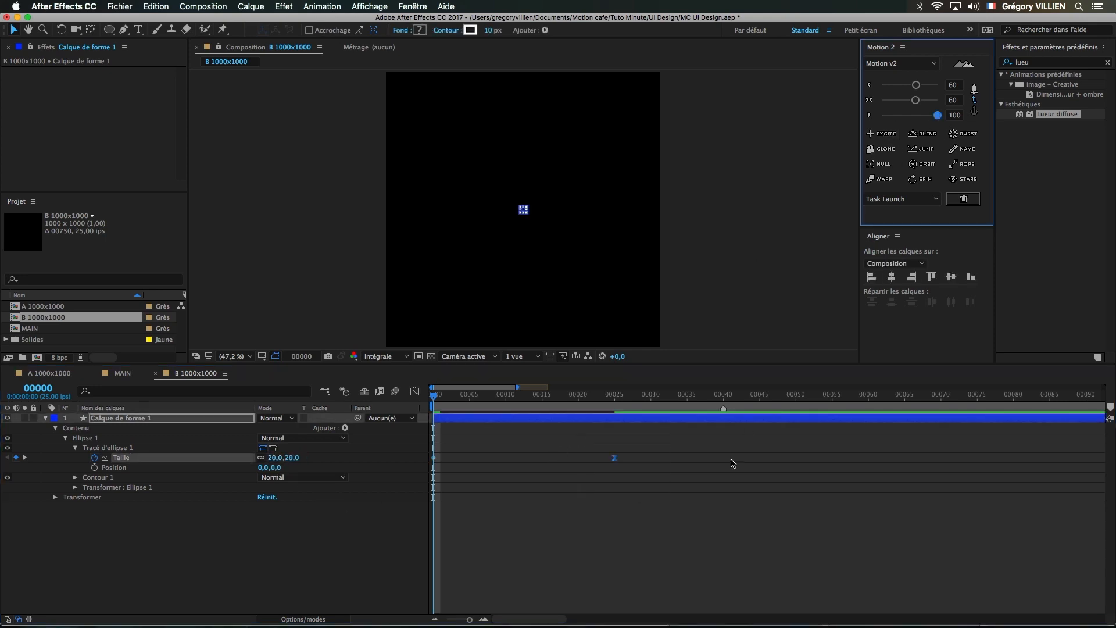
- Preview the growing circle animation
key("F2")
key("space")
key("space")
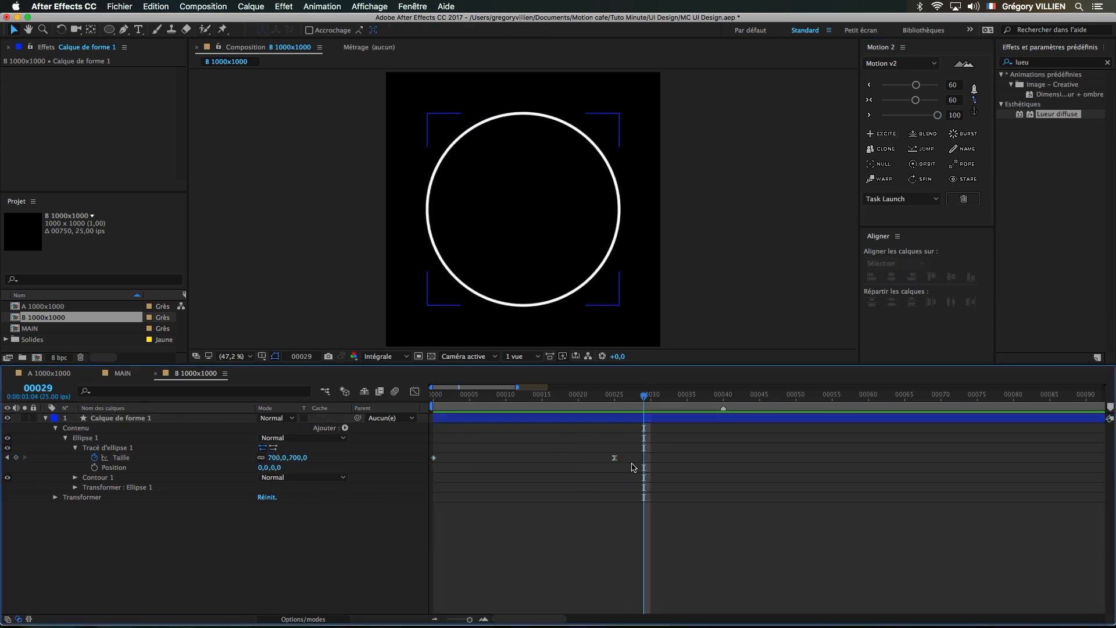
- Move the second Taille keyframe to frame 40 and preview the animation with the work area ending around frame 41
left_click_drag(615, 458, 724, 464)
key("F2")
key("space")
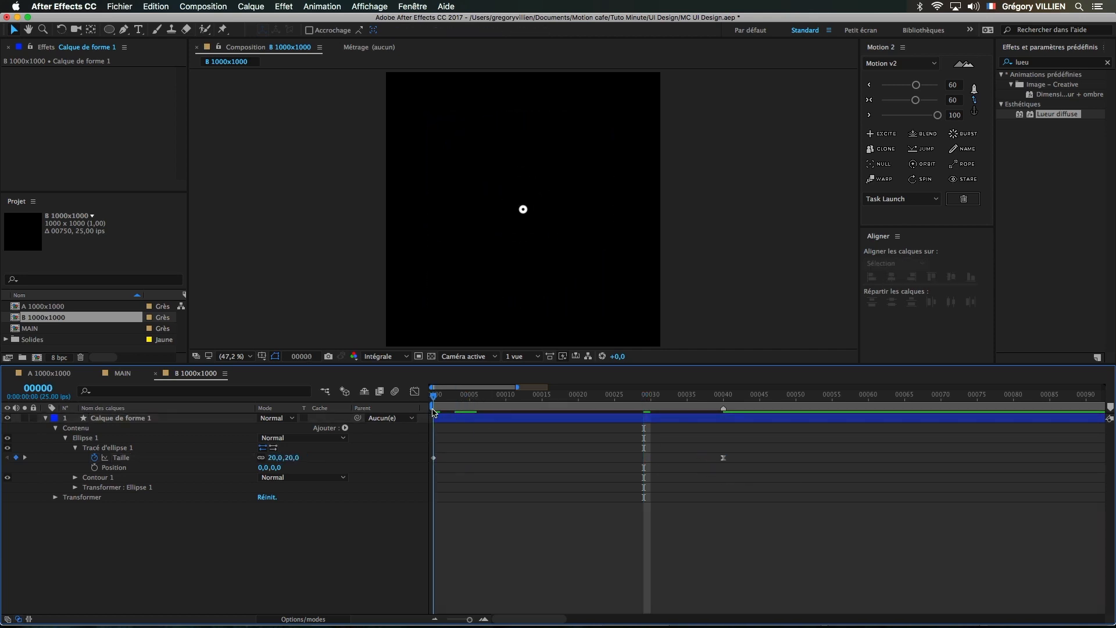
key("space")
left_click(732, 395)
key("space")
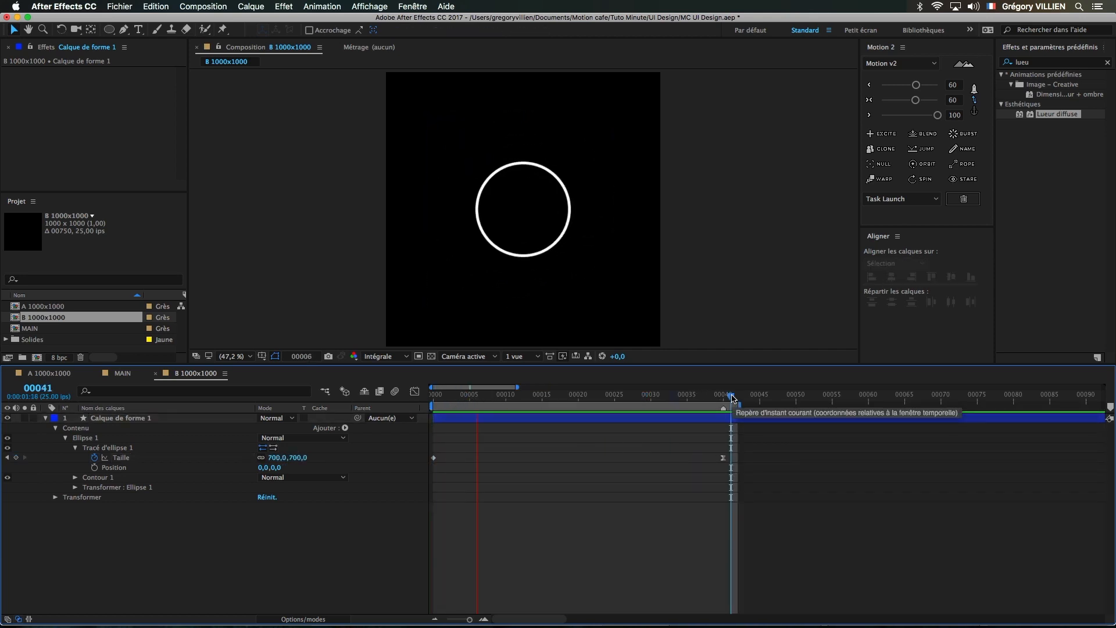
key("space")
- Move the second Taille keyframe to frame 30 and preview the animation with the work area ending at frame 35
left_click(653, 396)
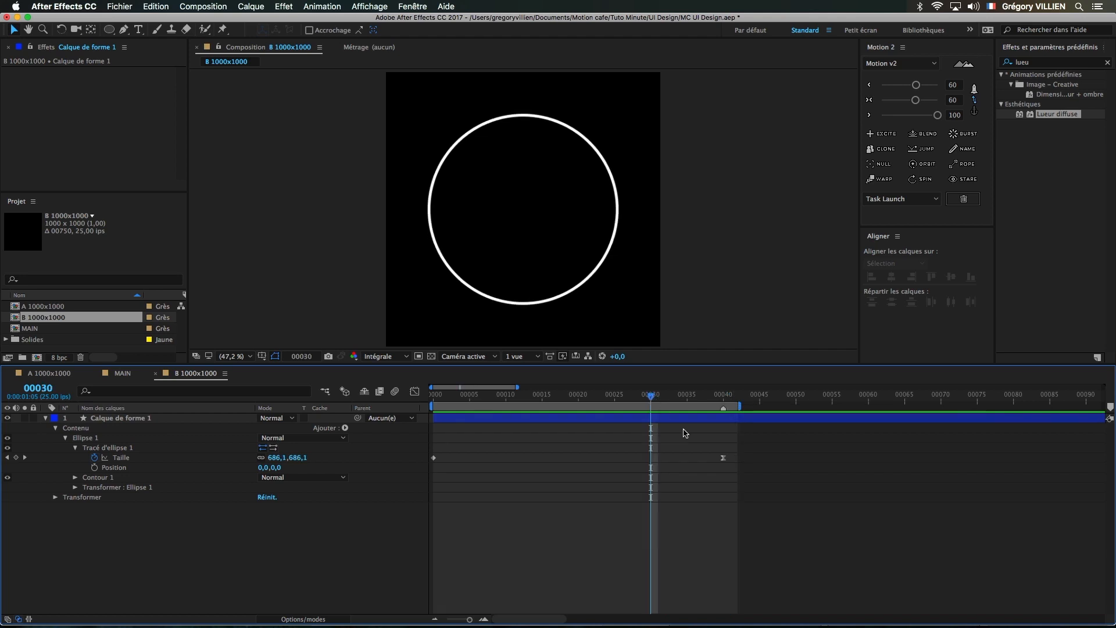
left_click_drag(723, 458, 653, 469)
left_click(687, 400)
key("space")
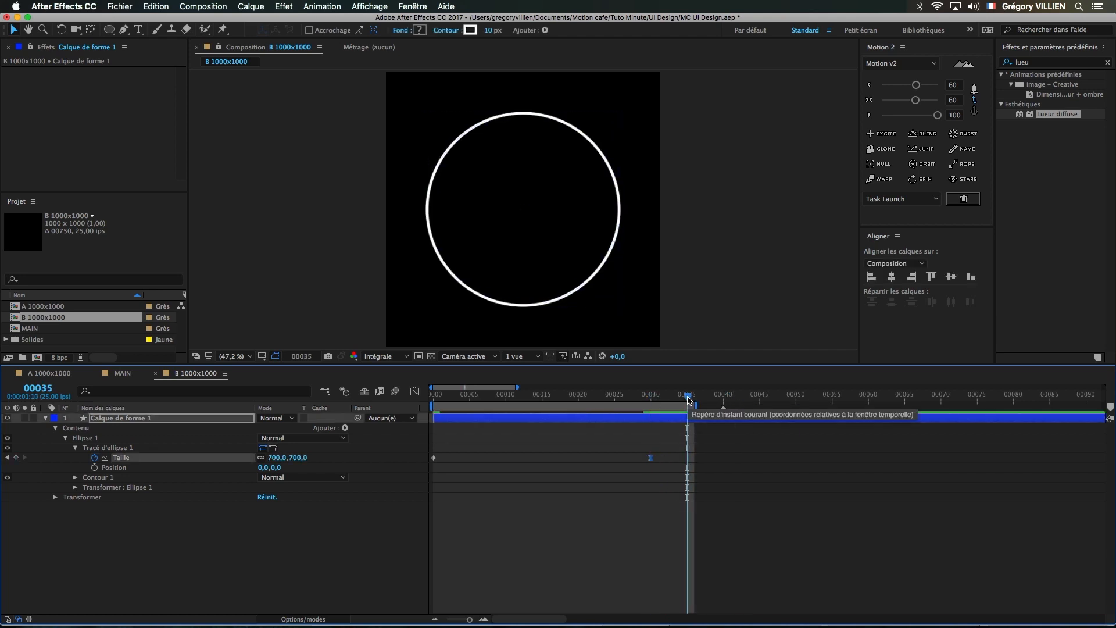
key("space")
left_click(172, 528)
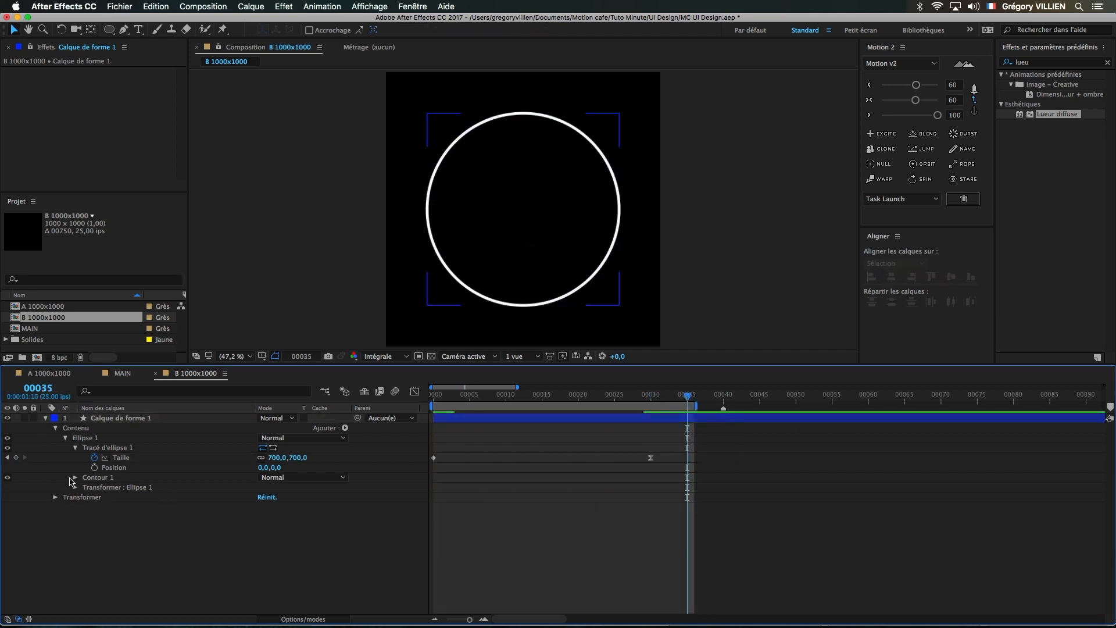
- Set the Largeur du contour of Contour 1 to 20 and go to the Taille keyframe at frame 30
left_click(75, 477)
key("j")
key("j")
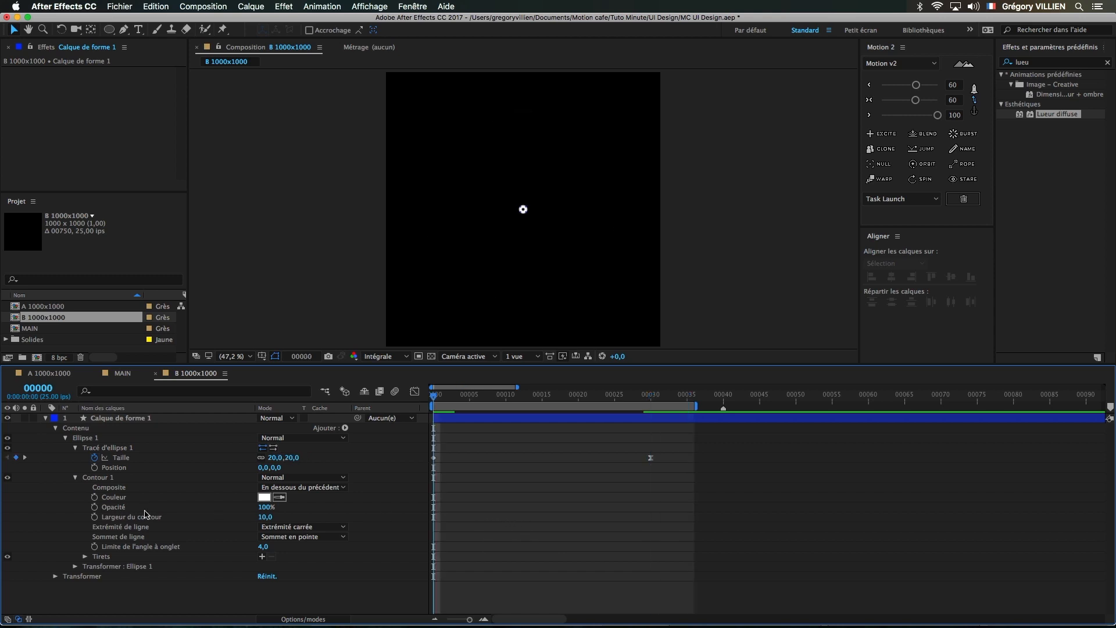
type("0")
key("Return")
key("k")
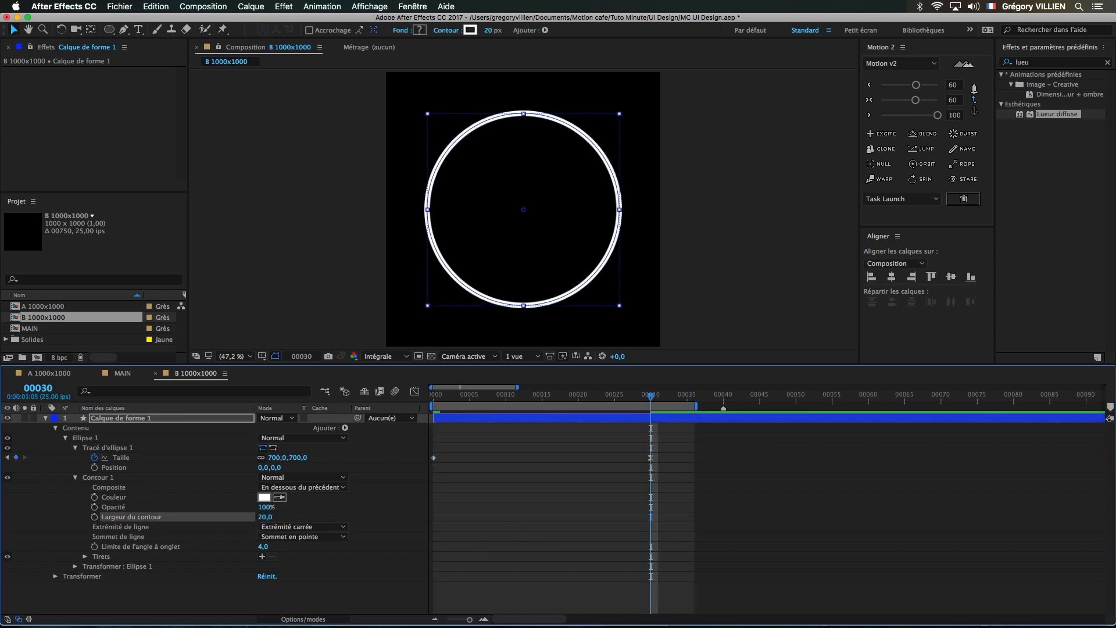
- Set the Largeur du contour of Contour 1 to 0 and add a keyframe for it at frame 30
type("0")
key("Return")
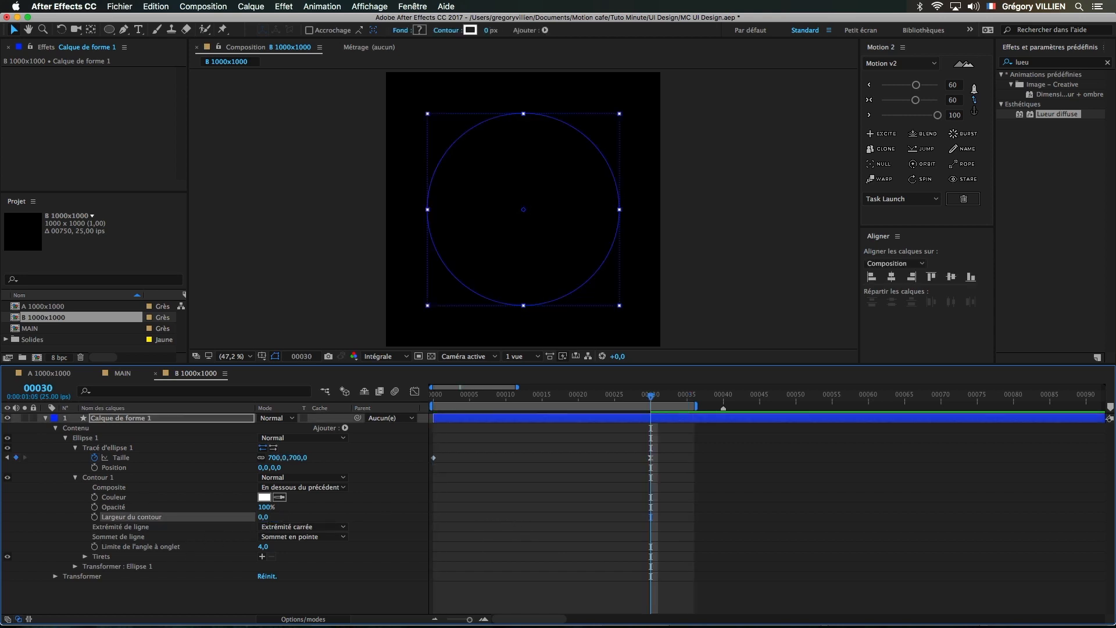
left_click_drag(706, 521, 634, 482)
key("u")
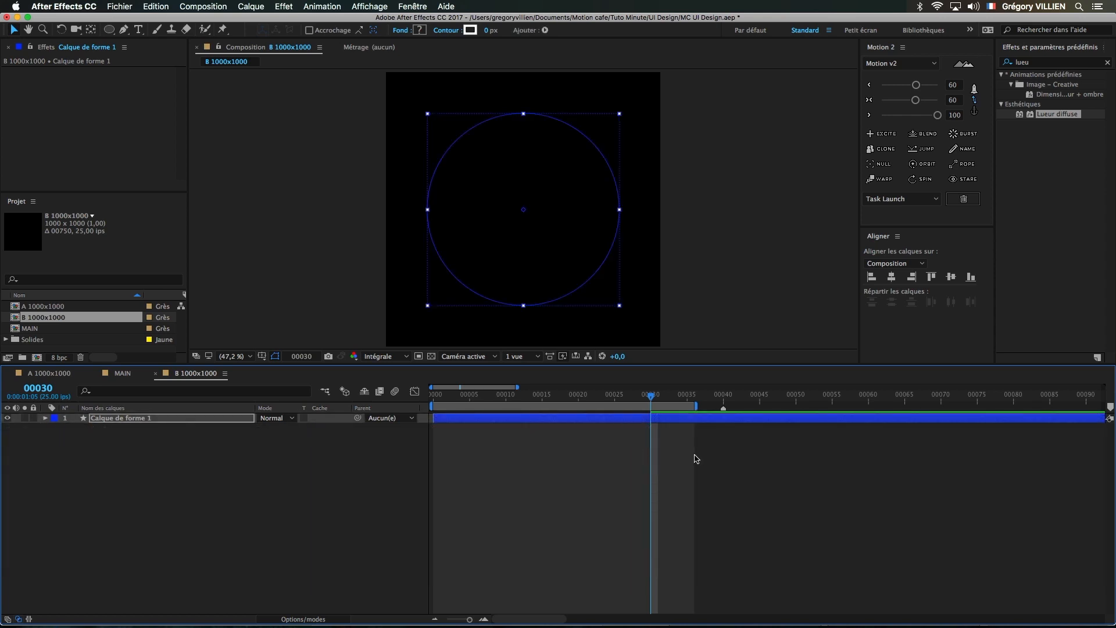
left_click(52, 419)
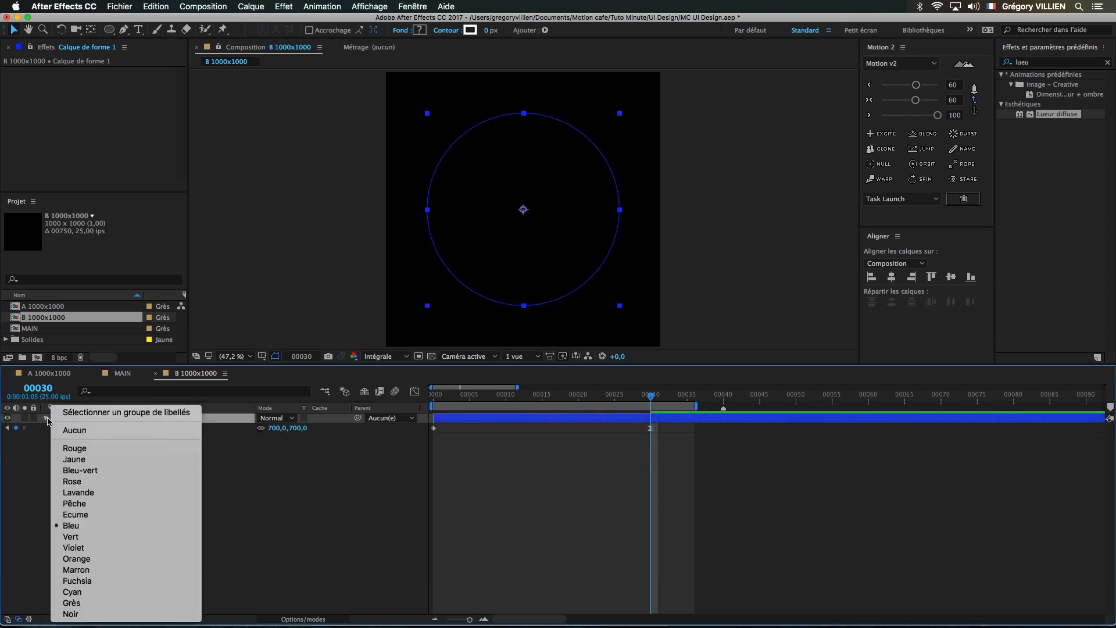
left_click(47, 419)
left_click(45, 418)
left_click(45, 418)
left_click(75, 477)
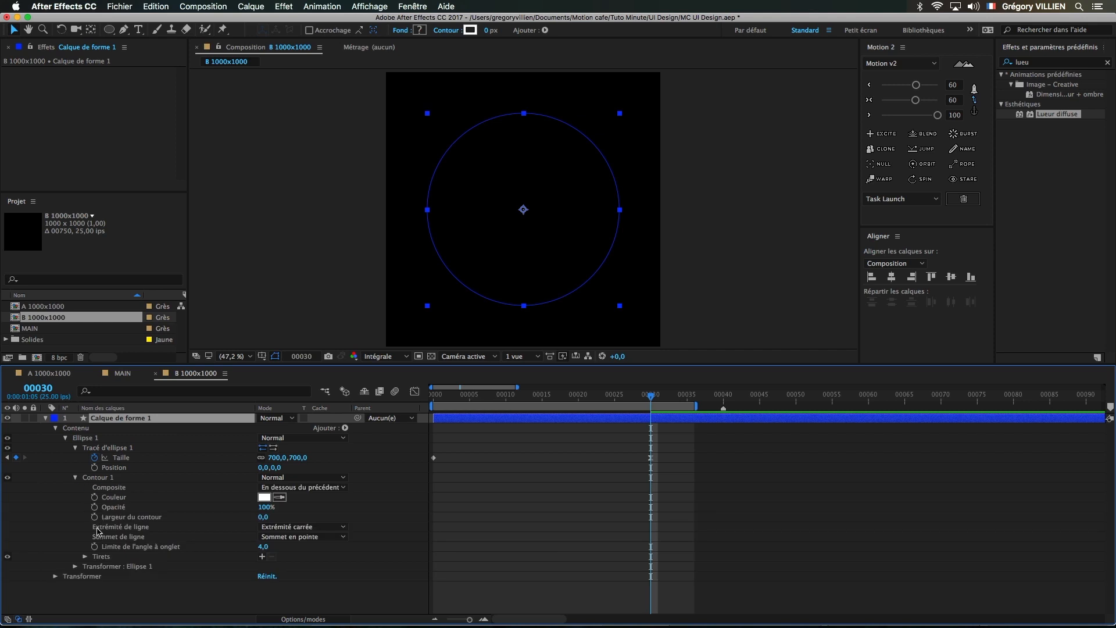
left_click(94, 517)
- Keyframe the Largeur du contour at 20 on frame 0
key("Home")
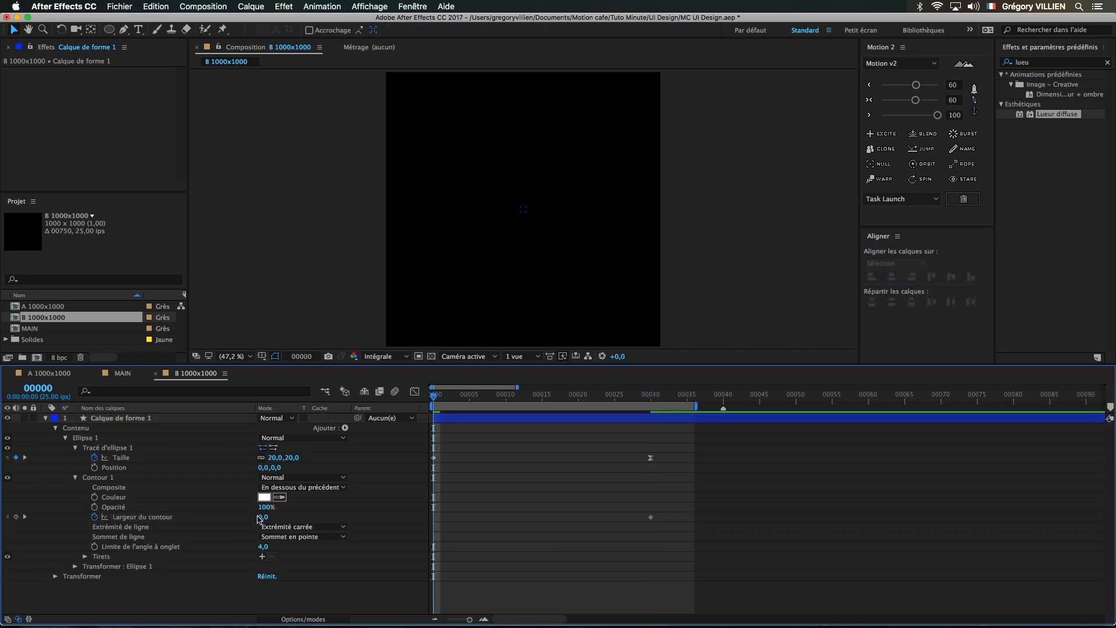
left_click(262, 516)
type("20")
key("Return")
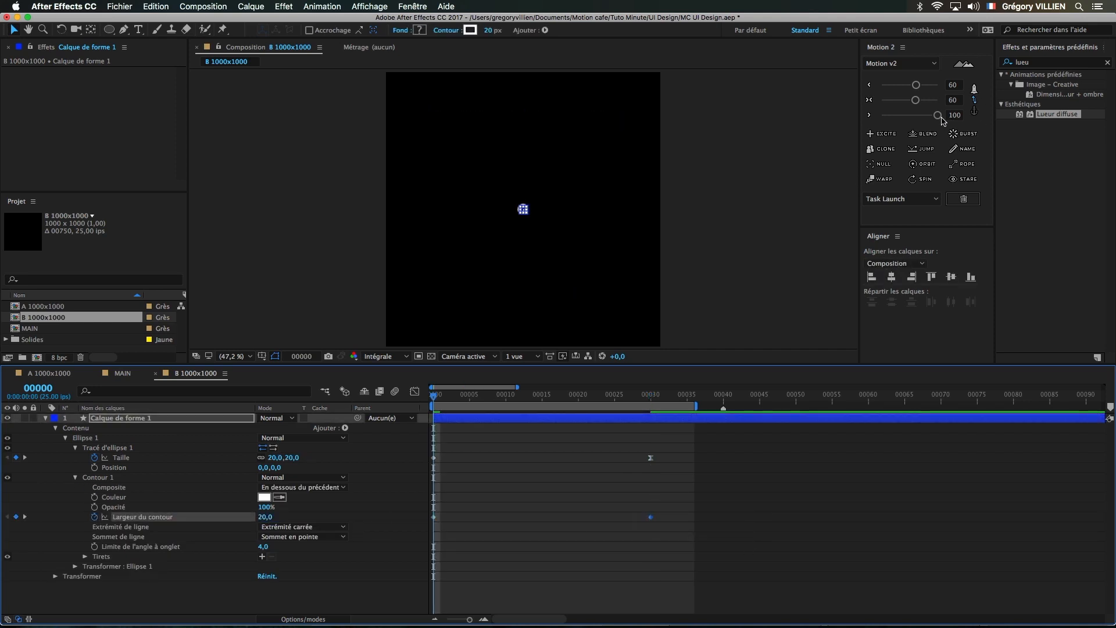
- Change the Largeur du contour keyframe at frame 30 to 5 and preview the animation
left_click(666, 395)
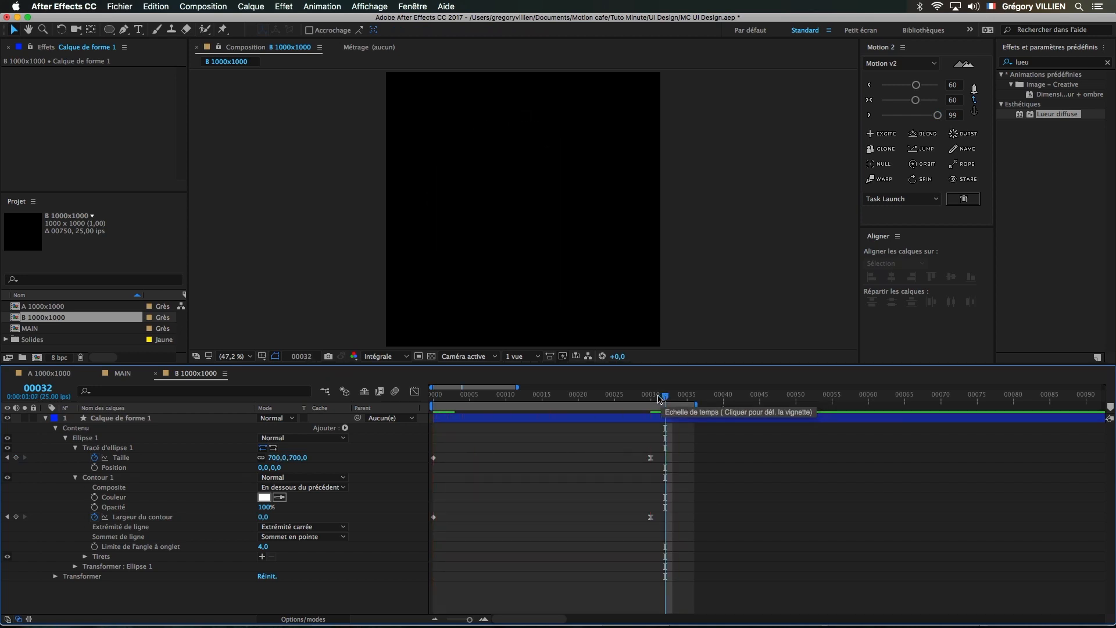
left_click_drag(659, 400, 651, 399)
left_click(264, 516)
type("5")
key("Return")
key("space")
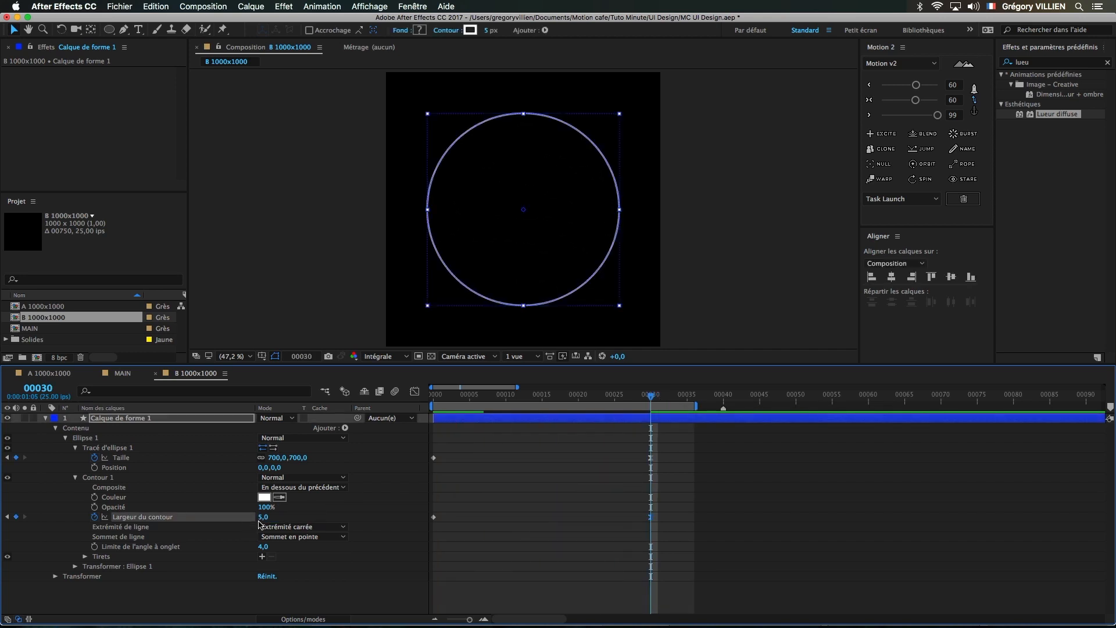
- Set the final Largeur du contour keyframe to 2, move it and the final Taille keyframe to frame 20, and preview
left_click(263, 517)
type("2")
key("Return")
key("space")
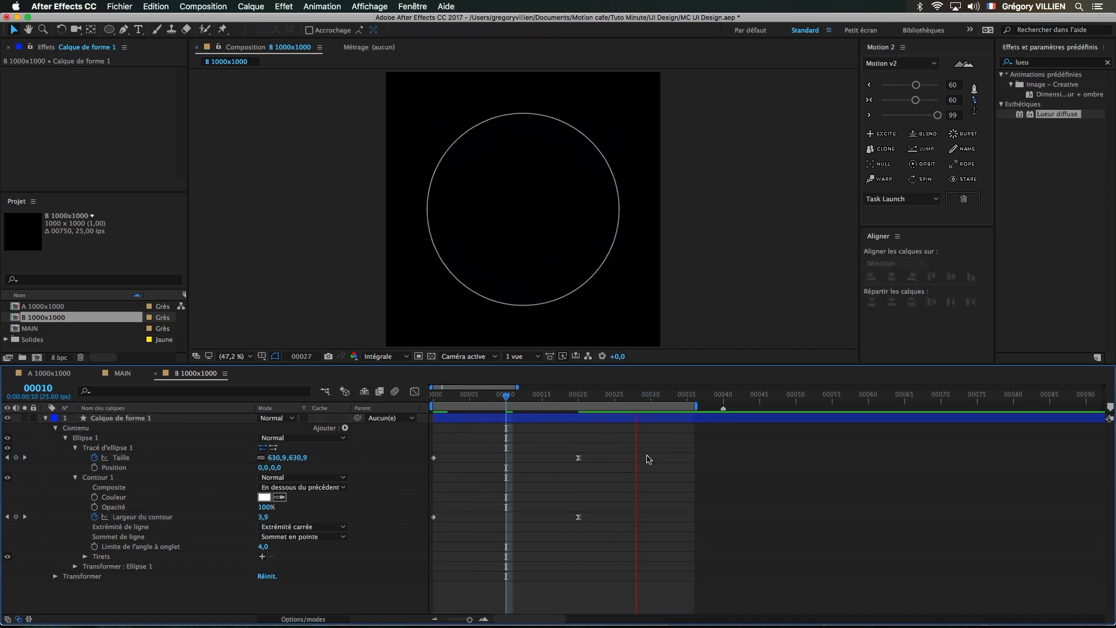
key("space")
- Keyframe the stroke's Couleur as white at frame 2 and with lightness 0 at frame 7, easing the second keyframe
left_click_drag(598, 448, 437, 504)
left_click(541, 501)
left_click(94, 497)
scroll(514, 498, "up", 1)
scroll(546, 499, "left", 2)
left_click(262, 497)
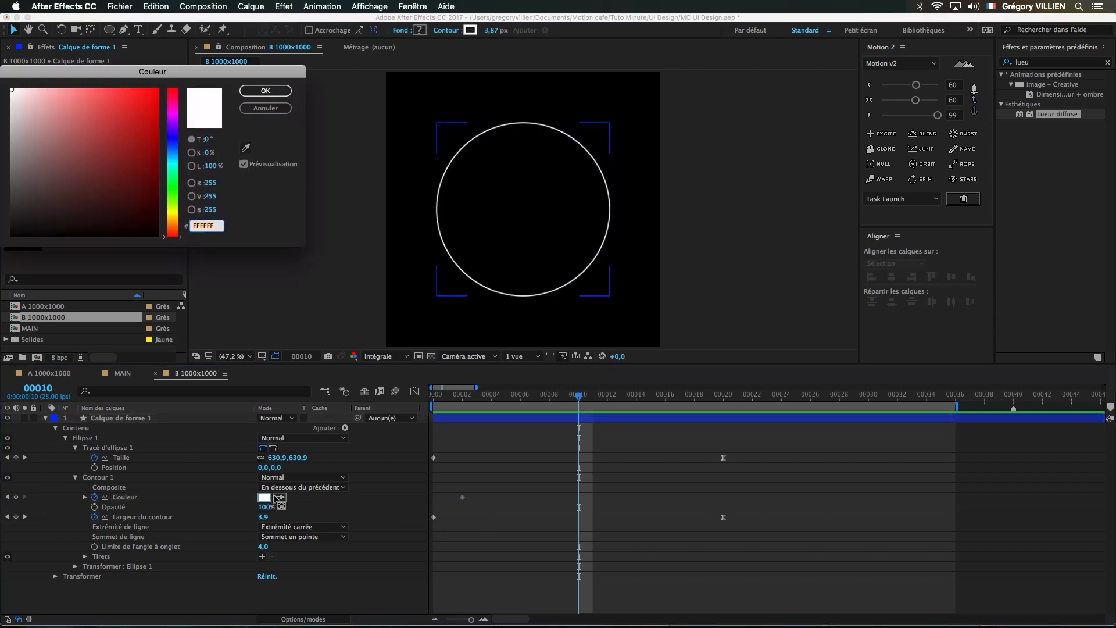
left_click(213, 167)
type("0")
key("Return")
left_click(937, 114)
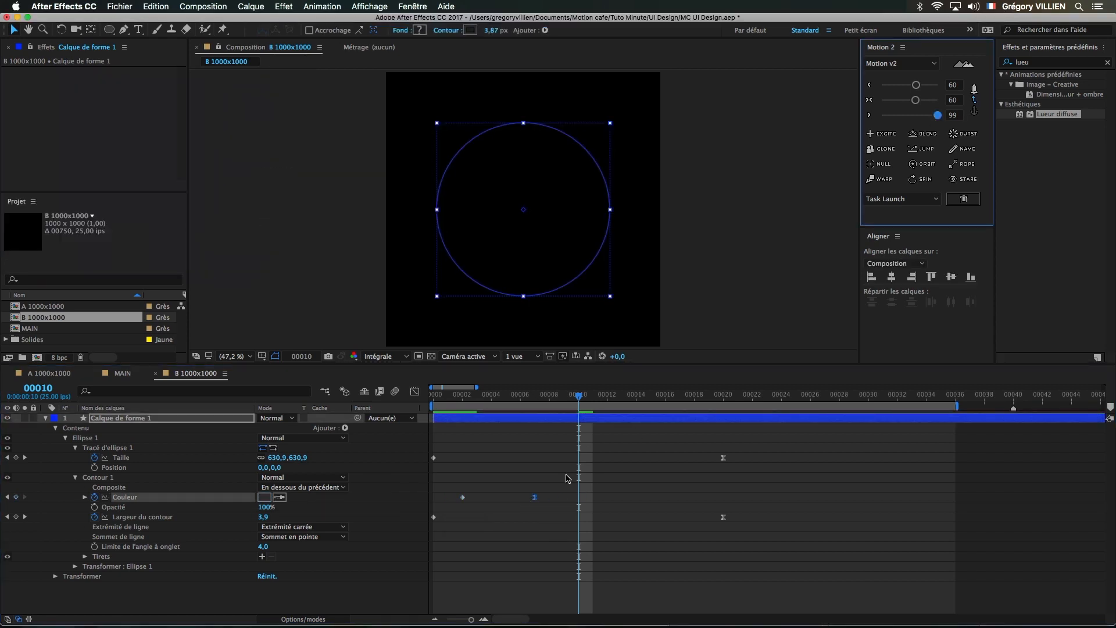
- Add a Couleur keyframe with lightness 30 at frame 8
left_click(567, 476)
key("Page_Up")
key("Page_Up")
left_click(264, 498)
left_click(211, 168)
type("30")
key("Return")
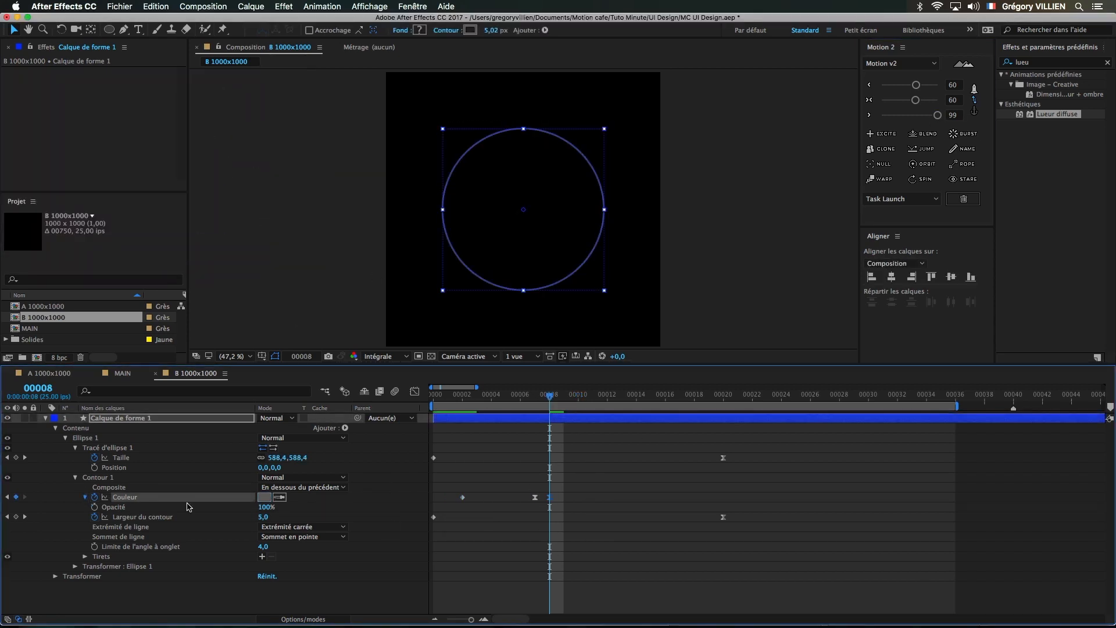
- Add a near-black Couleur keyframe at frame 9
key("Page_Down")
left_click(264, 497)
left_click(212, 167)
type("10")
key("Return")
key("Page_Down")
key("Page_Down")
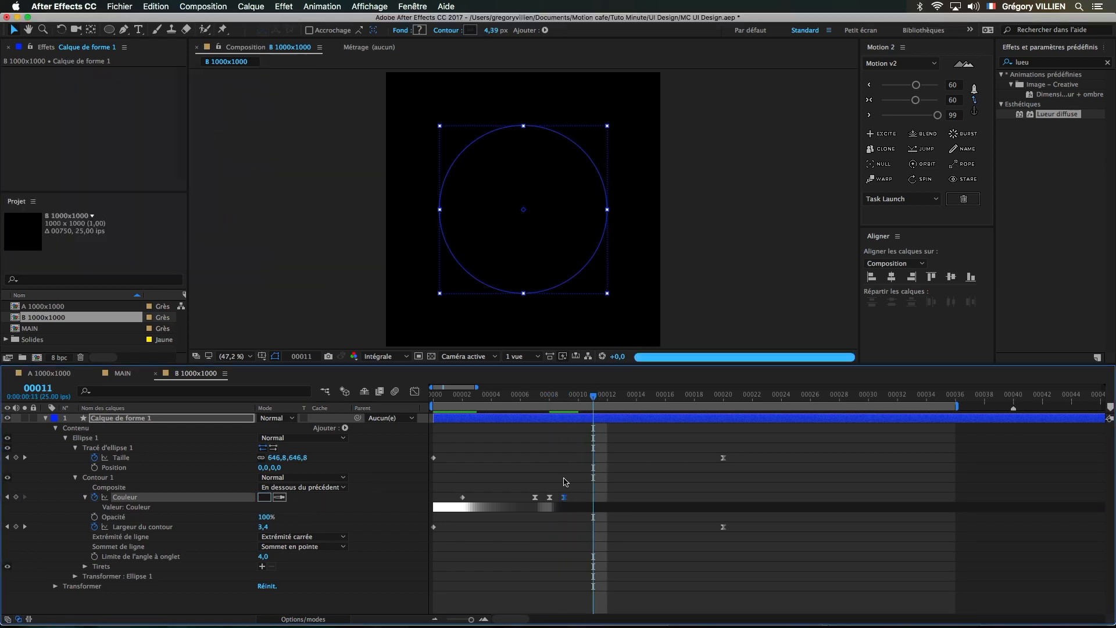
- Move the near-black Couleur keyframe from frame 9 to frame 11 and add a dark grey one at frame 12
key("Page_Down")
left_click(264, 498)
left_click(213, 168)
type("03")
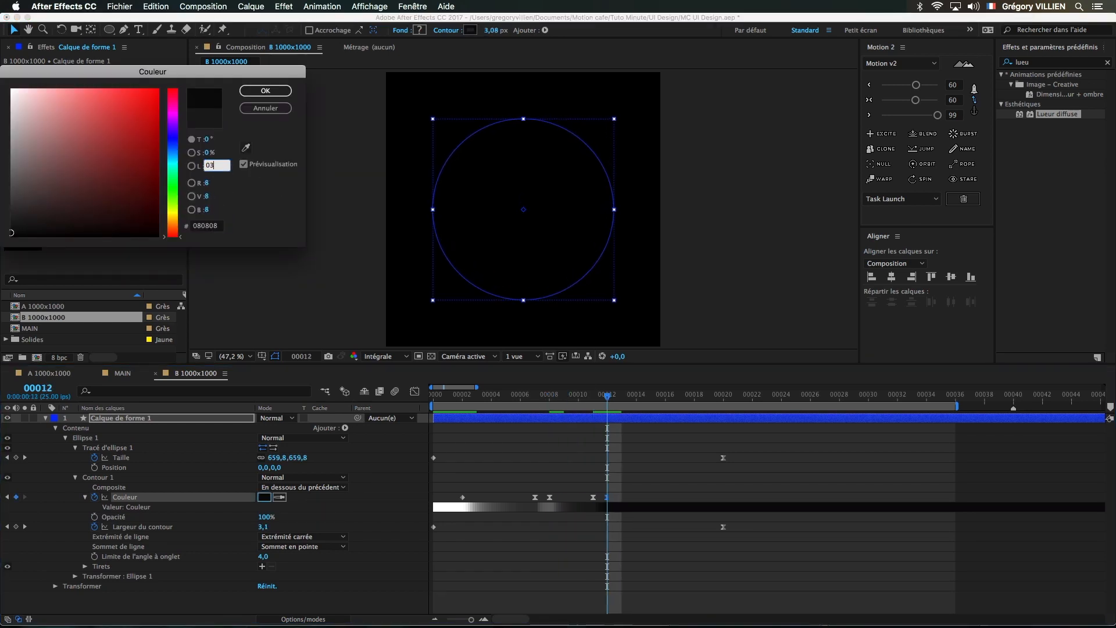
key("Return")
- Add a black Couleur keyframe at frame 20, aligned with the final Taille keyframe
key("k")
left_click(264, 498)
key("Return")
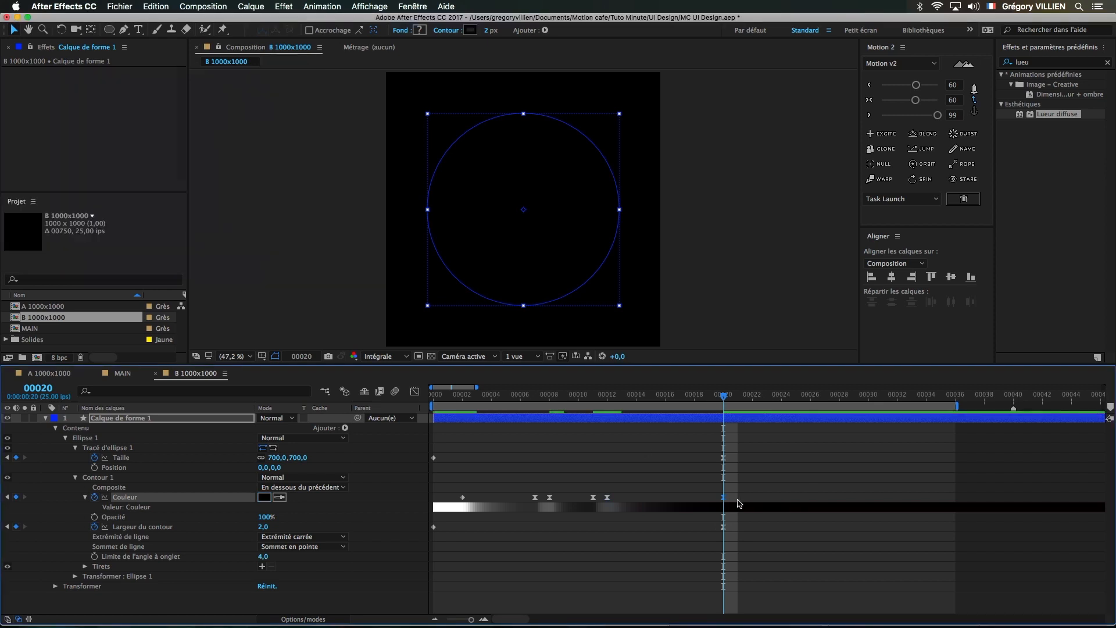
left_click(264, 498)
left_click(75, 234)
key("Return")
- Move the final Couleur and Largeur du contour keyframes to frame 25 and end the work area at frame 27
left_click_drag(706, 493, 733, 531)
mouse_move(724, 527)
left_mouse_down()
mouse_move(810, 530)
mouse_move(797, 530)
left_mouse_up()
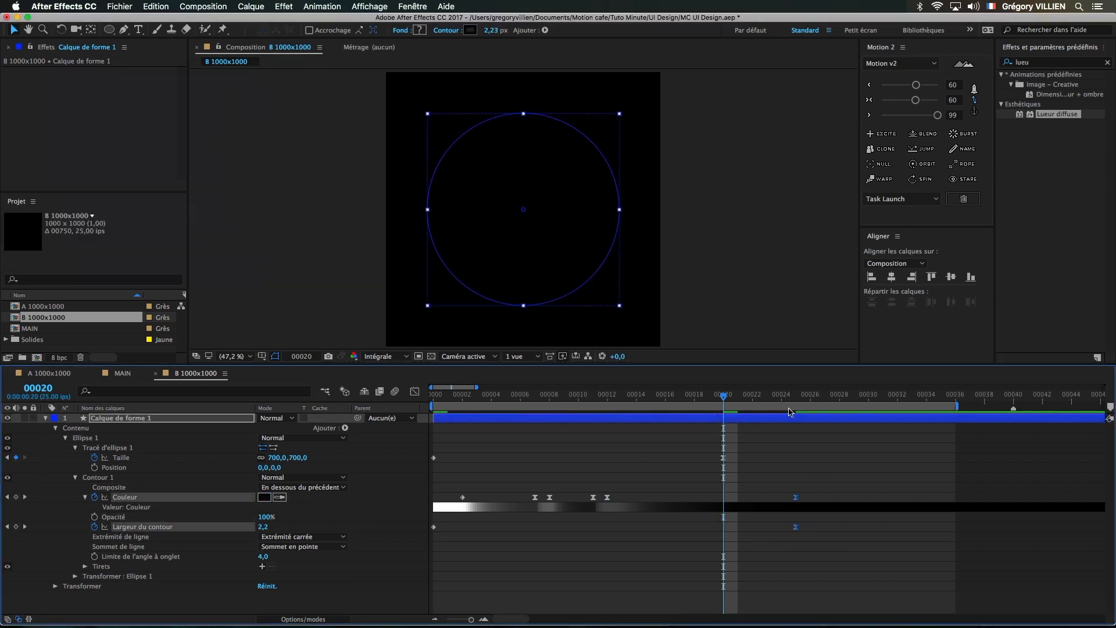
left_click(823, 397)
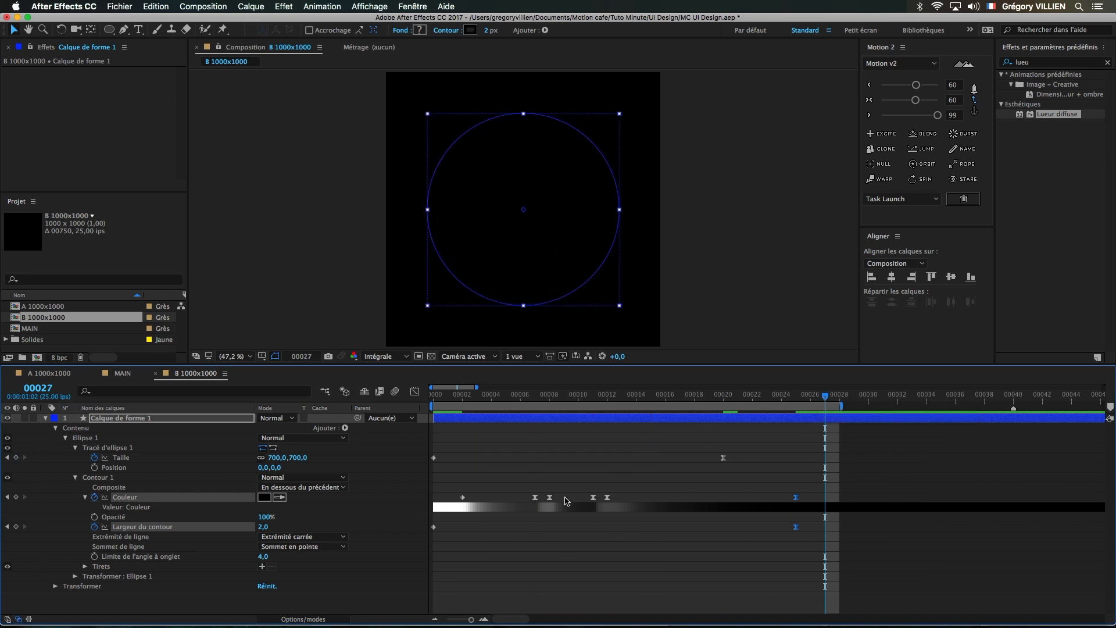
- Set the third Motion 2 easing value to 60 for the intermediate Couleur keyframes
left_click(593, 496)
left_click_drag(937, 115, 917, 118)
left_click(548, 503)
left_click(535, 497)
left_click(586, 485)
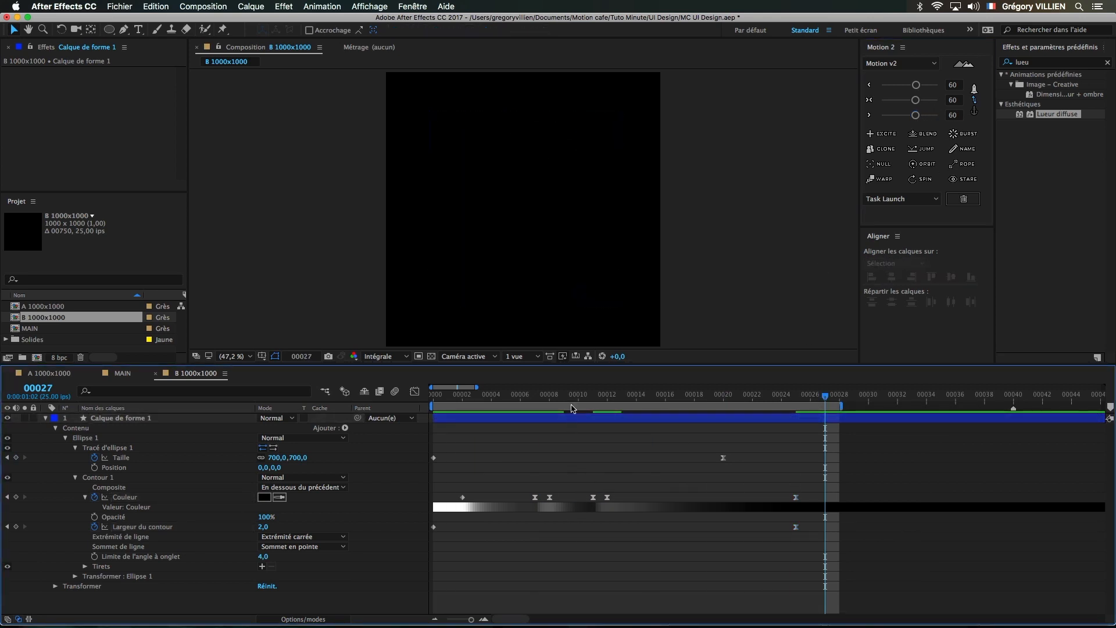
- Create a grey Couleur keyframe at frame 18, move it to frame 14, and preview the animation
left_click(577, 397)
left_click_drag(592, 498, 635, 498)
left_click(692, 400)
left_click(261, 498)
left_click_drag(13, 125, 7, 178)
left_click(267, 92)
key("Page_Down")
left_click_drag(694, 498, 636, 502)
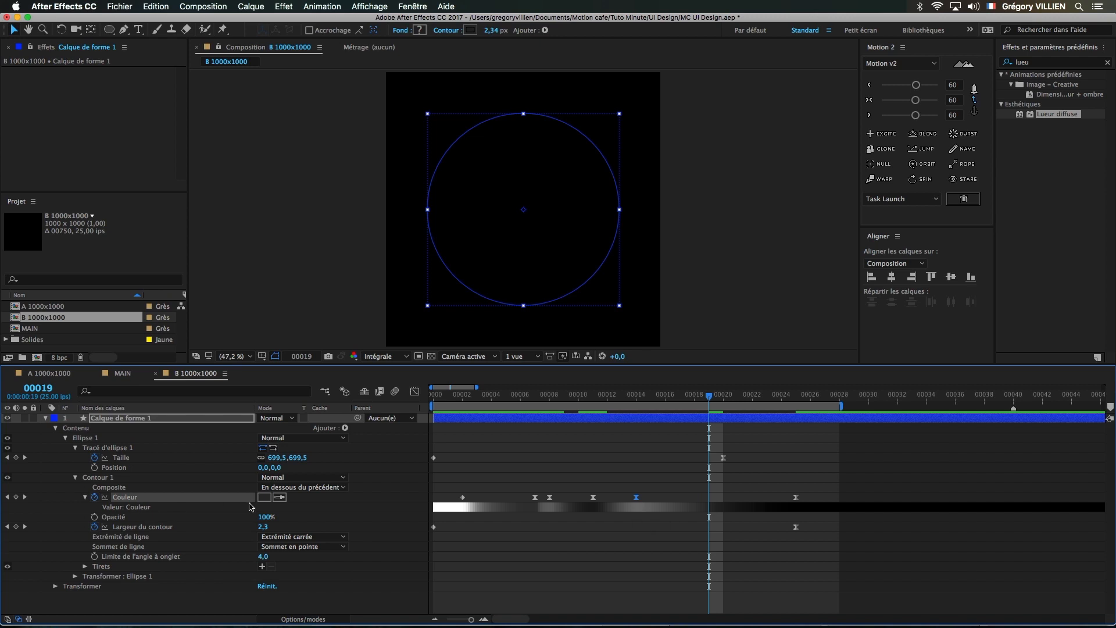
left_click(631, 489)
key("space")
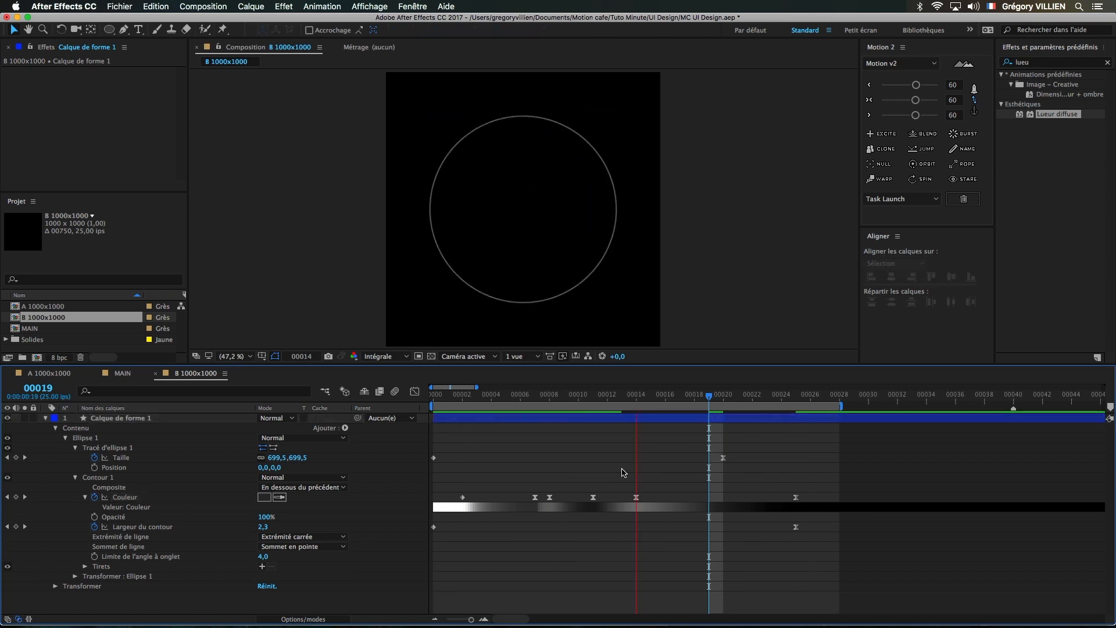
key("space")
- Set the Couleur keyframe at frame 14 to lightness 20 and preview the flicker
left_click(636, 396)
left_click(264, 497)
double_click(212, 165)
type("10")
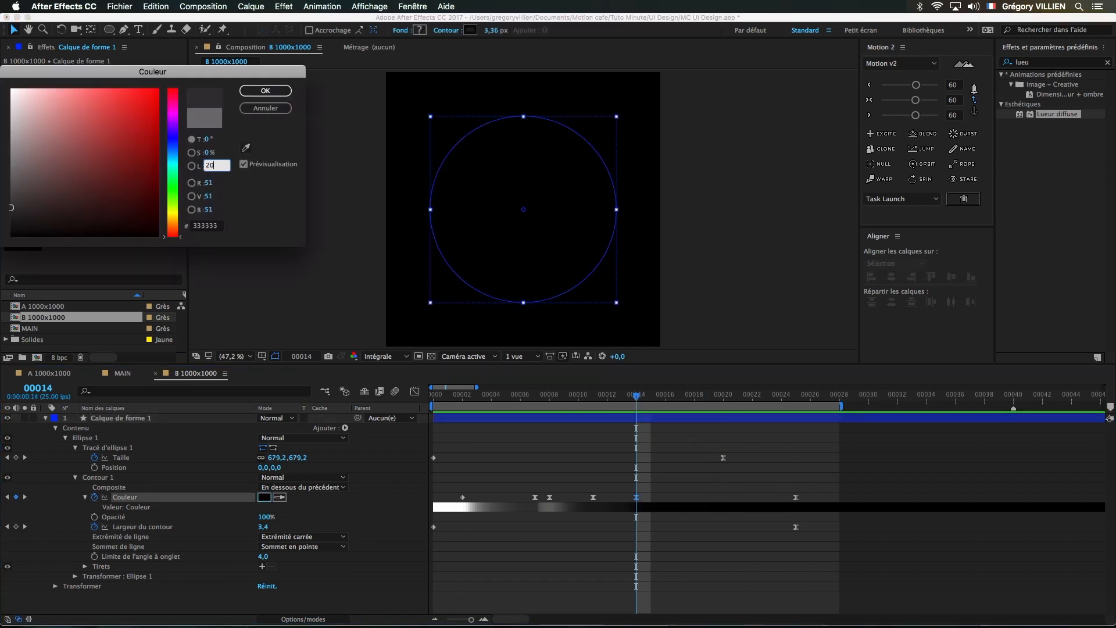
key("Return")
key("space")
key("space")
left_click(533, 552)
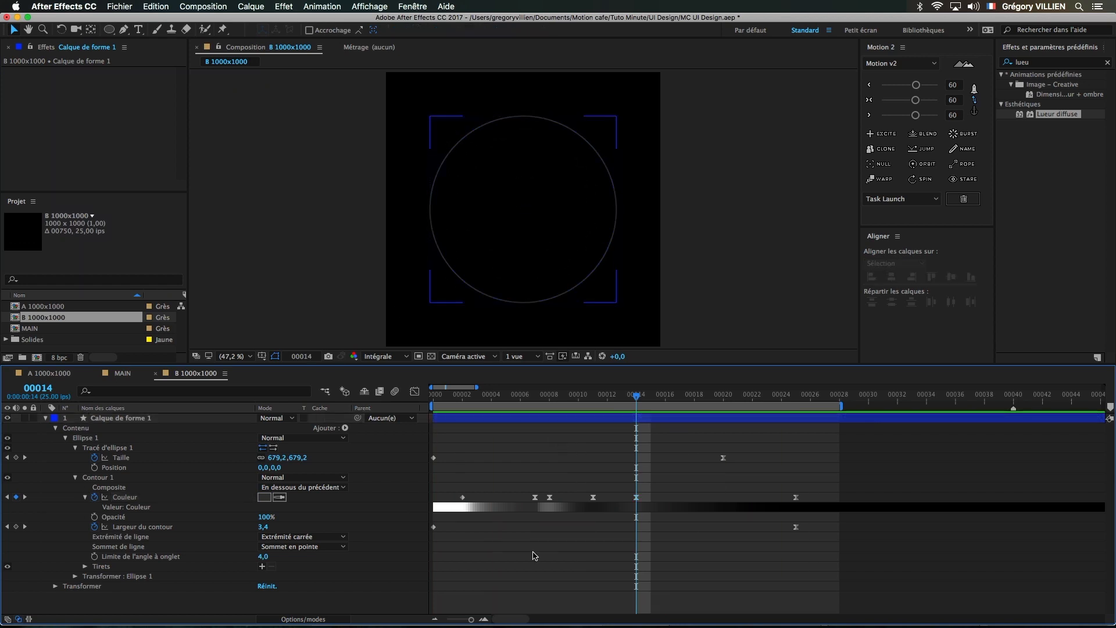
- Rename the shape layer Calque de forme 1 to Circle and scrub through its animation
left_click_drag(464, 398, 492, 403)
left_click(133, 418)
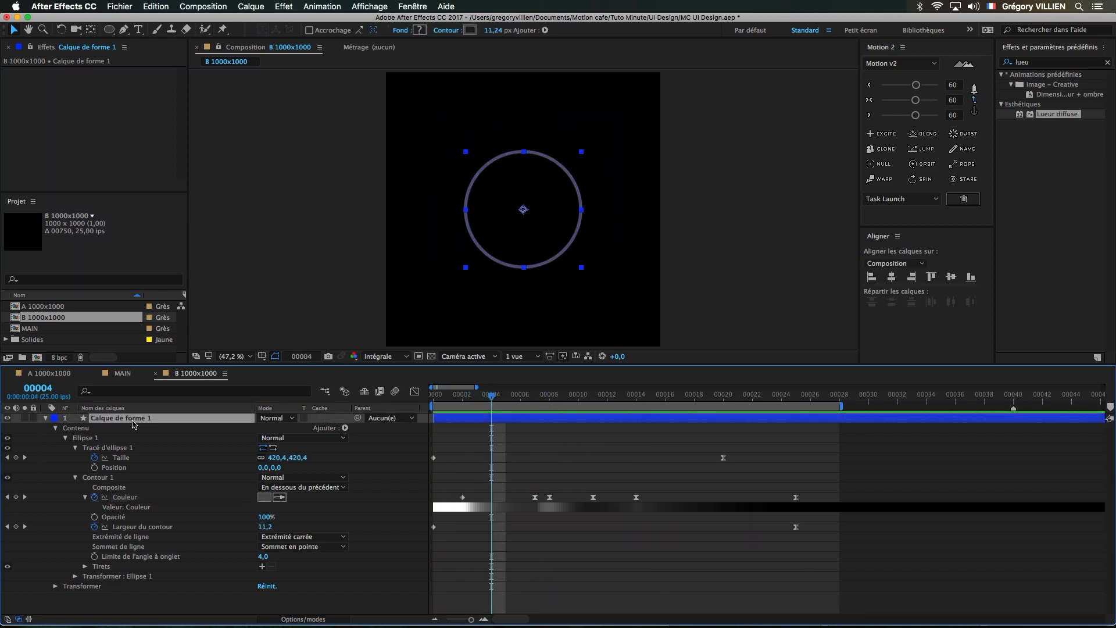
key("Return")
type("Circle")
key("Return")
key("F2")
left_click_drag(492, 397, 570, 397)
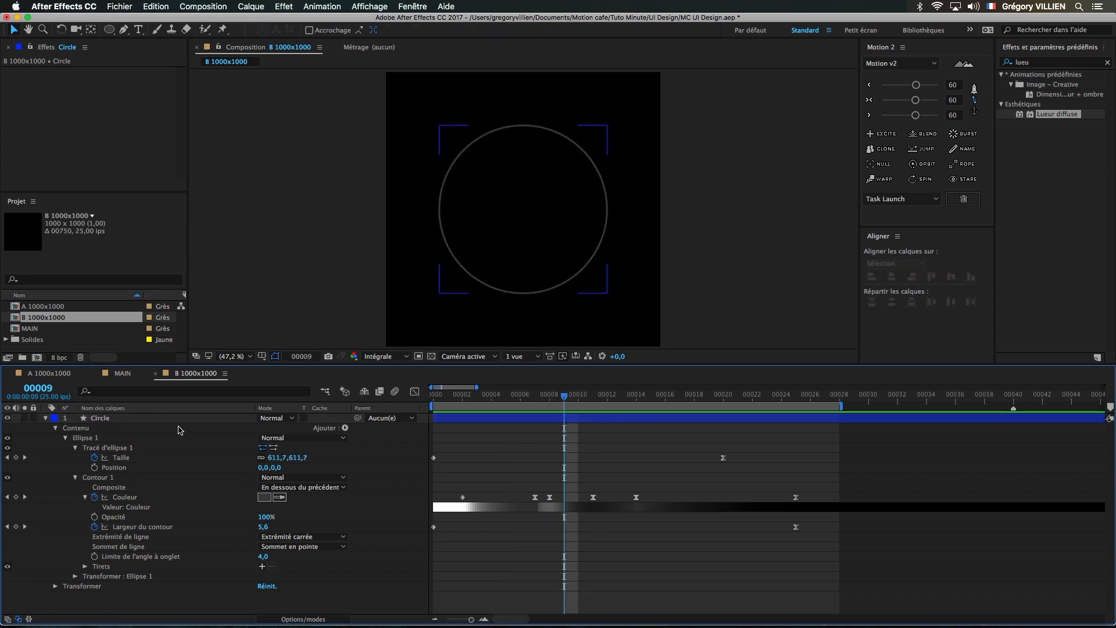
- Duplicate the Circle layer and solo the copy
left_click(129, 419)
key("super+d")
left_click(45, 428)
left_click(24, 418)
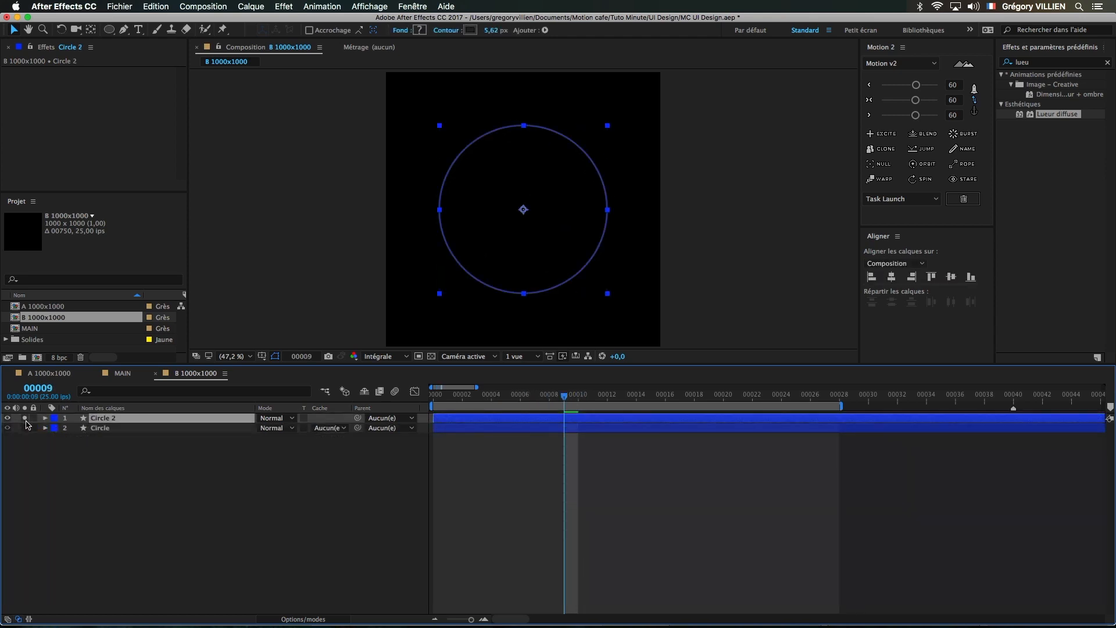
key("F2")
- Trim the end of the original Circle layer to frame 25, where its last keyframes sit
left_click(45, 418)
left_click(130, 448)
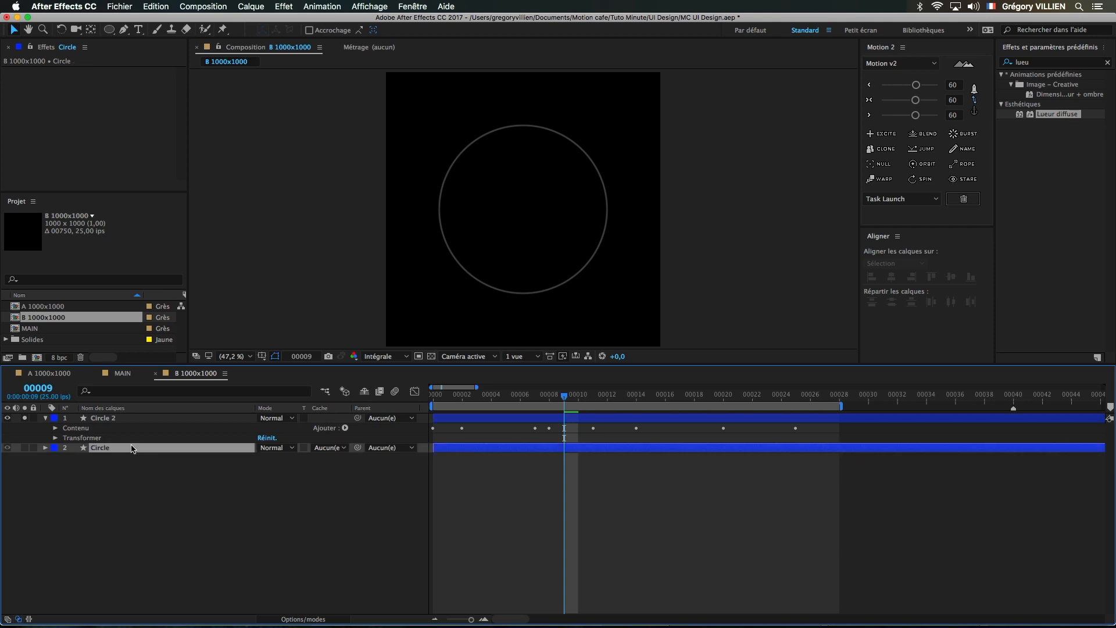
key("u")
left_click_drag(564, 396, 845, 445)
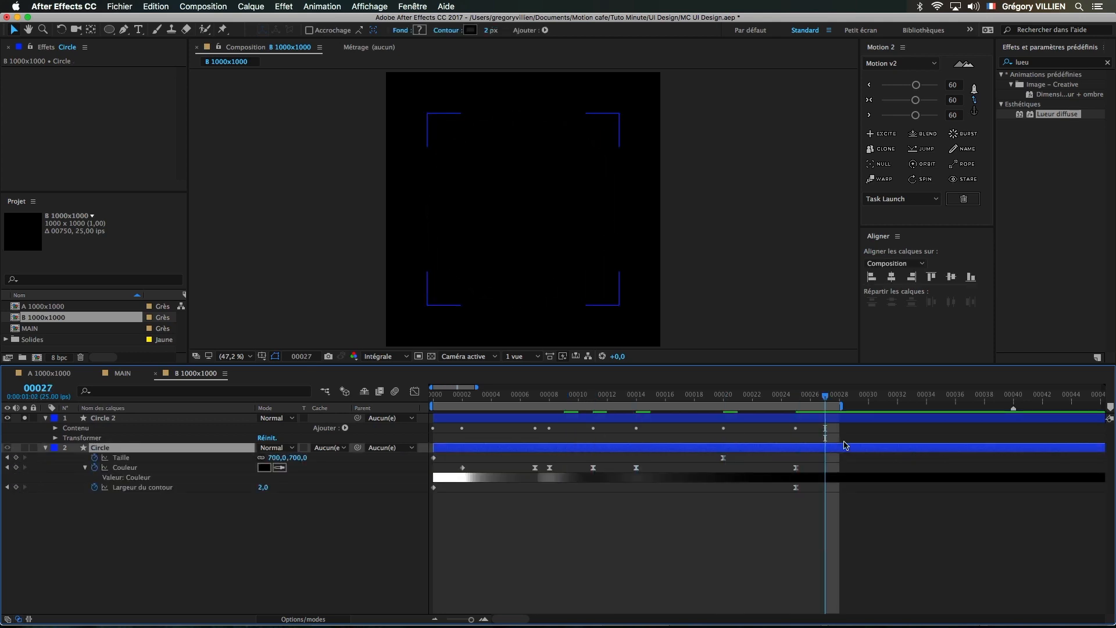
key("Page_Up")
key("Page_Up")
key("alt+bracketright")
left_click(131, 507)
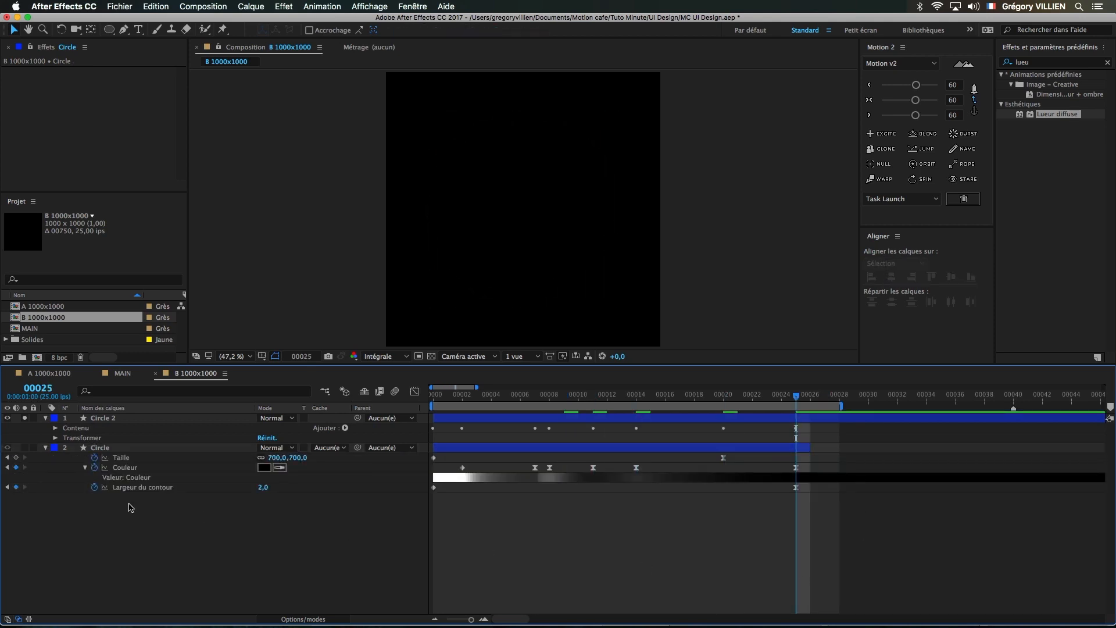
left_click(45, 447)
- Remove the Couleur animation from Circle 2's Contour 1 at frame 2 to keep its stroke white
left_click(158, 419)
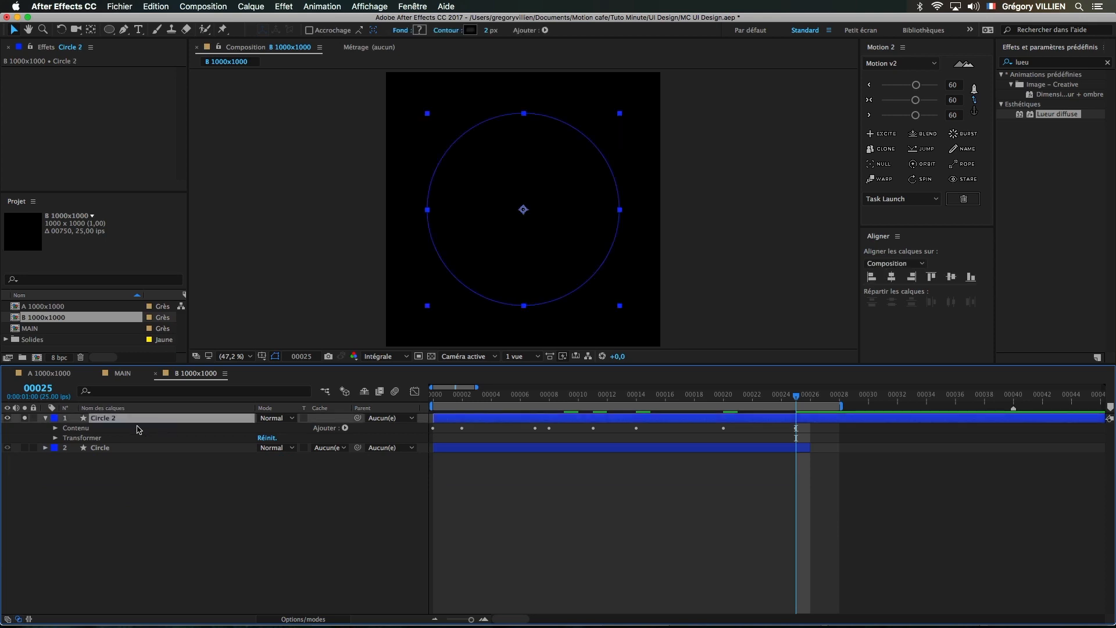
left_click(55, 428)
left_click(65, 438)
left_click(75, 458)
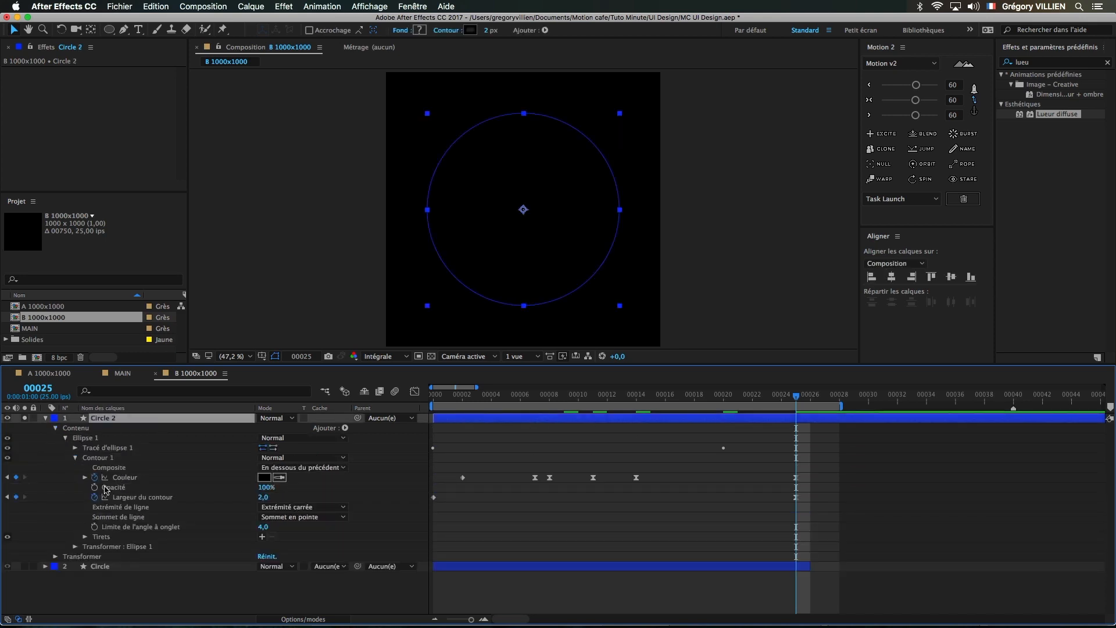
left_click(464, 402)
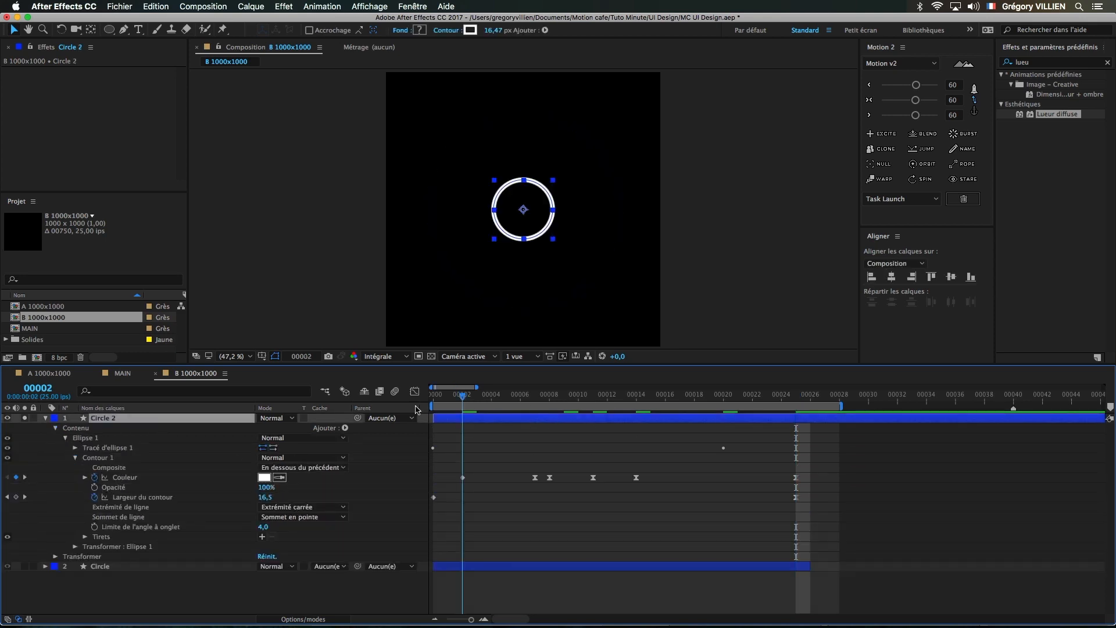
left_click(94, 477)
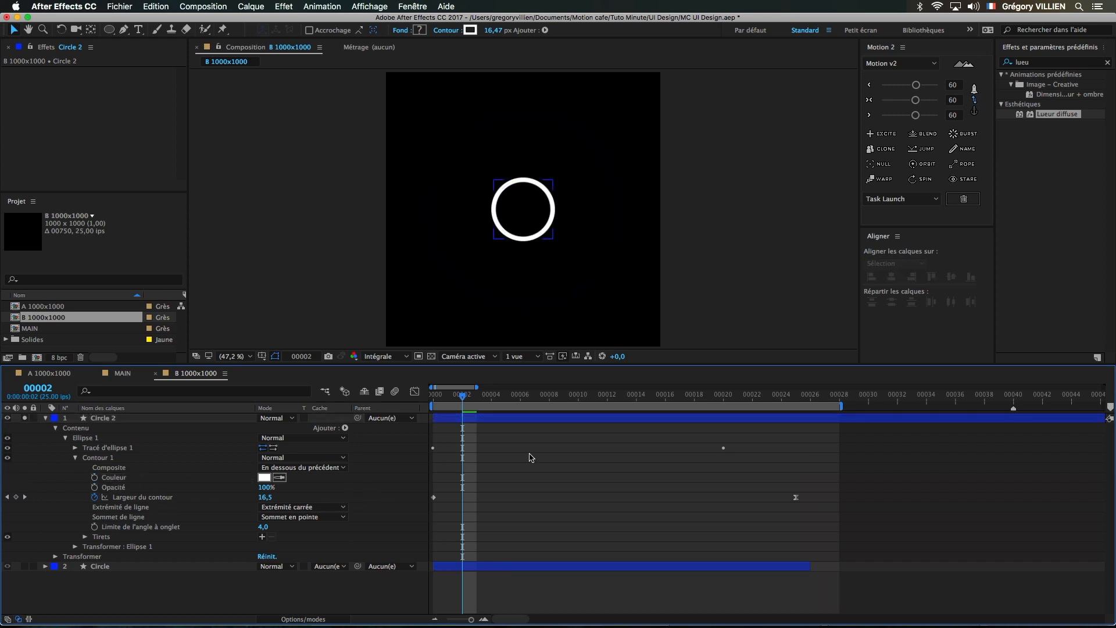
- Set Circle 2's Largeur du contour keyframe at frame 25 to 10
left_click(709, 396)
left_click_drag(729, 400, 796, 397)
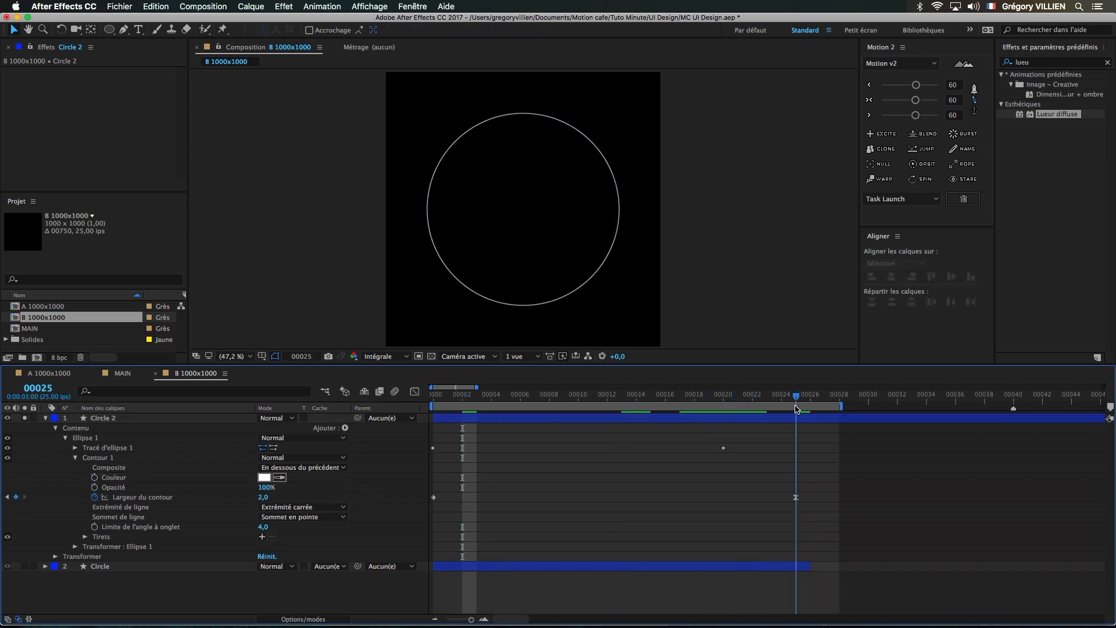
left_click(263, 498)
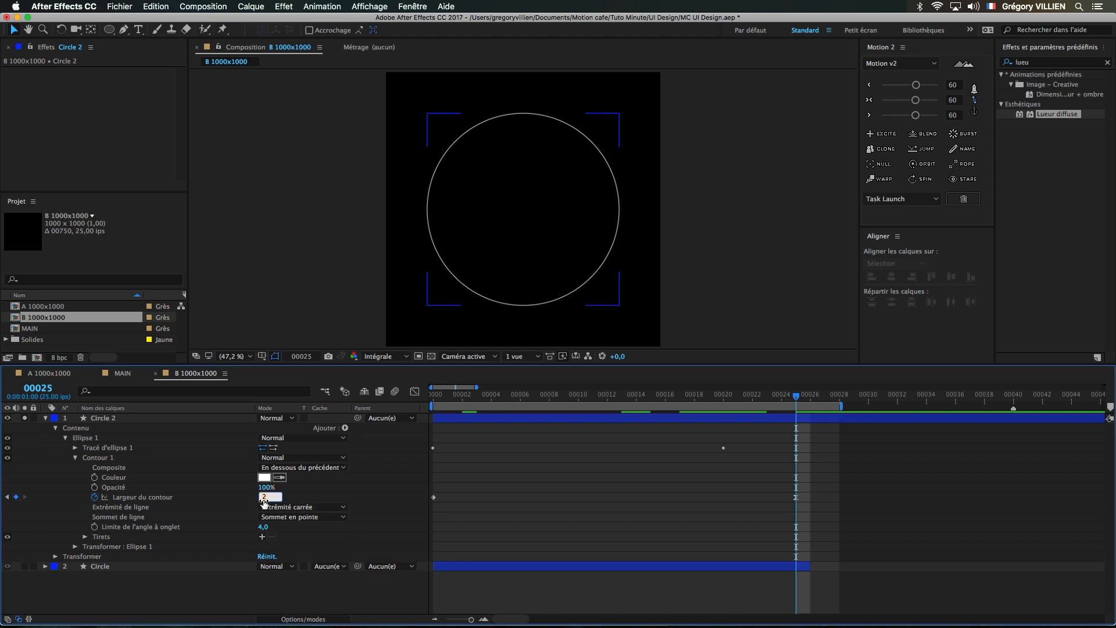
type("10")
key("Return")
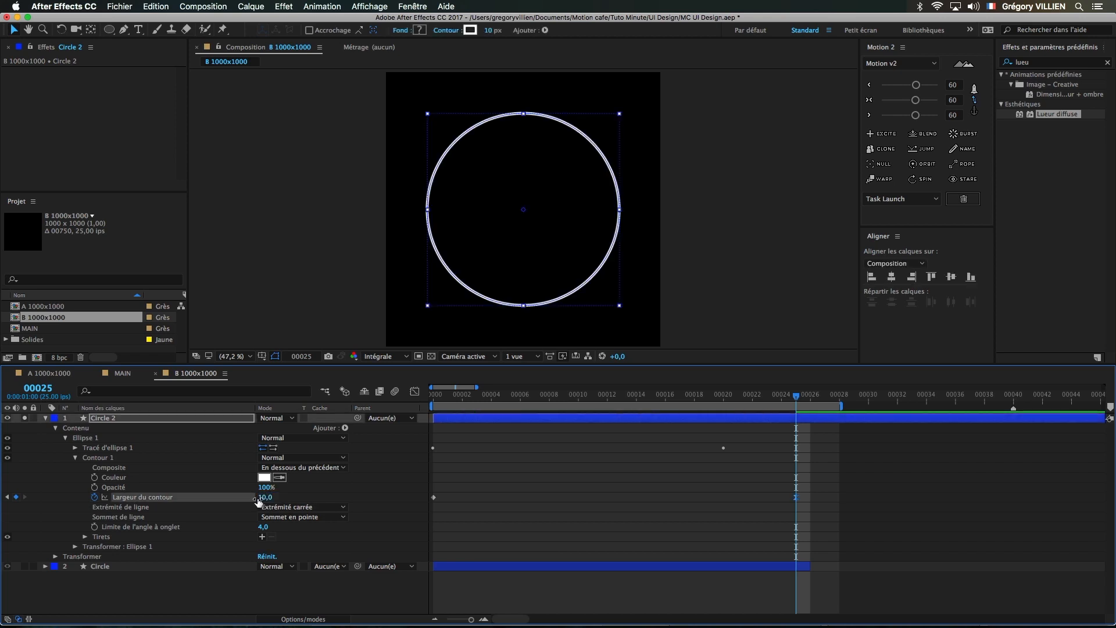
- Set Circle 2's Largeur du contour to 30 at frame 25 and to 1 at frame 0
type("30")
key("Return")
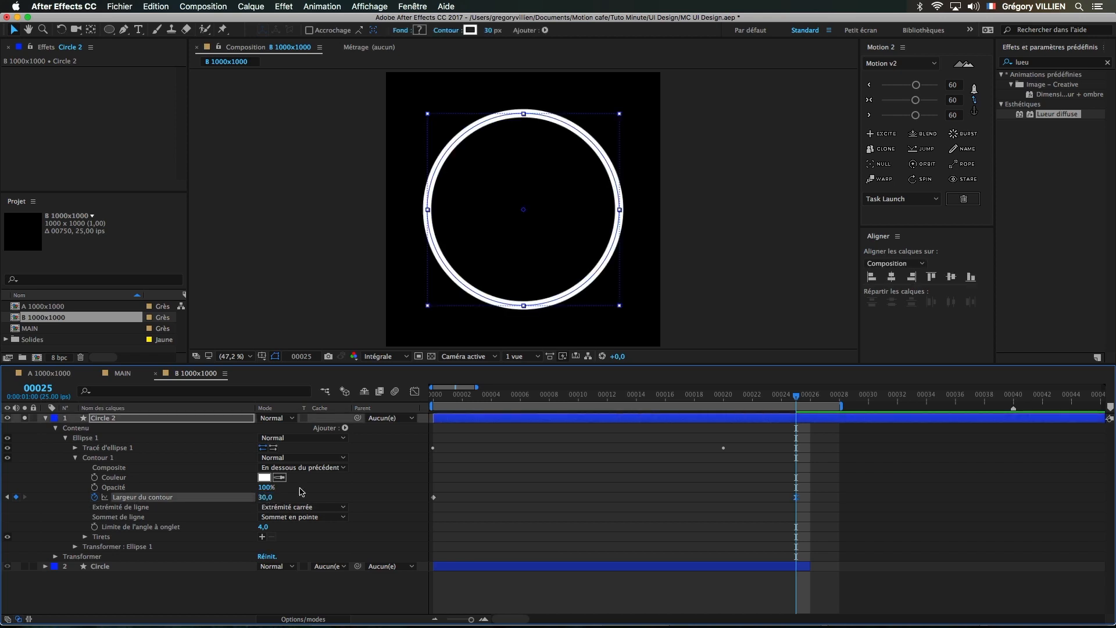
left_click(439, 398)
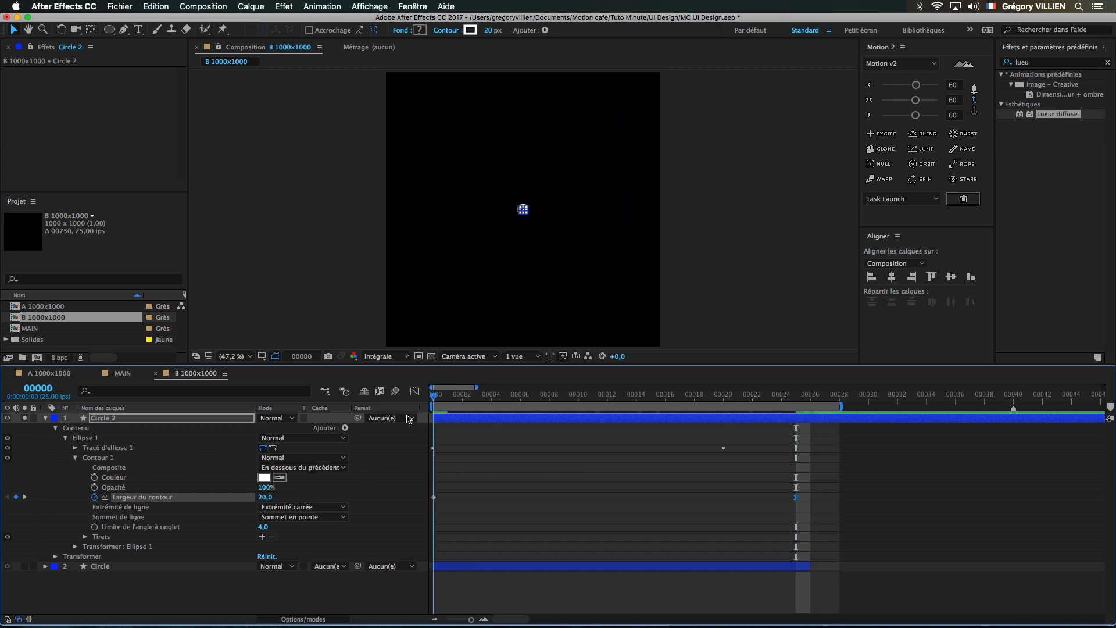
left_click(263, 499)
type("1")
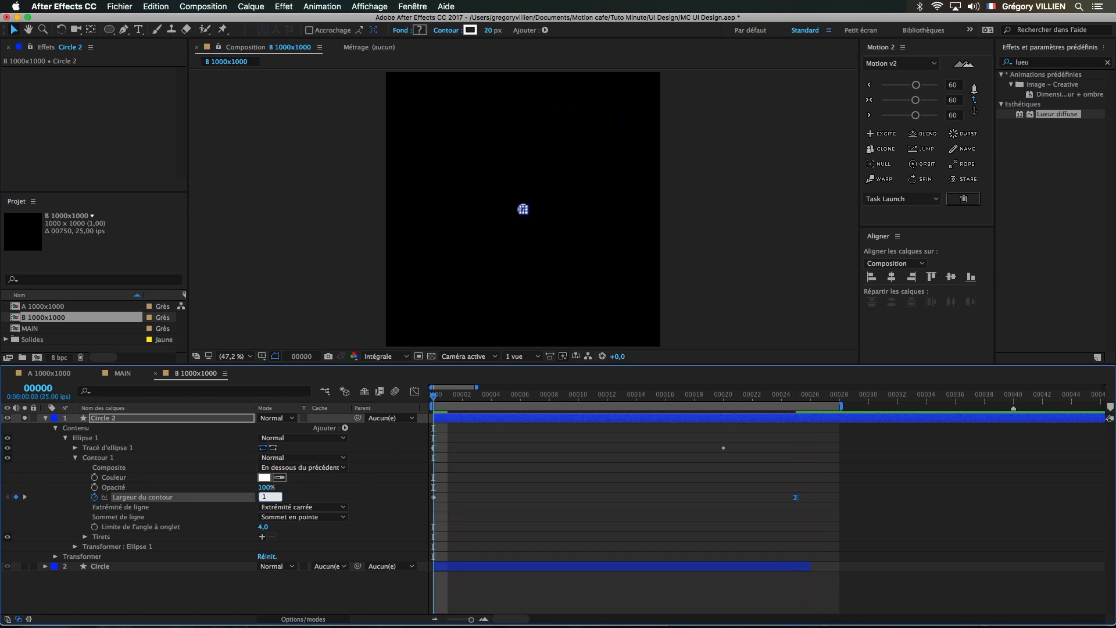
key("Return")
left_click(789, 398)
left_click_drag(788, 397, 796, 398)
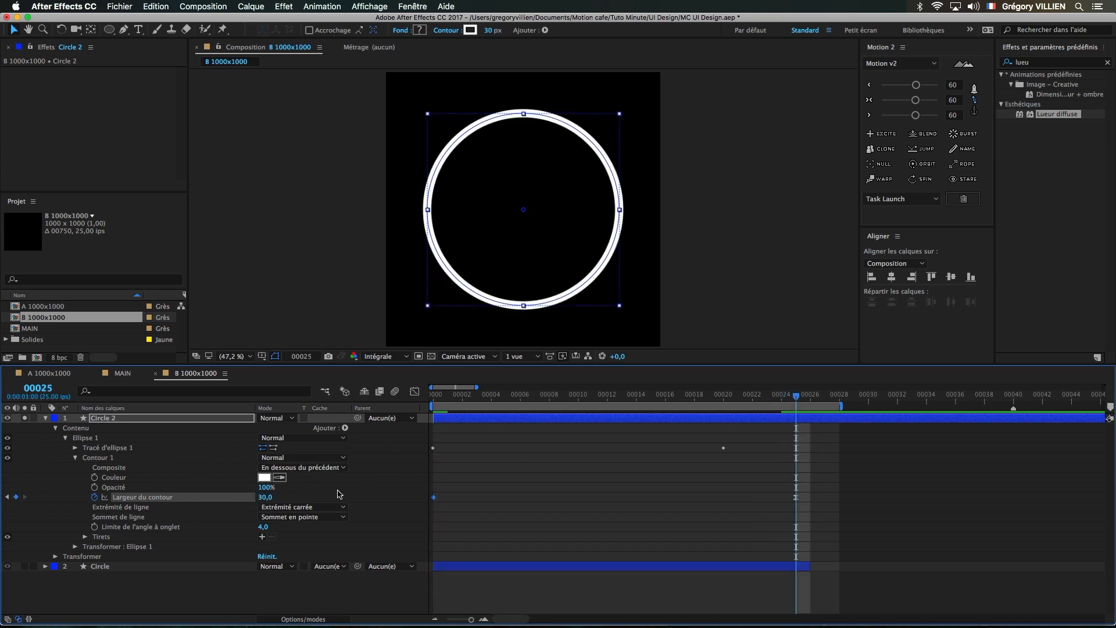
- Add a Tiret and an Espace to Circle 2's Contour 1, with Espace at 106.7 and Décalage at 30
left_click(82, 519)
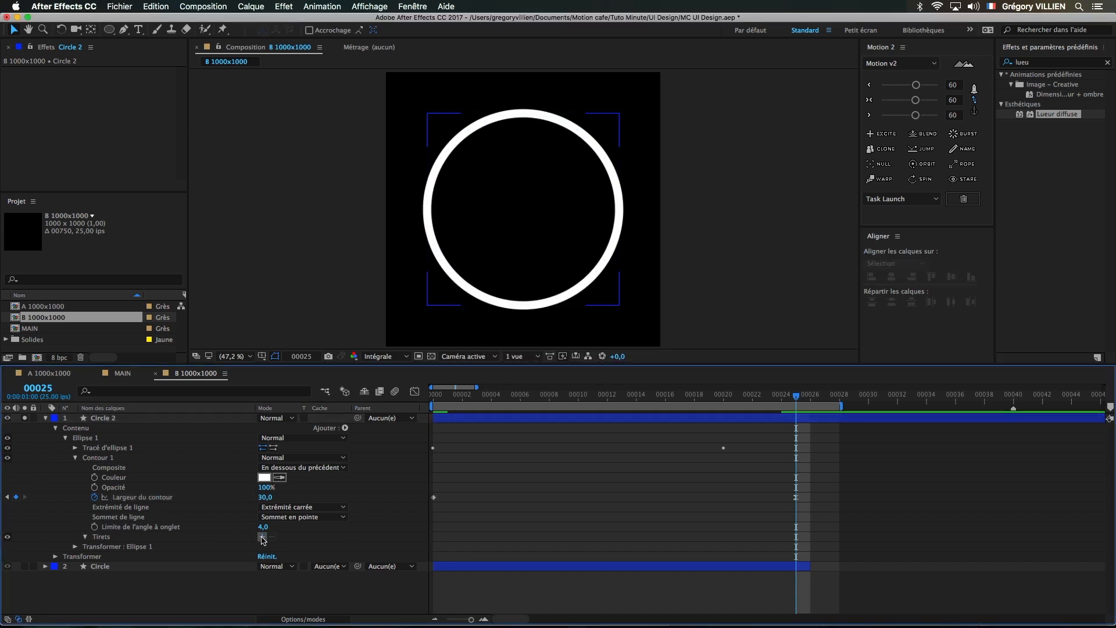
left_click(262, 537)
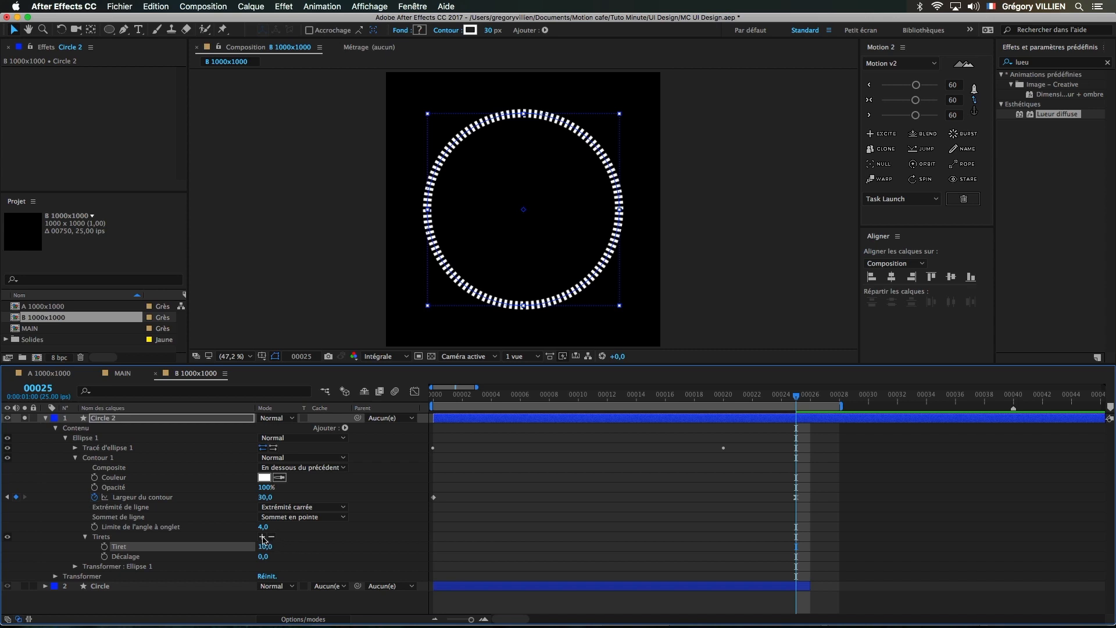
left_click(262, 536)
left_click_drag(265, 566, 312, 549)
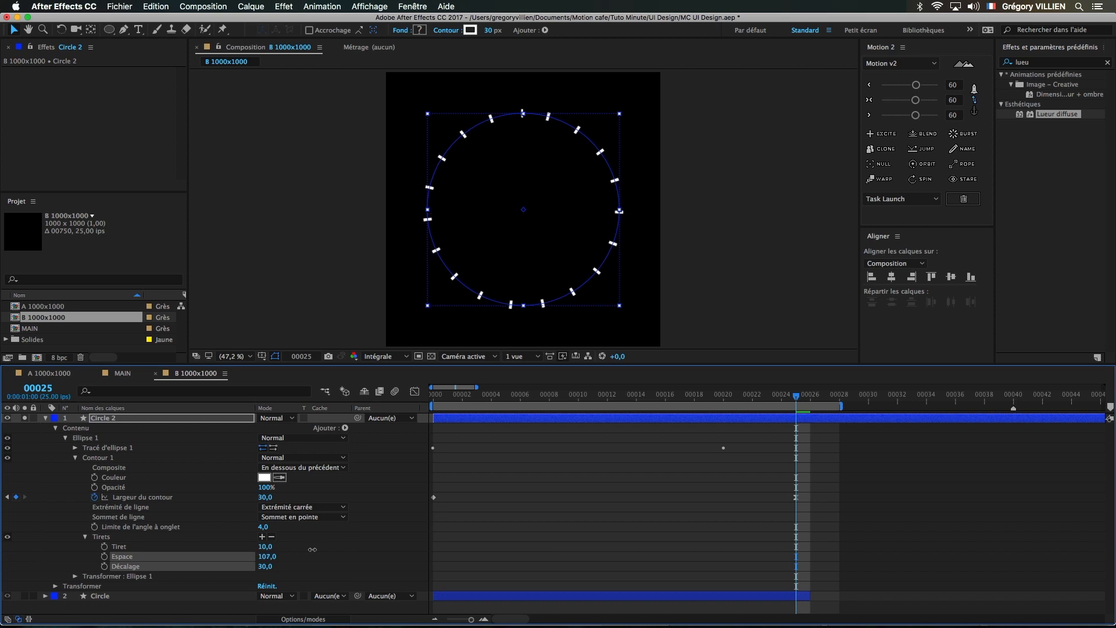
key("Return")
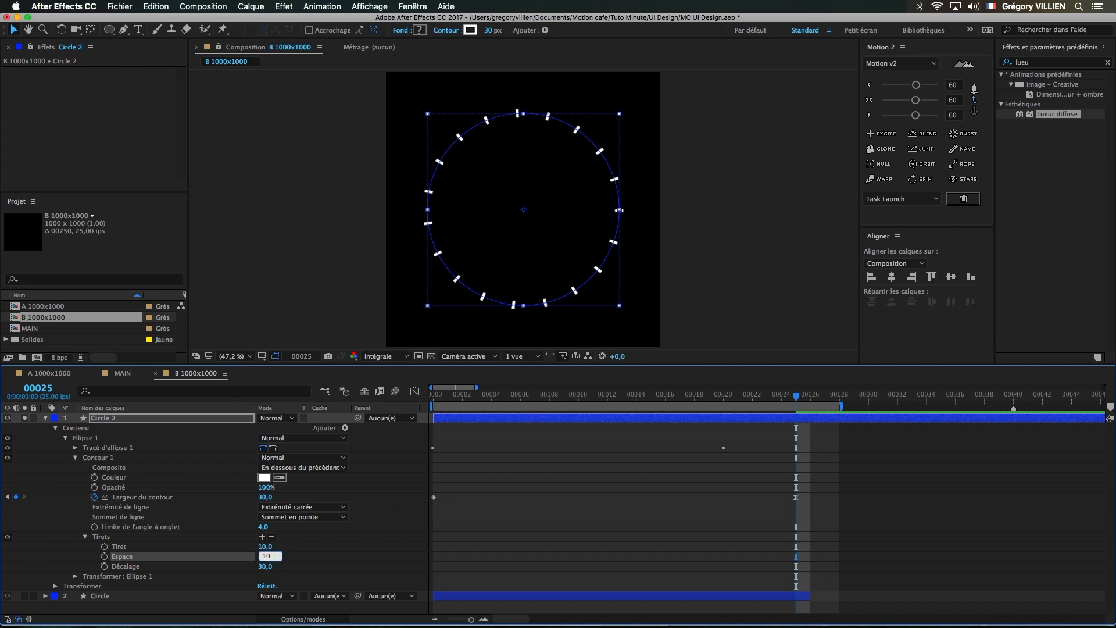
type("7")
key("Return")
type("106,7")
key("Return")
left_click(383, 519)
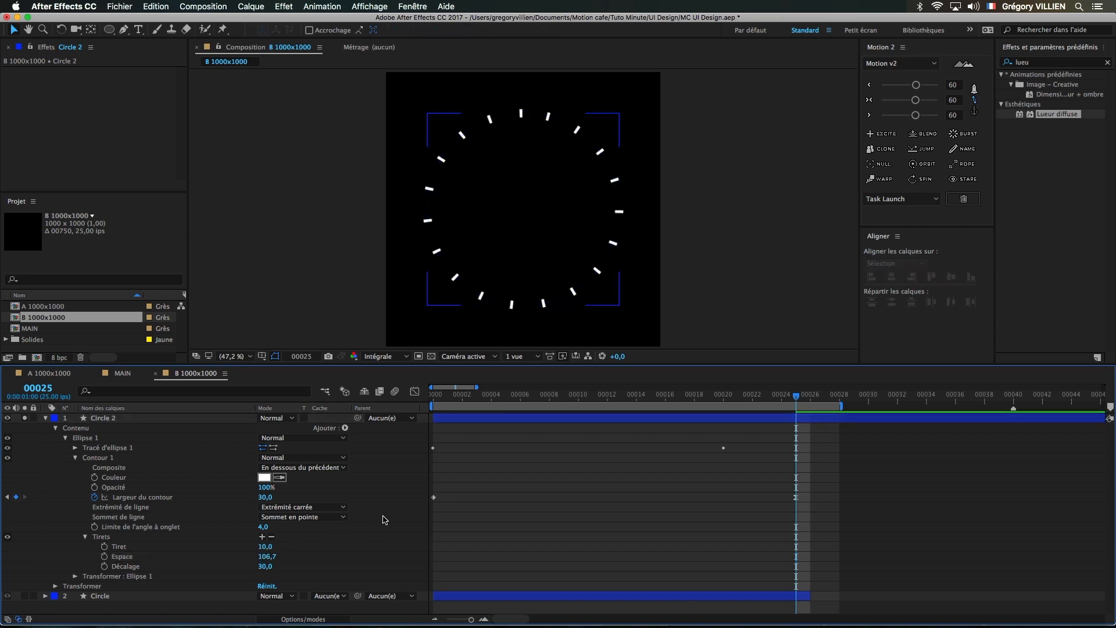
- Set the Tiret to 5 and adjust the Espace to 105 so the dashes spread evenly around the circle
left_click(266, 547)
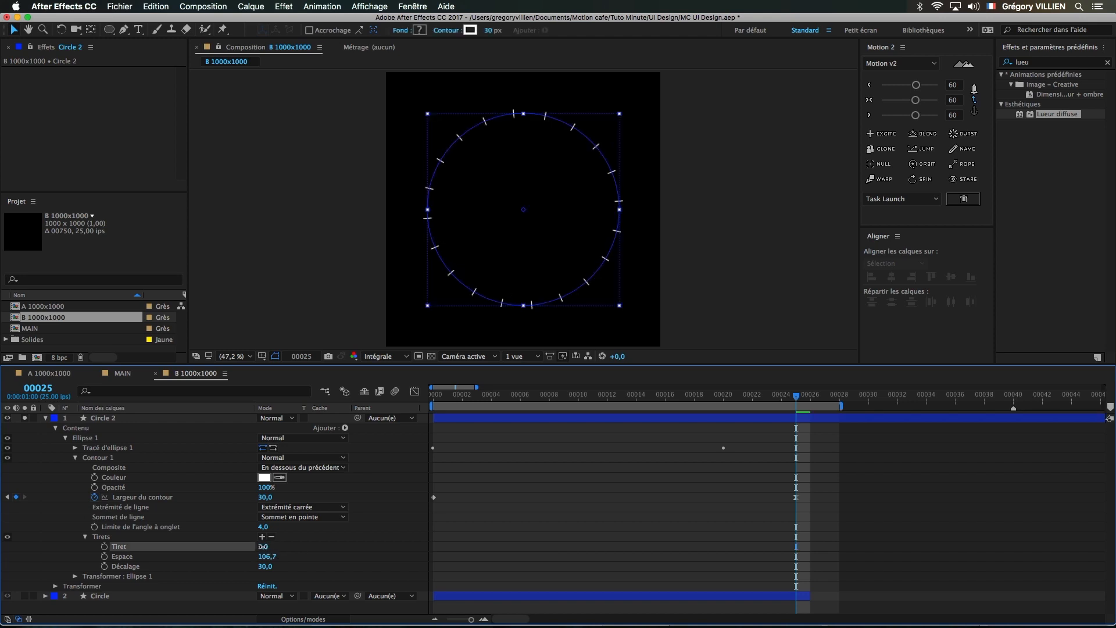
type("5")
key("Return")
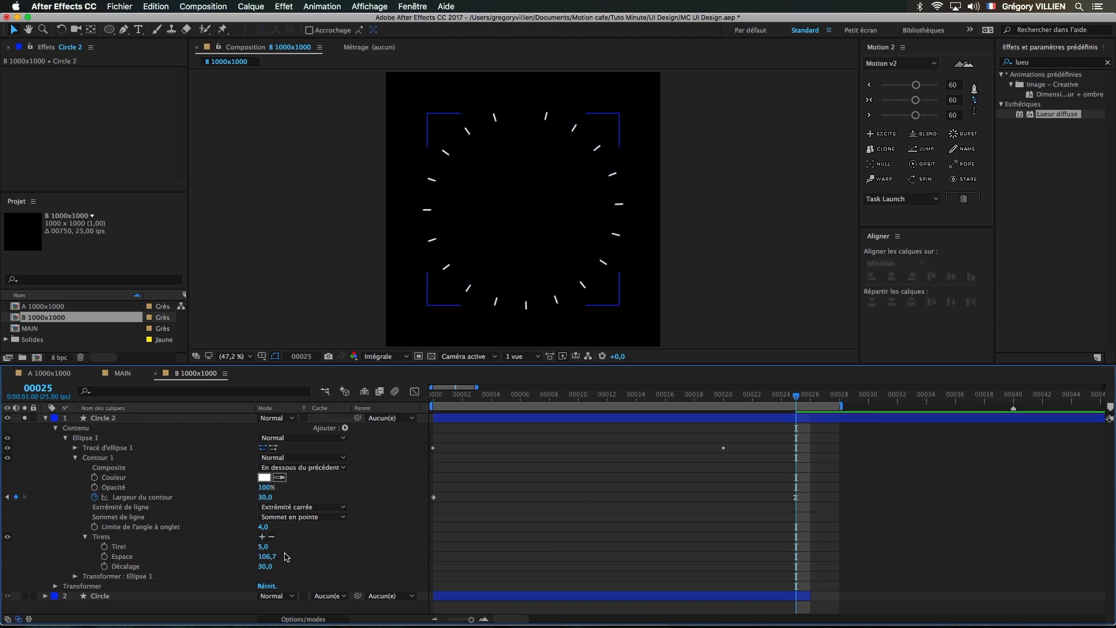
left_click(268, 557)
type("108")
key("Return")
left_click(267, 557)
type("106")
key("Return")
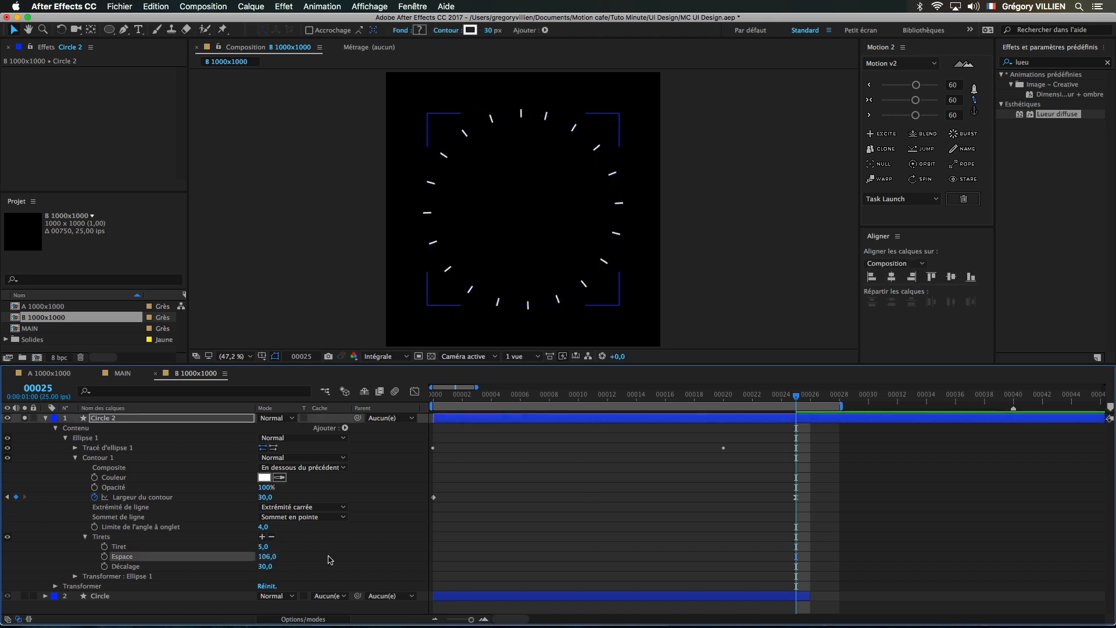
left_click(328, 559)
left_click_drag(267, 556, 266, 556)
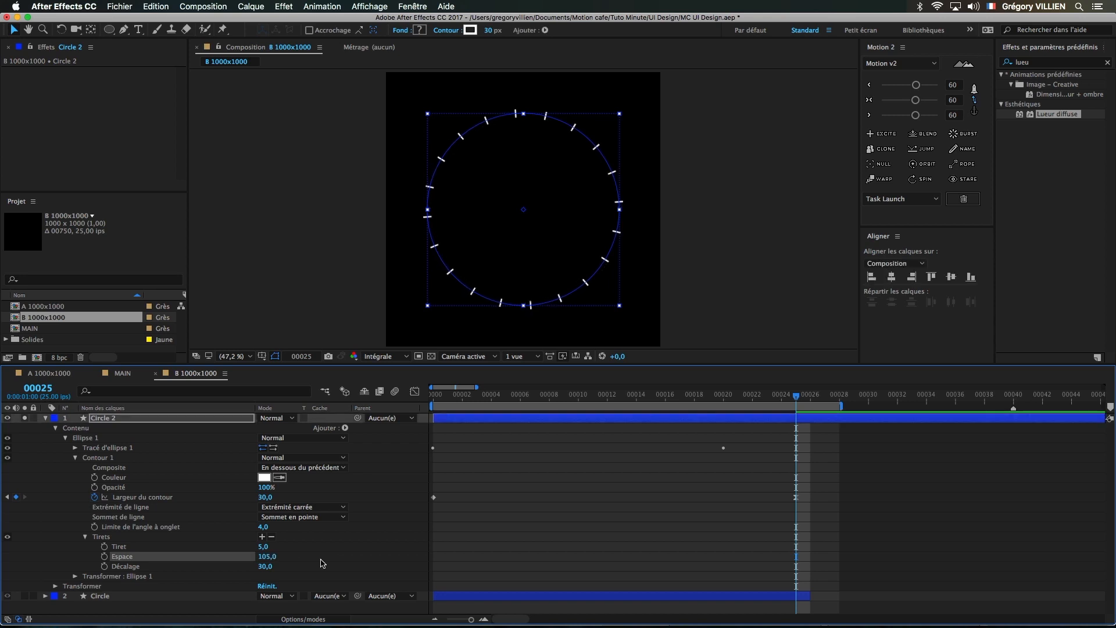
left_click(323, 563)
- Remove the Taille animation from Circle 2's Tracé d'ellipse 1 at frame 25, keeping the size at 700
left_click(477, 396)
left_click_drag(579, 397, 462, 397)
left_click_drag(562, 417, 793, 416)
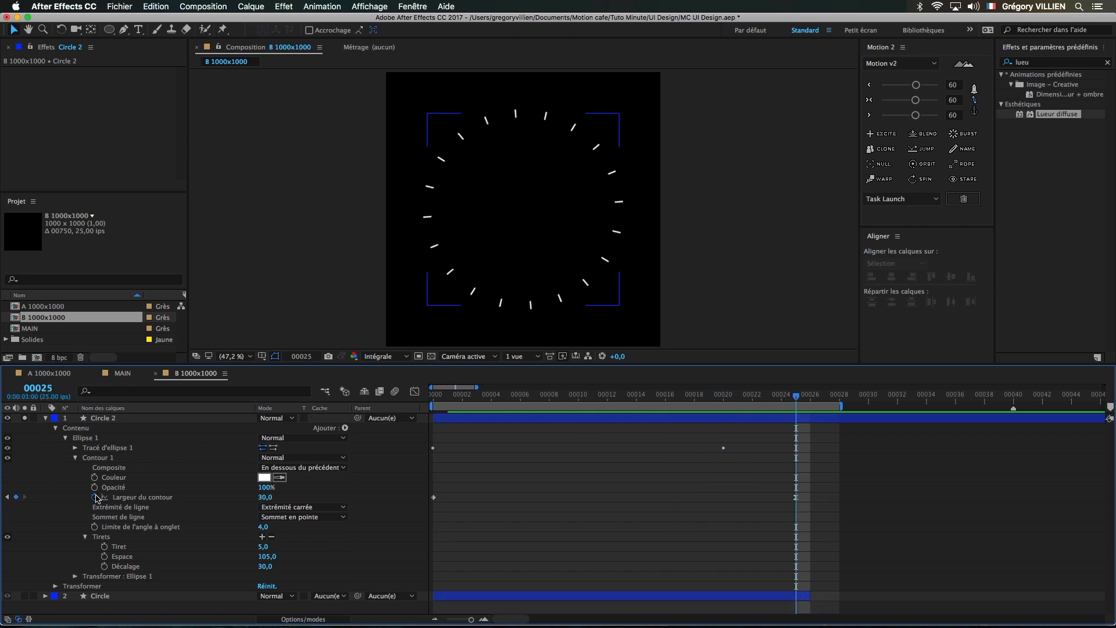
left_click(75, 448)
left_click(109, 459)
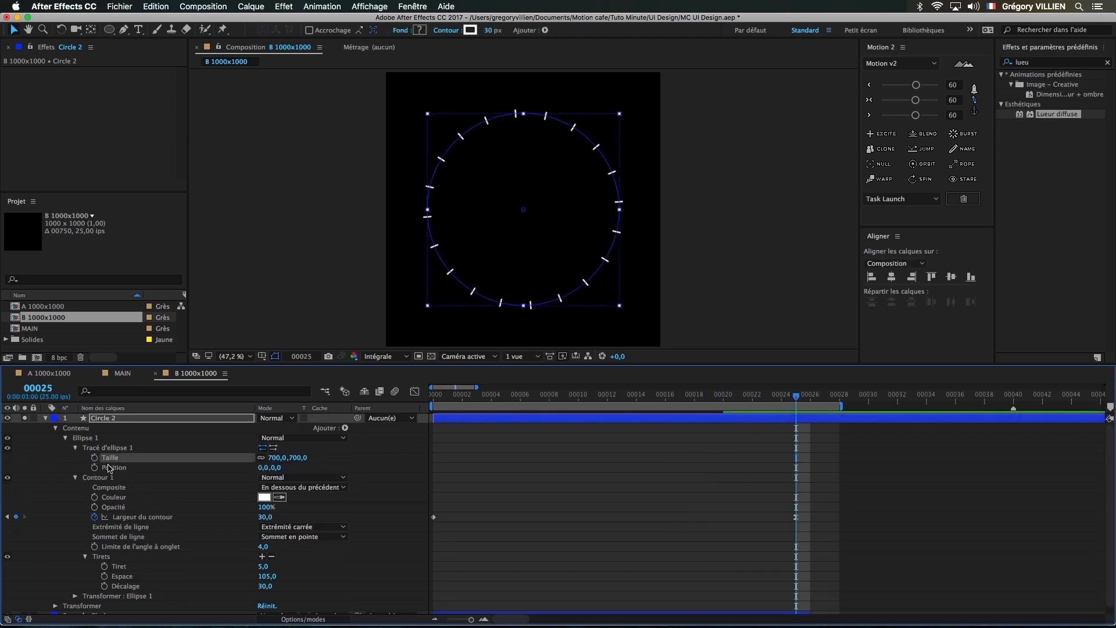
left_click(75, 448)
left_click(242, 554)
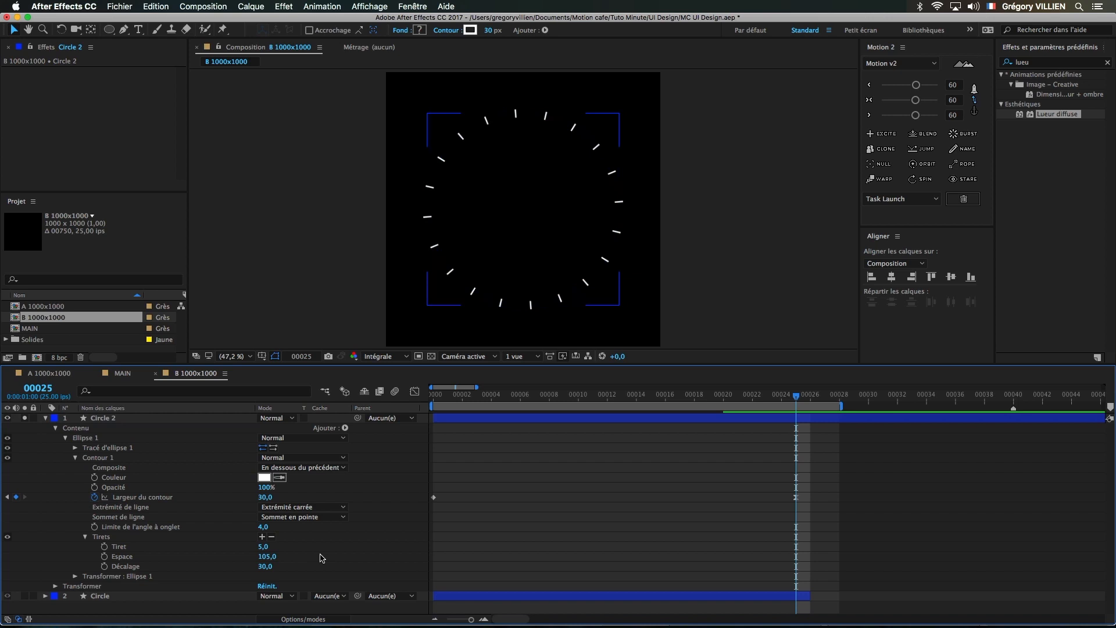
- Add keyframes at frame 25 for Ellipse 1's Echelle at 100% and for the Tiret, and show only the animated properties
left_click(85, 537)
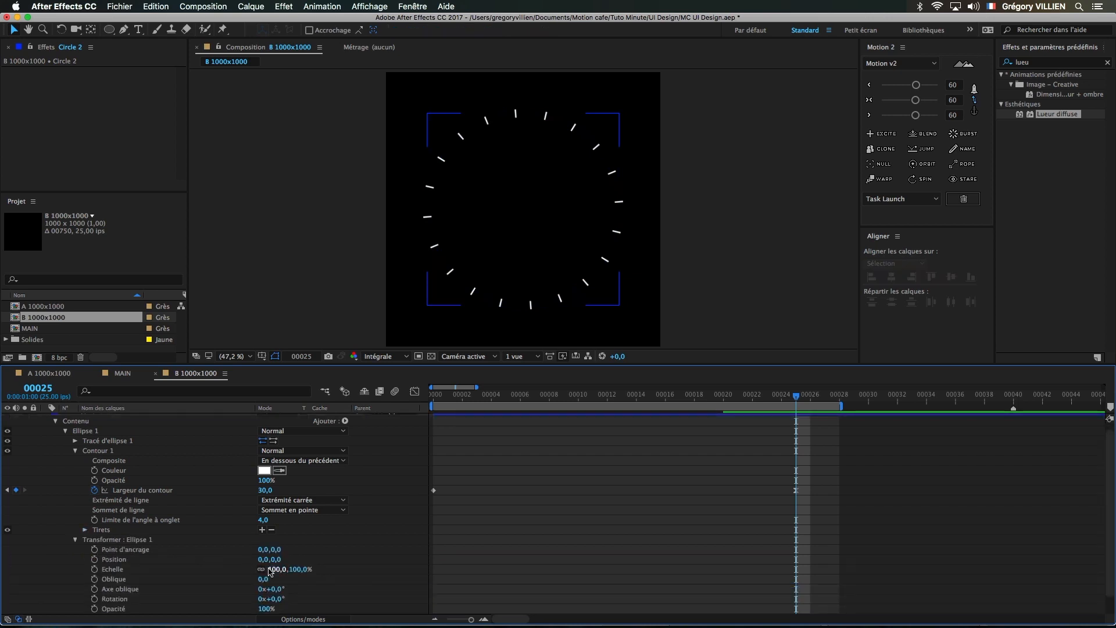
mouse_move(271, 575)
left_mouse_down()
mouse_move(226, 571)
mouse_move(286, 570)
left_mouse_up()
key("super+z")
left_click(94, 570)
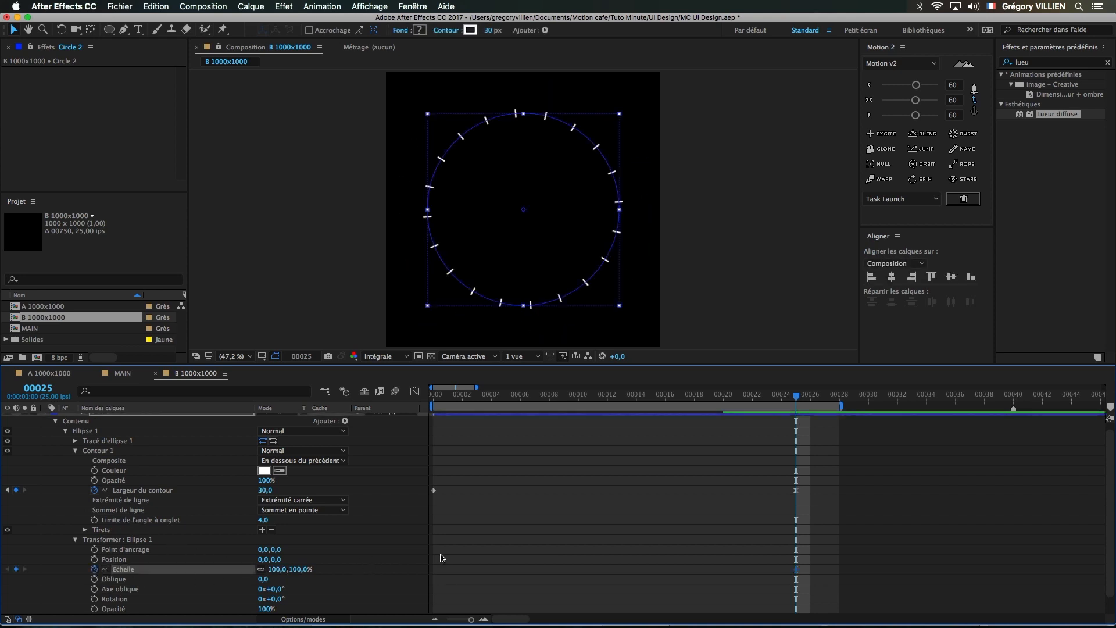
left_click(84, 530)
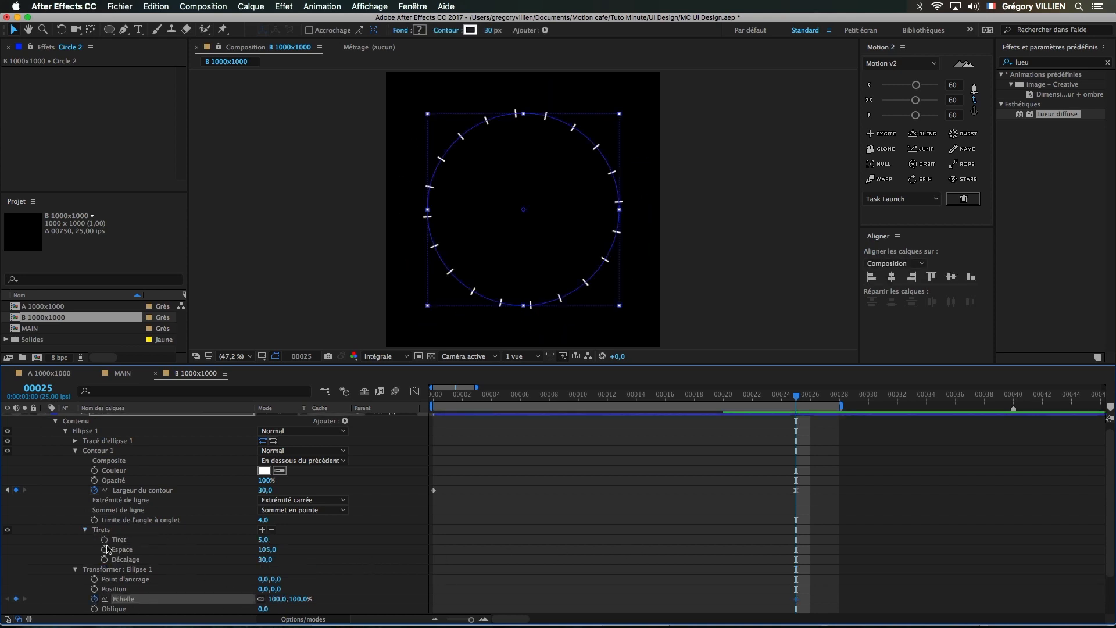
left_click(104, 539)
key("u")
- Keyframe Circle 2's Echelle at 26% and Tiret at 30 on frame 12, and raise the starting Largeur du contour to 90.1
left_click(606, 397)
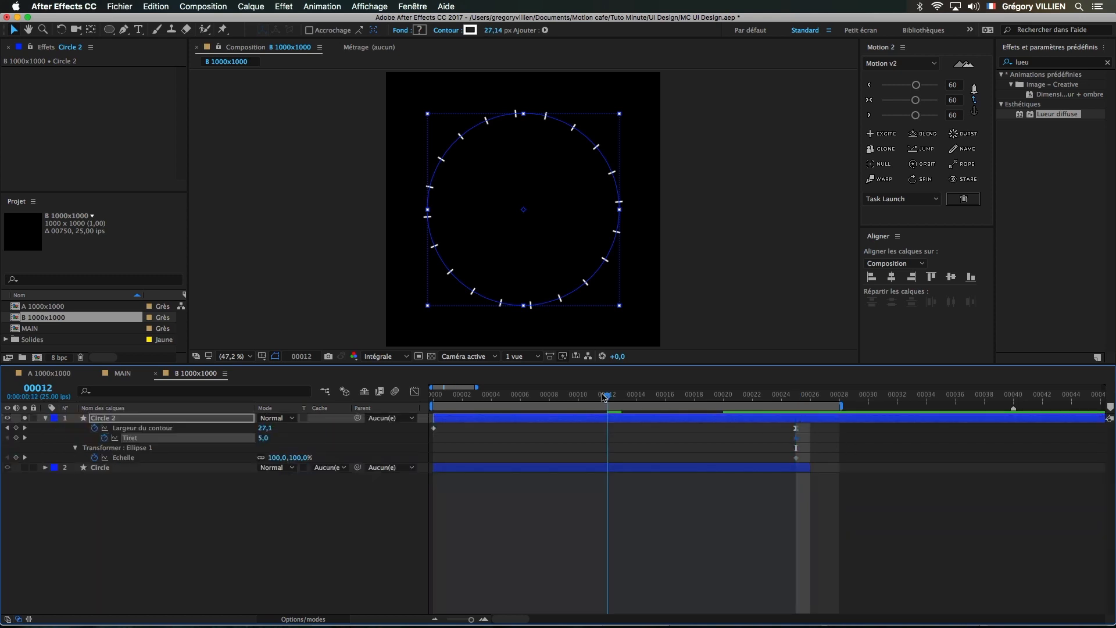
left_click(341, 523)
left_click_drag(276, 457, 433, 431)
left_click(270, 440)
type("30")
key("Return")
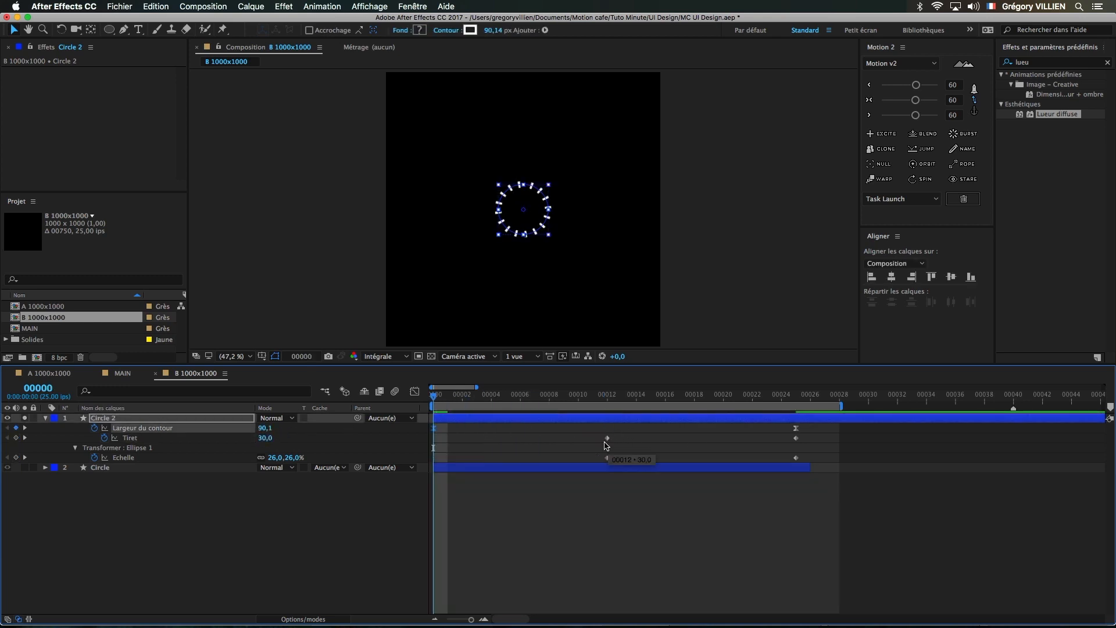
- Set the Echelle to 5% at frame 0 in place of its frame 12 keyframe, and move the Tiret keyframe to frame 0
left_click_drag(277, 458, 264, 458)
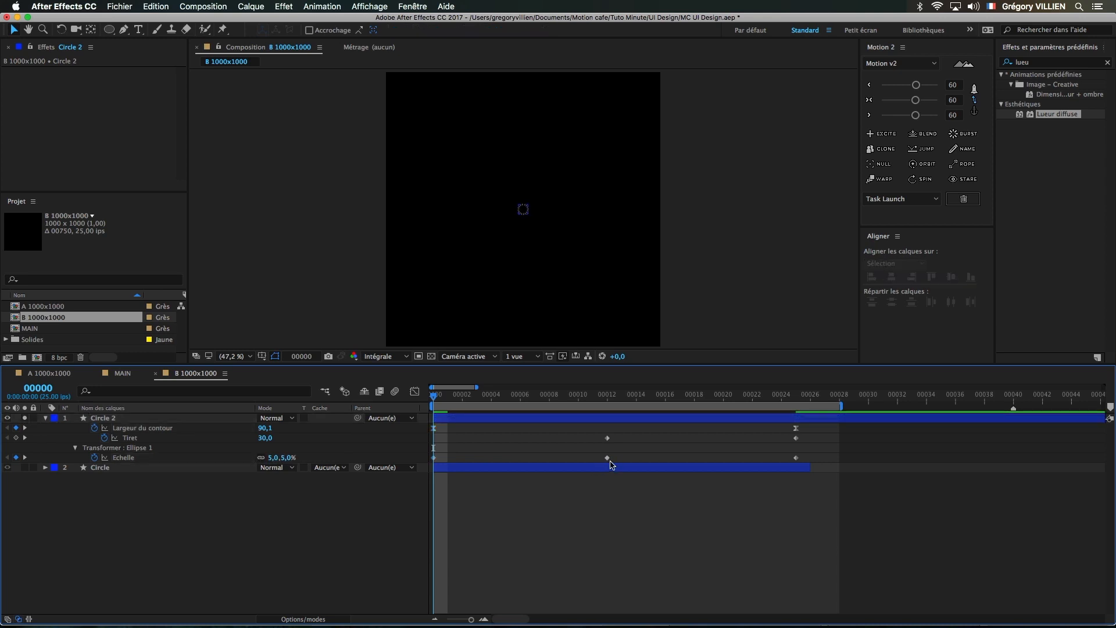
left_click(607, 458)
key("Delete")
left_click_drag(607, 438, 433, 448)
- Ease the Tiret and Echelle keyframes at frame 25 with Motion 2 at 100, and make the first Largeur du contour keyframe linear
left_click_drag(787, 437, 806, 462)
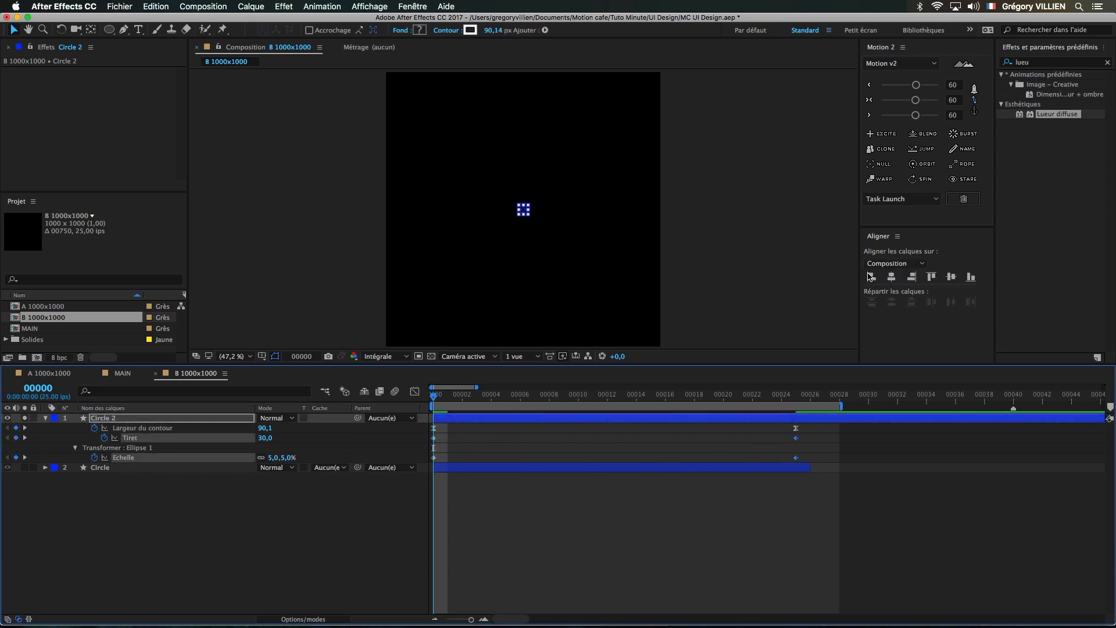
left_click_drag(915, 115, 937, 115)
left_click(782, 488)
left_click(434, 428, "super")
left_click(457, 440)
- Remove the Tiret animation at frame 25, set the Largeur du contour at frame 0 to 200, and preview the result
left_click_drag(435, 399, 797, 409)
left_click(104, 437)
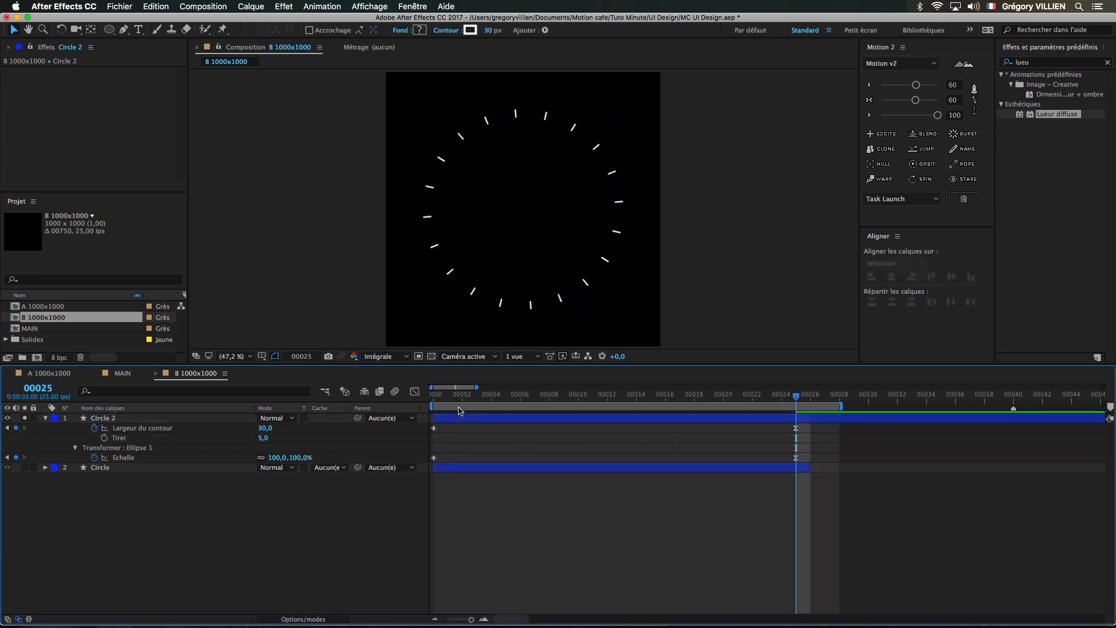
left_click_drag(459, 411, 297, 436)
left_click(262, 429)
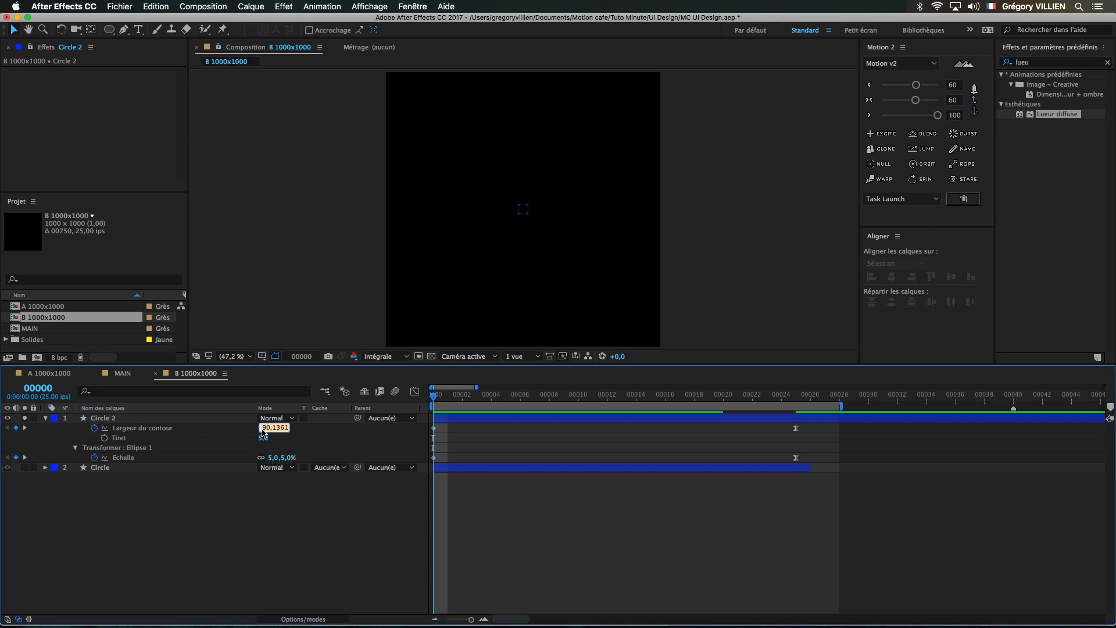
type("200")
key("Return")
key("space")
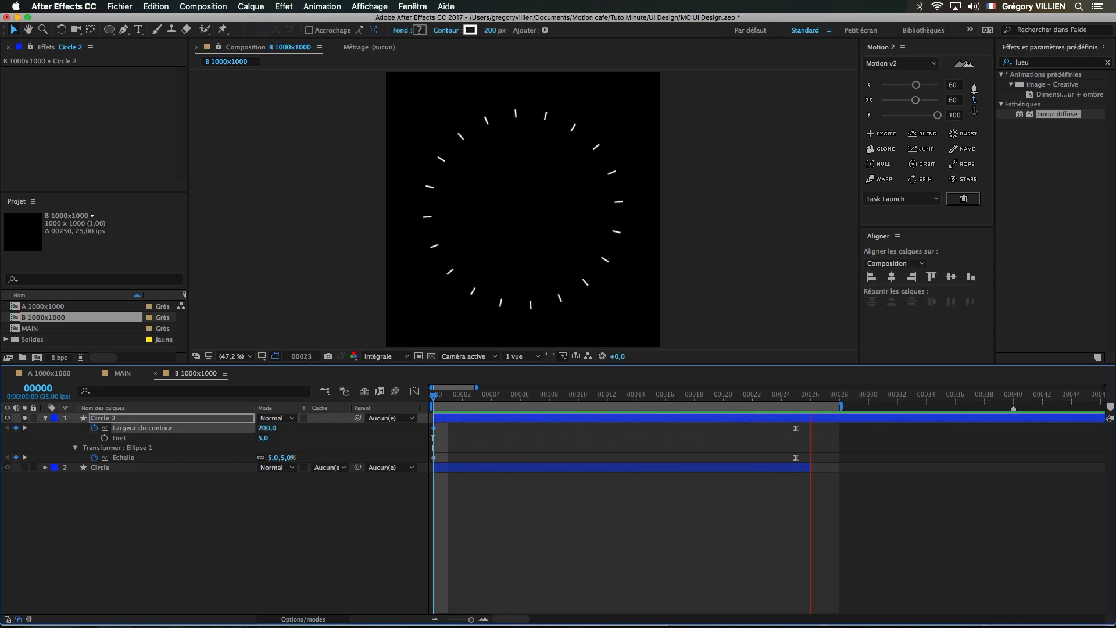
key("space")
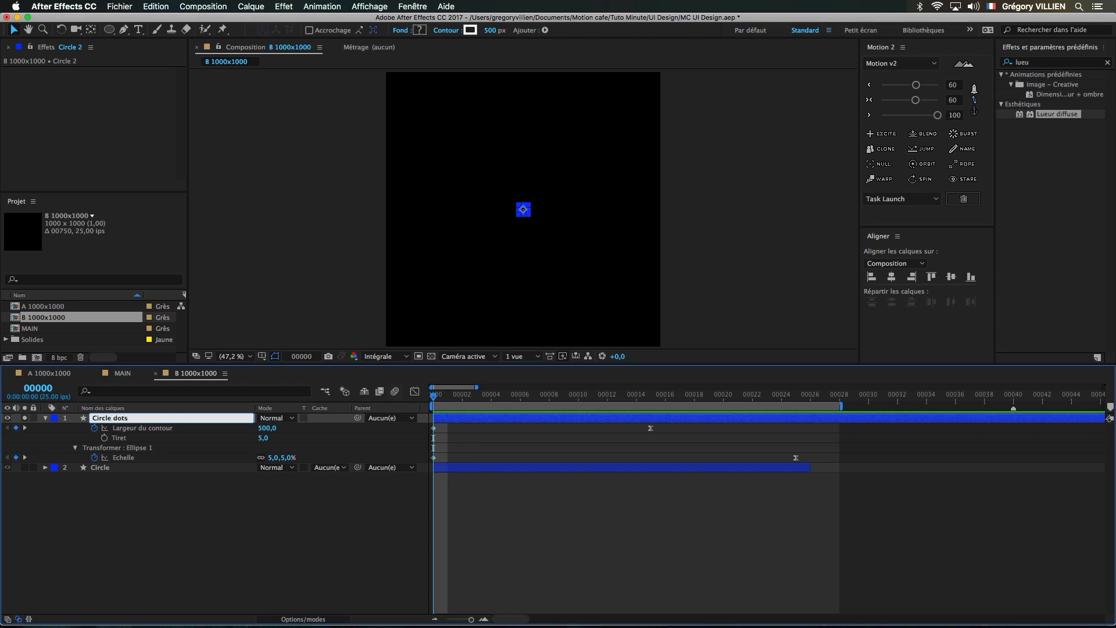
- Rename the layer Circle dots and animate Ellipse 1's Rotation from 0° at frame 0 to 41° at frame 25, previewing it
key("Return")
left_click(75, 448)
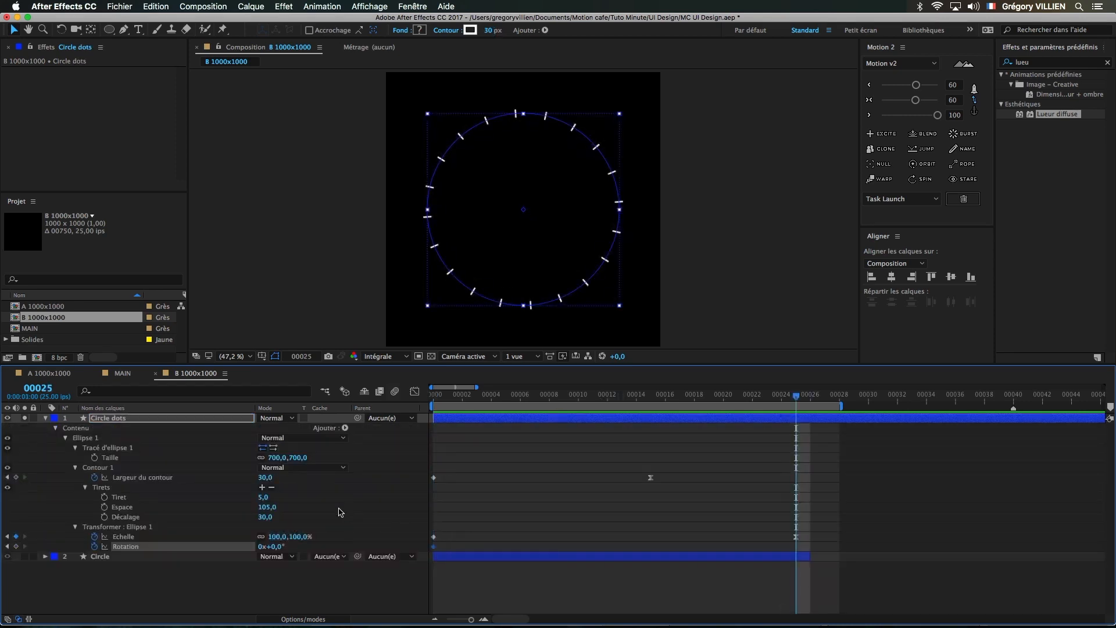
left_click(284, 547)
left_click_drag(284, 547, 274, 547)
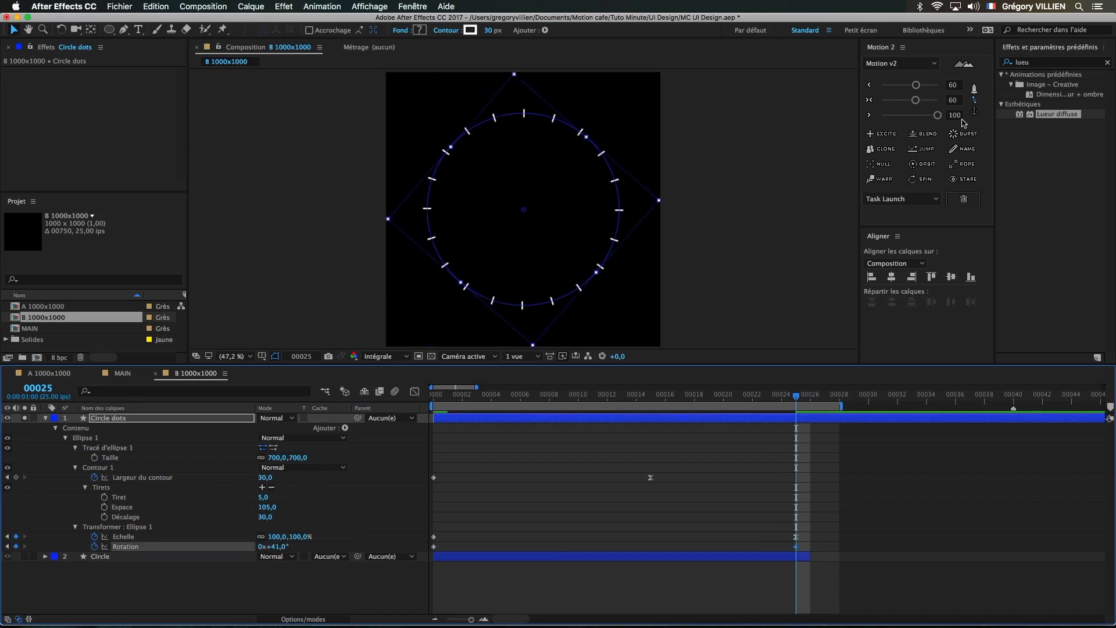
left_click(903, 495)
key("space")
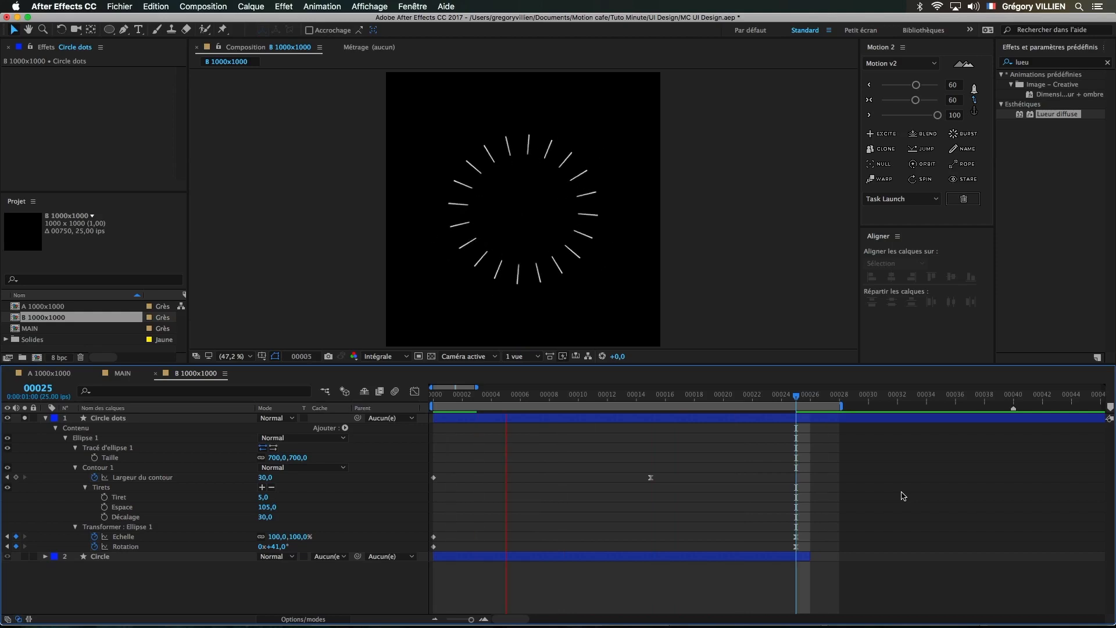
key("space")
- Add the expression time*-5 to Ellipse 1's Rotation on Circle dots and preview the rotation
left_click(94, 547, "alt")
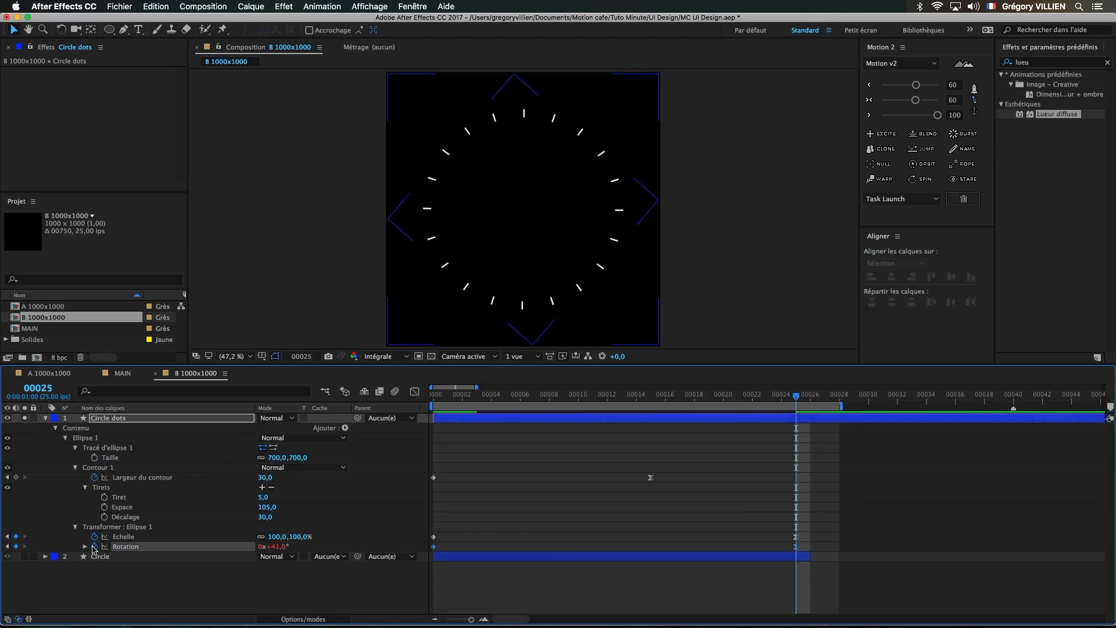
type("time*-5")
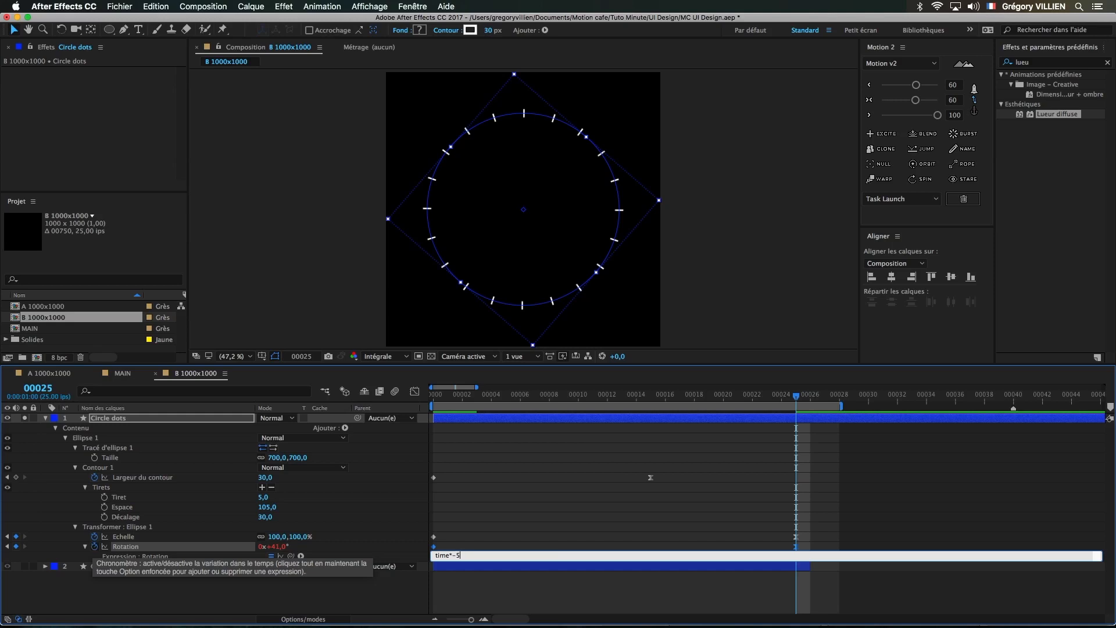
key("KP_Enter")
key("space")
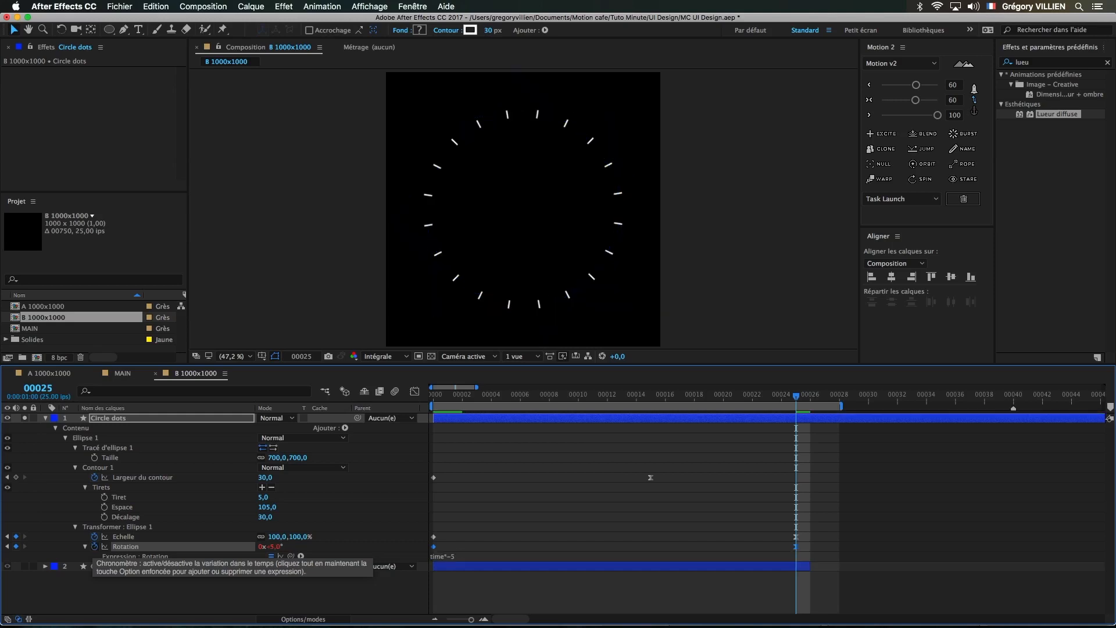
key("space")
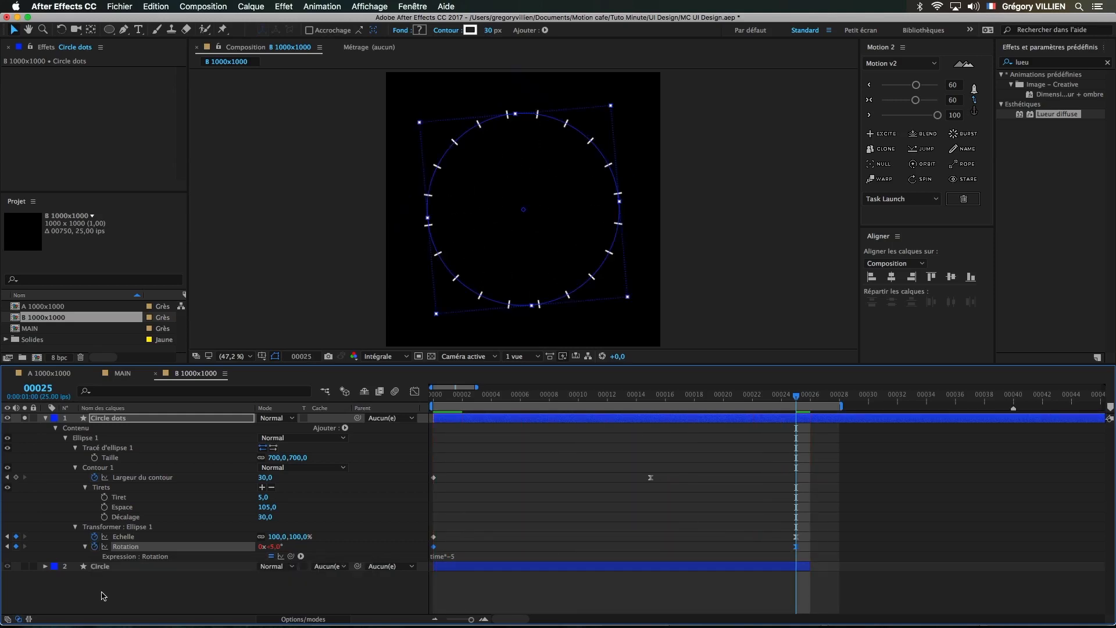
- Change the Ellipse 1 Rotation expression on Circle dots to value+time*5 and preview the animation
left_click(454, 554)
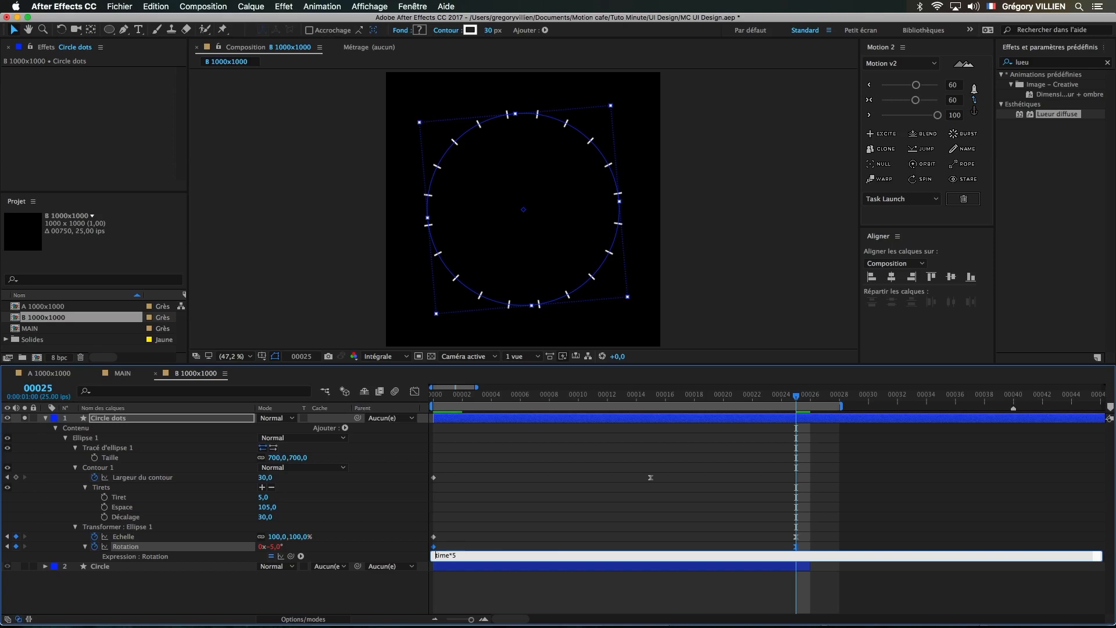
type("value+")
key("KP_Enter")
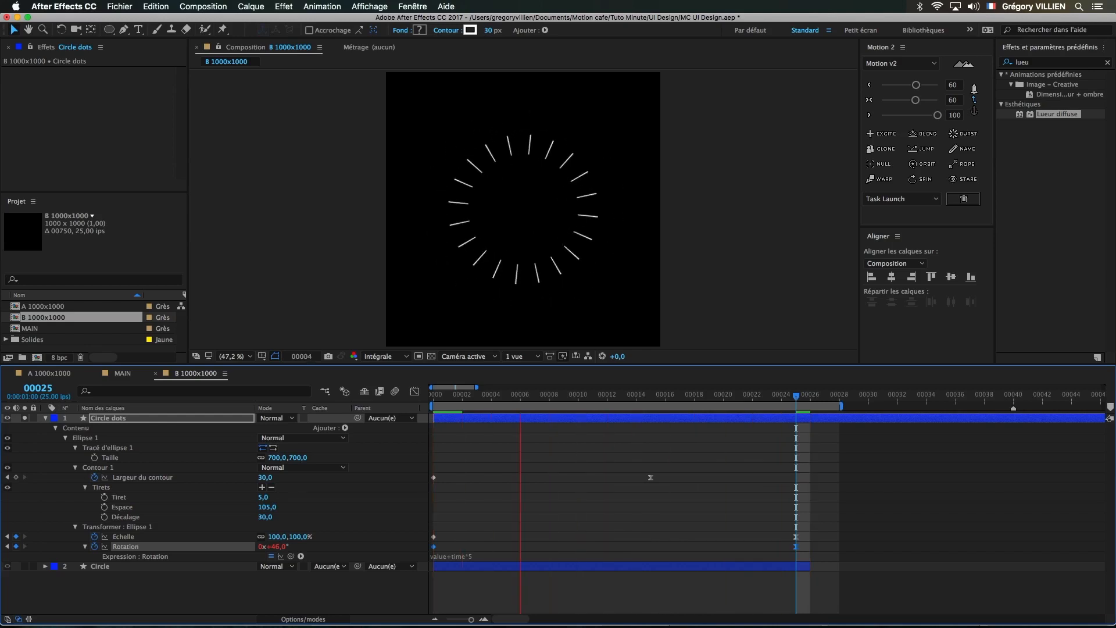
key("space")
key("minus")
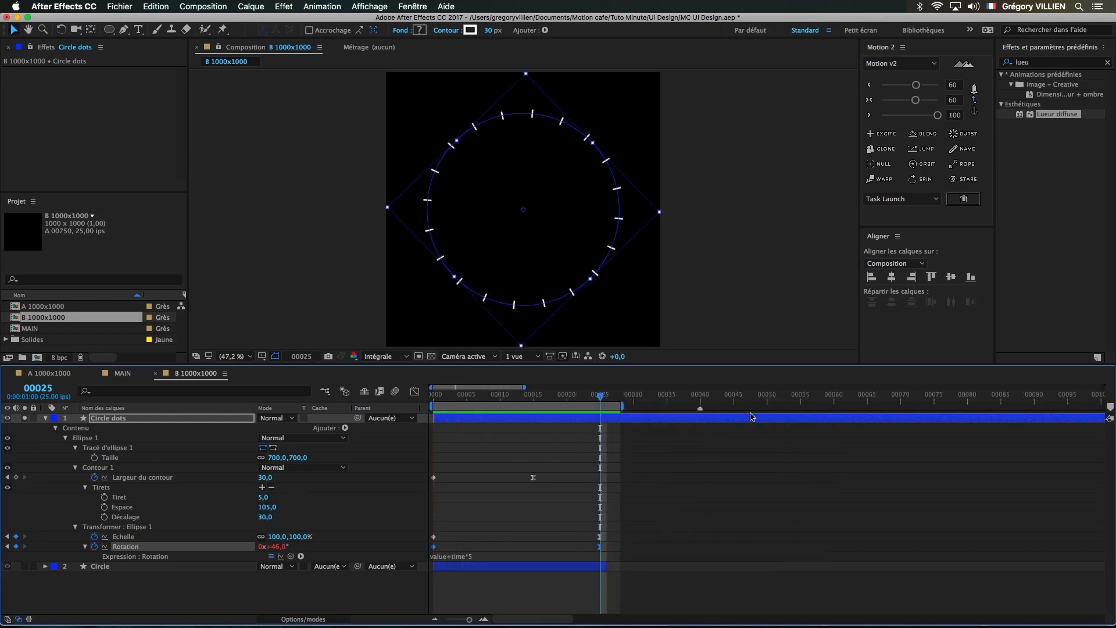
- Extend the work area to frame 58 and shift Circle dots to start at frame 5, previewing the animation
left_click(820, 398)
key("space")
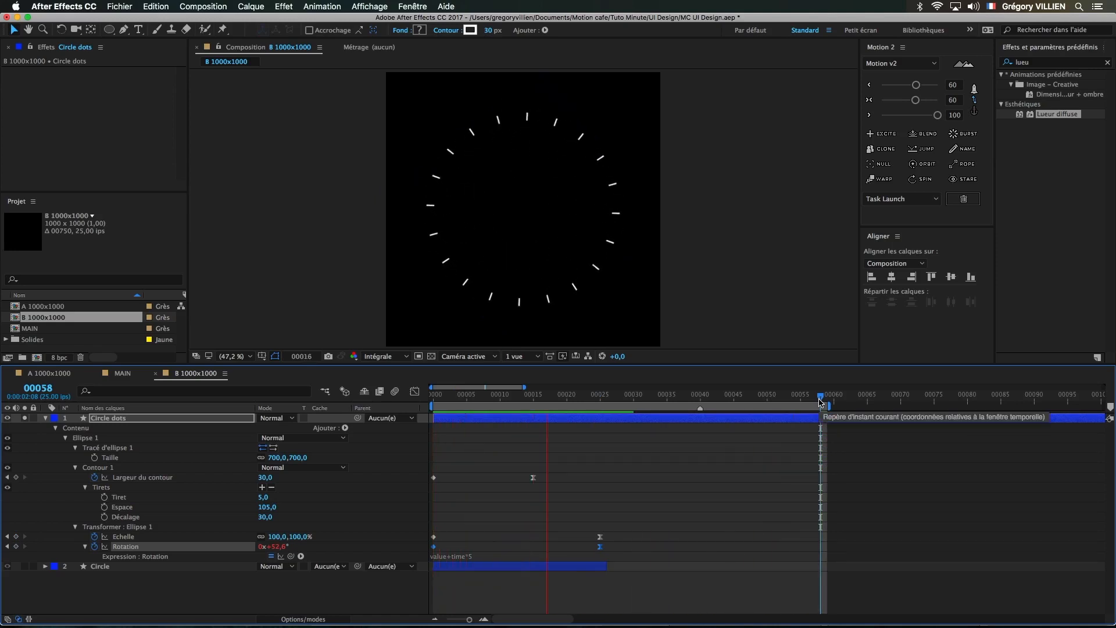
left_click_drag(492, 419, 525, 419)
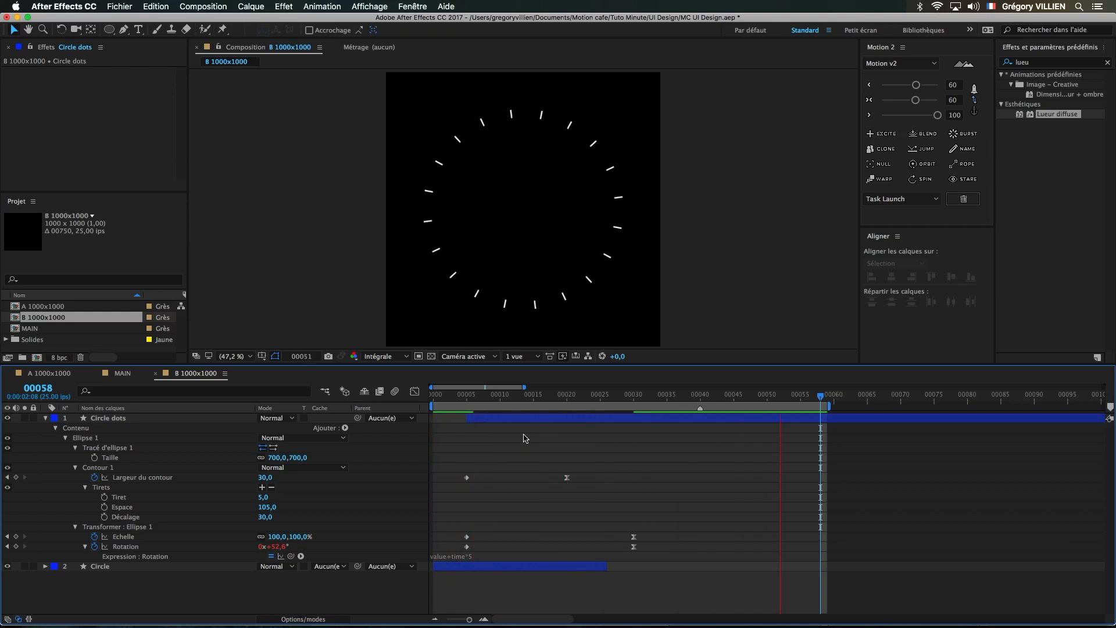
key("space")
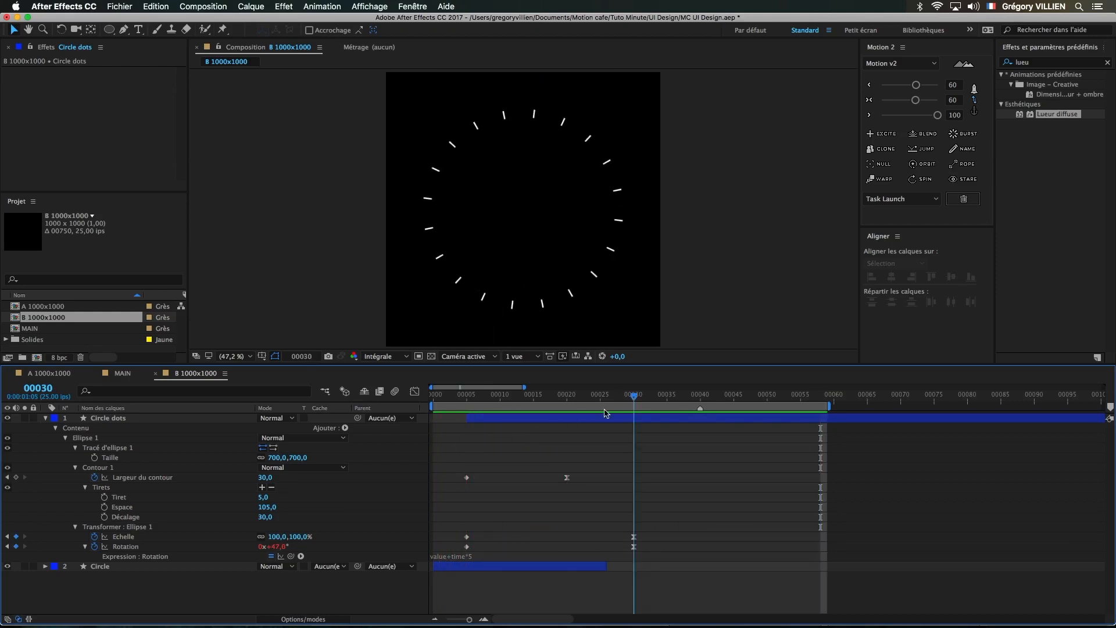
- Set the Circle dots Tiret to 3 and Espace to 101,5, then preview the ring
left_click(263, 497)
type("3")
key("Return")
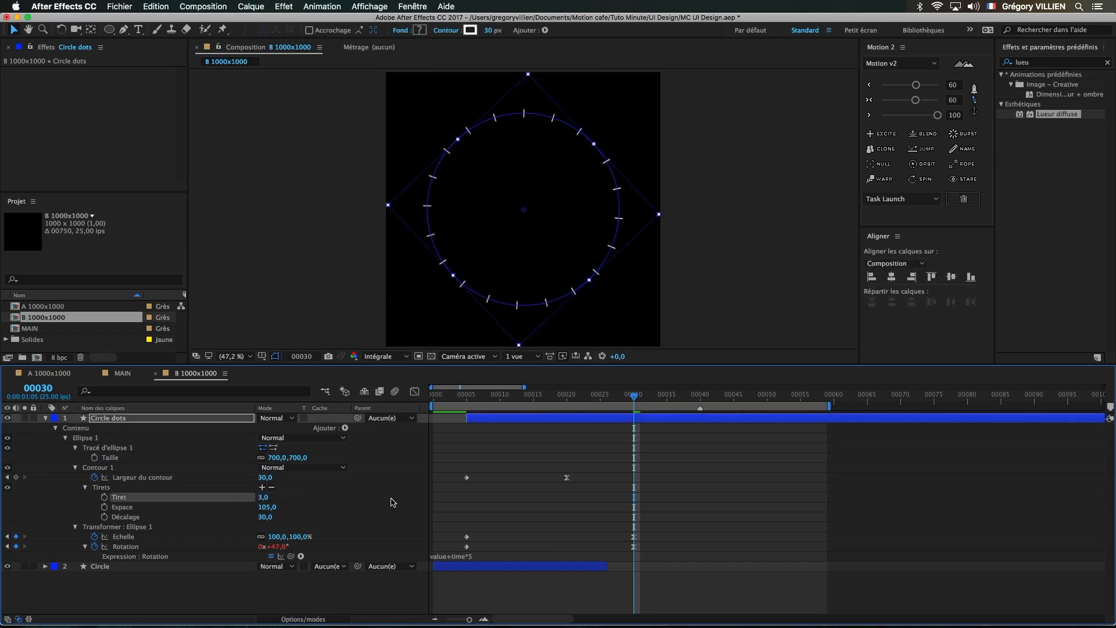
left_click(268, 507)
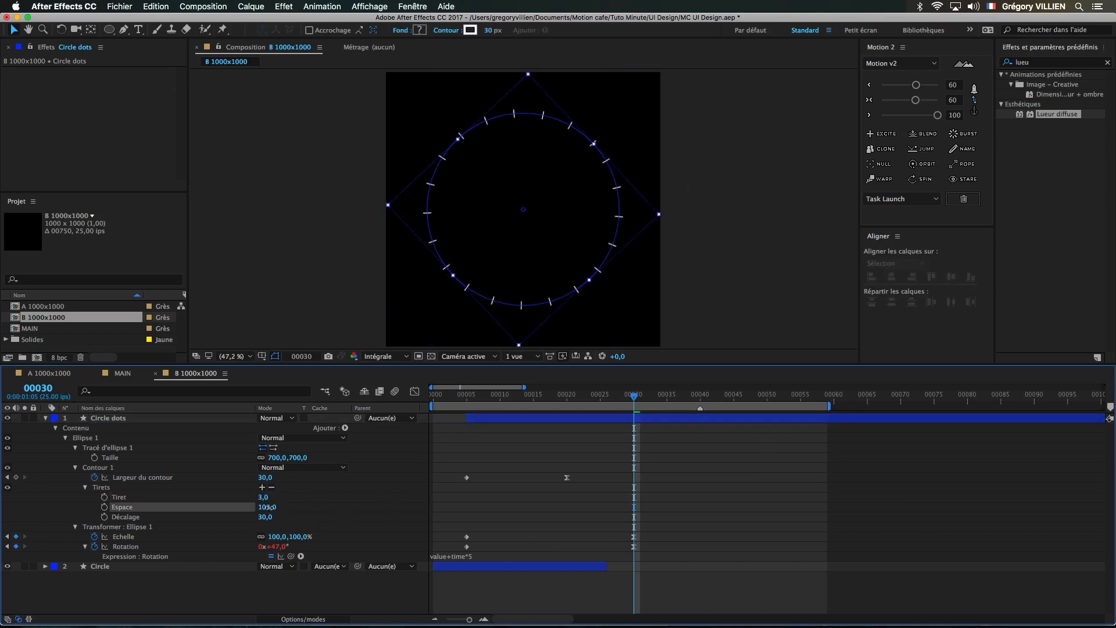
type("101,5")
key("Return")
key("space")
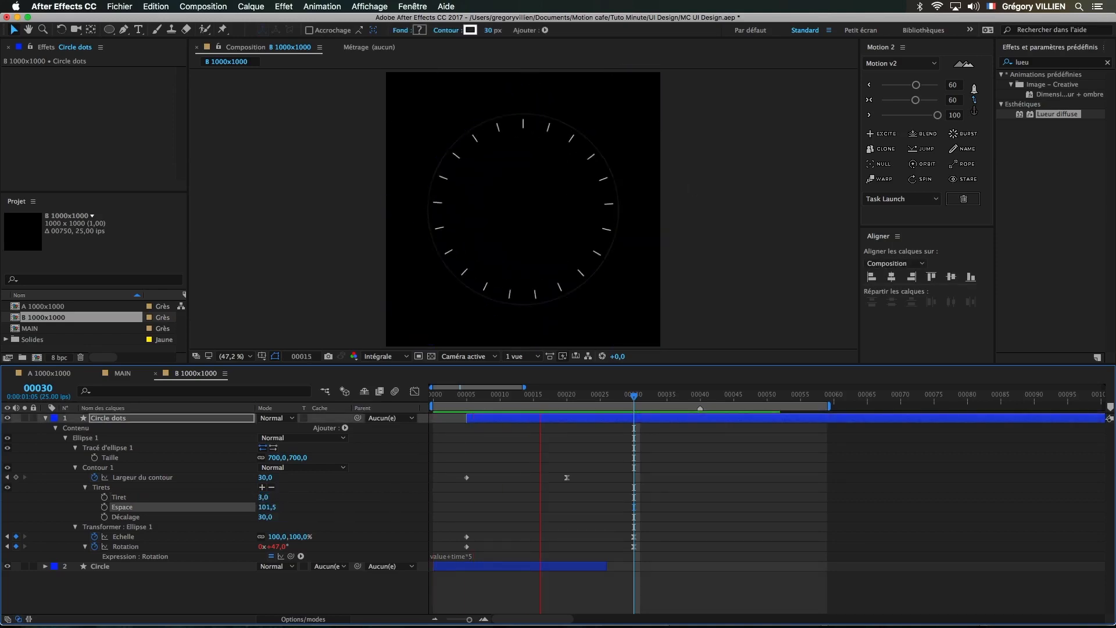
- Set the Circle dots Espace to 101,6 and preview the ring
left_click(267, 507)
type("101,6")
key("Return")
key("space")
key("space")
left_click(336, 453)
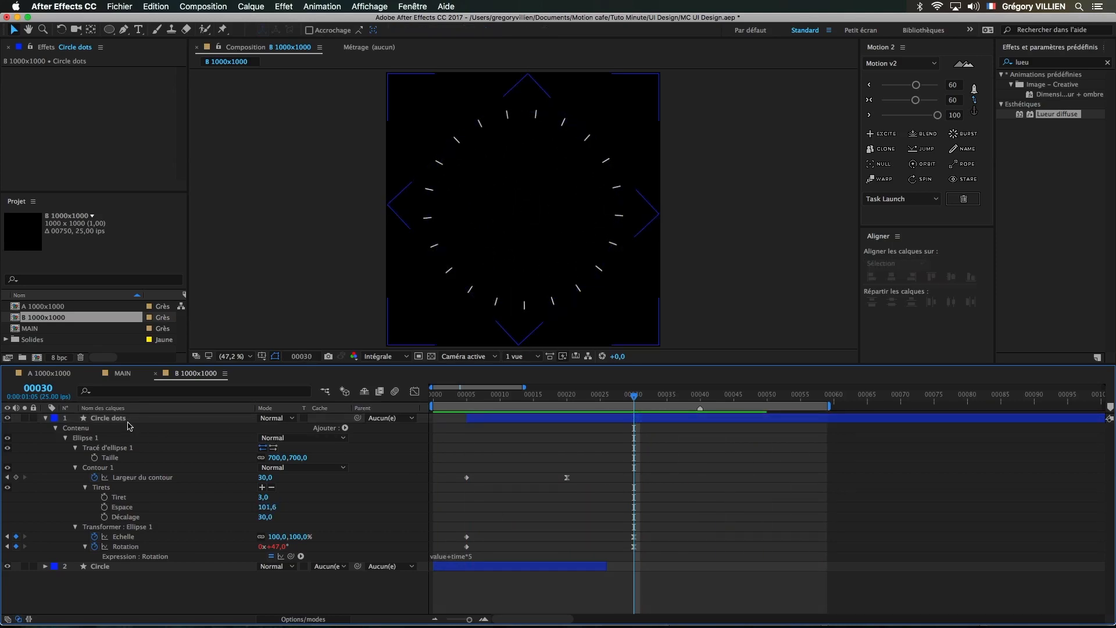
- Set the Largeur du contour keyframe at frame 20 on Circle dots to 5
key("j")
left_click(265, 478)
type("10")
key("Return")
left_click(265, 478)
type("5")
key("Return")
left_click(699, 457)
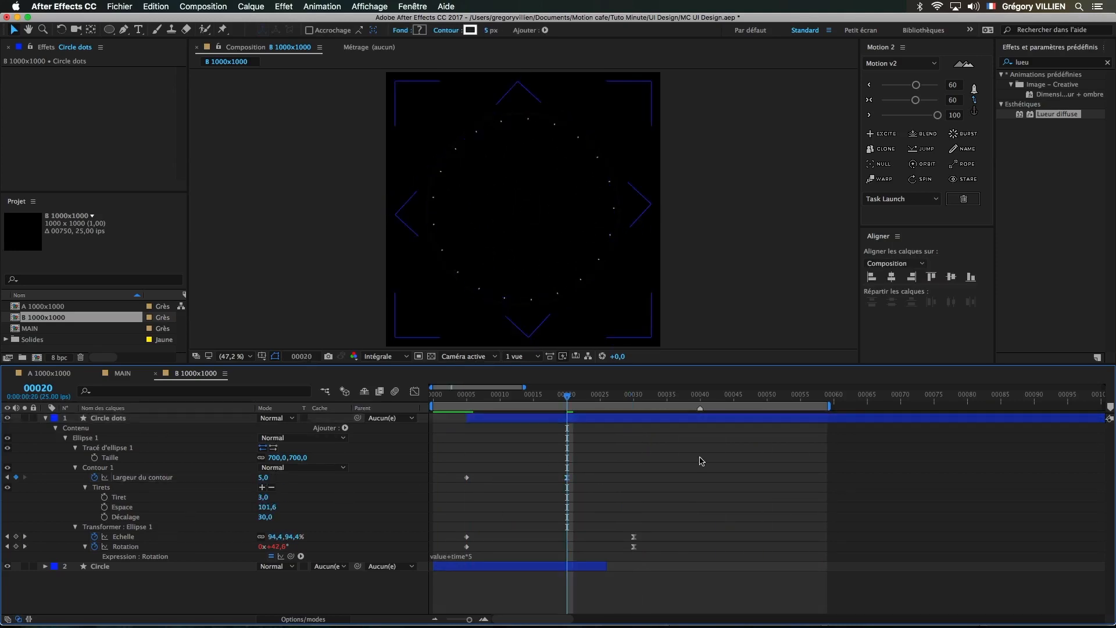
- Go to the keyframe at frame 30 and set the Circle dots Tiret to 4
key("k")
left_click(263, 498)
type("4")
key("Return")
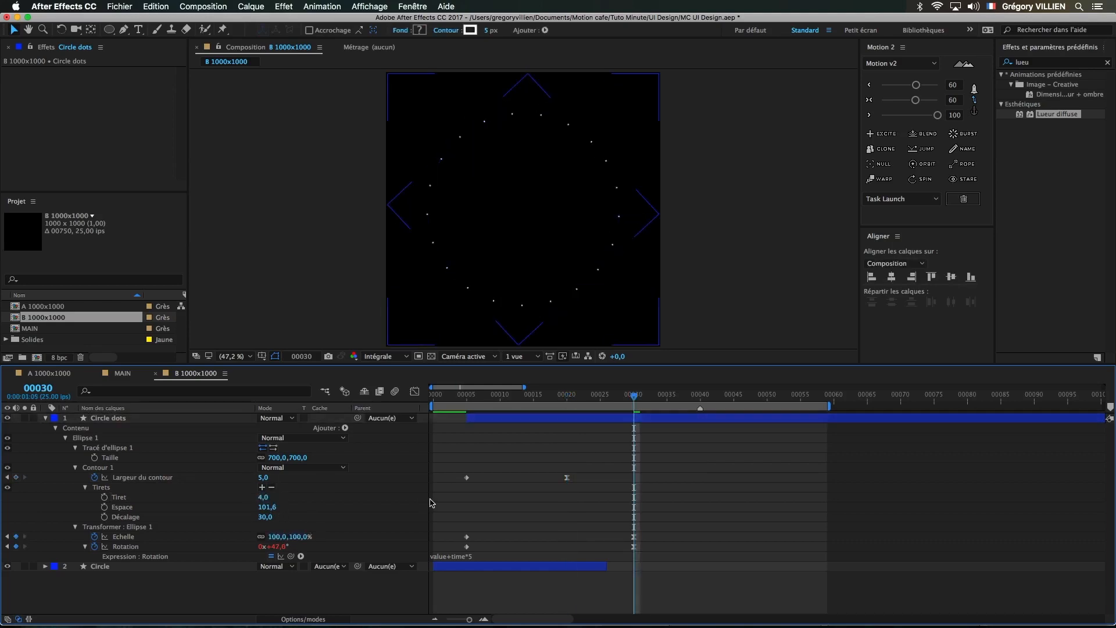
- Try Espace values of 102 and 101,5 for the dots on Circle dots
left_click(431, 502)
left_click(267, 508)
type("102")
key("Return")
left_click(295, 514)
left_click(269, 507)
type("101,5")
key("Return")
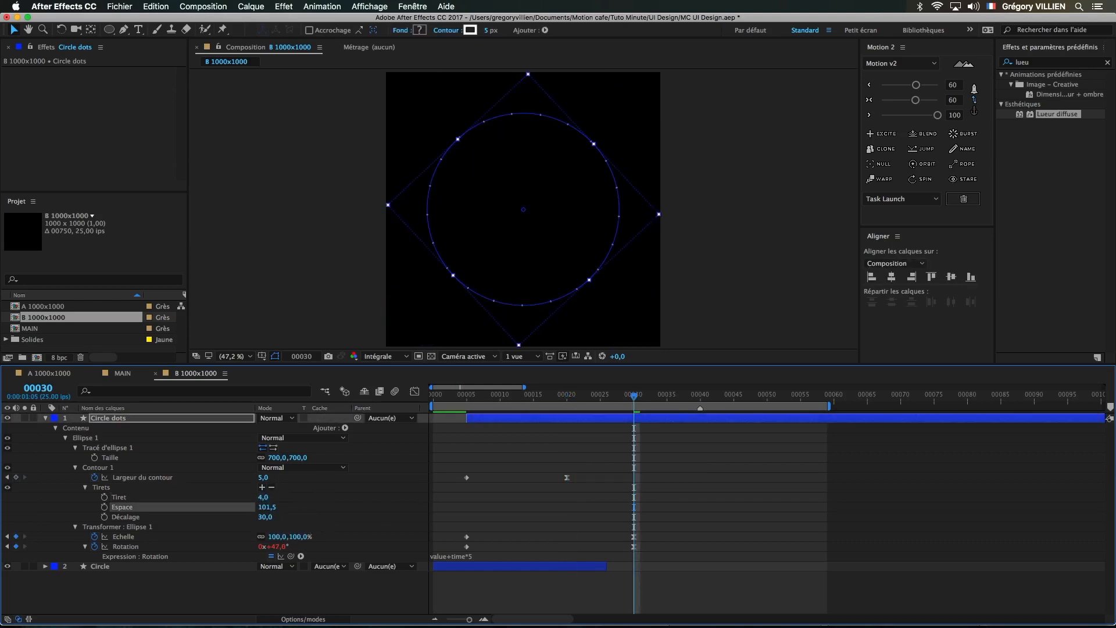
- Fine-tune the Circle dots Espace to 101,2 and preview the ring of dots
left_click(341, 509)
left_click(269, 508)
type("101,6")
key("Return")
left_click(314, 509)
left_click(267, 507)
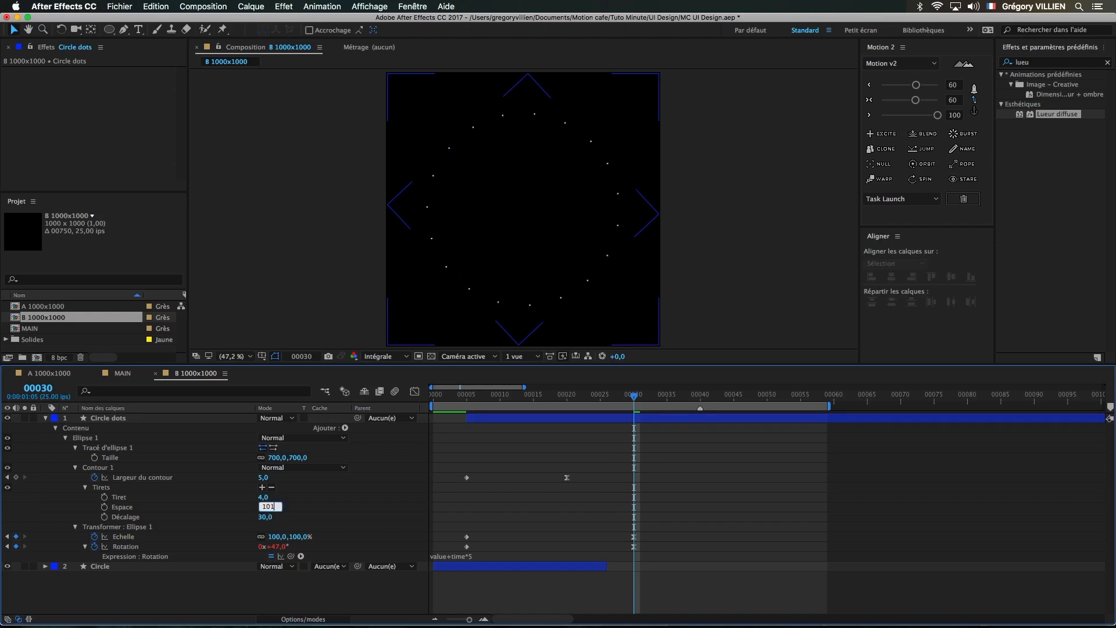
type("101,2")
left_click(372, 497)
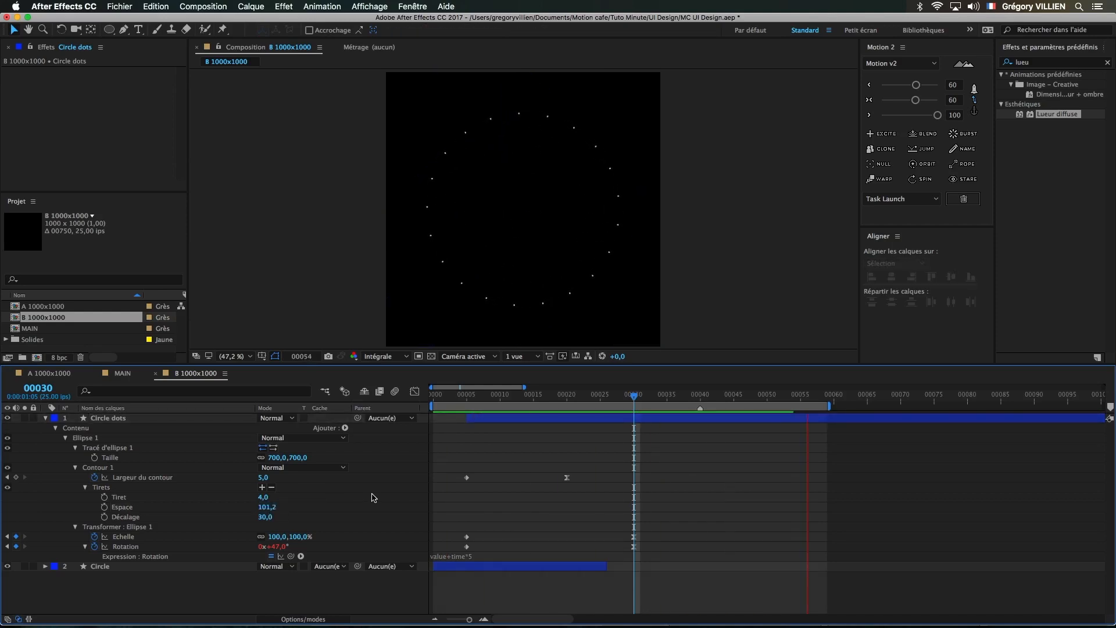
key("space")
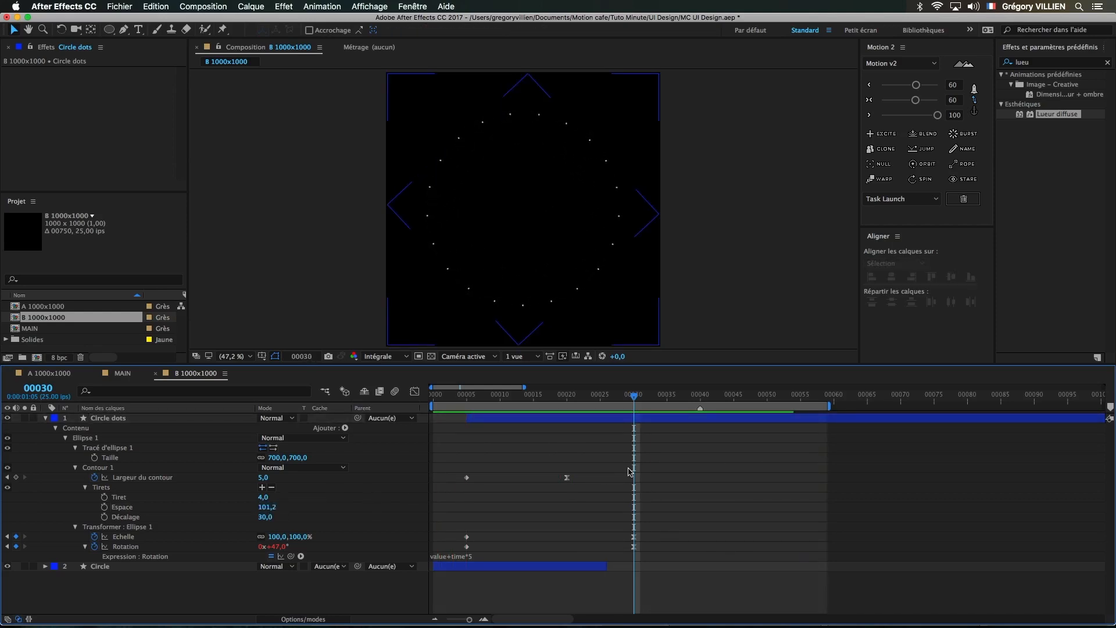
- Duplicate the Circle dots layer, rename the copy Circle dots large, and collapse the original layer
left_click(193, 423)
key("super+d")
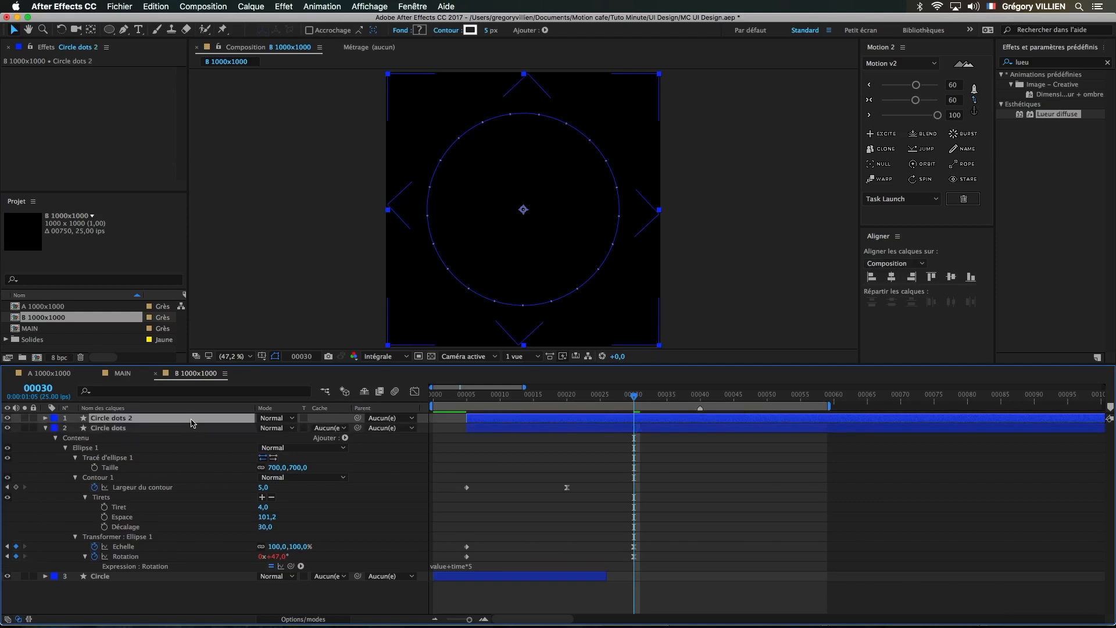
key("Return")
type("large")
key("Return")
left_click(45, 428)
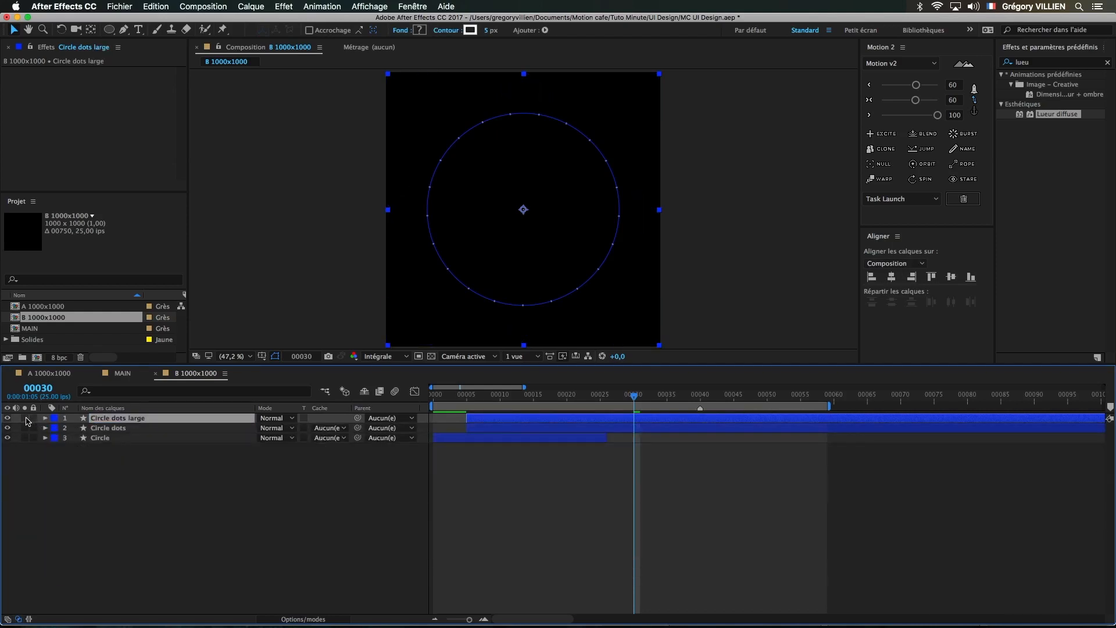
- Solo Circle dots large and expand its Ellipse 1 path, Contour 1 and Tirets properties
left_click(82, 511)
left_click(46, 418)
left_click(55, 427)
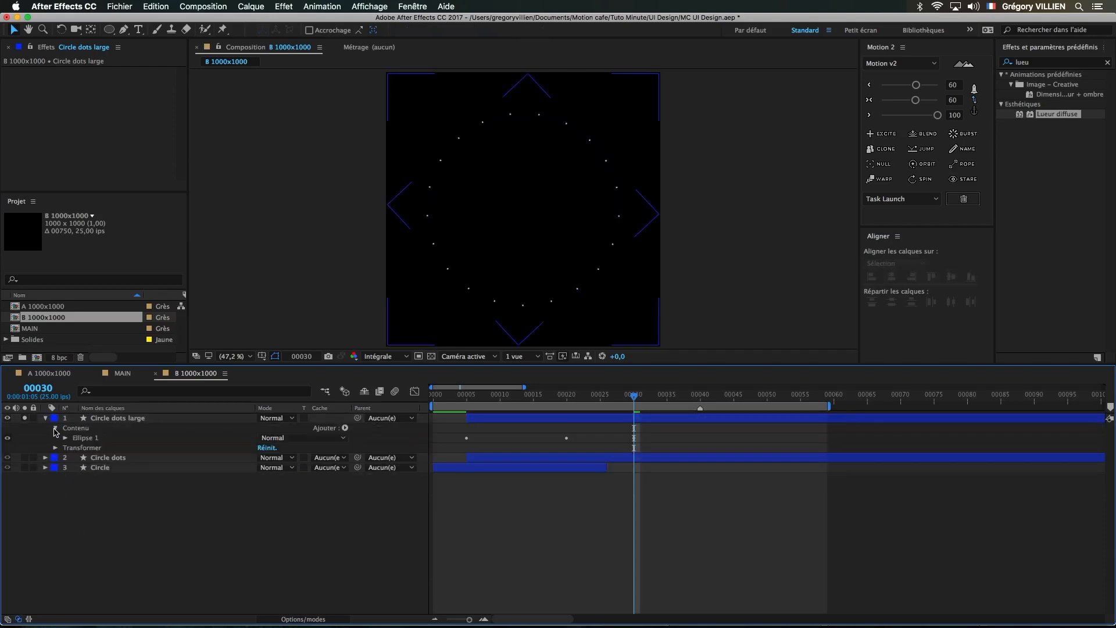
left_click(65, 438)
left_click(75, 447)
left_click(75, 478)
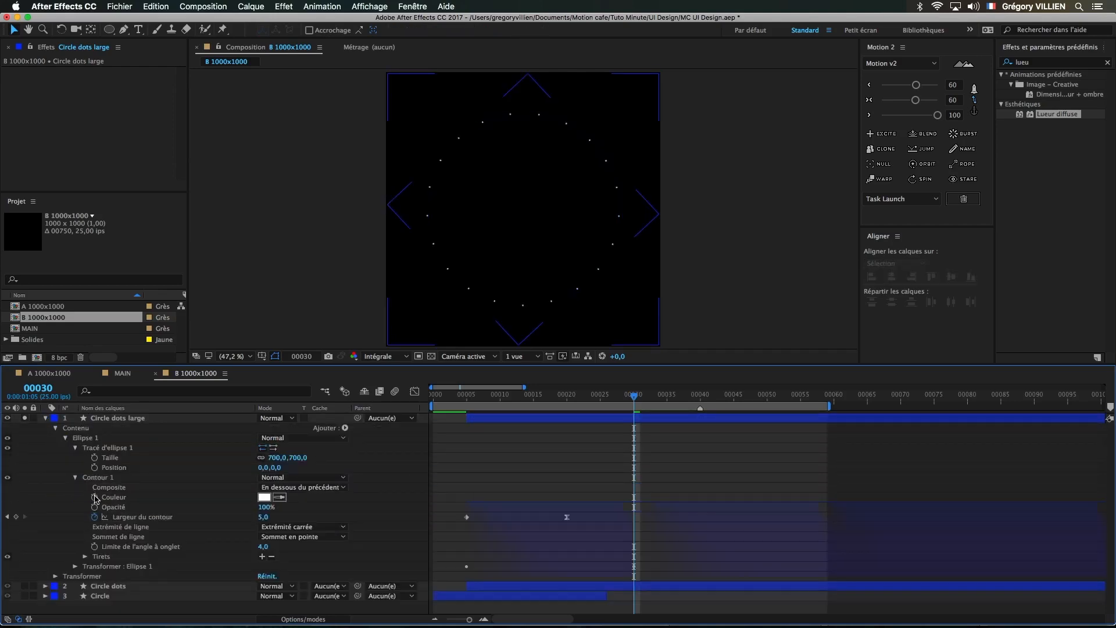
left_click(85, 556)
scroll(600, 487, "up", 2)
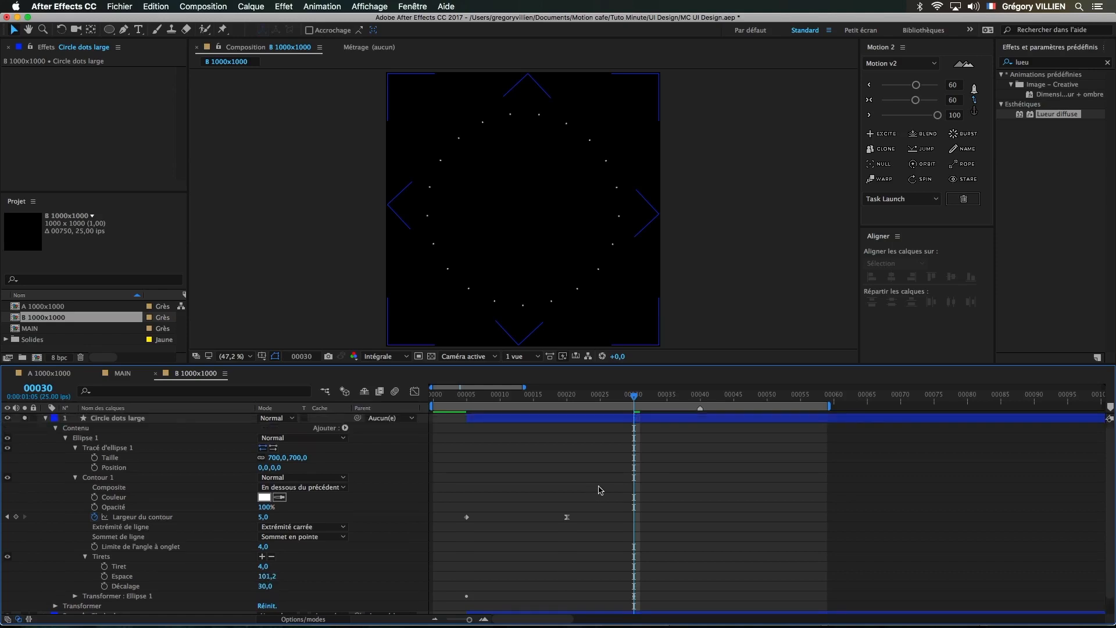
- Set the Largeur du contour keyframe at frame 20 on Circle dots large to 20
scroll(593, 476, "down", 1)
key("j")
left_click(266, 508)
type("200")
key("Return")
left_click(267, 509)
type("20")
key("Return")
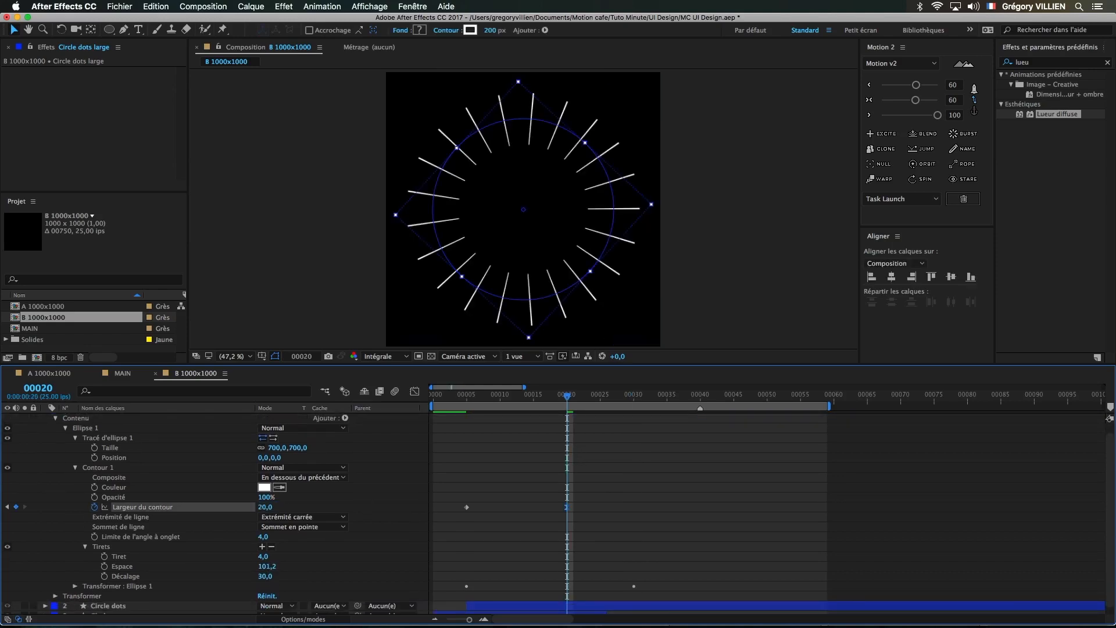
left_click(760, 437)
- Try an Espace of 50,6 for the dashes on Circle dots large
left_click_drag(268, 569, 265, 570)
key("super+z")
left_click(268, 569)
type("50,6")
key("Return")
left_click(349, 563)
- Set the Circle dots large Espace to 200, collapse the layer, and solo Circle dots alongside it
left_click(270, 567)
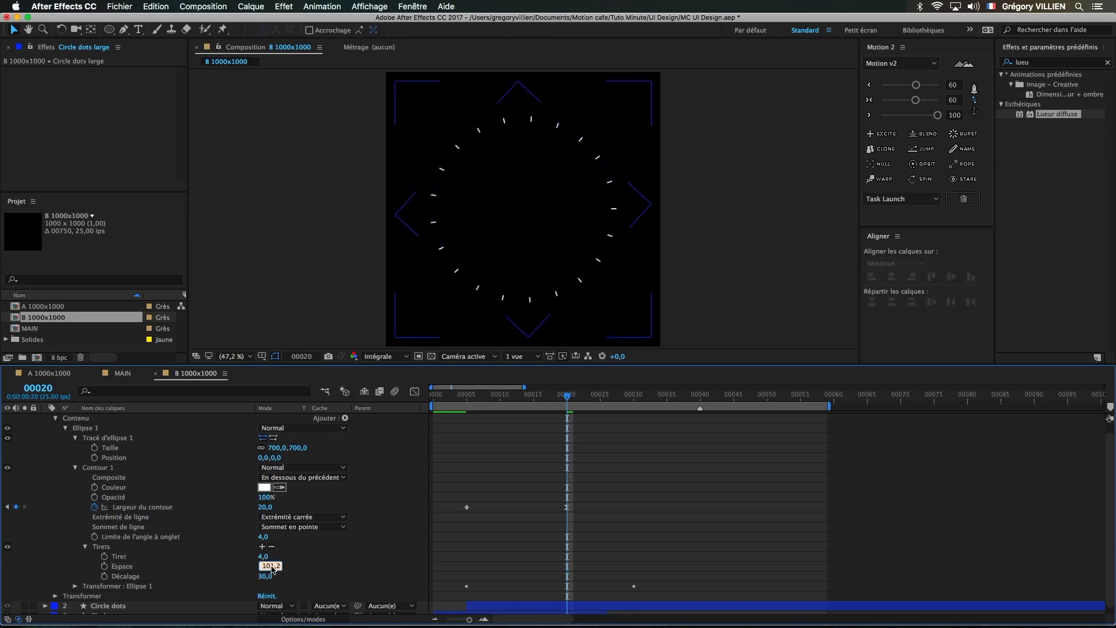
type("200")
key("Return")
left_click(355, 558)
scroll(402, 494, "up", 2)
left_click(45, 418)
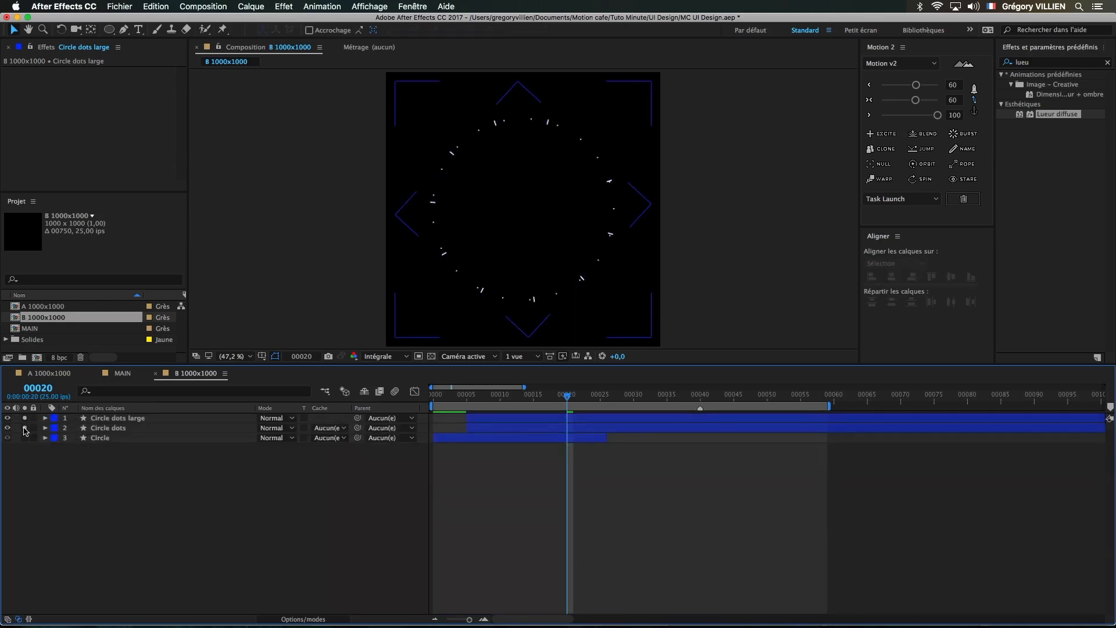
- Adjust the Circle dots large Espace to 206,4 so its dashes align with the dots, and preview both rings
left_click(46, 418)
left_click_drag(266, 576, 277, 577)
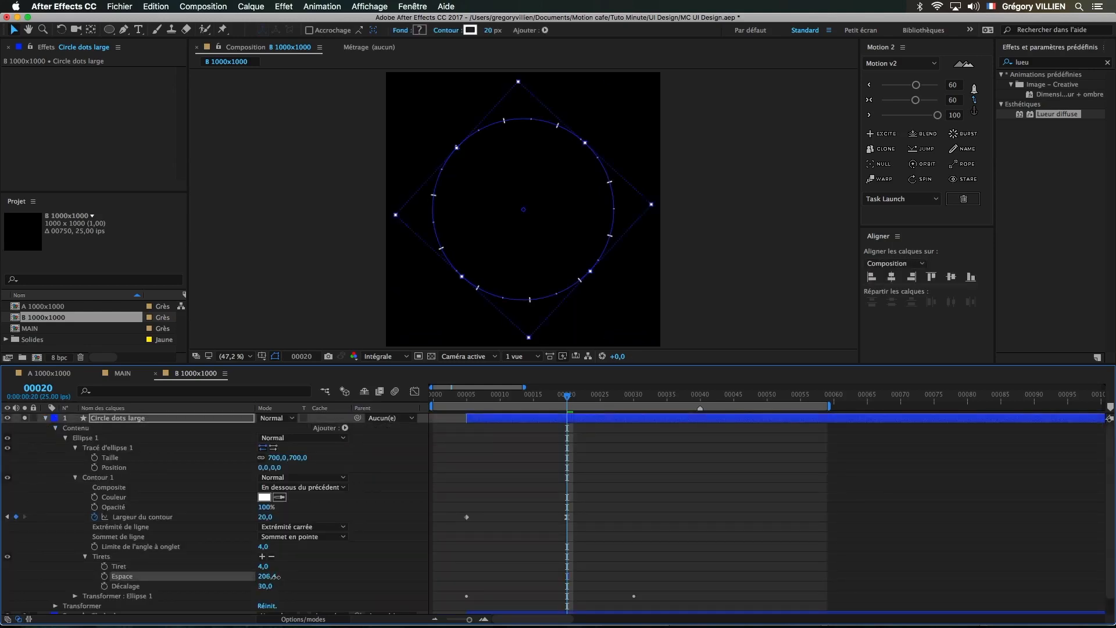
left_click(391, 579)
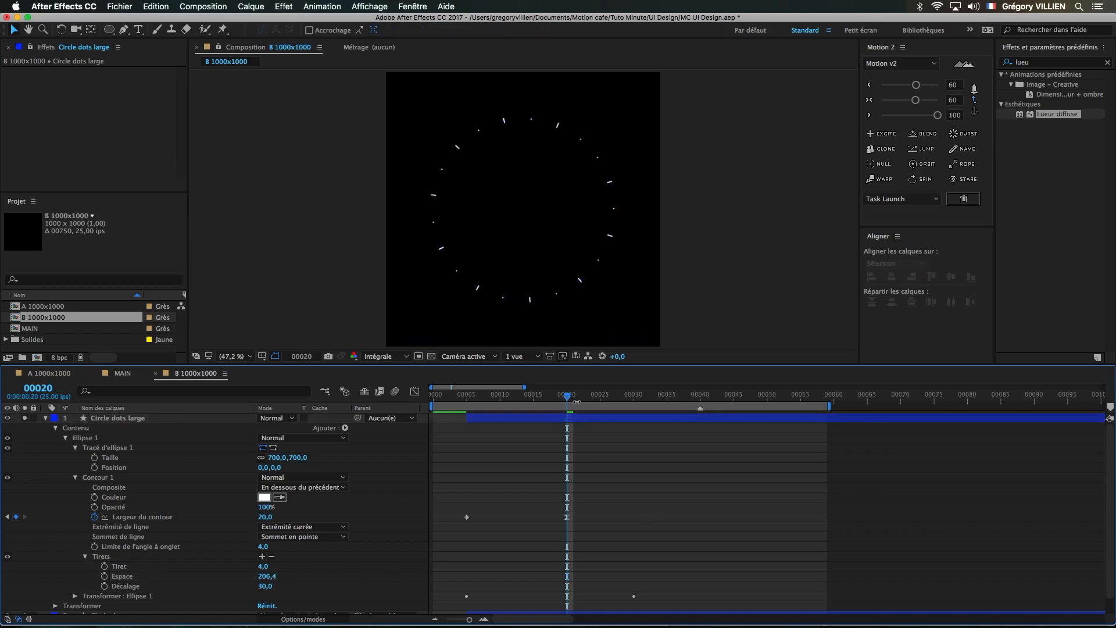
left_click_drag(567, 397, 760, 401)
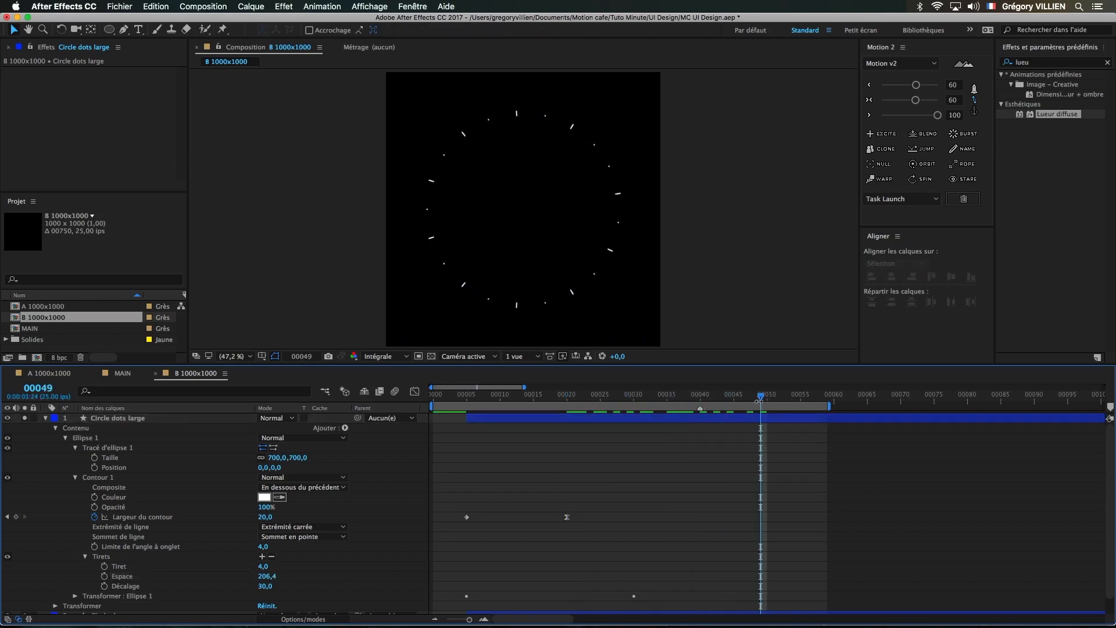
key("space")
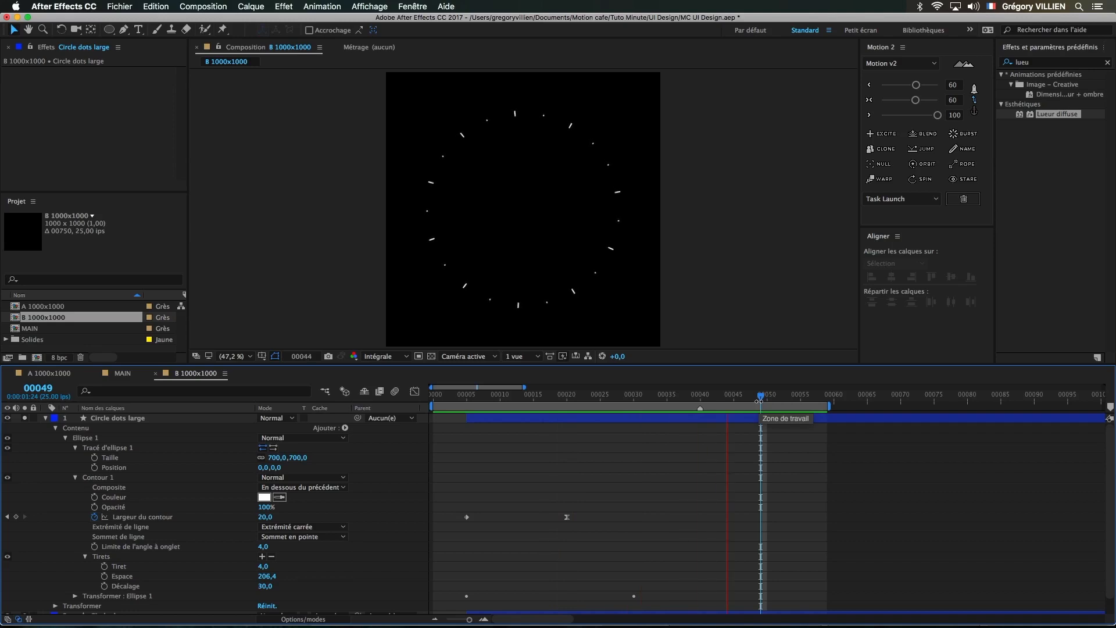
- Collapse Circle dots large, shift it to start at frame 10, and preview the offset
left_click(46, 418)
left_click_drag(496, 421, 529, 421)
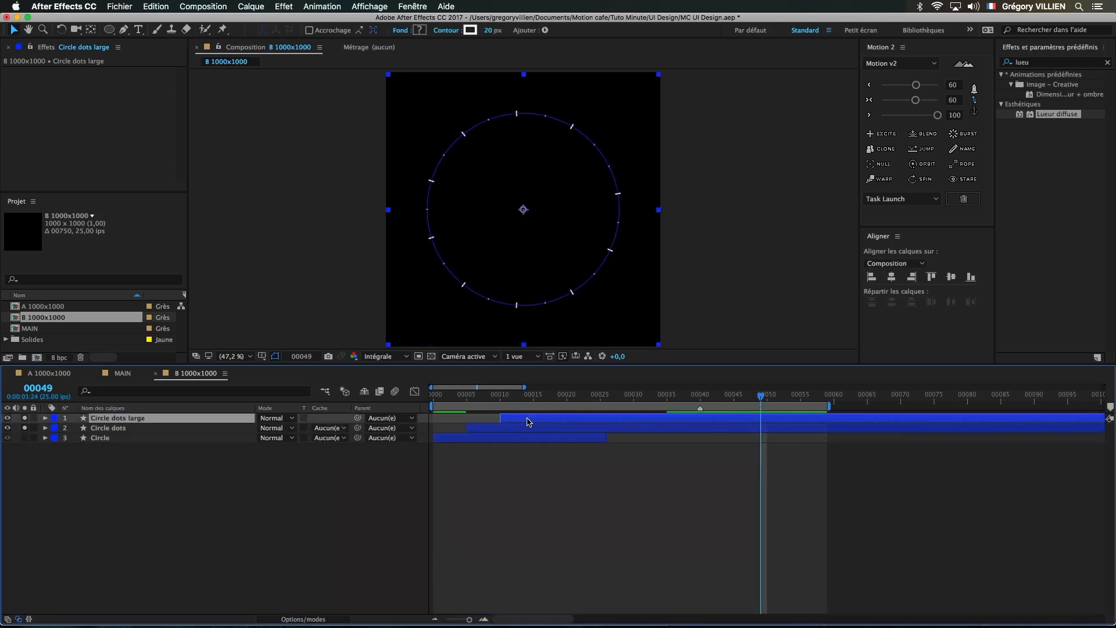
key("space")
key("space")
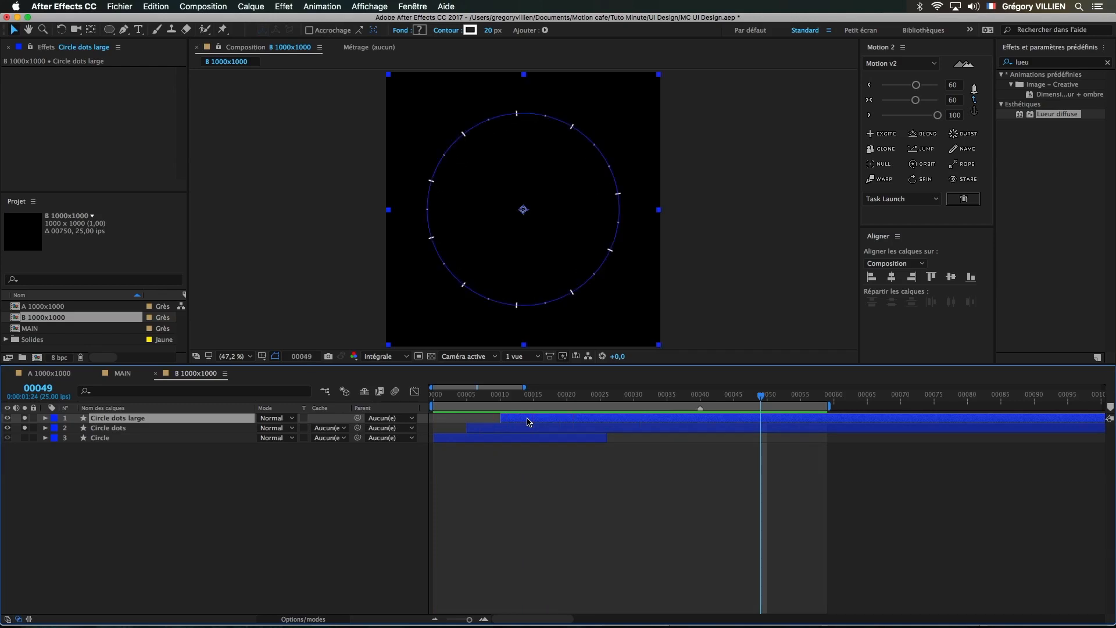
- Set the first Largeur du contour keyframe on Circle dots large to 10 and start the layer at frame 5, previewing the result
key("u")
key("i")
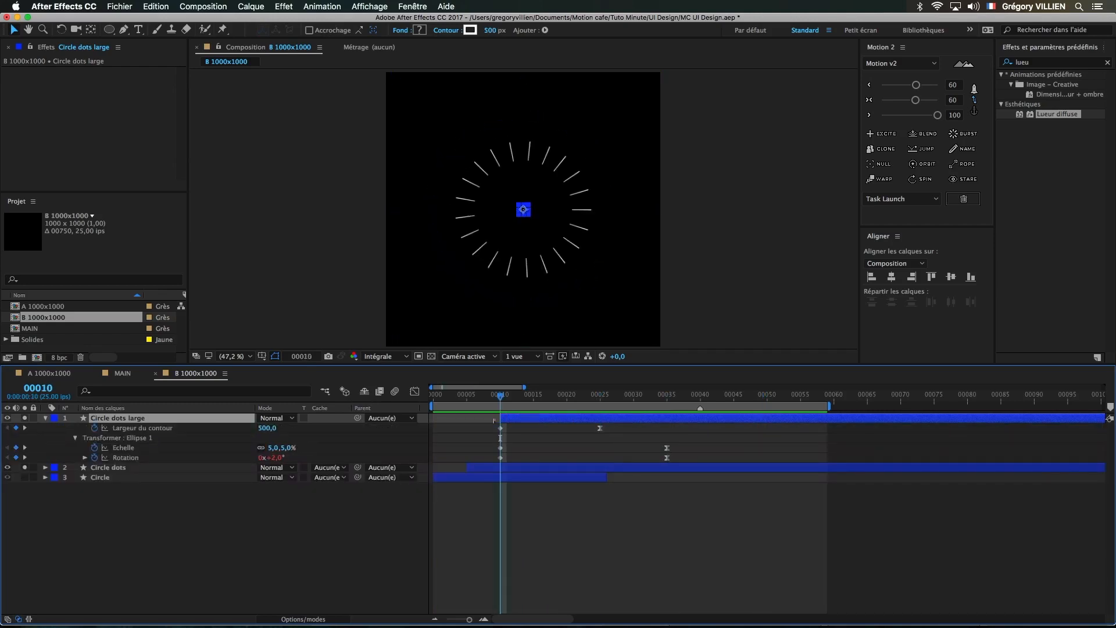
left_click(265, 428)
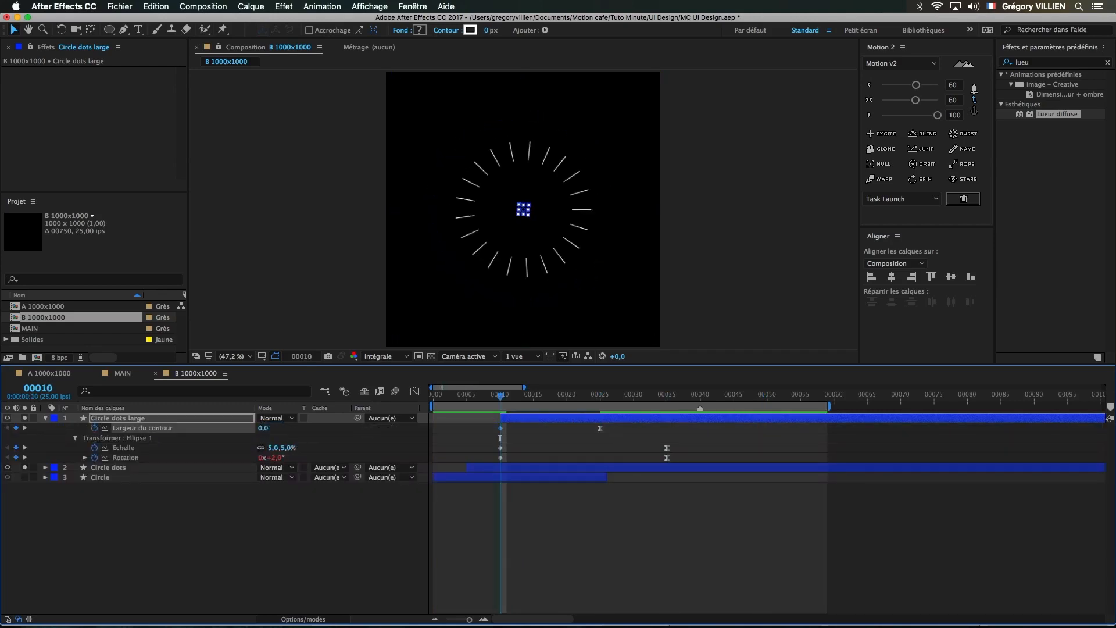
key("Return")
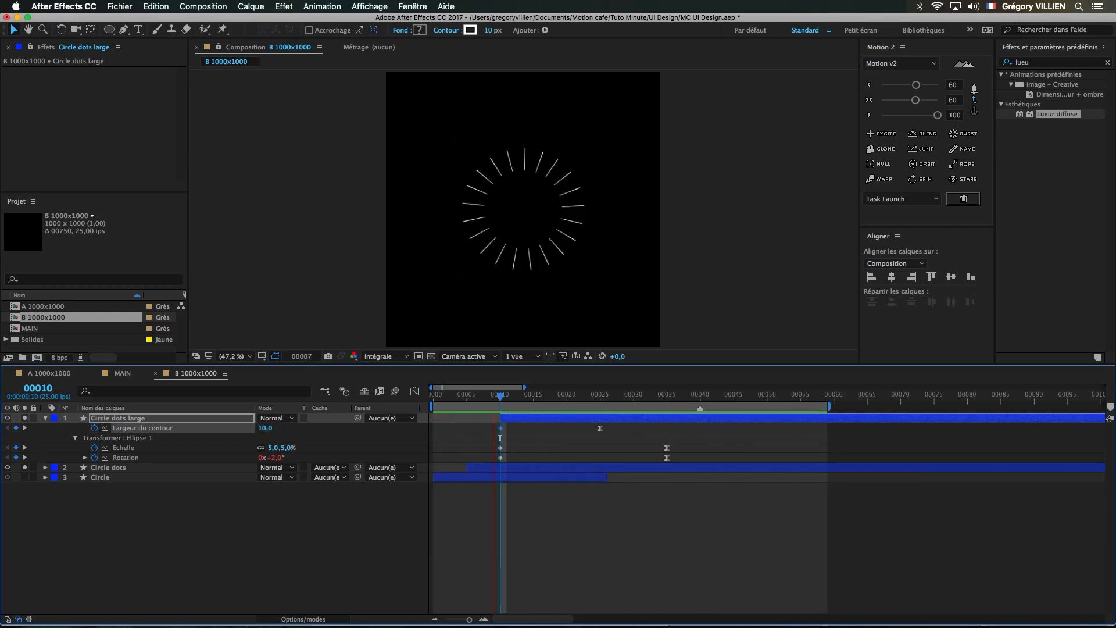
key("space")
left_click_drag(524, 418, 495, 421)
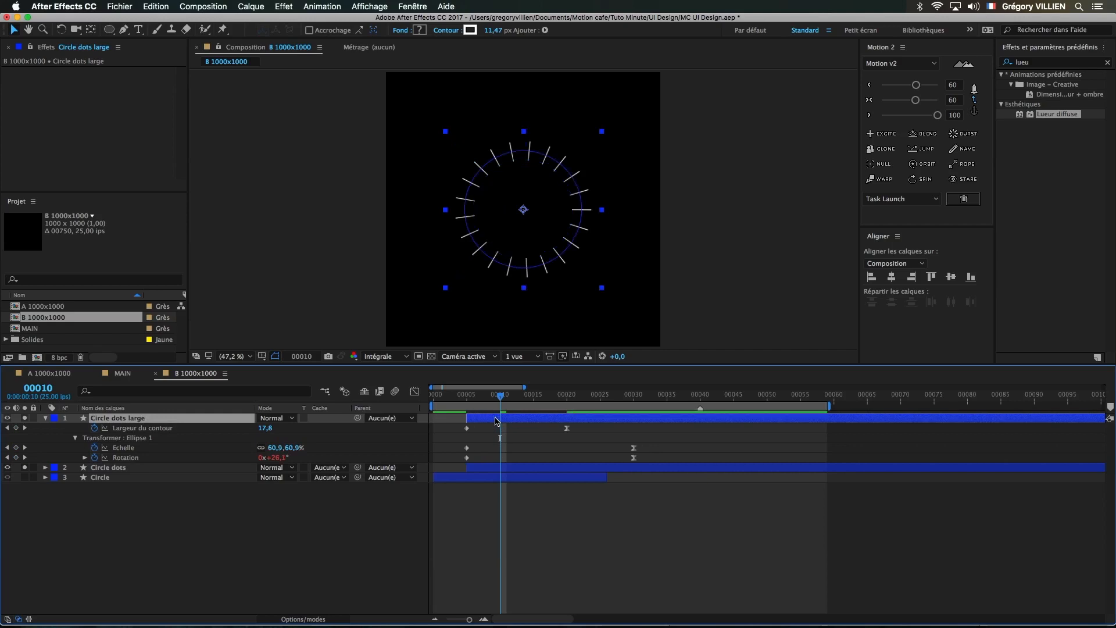
key("space")
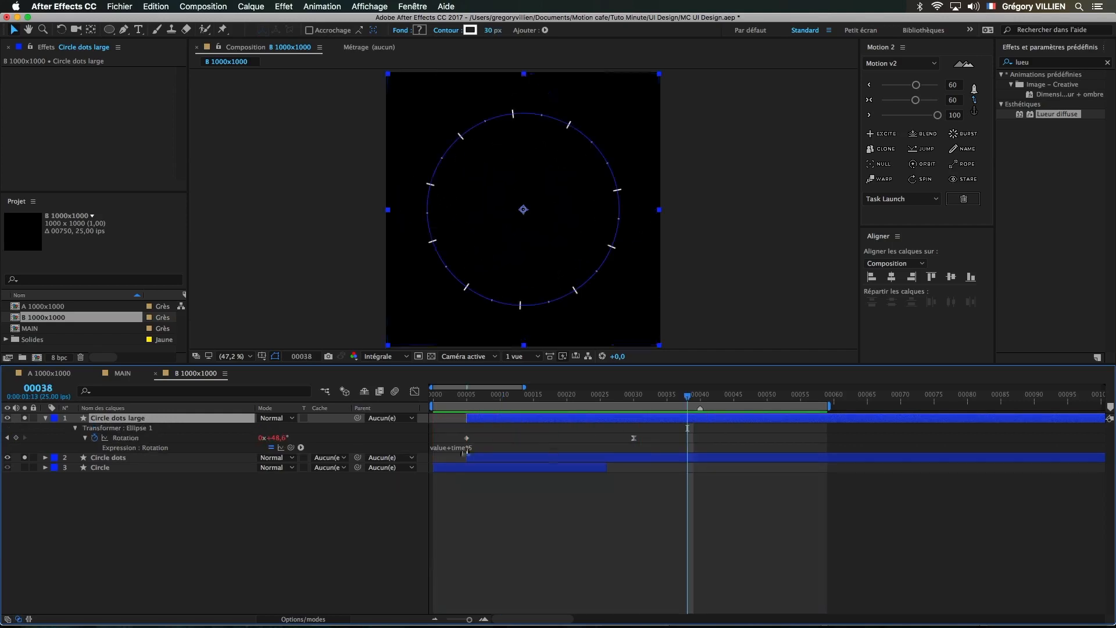
- Change the Ellipse 1 Rotation expression on Circle dots large to value+wiggle(0.5,50)
left_click(456, 446)
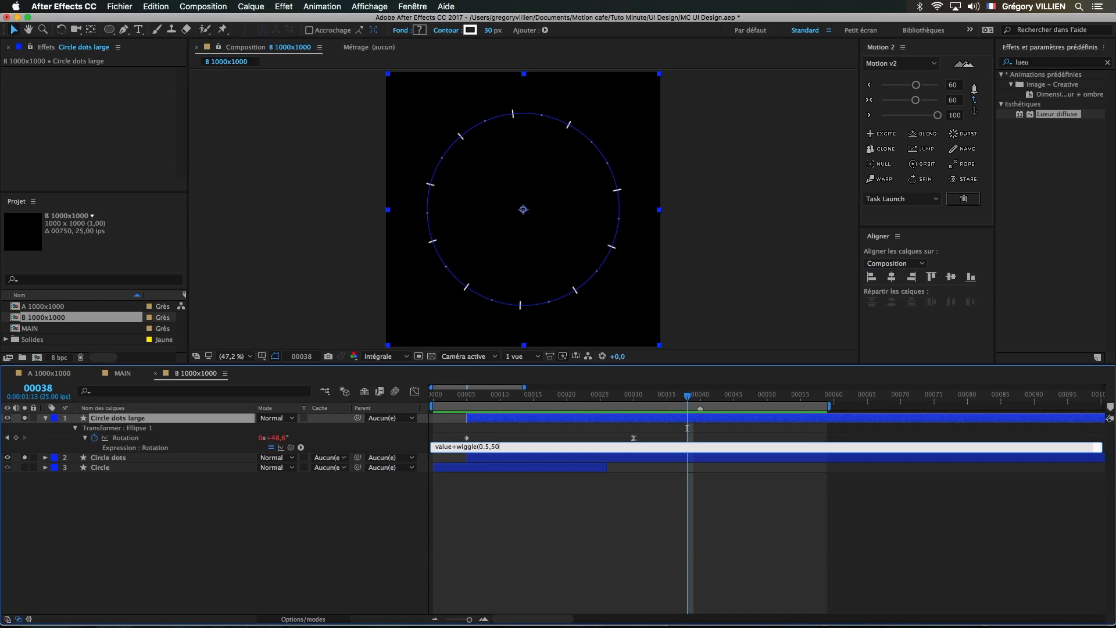
type(")")
left_click(668, 523)
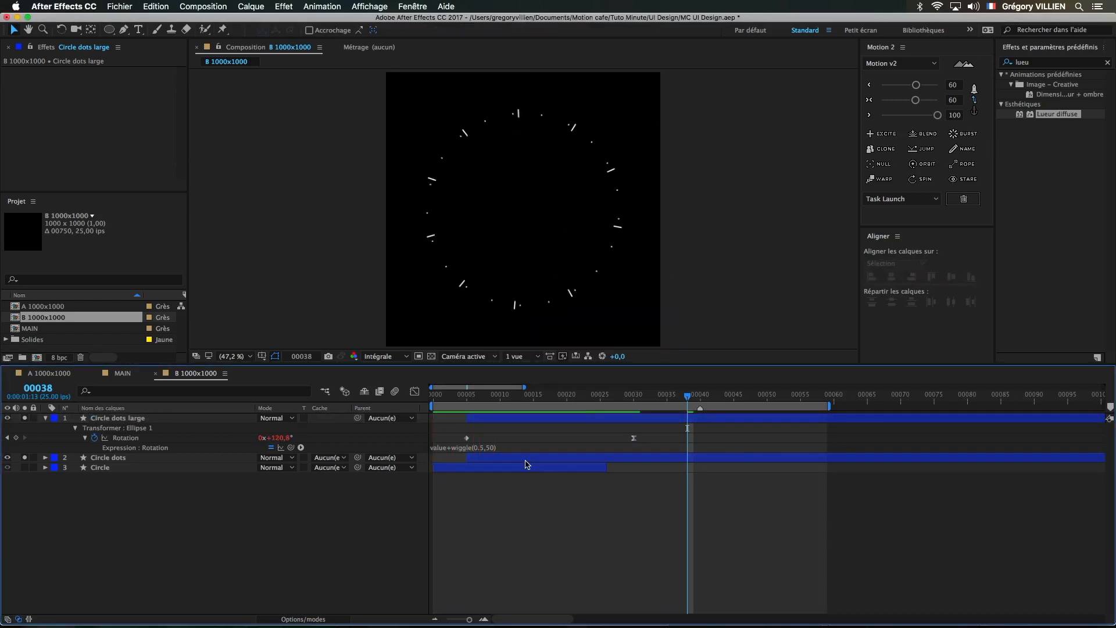
left_click(504, 448)
left_click(480, 501)
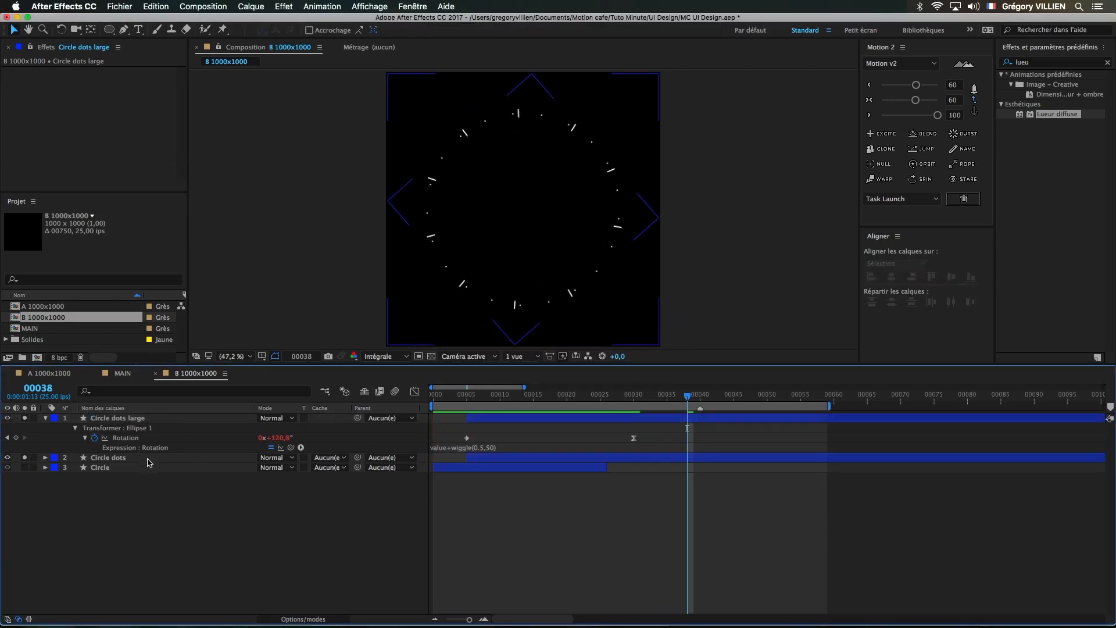
- Link the Ellipse 1 Rotation of Circle dots to the Ellipse 1 Rotation of Circle dots large with an expression, and preview
left_click(75, 467)
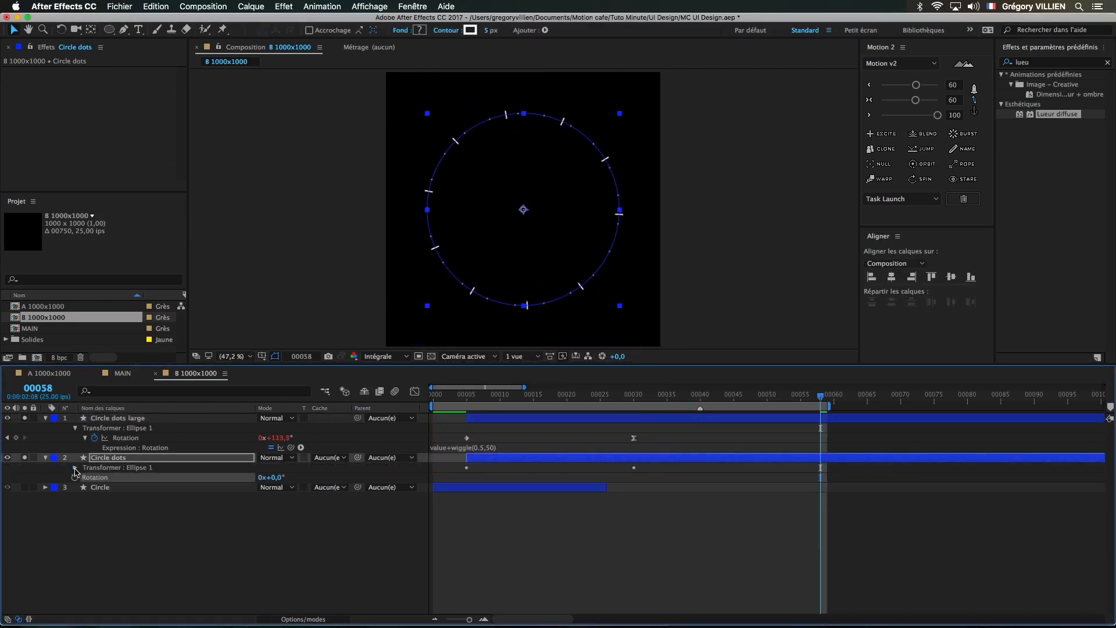
left_click(75, 467)
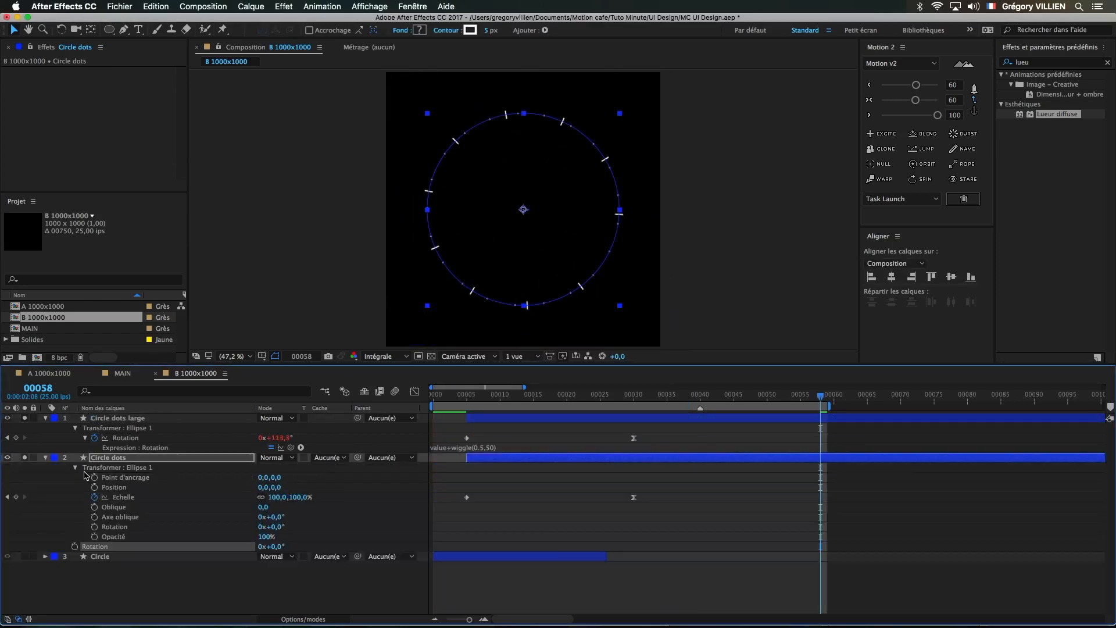
left_click(461, 395)
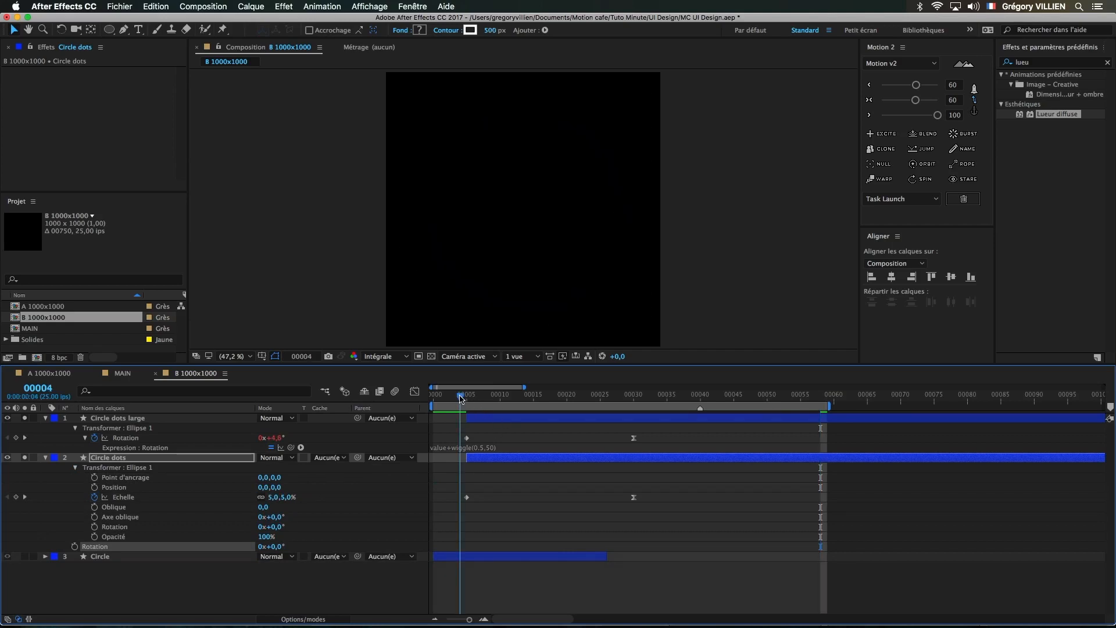
left_click(95, 527, "alt")
left_click_drag(293, 540, 126, 438)
left_click(477, 424)
key("space")
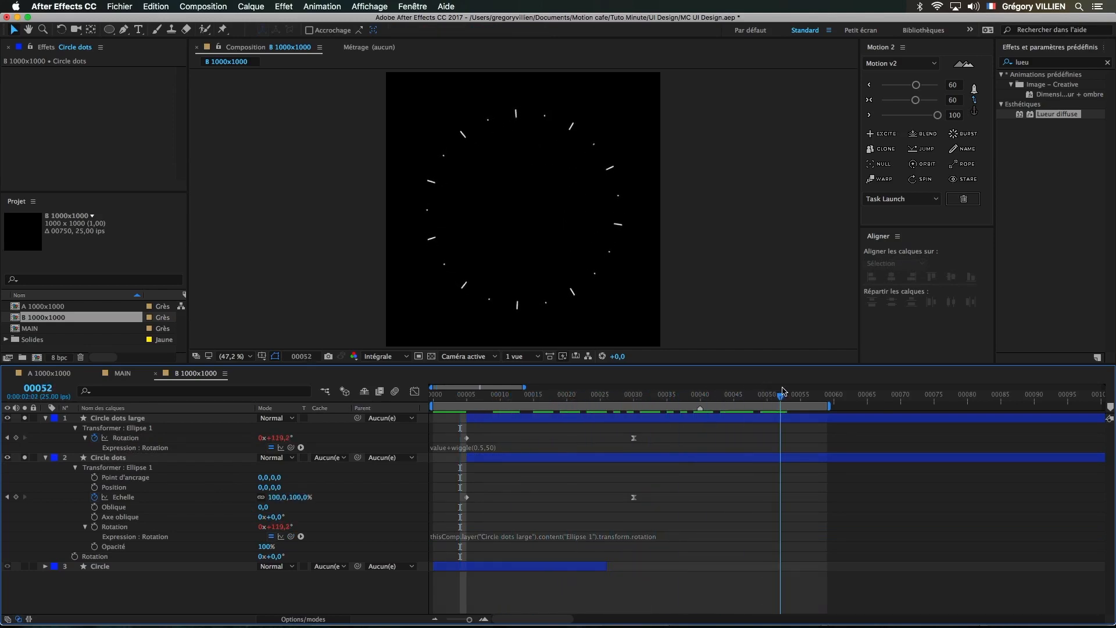
- Extend the end of the work area to frame 119 and preview the animation
left_click(733, 394)
key("minus")
key("minus")
left_click(793, 398)
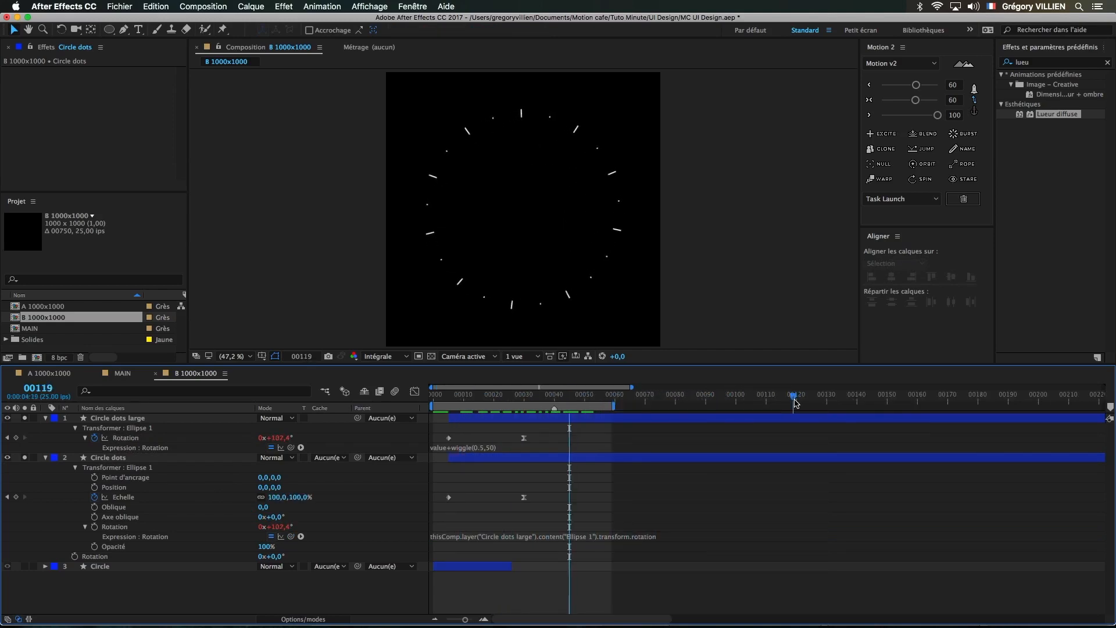
key("n")
key("space")
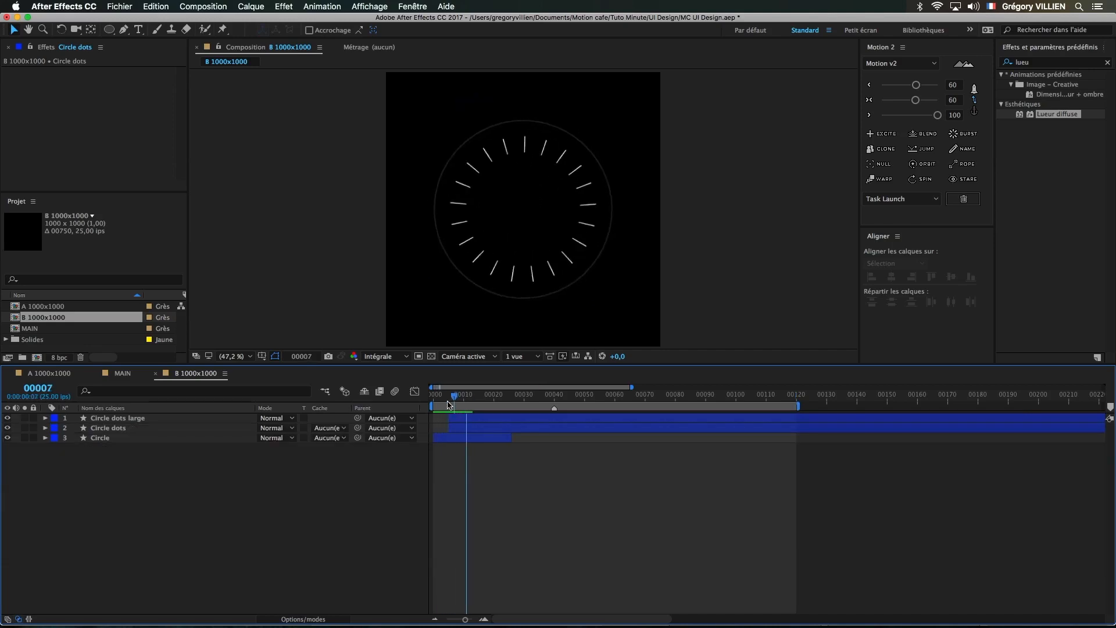
- Set the first Largeur du contour keyframe on the Circle layer to 10 and preview it
left_click(510, 438)
key("u")
key("j")
left_click(266, 478)
type("10")
key("Return")
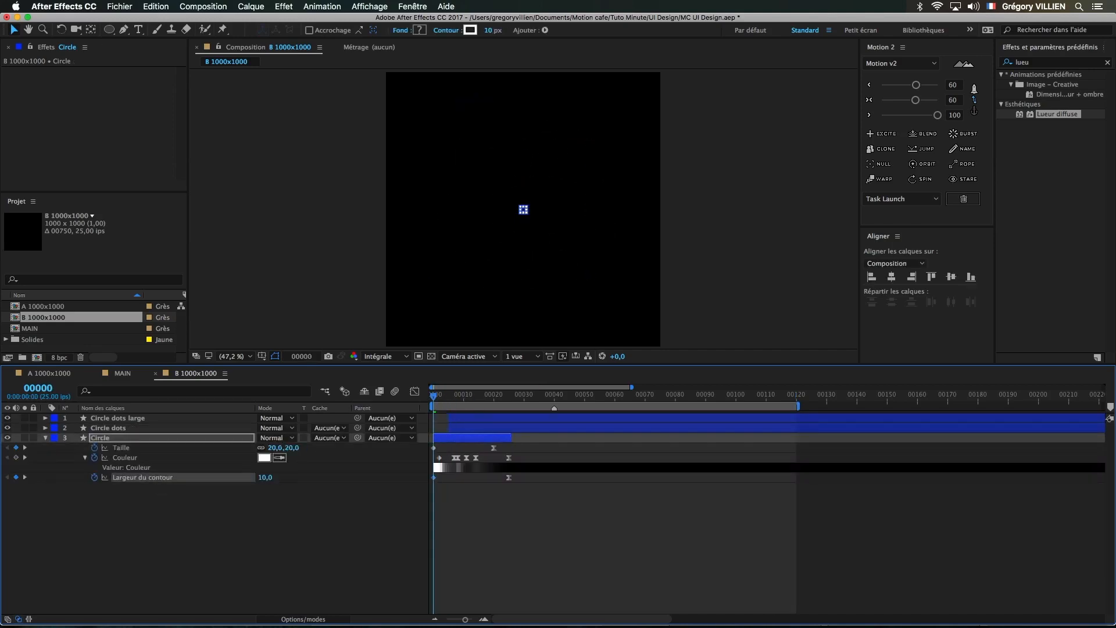
key("space")
key("space")
- Extend the Circle layer to about frame 43, stretch its keyframes to end at frame 40, and preview the slower growth
key("=")
left_click_drag(591, 437, 699, 439)
left_click_drag(697, 498, 431, 445)
left_click_drag(584, 458, 683, 466)
left_click(672, 496)
key("space")
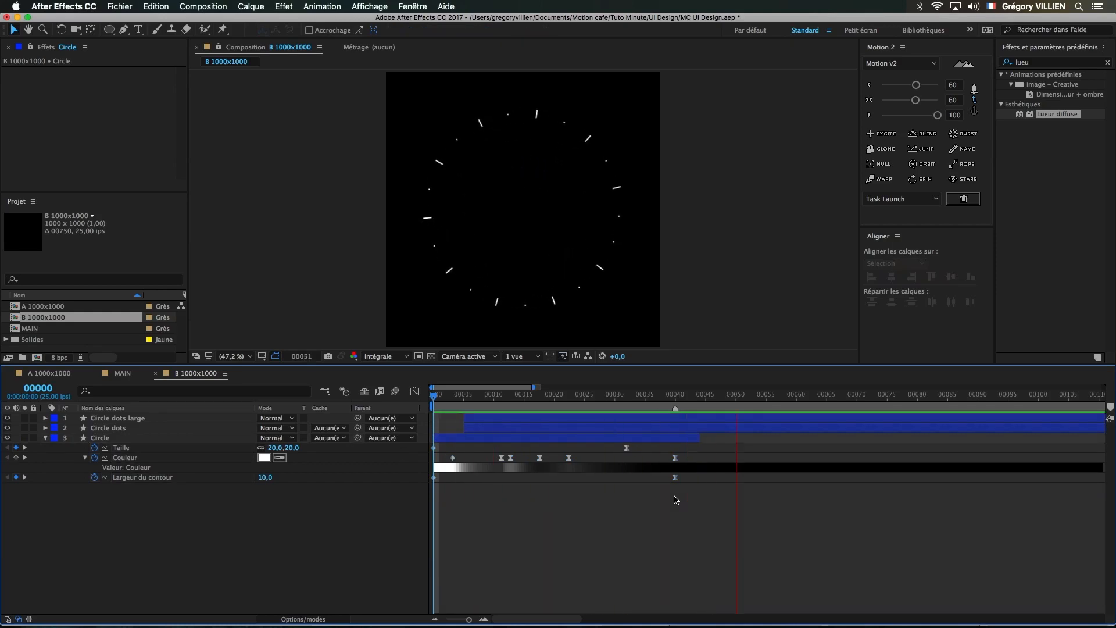
- Duplicate the Circle layer, shift the copy to start at frame 5, and preview the echo
left_click(545, 439)
key("super+d")
left_click_drag(464, 438, 494, 437)
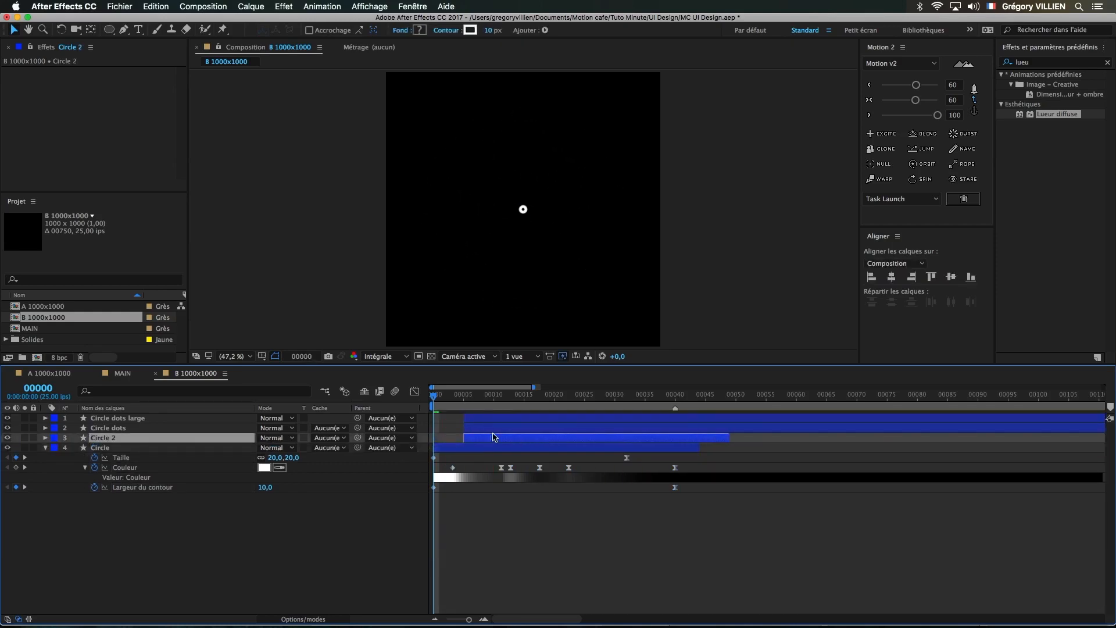
left_click_drag(455, 396, 512, 397)
left_click(541, 537)
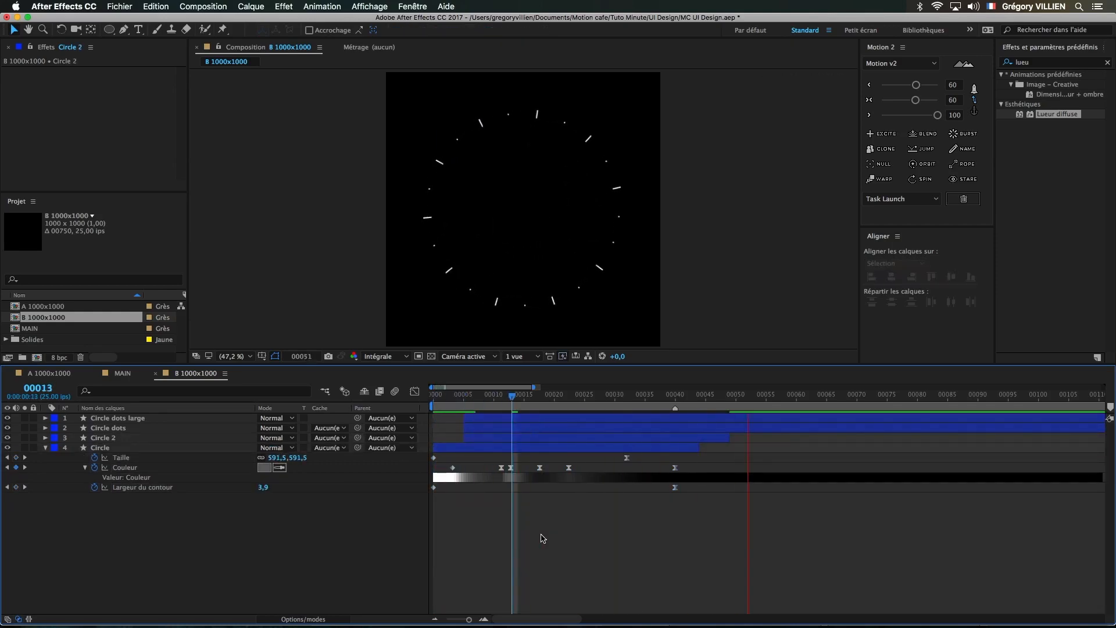
- Shift Circle 2 to start at frame 8, end the work area at frame 64, and preview
key("-")
left_click_drag(478, 439, 487, 438)
left_click(645, 398)
key("n")
key("space")
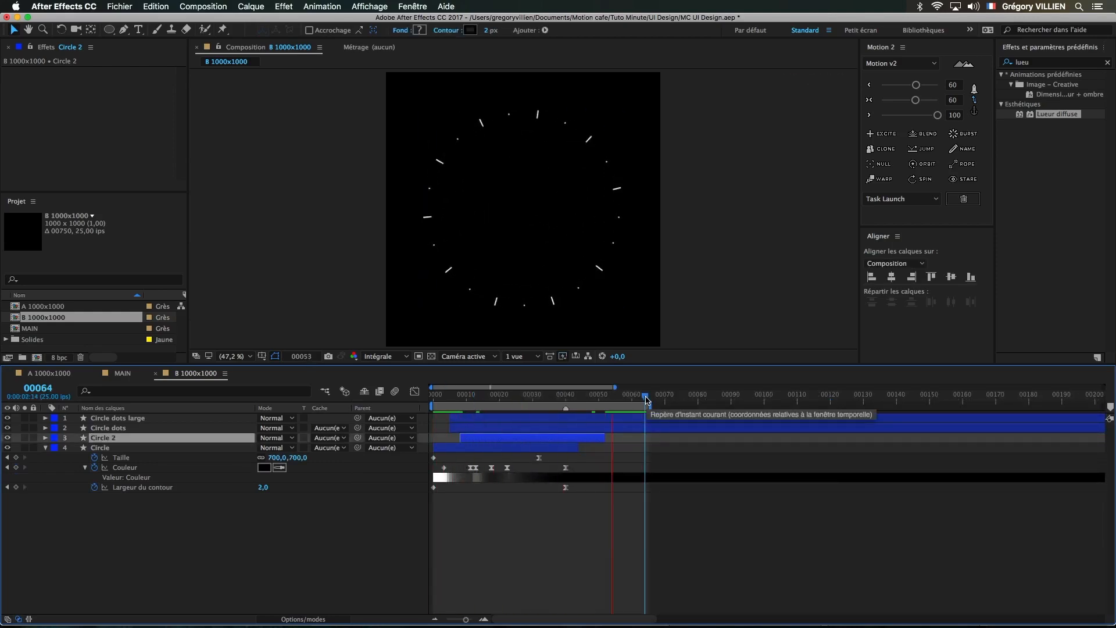
- Delete the fourth and fifth Couleur keyframes of Circle 2 and preview the animation
key("u")
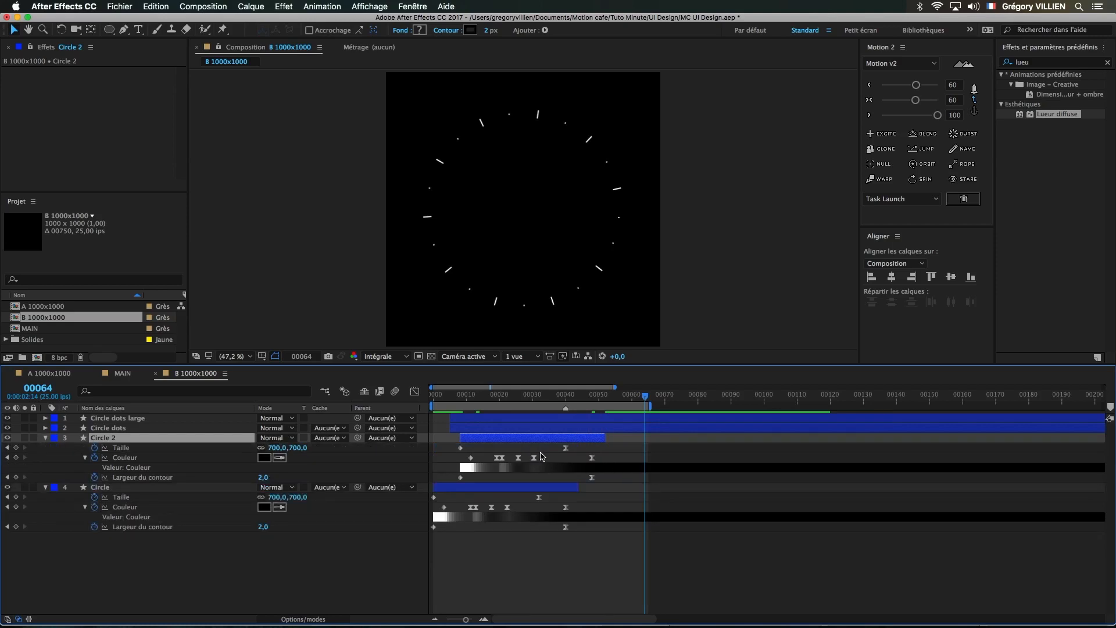
left_click_drag(541, 453, 513, 464)
key("Delete")
left_click(591, 458)
key("space")
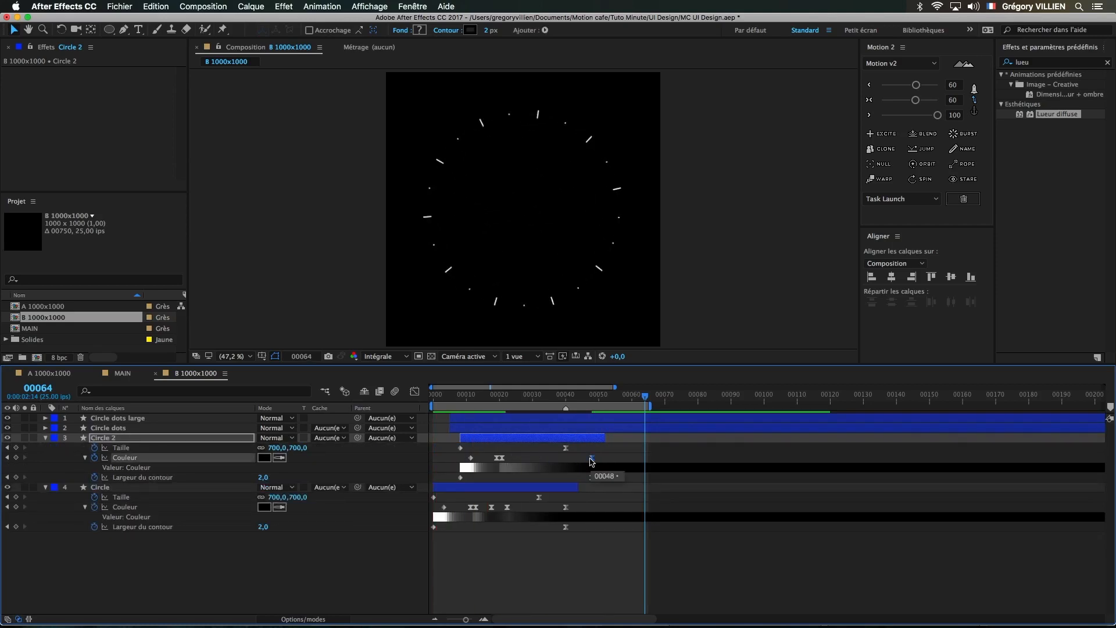
left_click_drag(456, 443, 543, 484)
key("space")
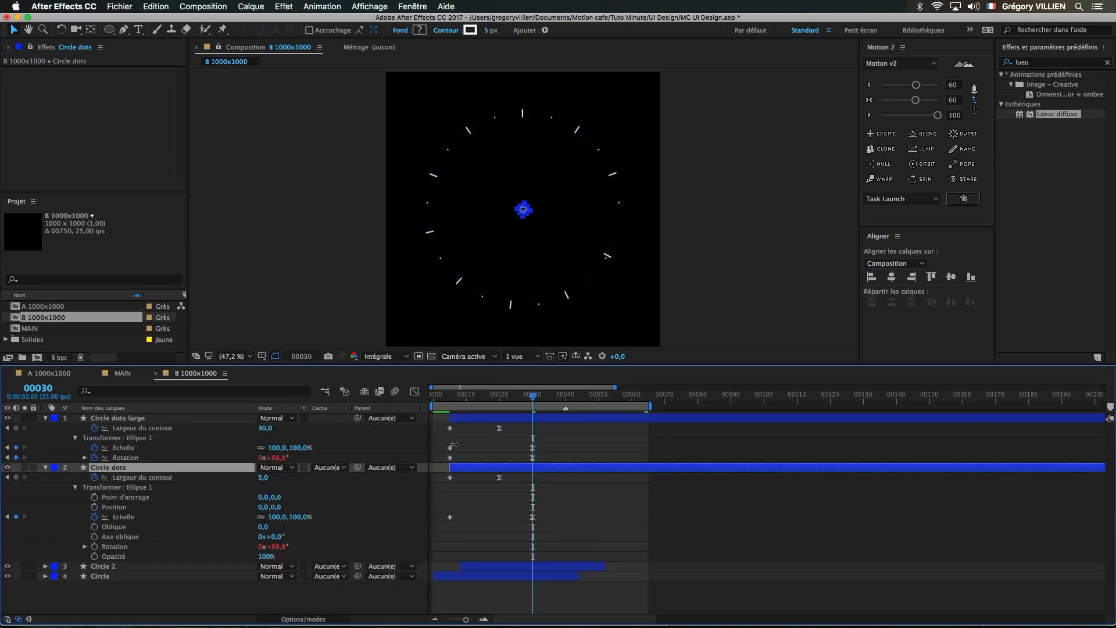
- Replace the Circle dots layer with a duplicate of Circle dots large, placed below the original and named Circle dots thin
key("i")
key("Delete")
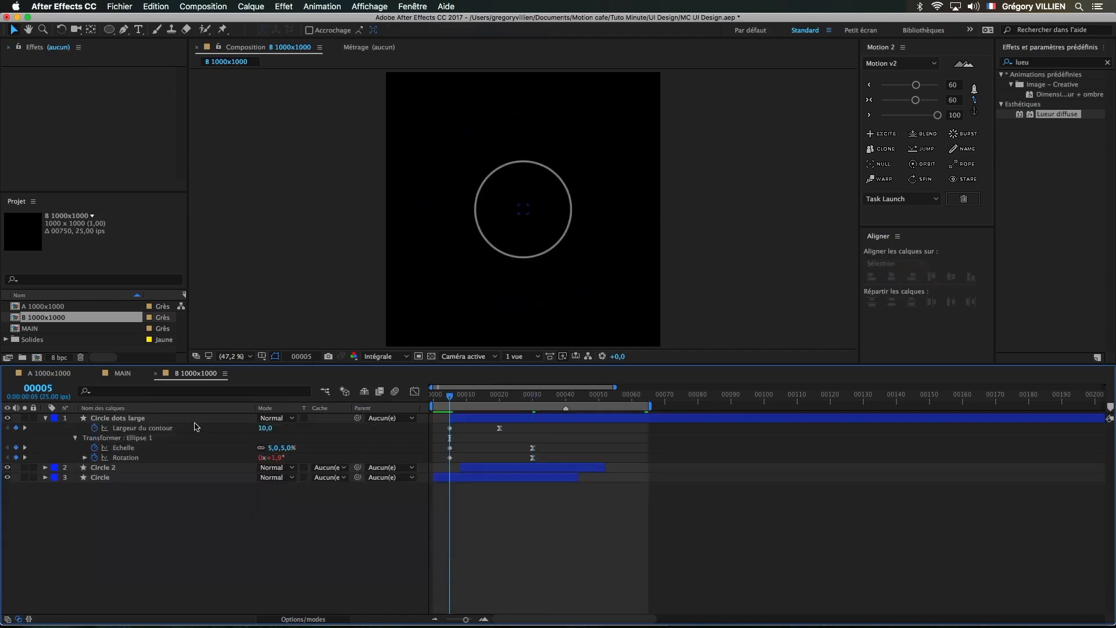
left_click(174, 419)
key("super+d")
left_click_drag(159, 420, 163, 471)
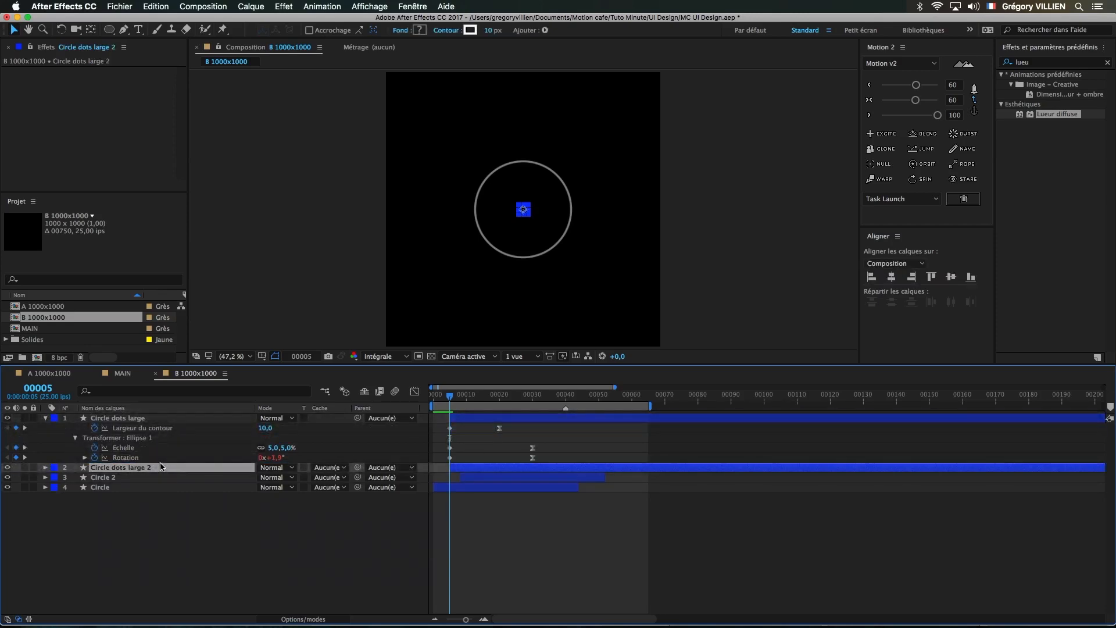
key("Return")
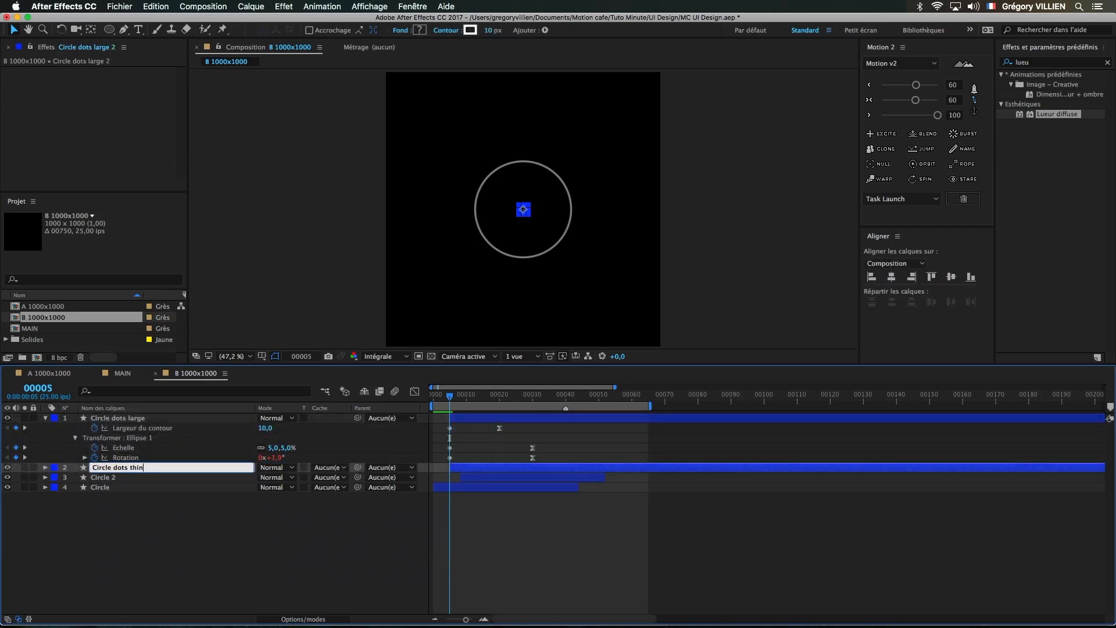
key("Return")
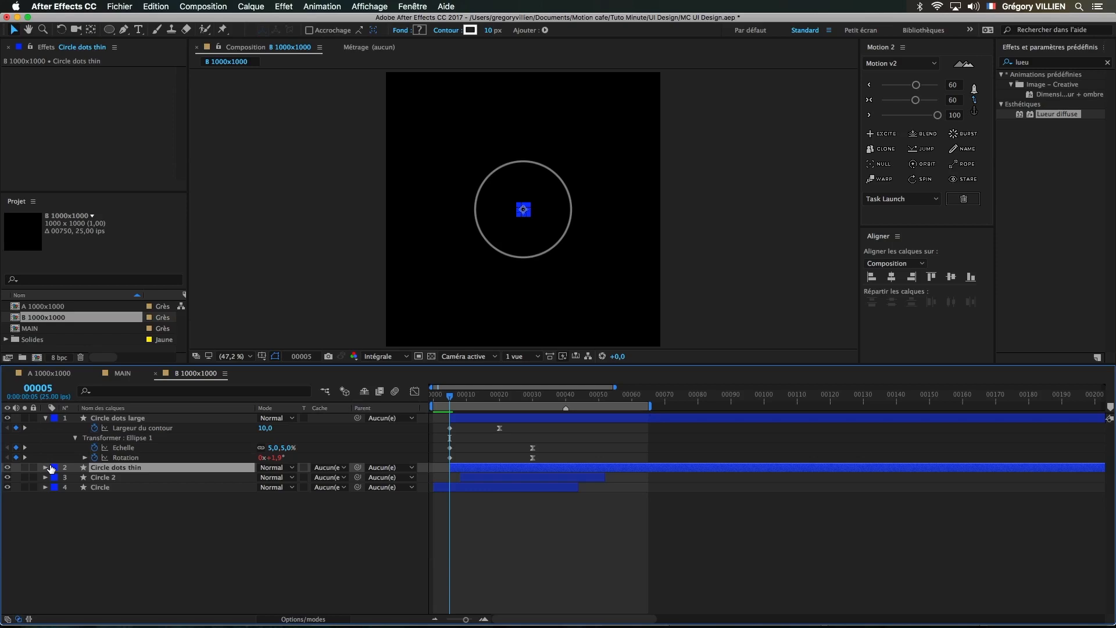
- Link the Ellipse 1 Rotation of Circle dots thin to that of Circle dots large with an expression
key("u")
left_click(101, 488)
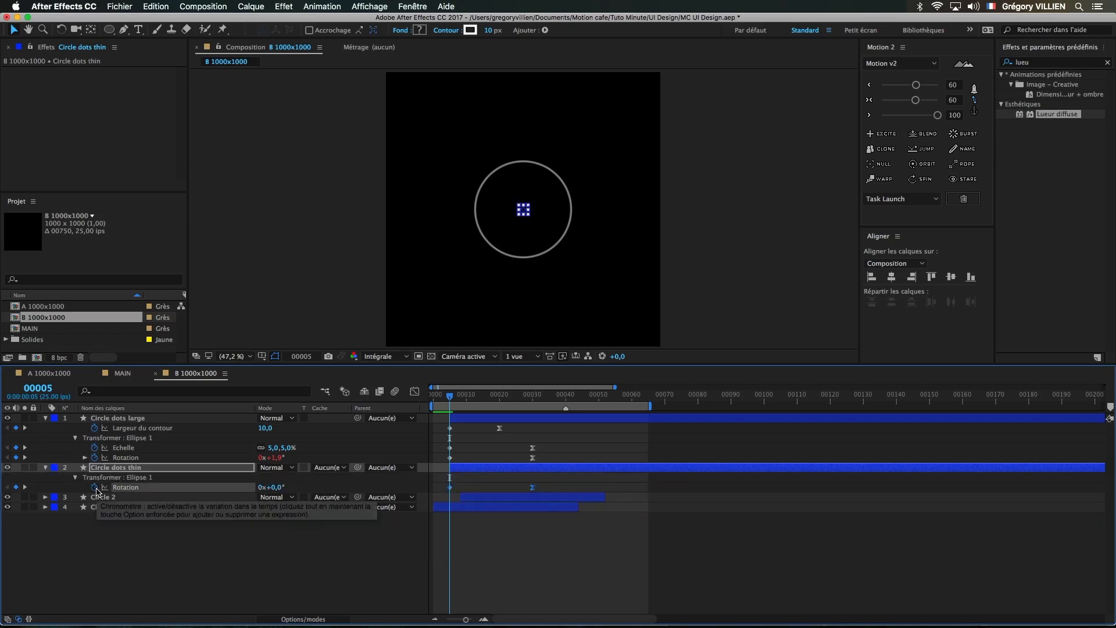
left_click_drag(290, 496, 132, 461)
left_click(155, 541)
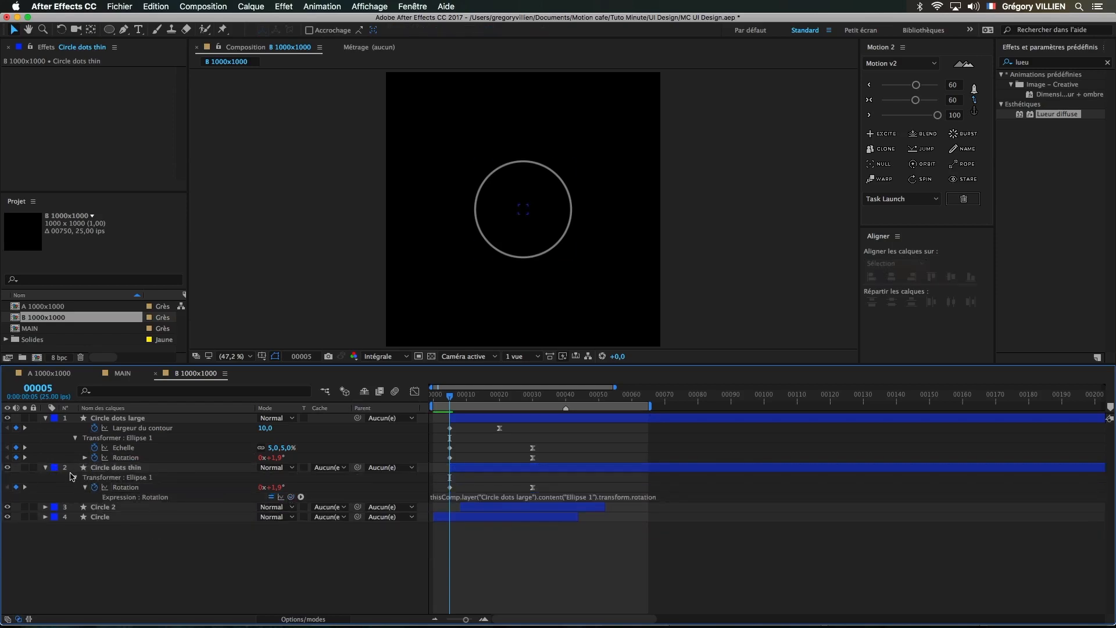
- Remove the Rotation keyframes from Ellipse 1 on Circle dots thin
left_click(142, 469)
key("u")
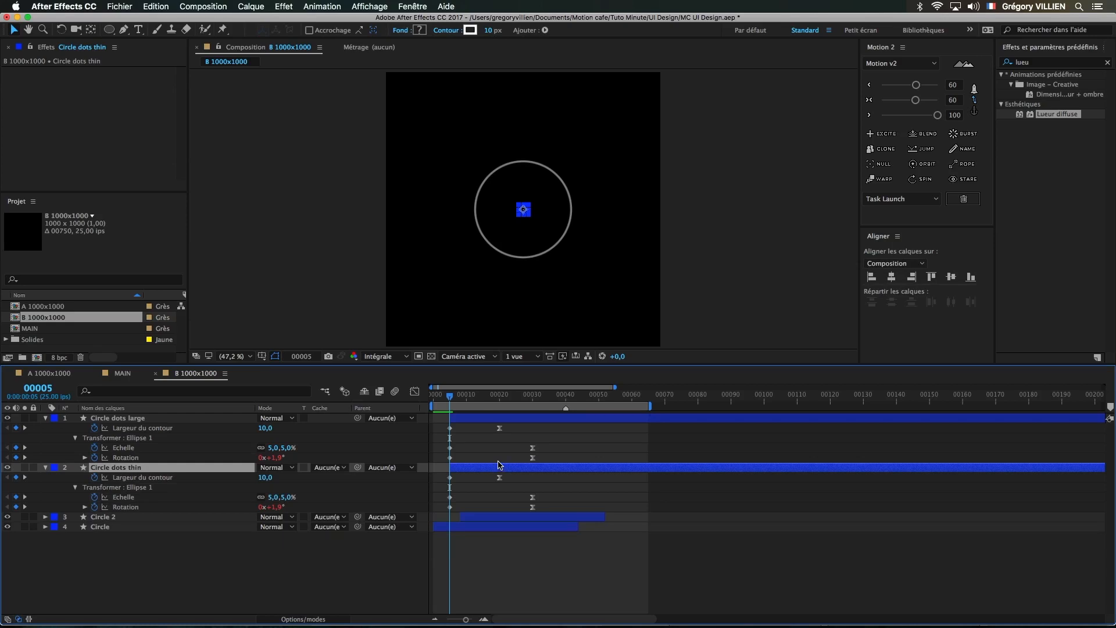
left_click(95, 507)
left_click(607, 494)
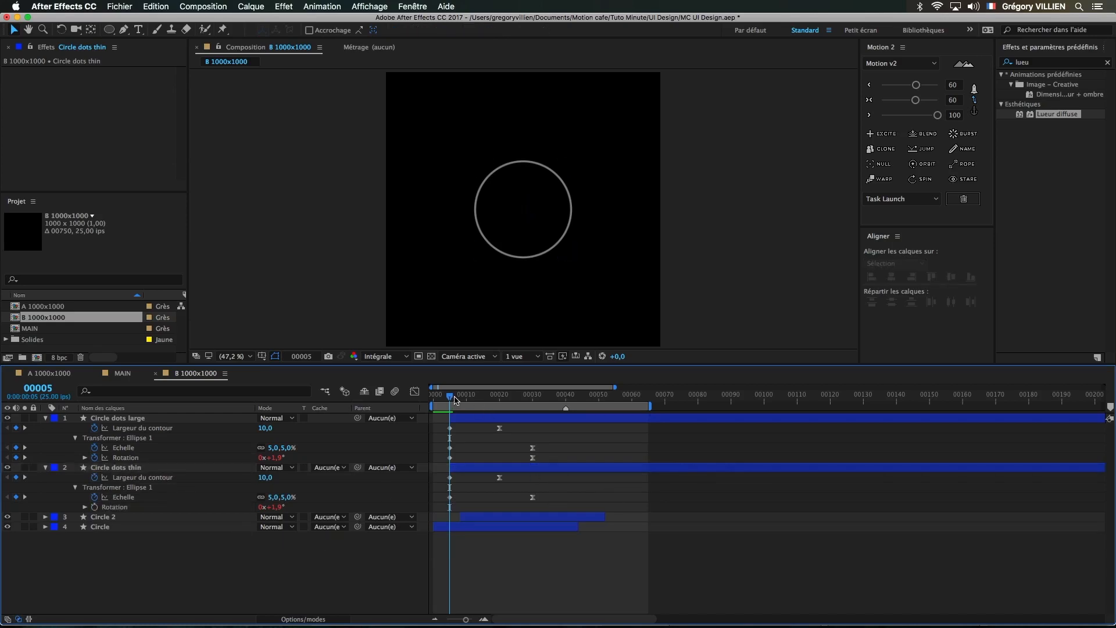
- At frame 15, set the layer Rotation of Circle dots thin to 17° so its dashes sit between the large ones, and check the motion
left_click_drag(455, 400, 482, 402)
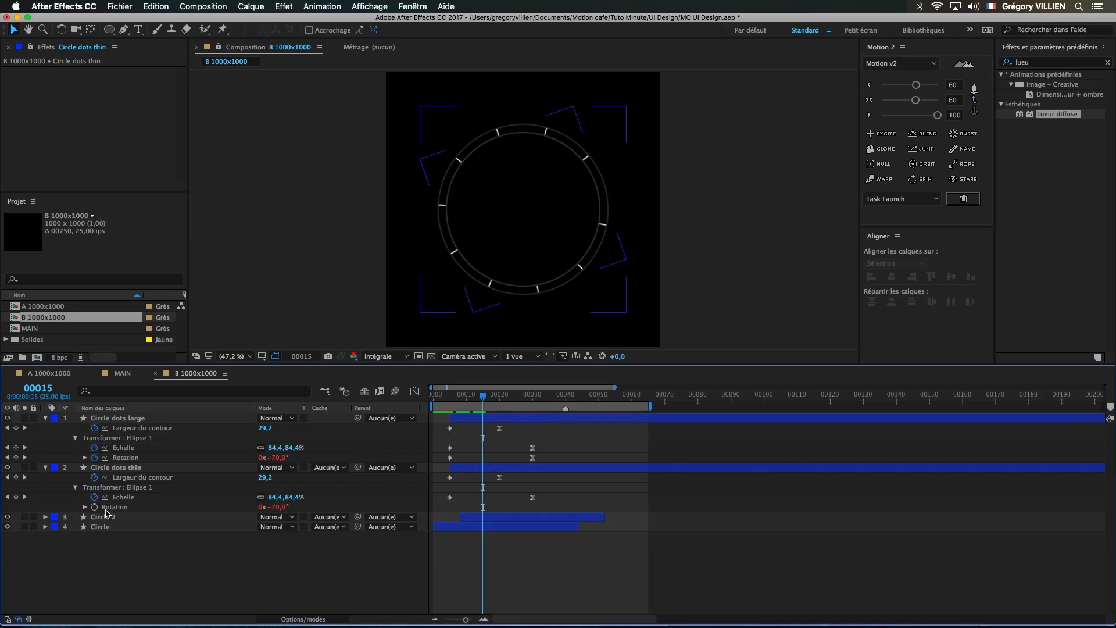
left_click(109, 469)
key("r")
left_click_drag(271, 478, 290, 482)
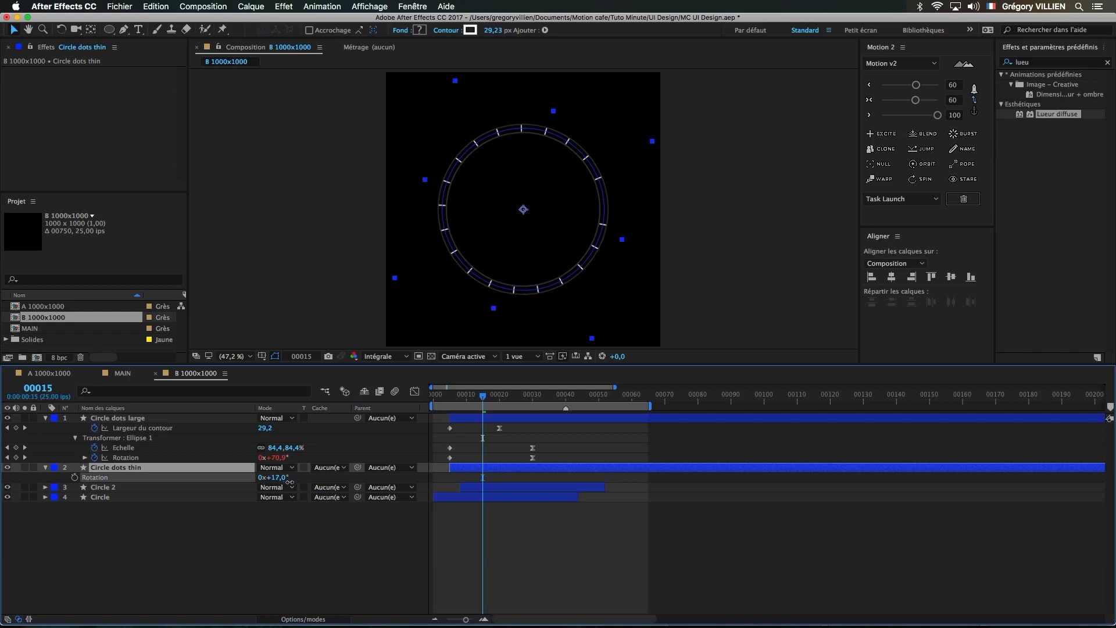
left_click(444, 553)
left_click(497, 400)
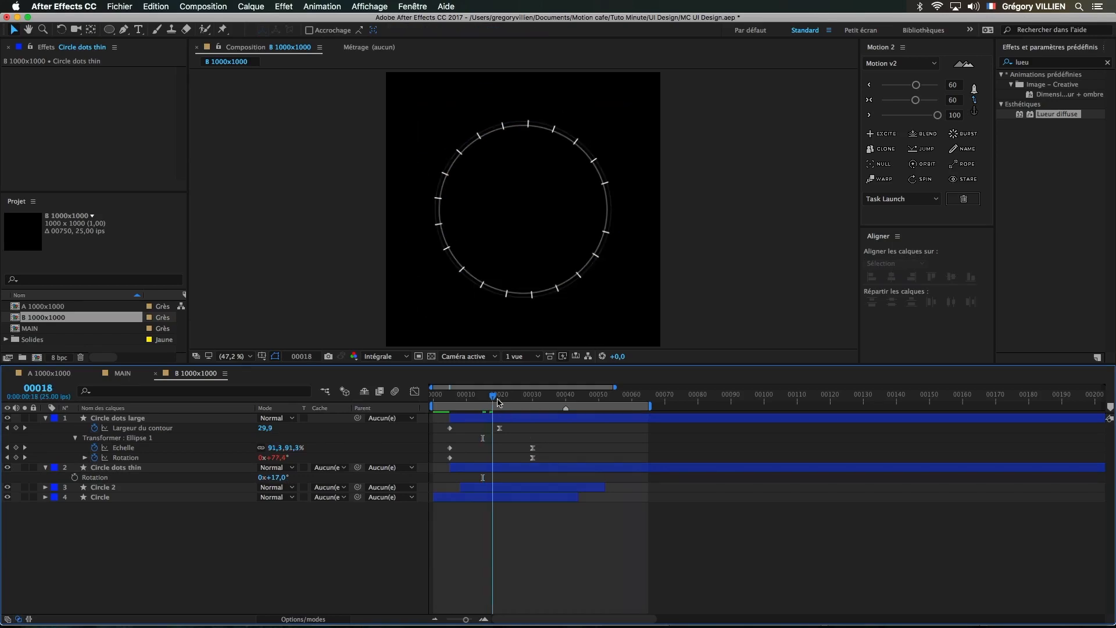
left_click_drag(498, 400, 532, 400)
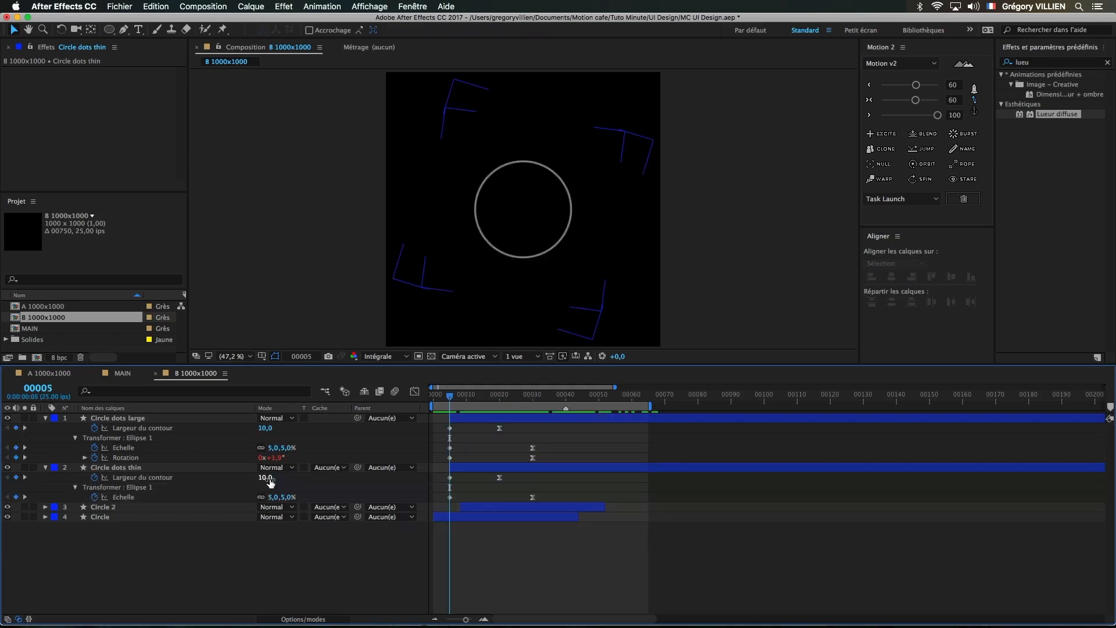
- Set the Largeur du contour keyframe of Circle dots thin at frame 20 to 5, and preview
key("k")
left_click(268, 477)
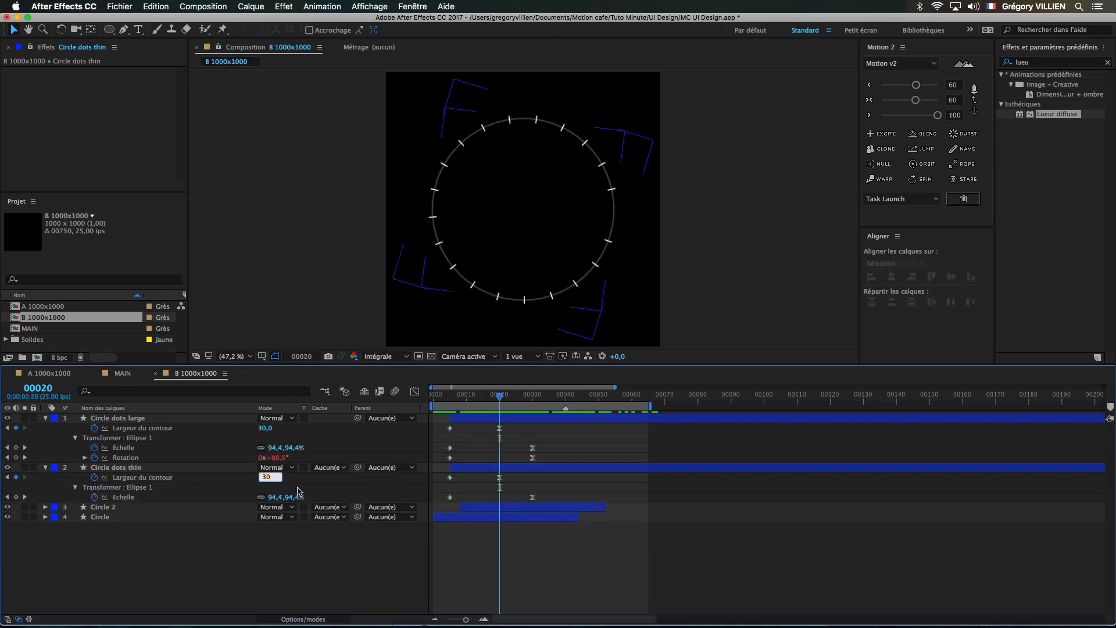
type("5")
key("Return")
left_click(318, 558)
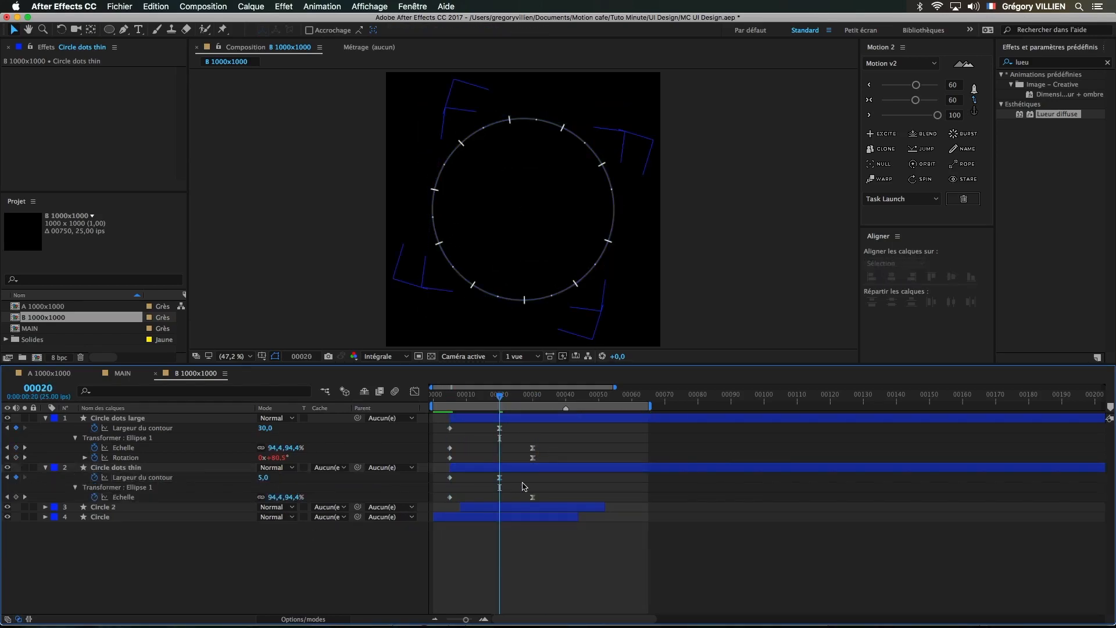
key("space")
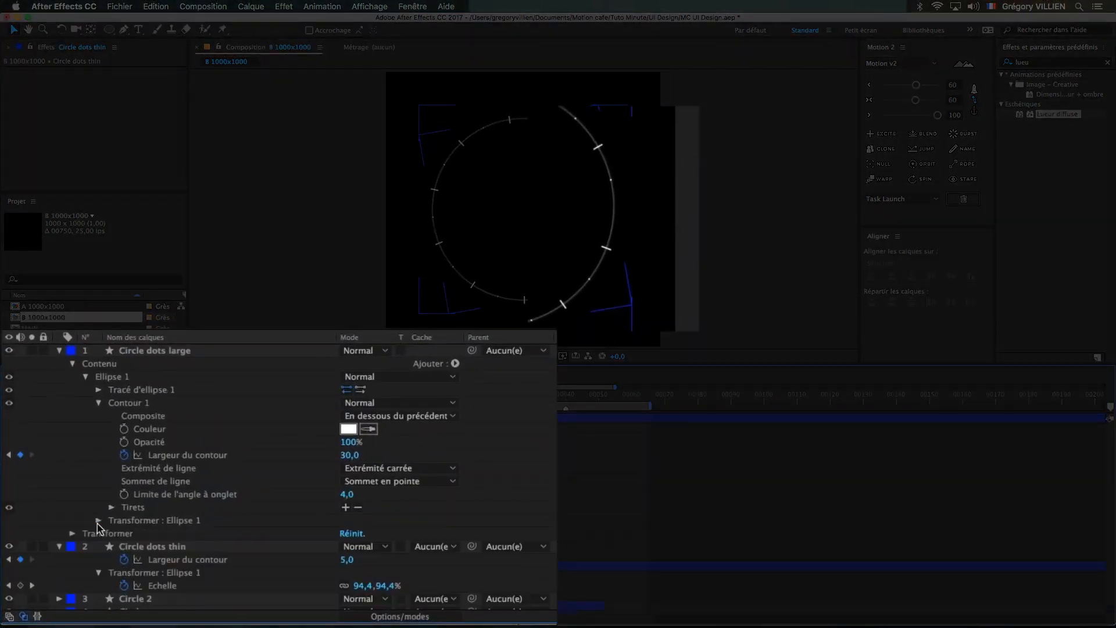
- Set the dash Espace in the Tirets of Circle dots large to 197,4
left_click(111, 508)
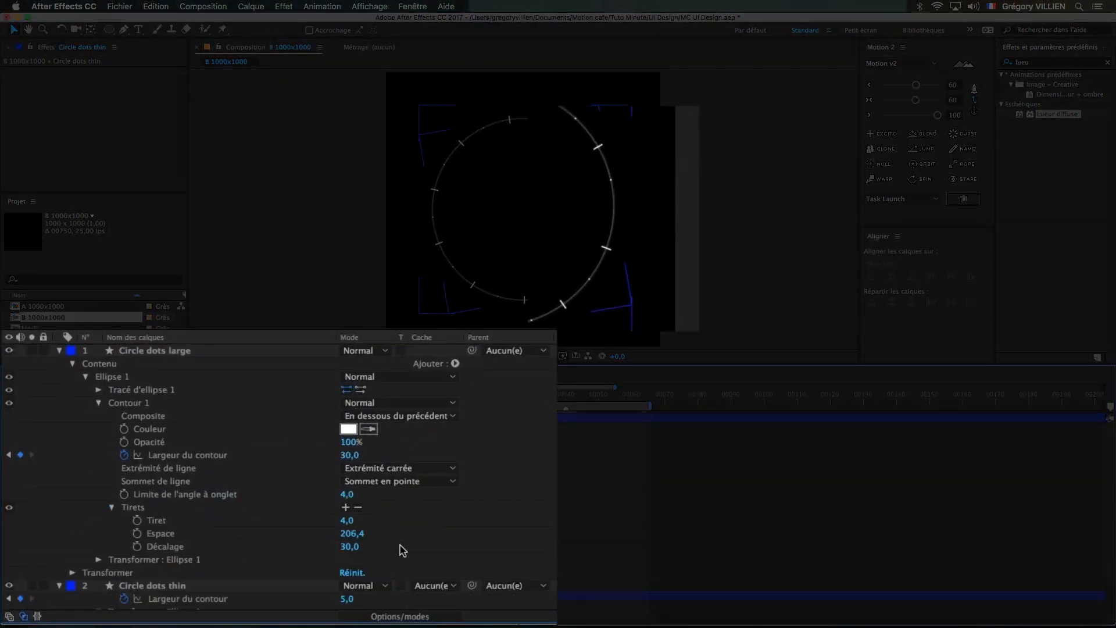
left_click(351, 534)
type("206")
key("Return")
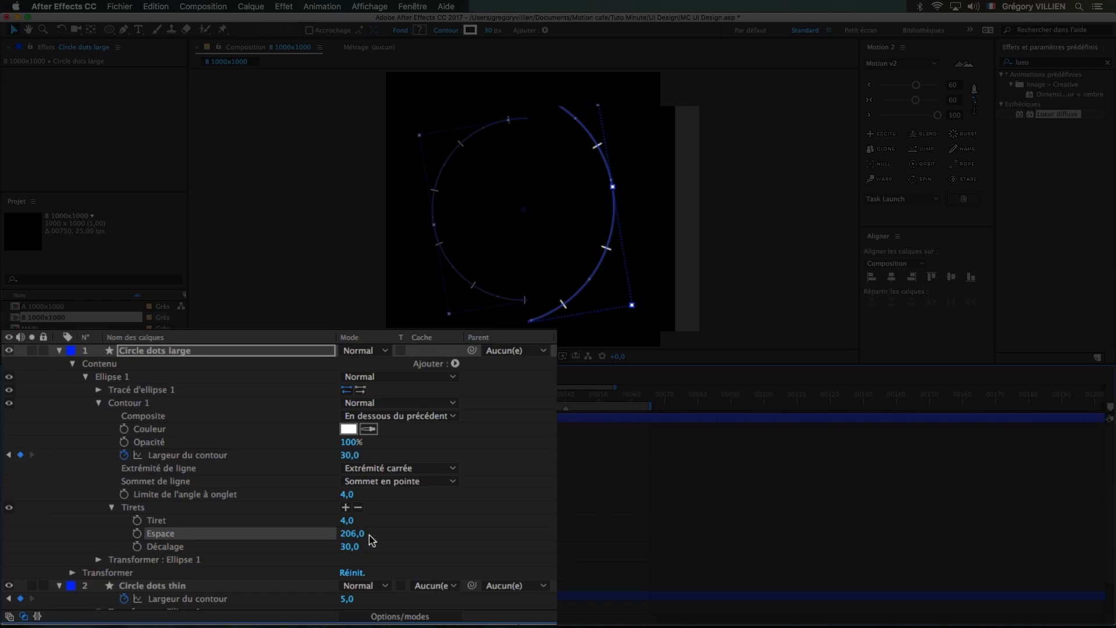
left_click_drag(355, 534, 347, 533)
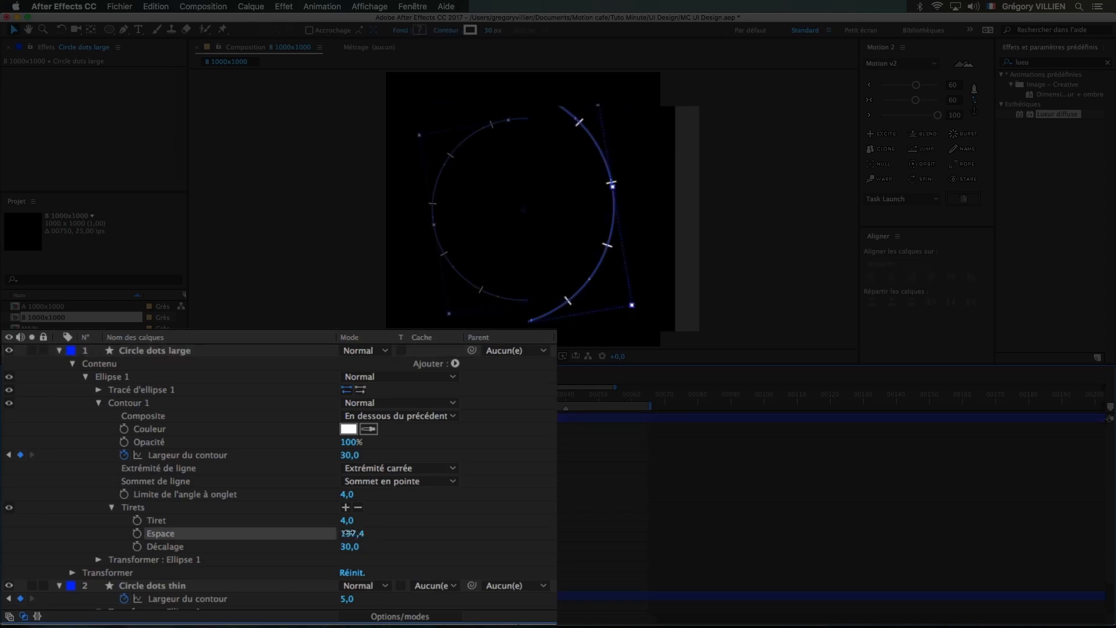
left_click_drag(348, 533, 350, 532)
left_click(414, 537)
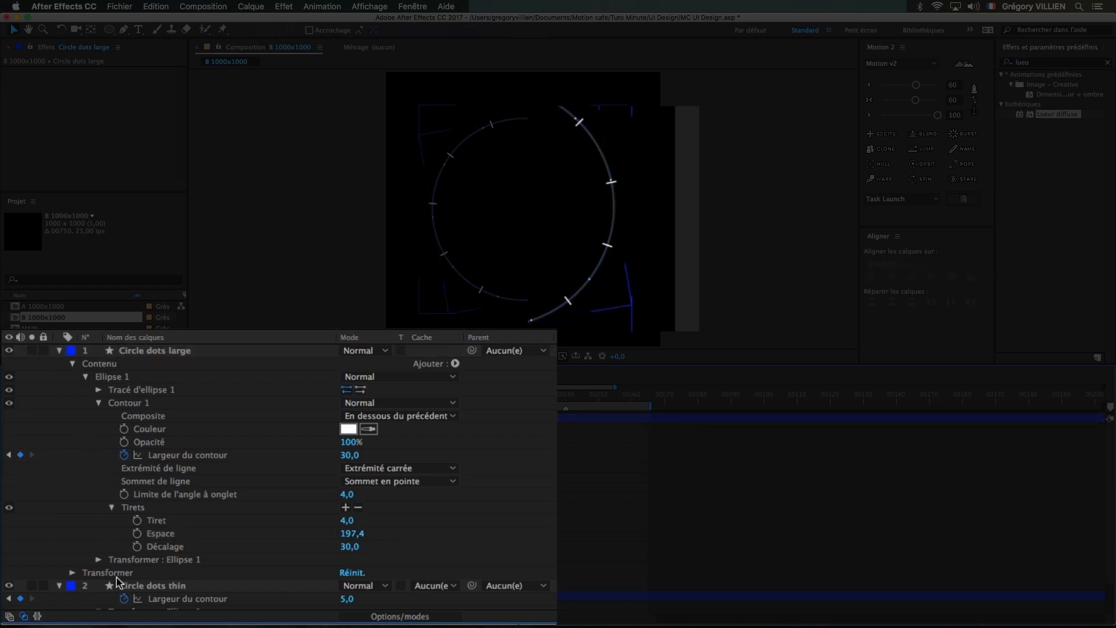
- Set the dash Espace in the Tirets of Circle dots thin to 197,4 to match the large dashes
scroll(116, 577, "down", 3)
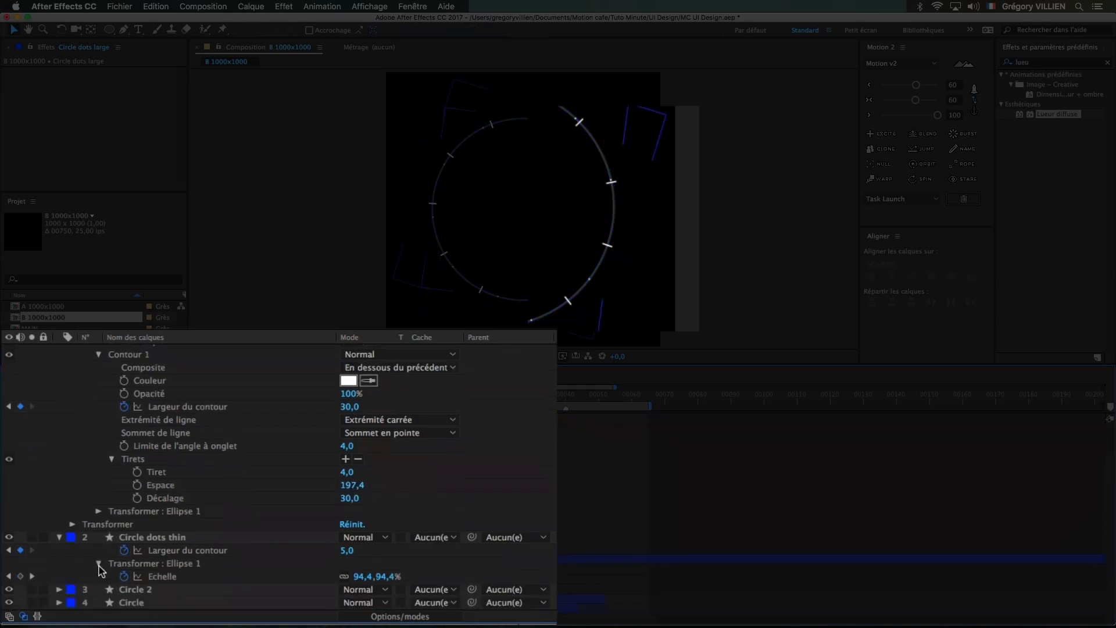
left_click(61, 537)
left_click(58, 575)
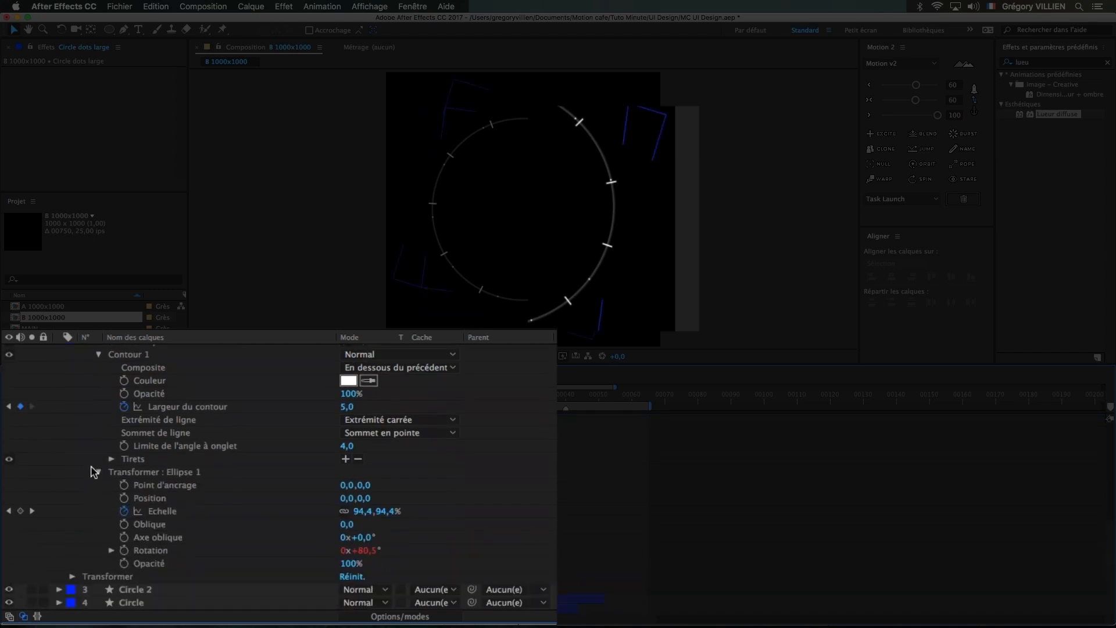
left_click(100, 472)
left_click(112, 550)
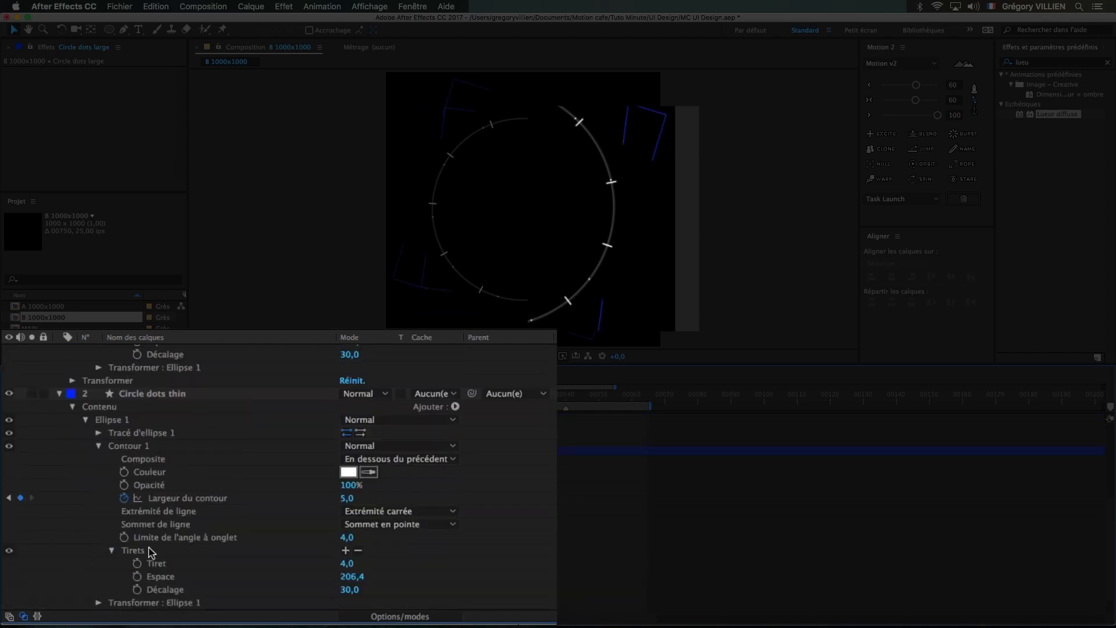
scroll(363, 557, "down", 2)
left_click_drag(354, 550, 351, 550)
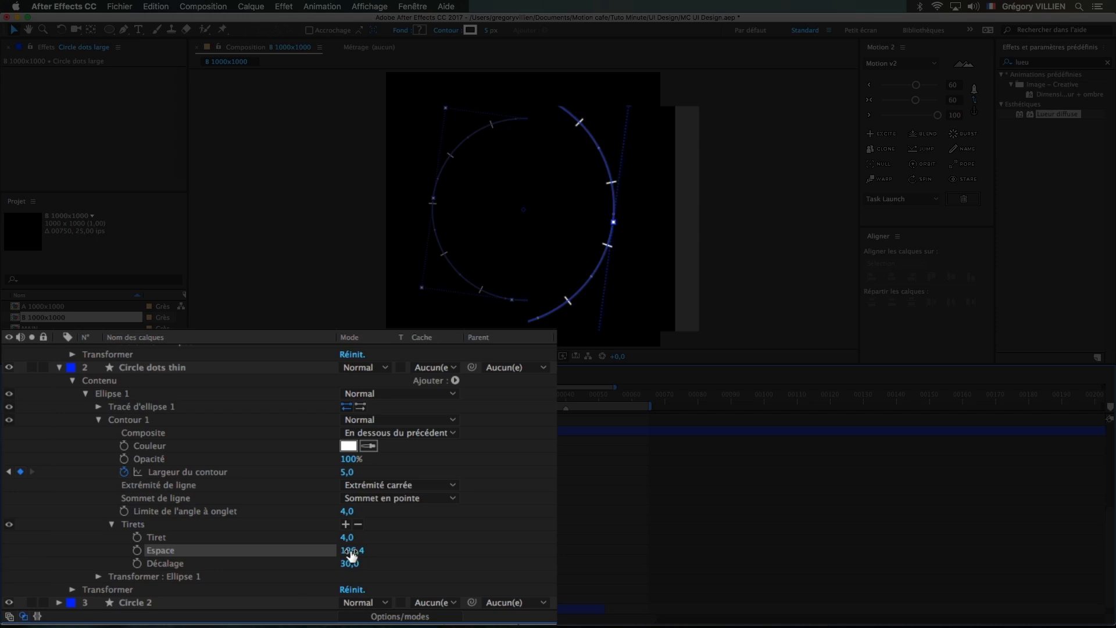
left_click_drag(351, 551, 354, 555)
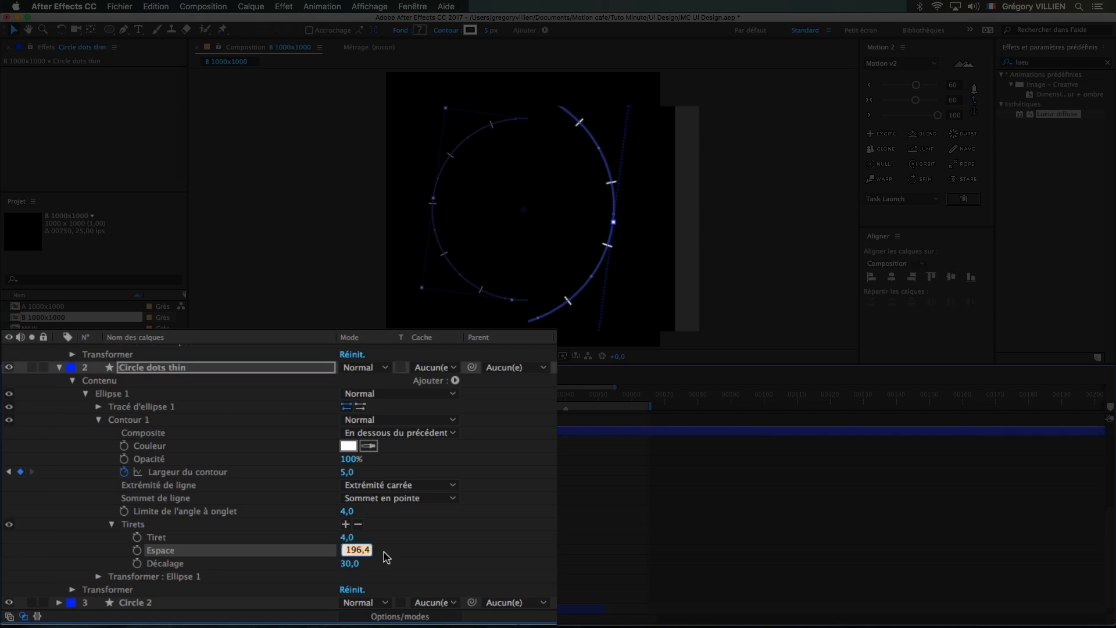
type("197,4")
key("Return")
left_click(419, 542)
- Collapse the properties of all layers and preview the ring animation
scroll(590, 495, "up", 3)
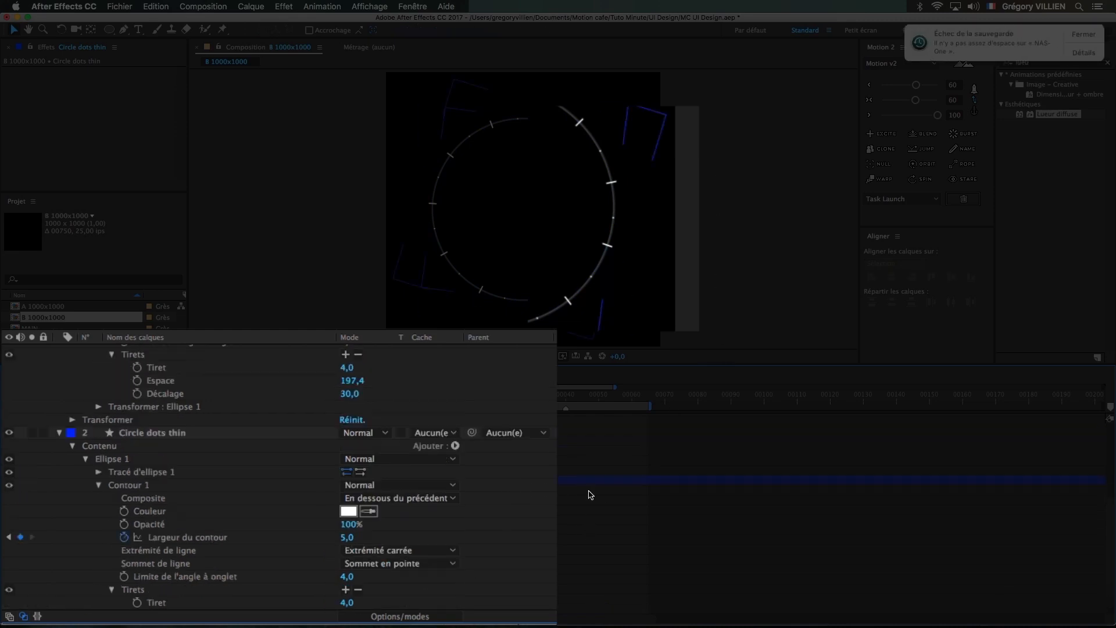
scroll(590, 495, "up", 5)
key("super+a")
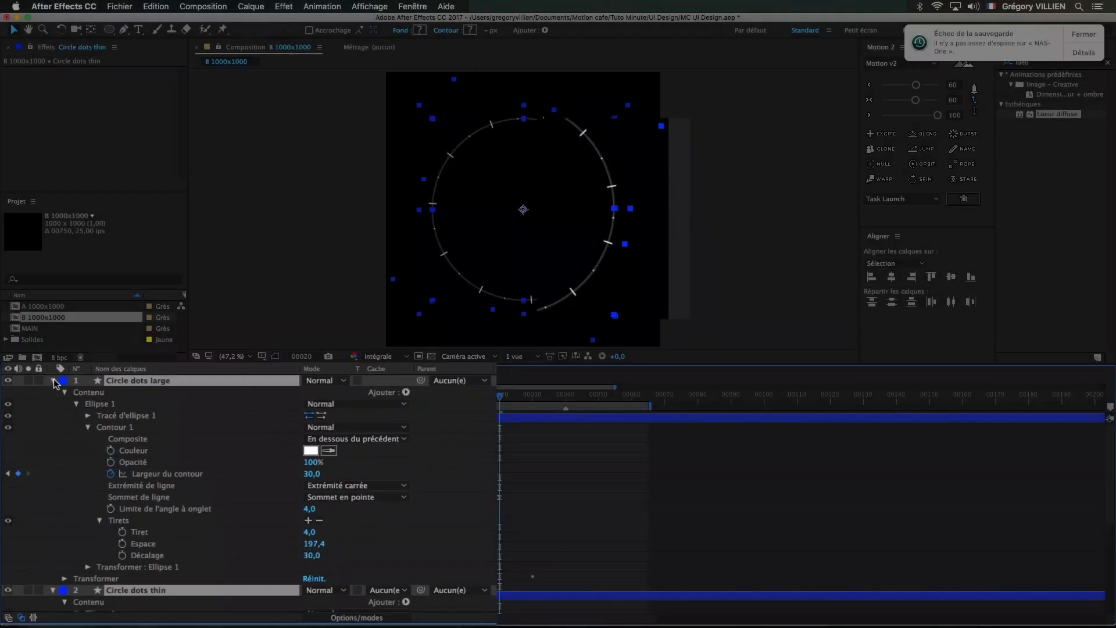
left_click(55, 384)
left_click_drag(448, 400, 519, 404)
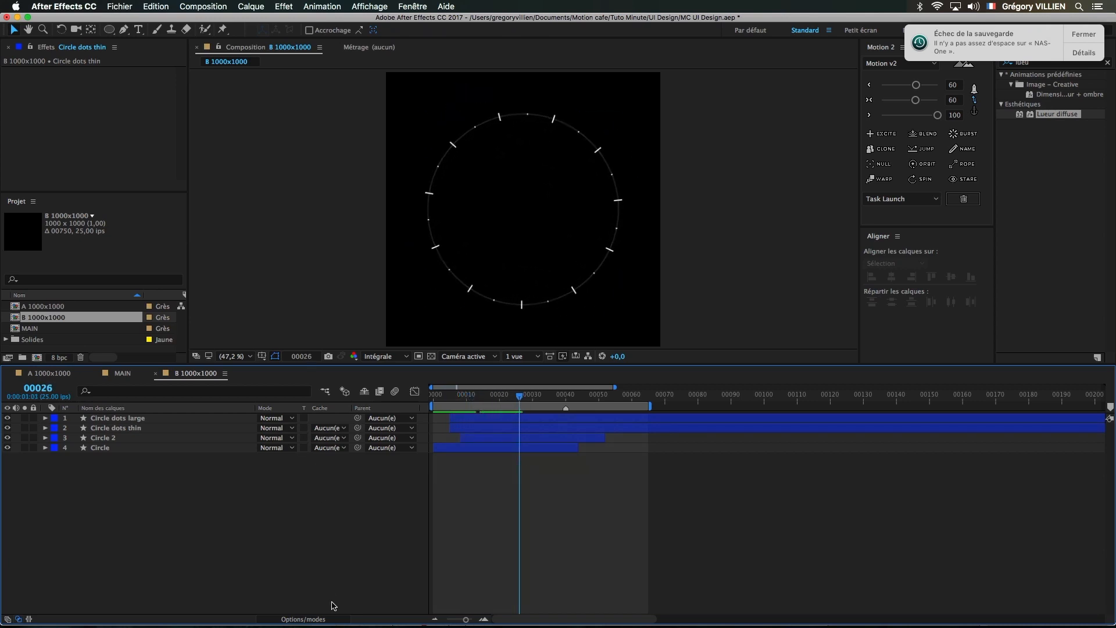
key("space")
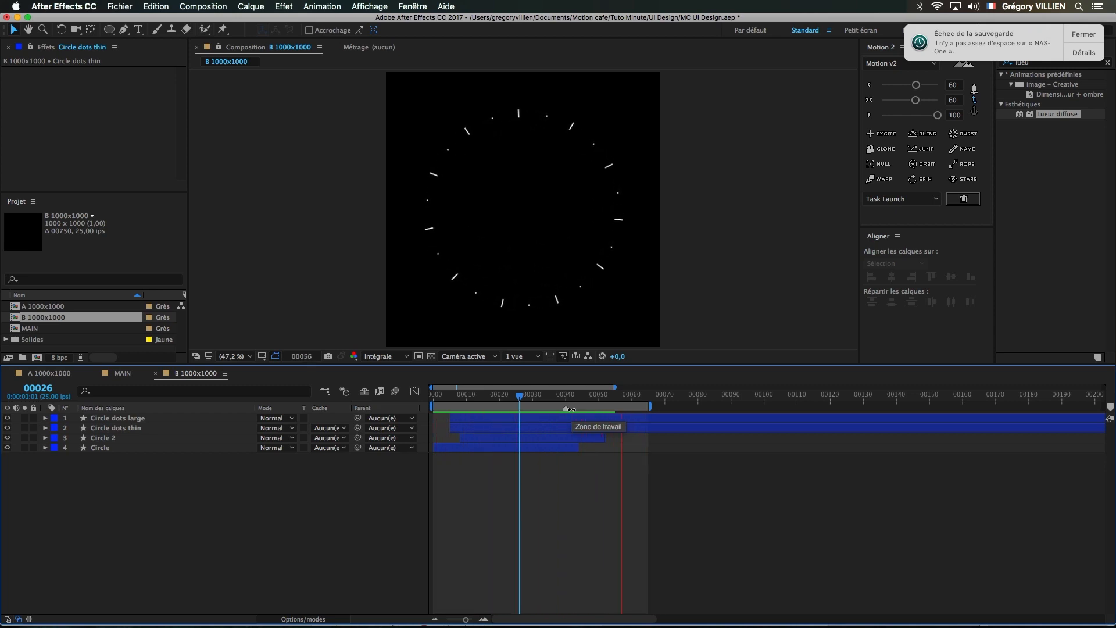
key("space")
- Extend Circle 2 just past the work area's end, stretch its keyframes so the last ones fall on frame 49, and preview
left_click(511, 437)
key("u")
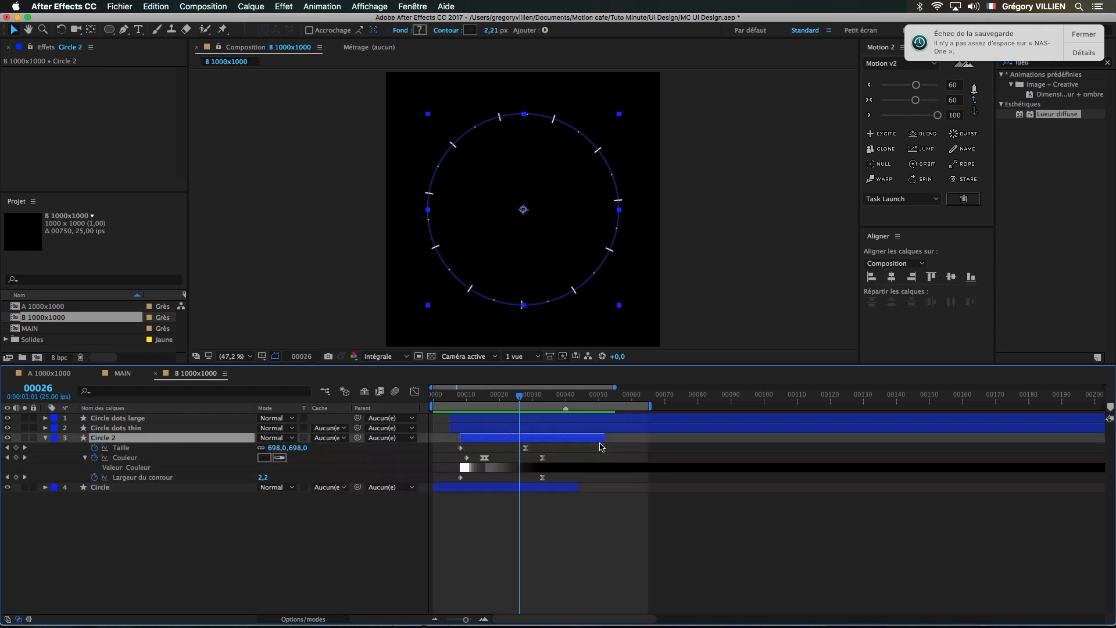
left_click_drag(605, 438, 654, 438)
left_click_drag(577, 447, 447, 480)
left_click_drag(542, 458, 595, 457)
left_click(643, 522)
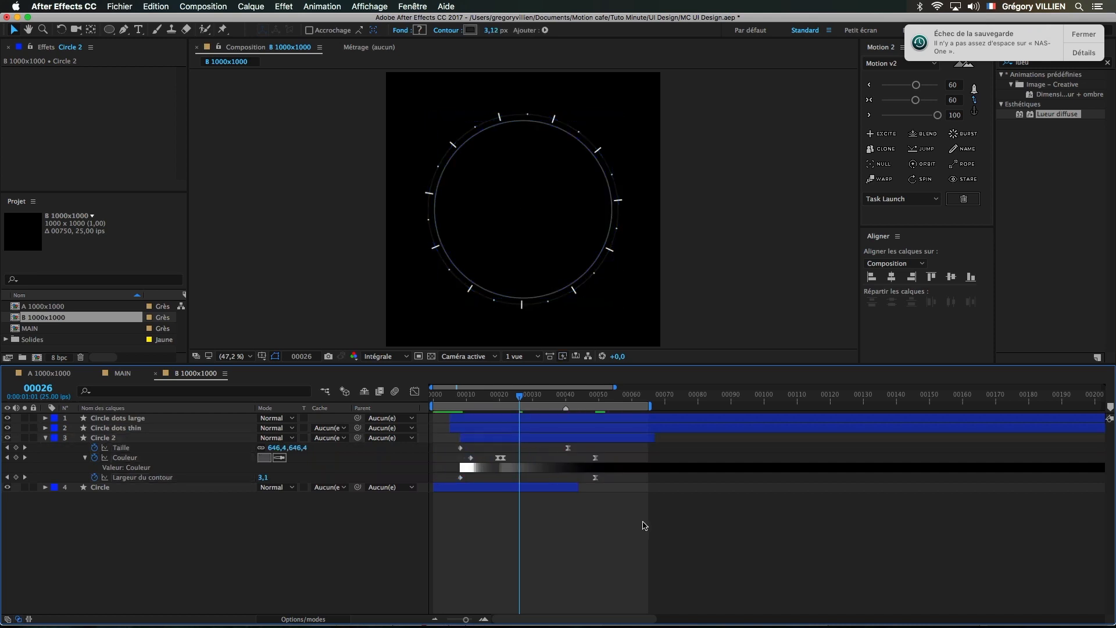
key("space")
key("space")
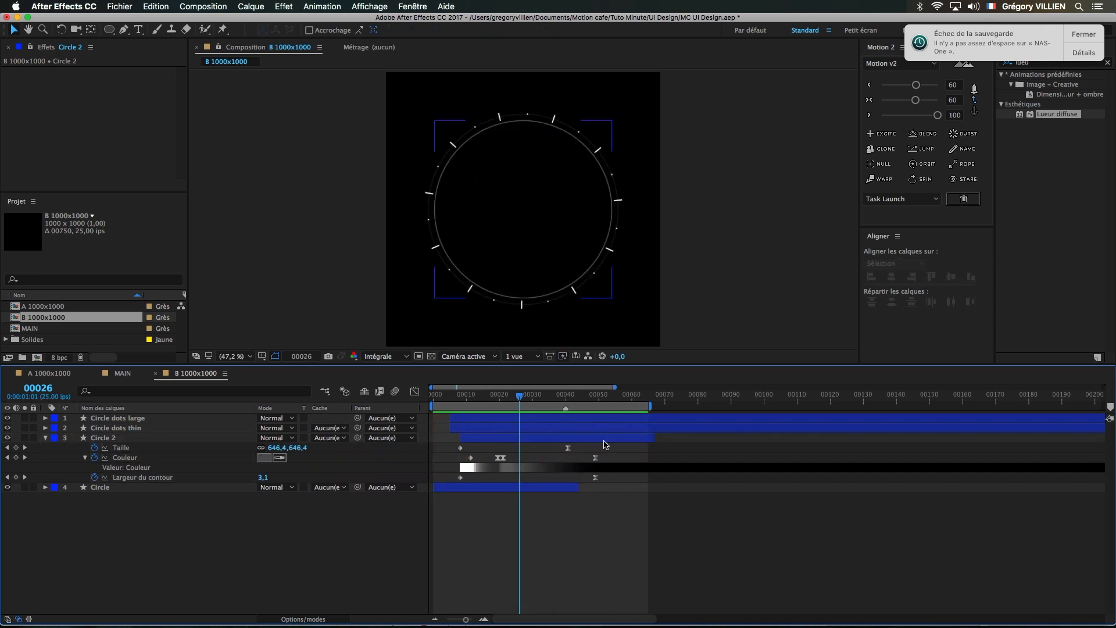
- Set the Echelle of Circle 2 to 90% and preview the result
left_click_drag(568, 399, 502, 411)
left_click(498, 437)
key("s")
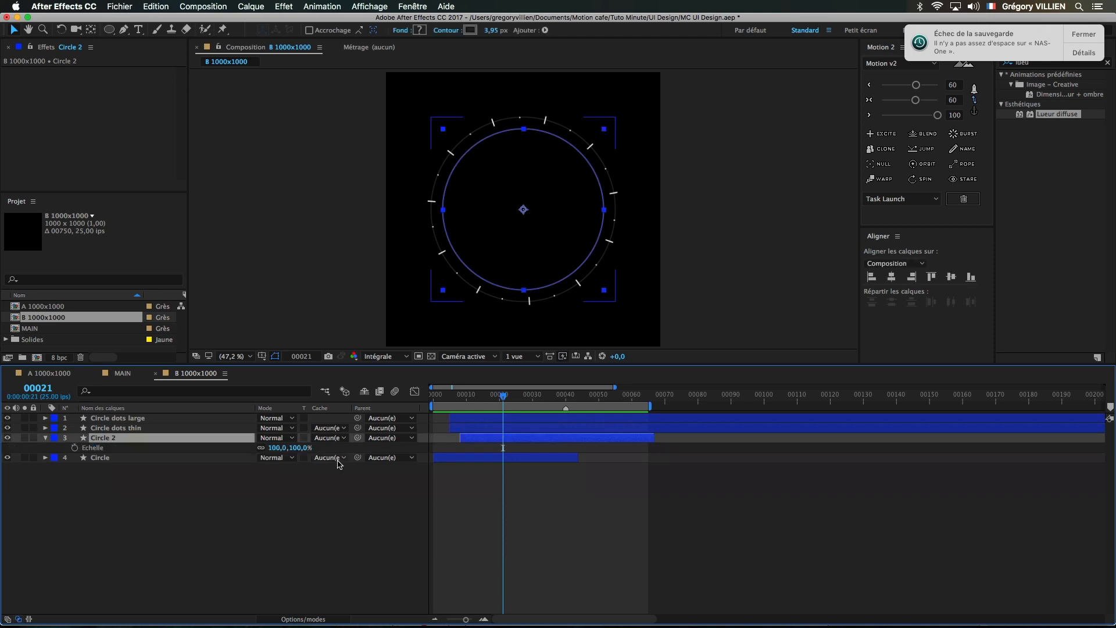
left_click(277, 447)
type("90")
key("Return")
left_click(565, 482)
key("space")
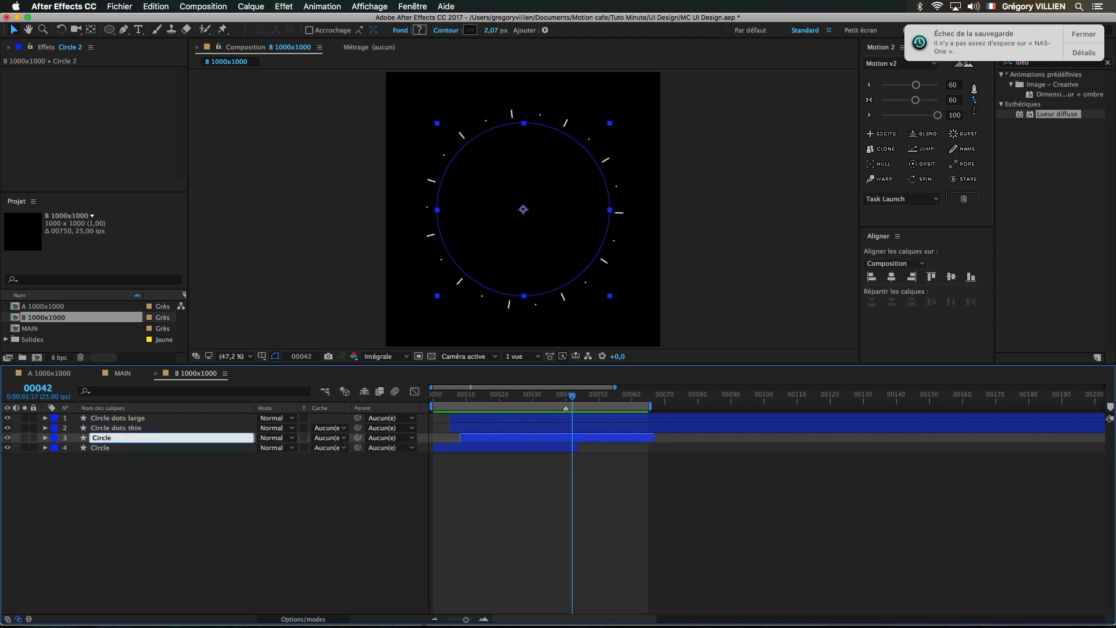
- Rename Circle 2 to Circle and duplicate it as a new layer named Arc
key("Return")
key("super+d")
key("Return")
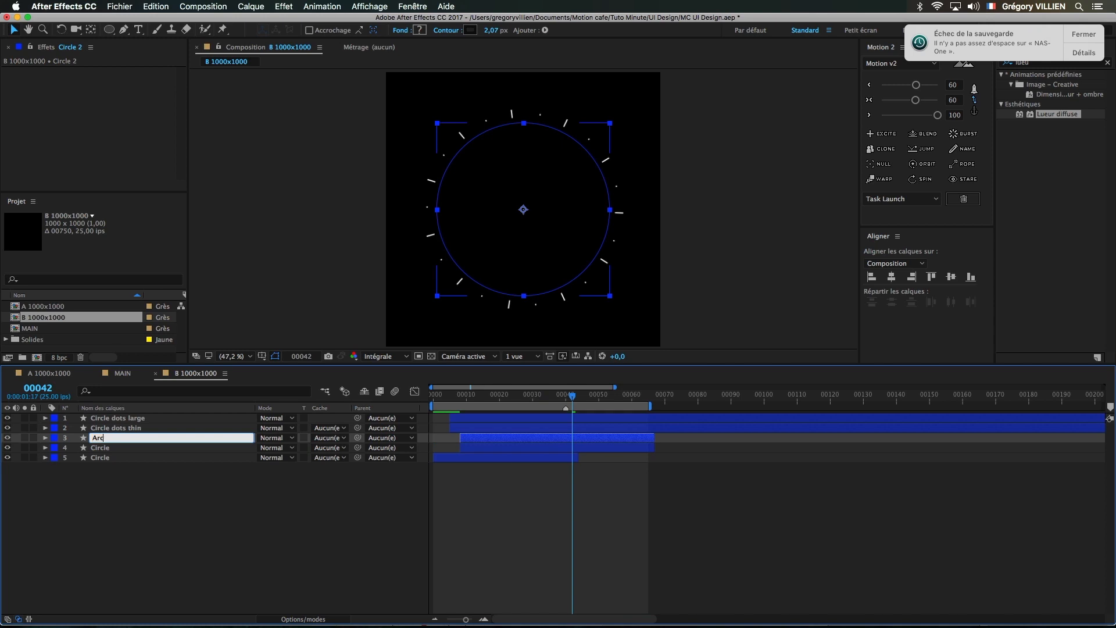
key("Return")
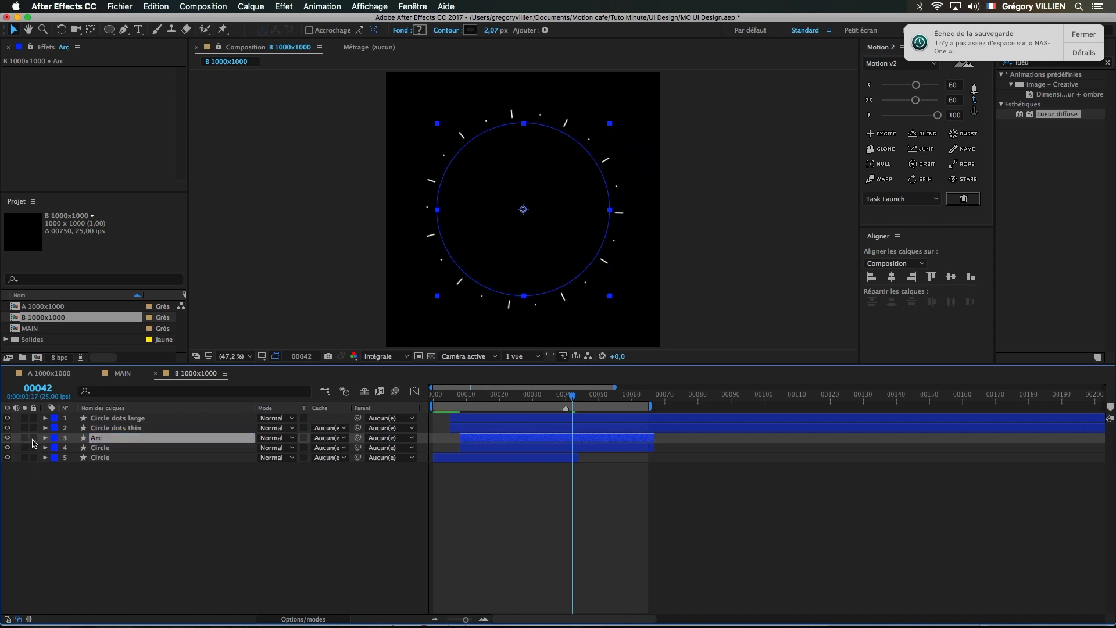
- Move Arc to the top of the layer stack and solo it
left_click_drag(98, 439, 87, 415)
left_click(24, 418)
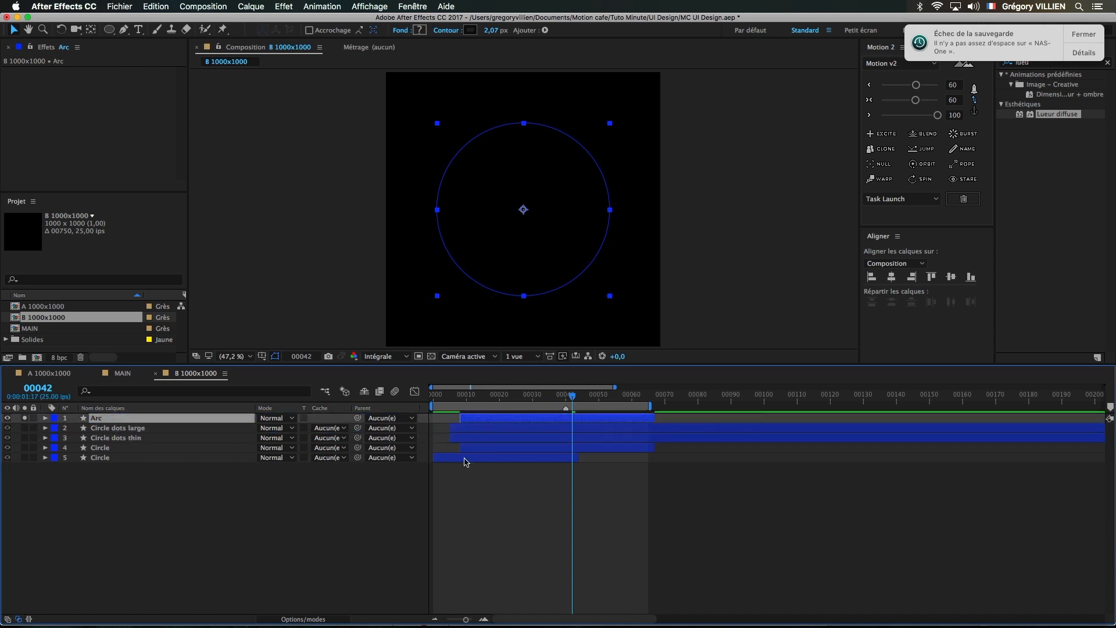
- Delete the last Couleur keyframe of Arc so its stroke stays grey
left_click_drag(524, 396, 512, 396)
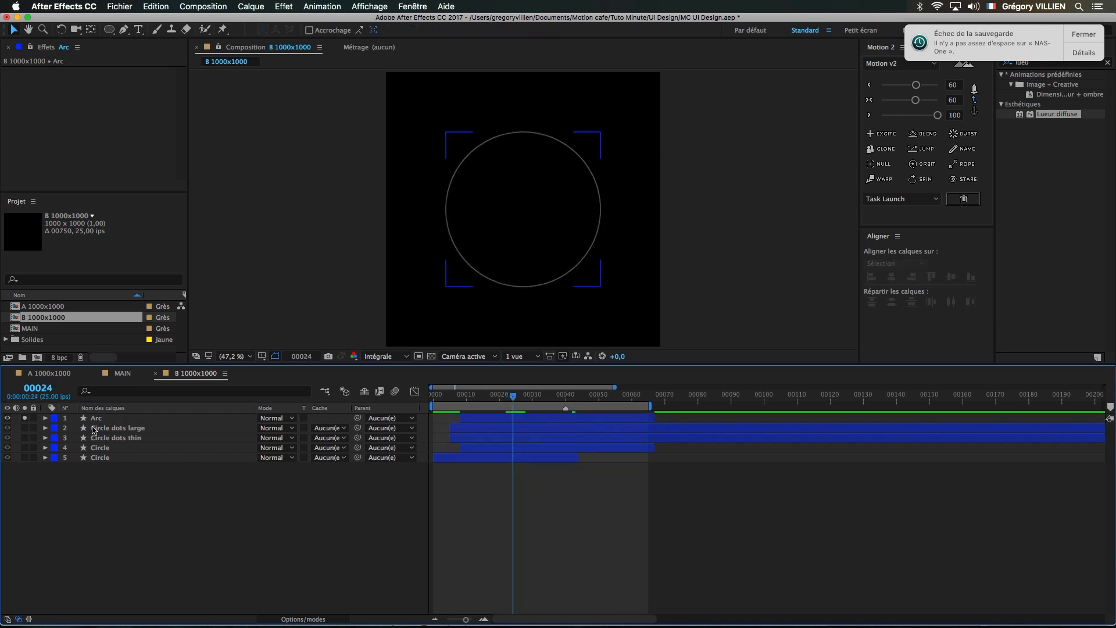
left_click(49, 421)
key("u")
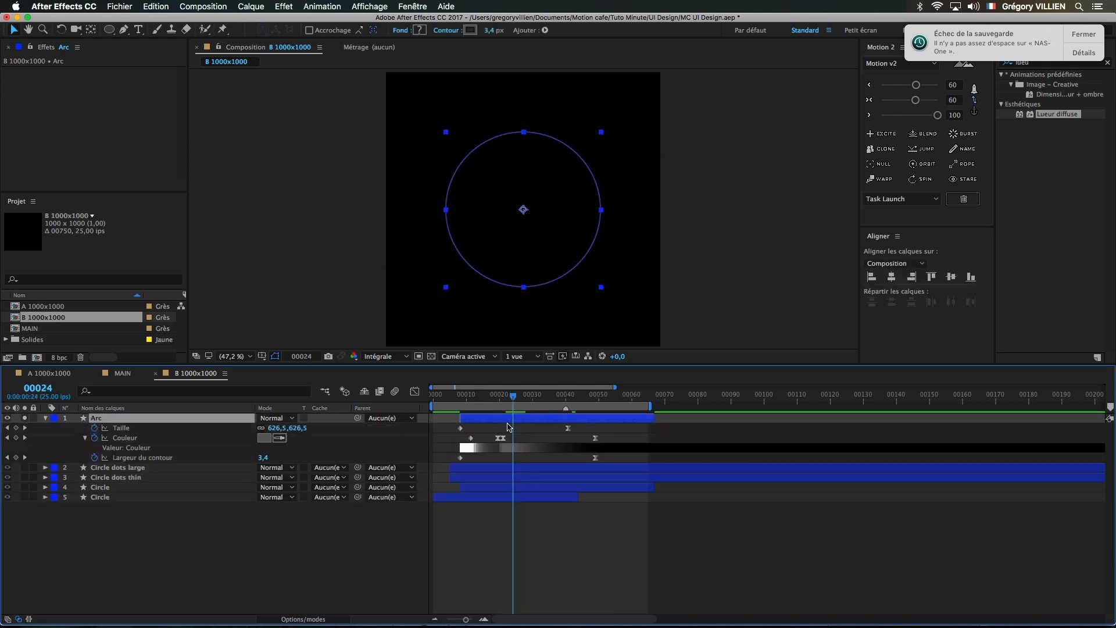
left_click(595, 437)
key("Delete")
- Set the last Largeur du contour keyframe of Arc, at frame 49, to 5
left_click_drag(552, 395, 569, 398)
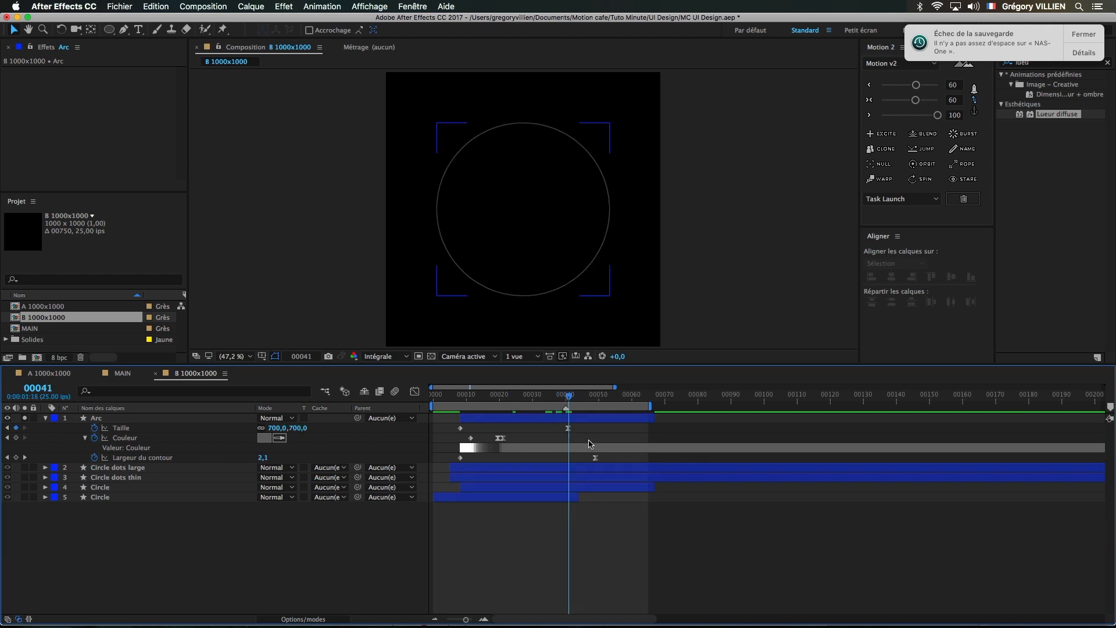
key("k")
left_click(263, 458)
type("5")
key("Return")
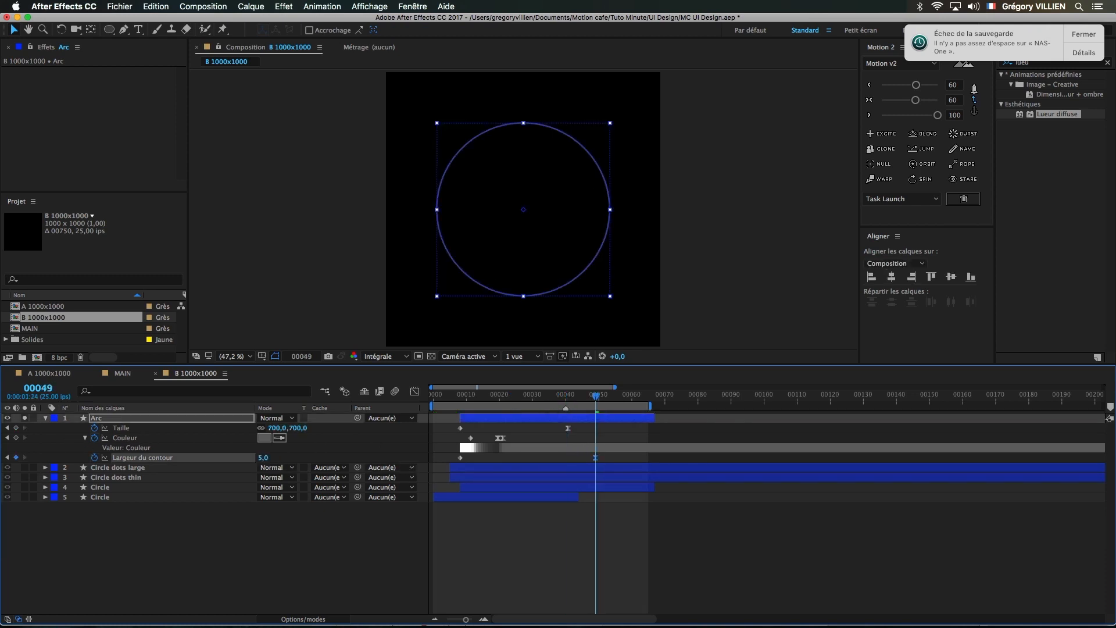
left_click(454, 548)
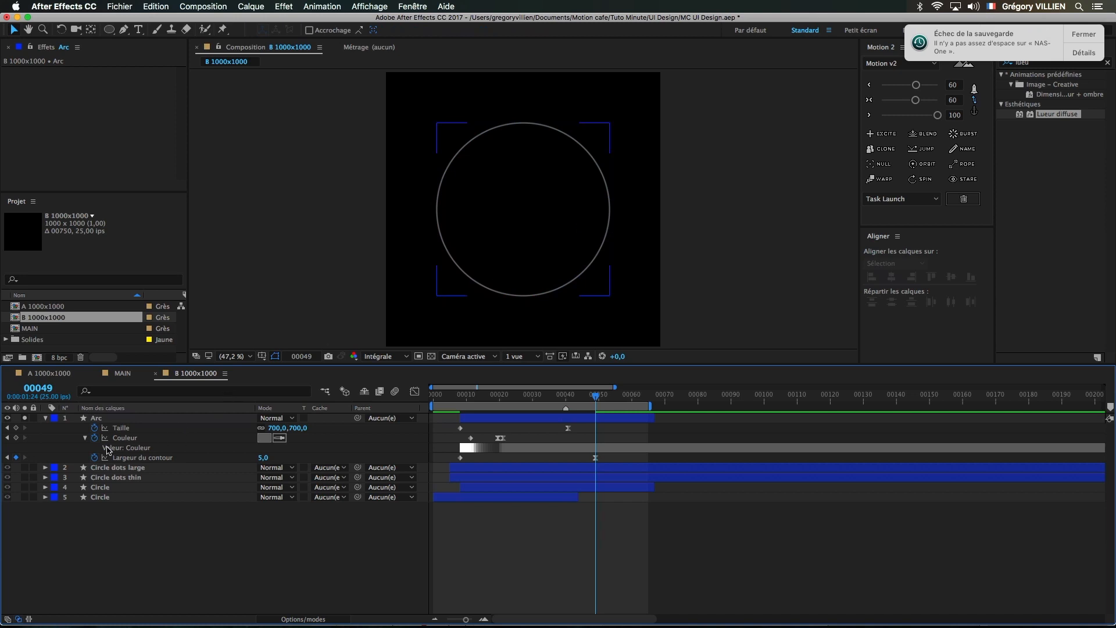
- Set the last Taille keyframe of Arc, at frame 41, to 500
key("j")
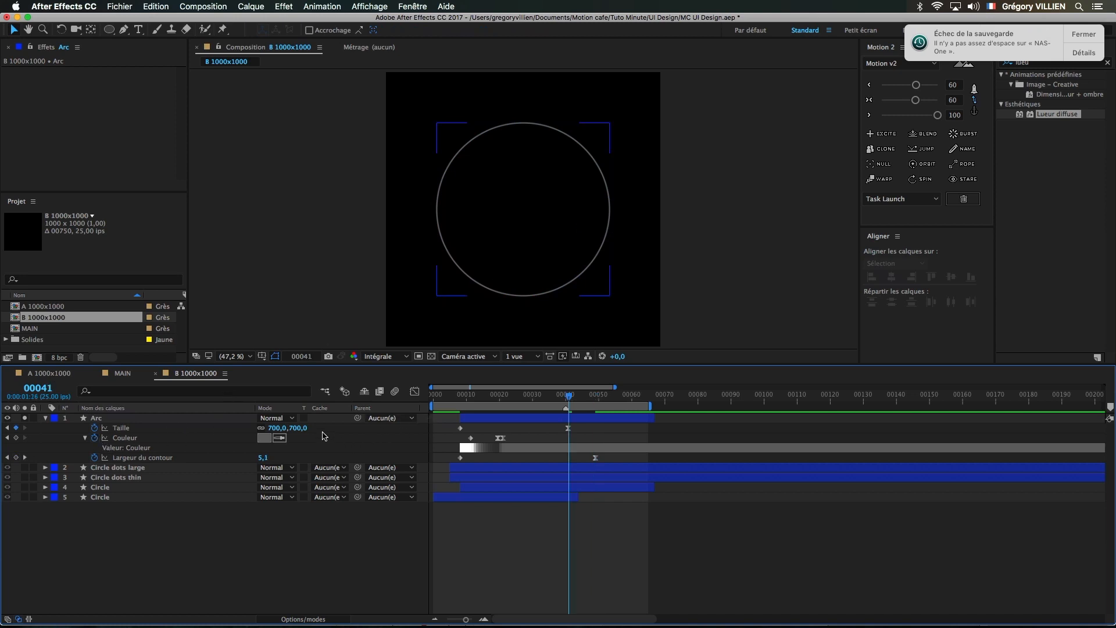
left_click_drag(280, 430, 224, 430)
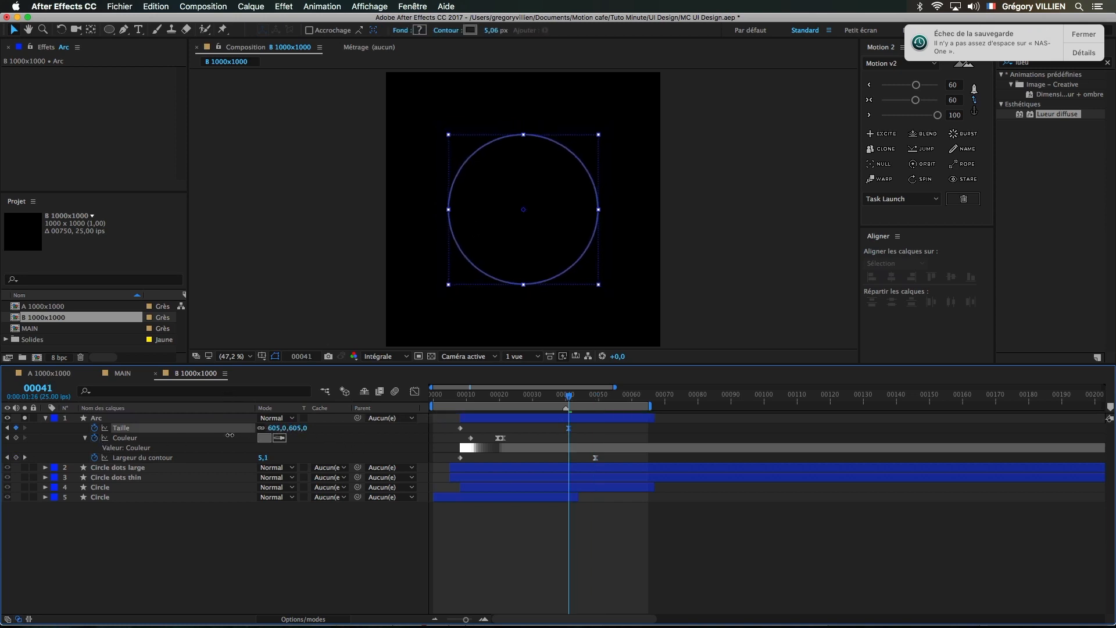
left_click(278, 428)
type("500")
key("Return")
left_click(311, 517)
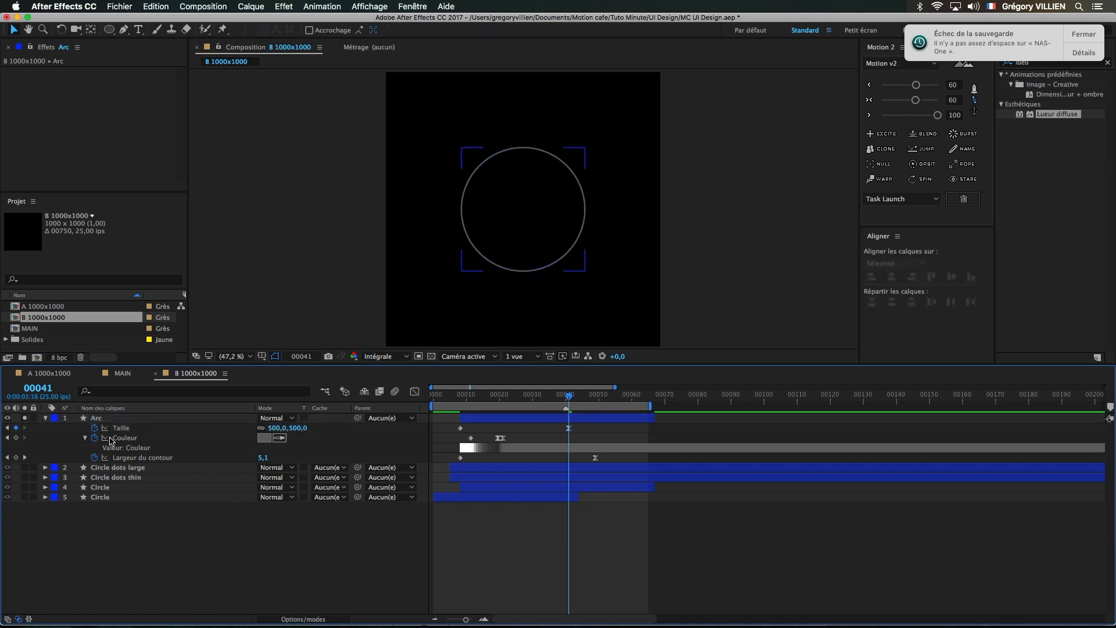
- Give the Arc layer the yellow (Jaune) label colour and collapse its properties
left_click(45, 418)
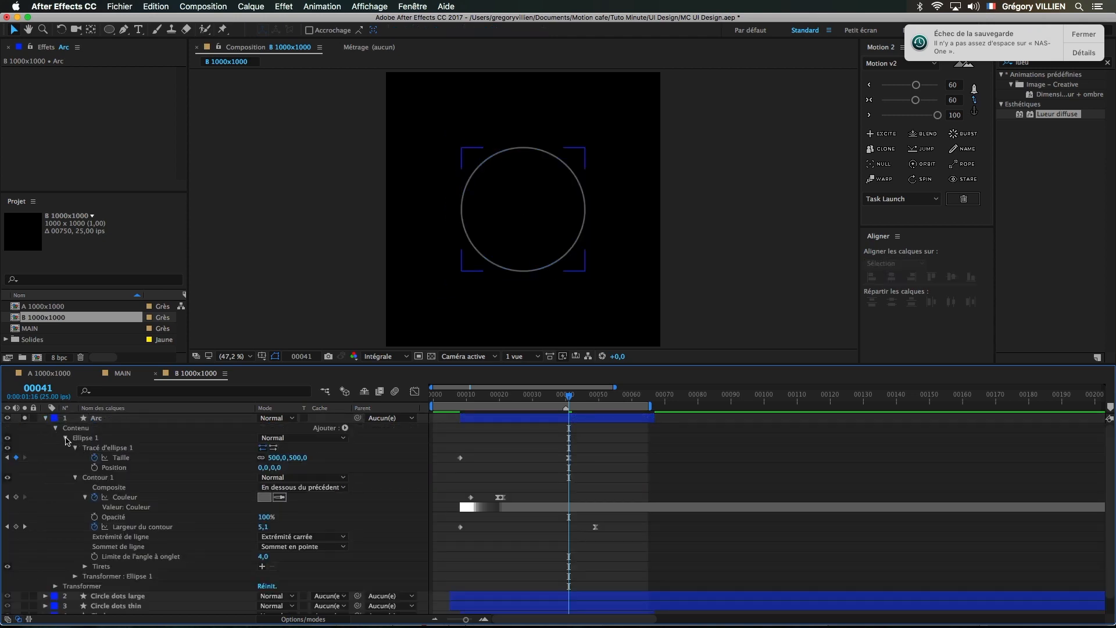
left_click(54, 418)
left_click(87, 460)
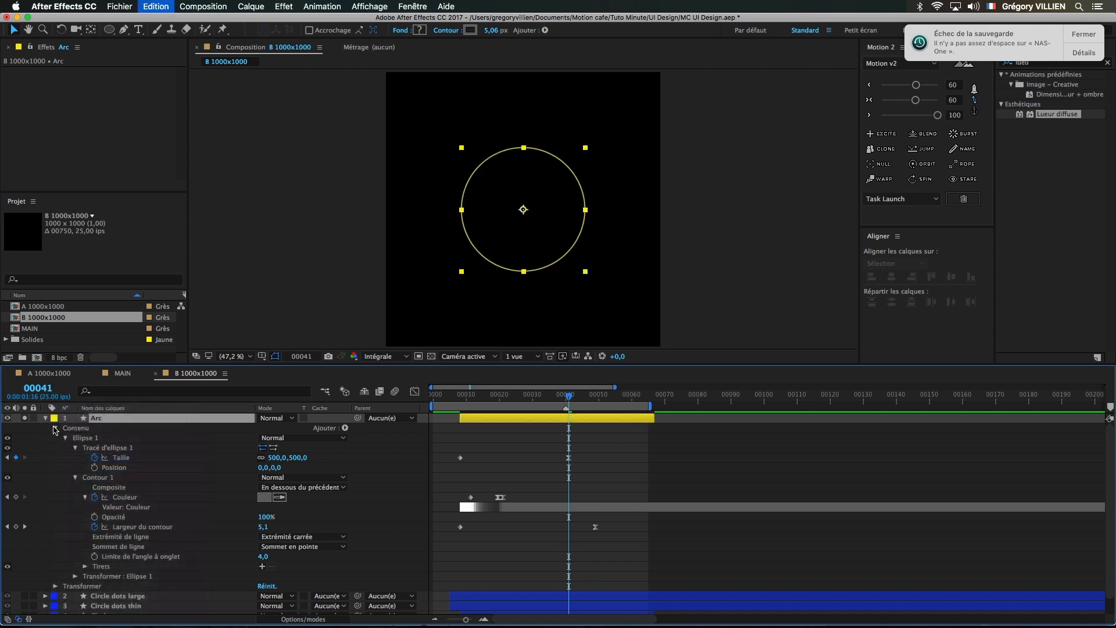
left_click(45, 418)
- Give Circle dots large and Circle dots thin the red (Rouge) label colour
left_click(119, 429)
left_click(120, 438, "shift")
left_click(55, 429)
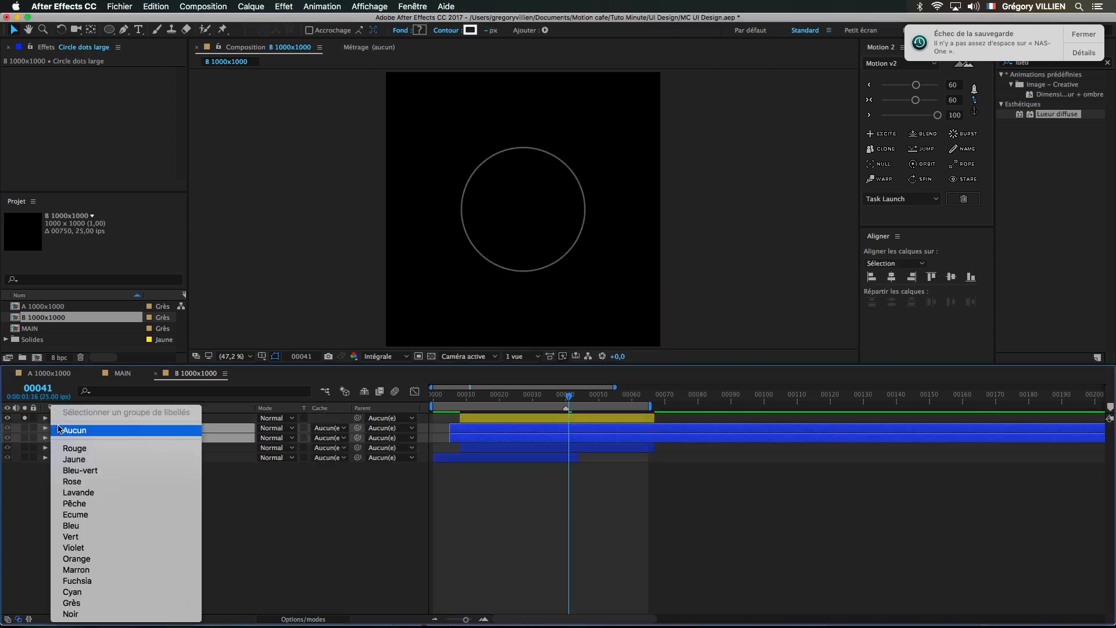
left_click(94, 448)
- Add a Raccorder les tracés operator to Ellipse 1 of the Arc layer, with Tracé d'ellipse 1 and Contour 1 collapsed
left_click(96, 418)
left_click(45, 418)
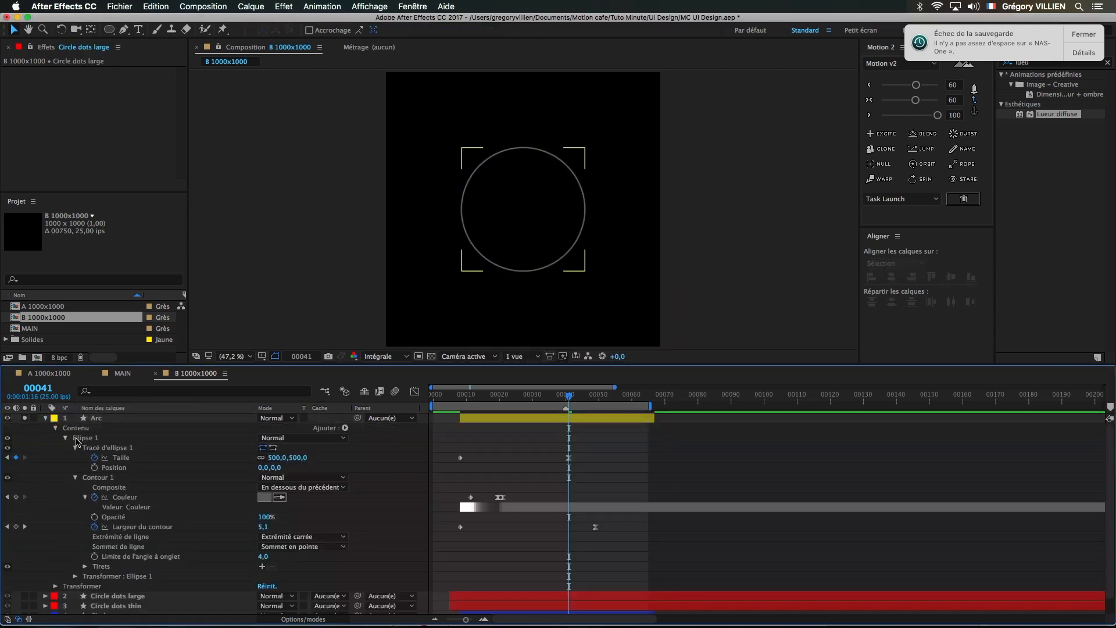
left_click(75, 448)
left_click(75, 457)
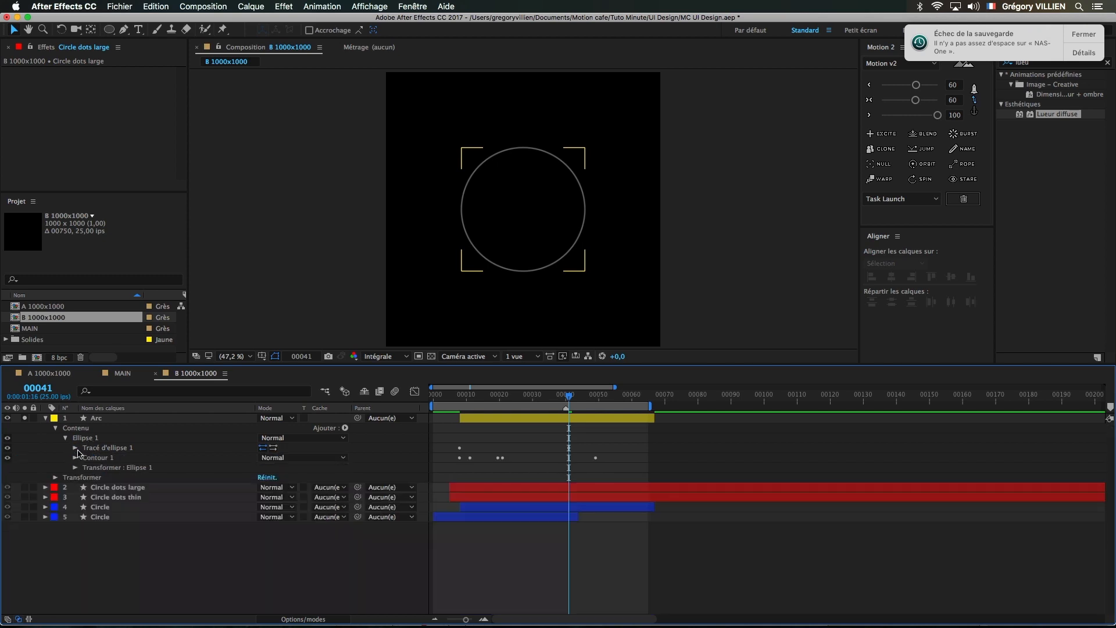
left_click(85, 438)
left_click(345, 427)
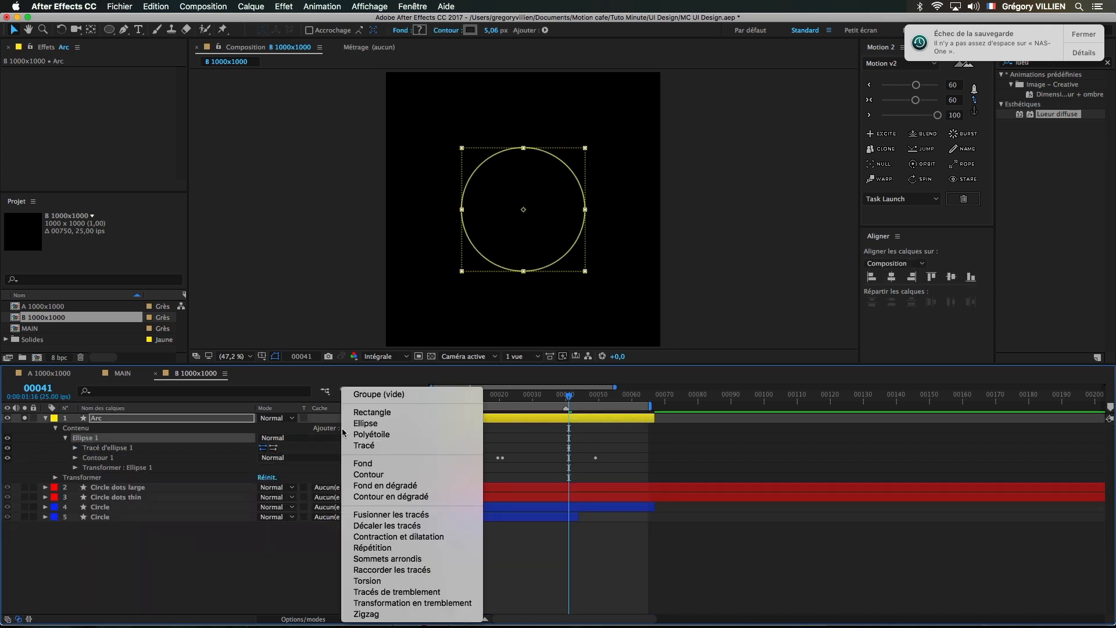
left_click(392, 569)
left_click(75, 457)
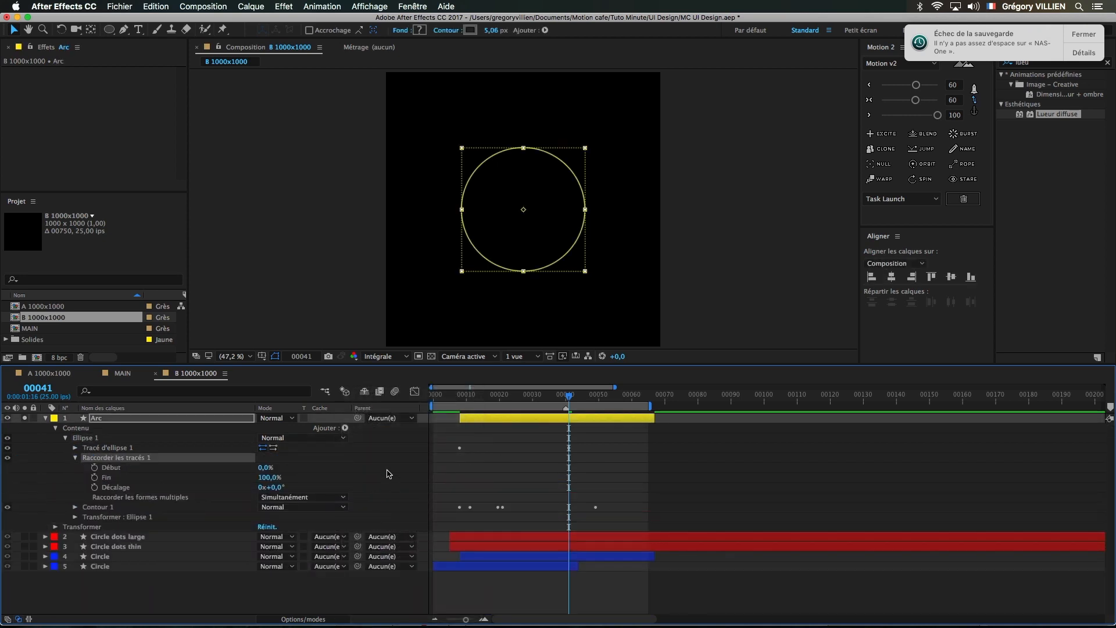
left_click(386, 471)
- Trim the Arc circle to a quarter by setting Fin of Raccorder les tracés to 25 %
left_click_drag(267, 477, 239, 477)
left_click(267, 477)
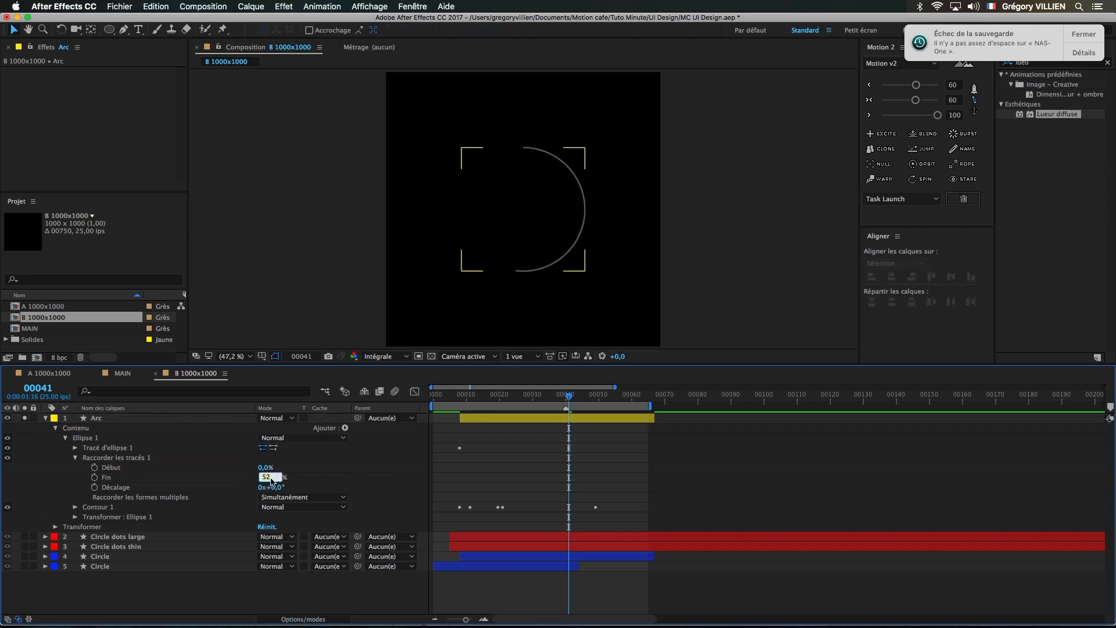
type("50")
key("Return")
left_click(367, 472)
type("25")
key("Return")
left_click(746, 375)
- Turn off solo for the Arc layer and preview it together with the other rings
left_click_drag(471, 398, 562, 398)
left_click(33, 418)
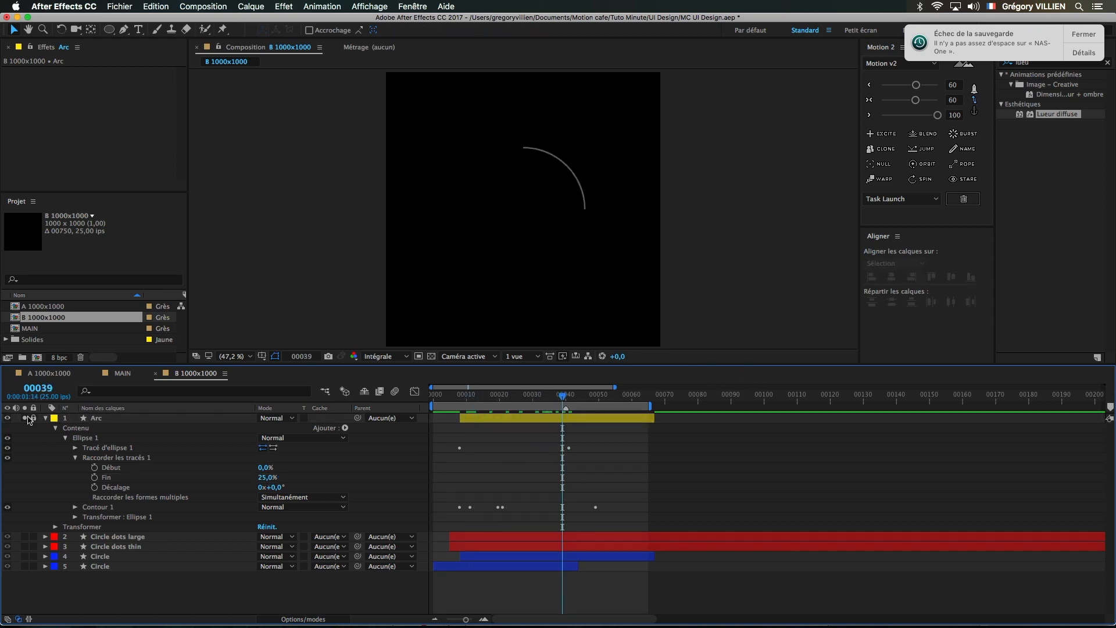
left_click(33, 418)
left_click(24, 418)
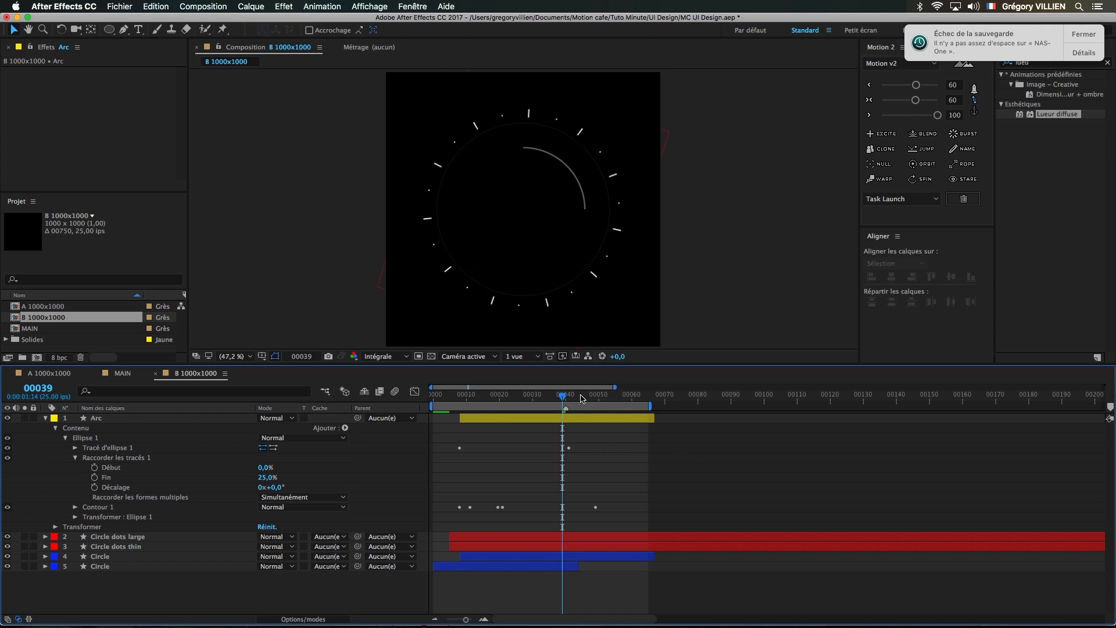
key("space")
- Show the keyframed properties of Arc and set its Taille keyframe at frame 41 to 600
left_click(601, 419)
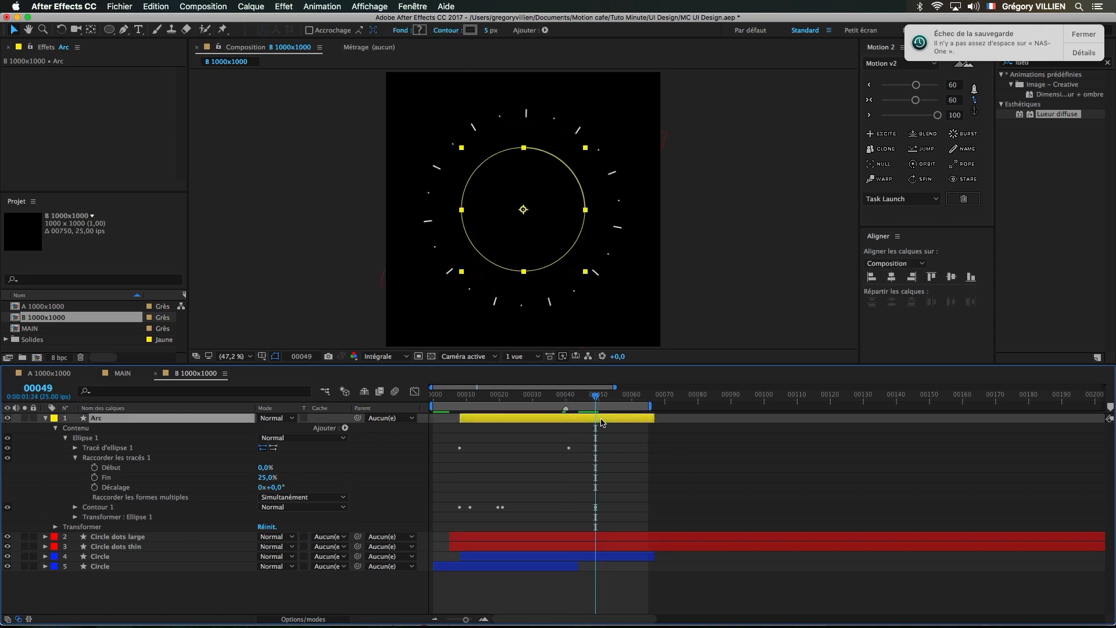
key("u")
key("j")
left_click(604, 437)
left_click(568, 428)
left_click(619, 510)
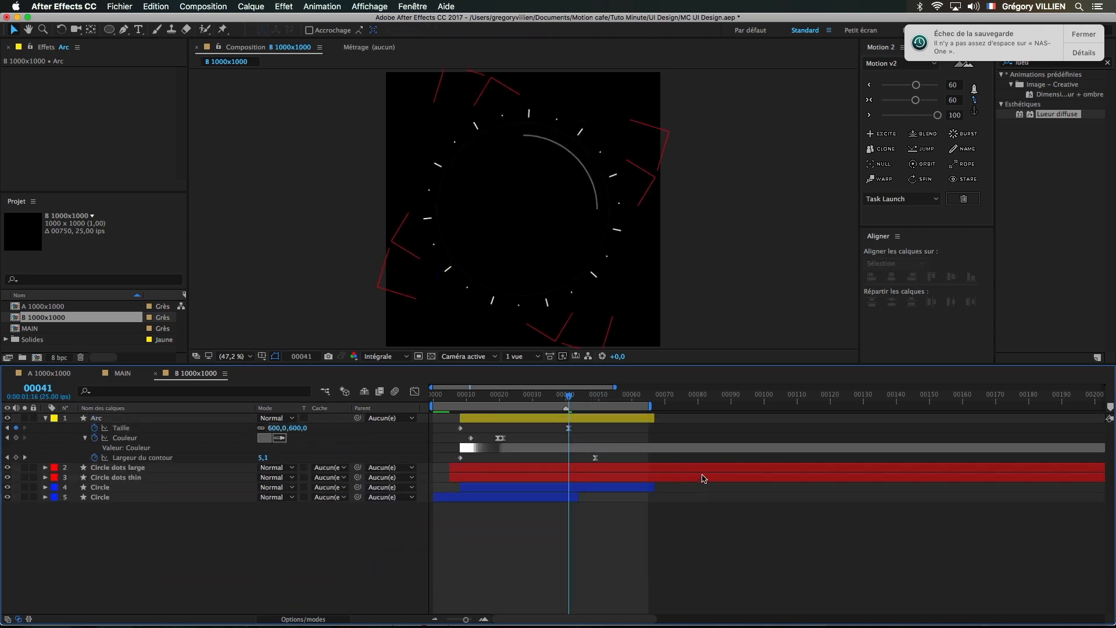
- Set the Largeur du contour keyframe of Arc at frame 49 to 3
key("k")
left_click(264, 458)
type("3")
key("Return")
left_click(490, 520)
- Expand the contents of Arc and set Fin of Raccorder les tracés to 15 %
left_click(139, 419)
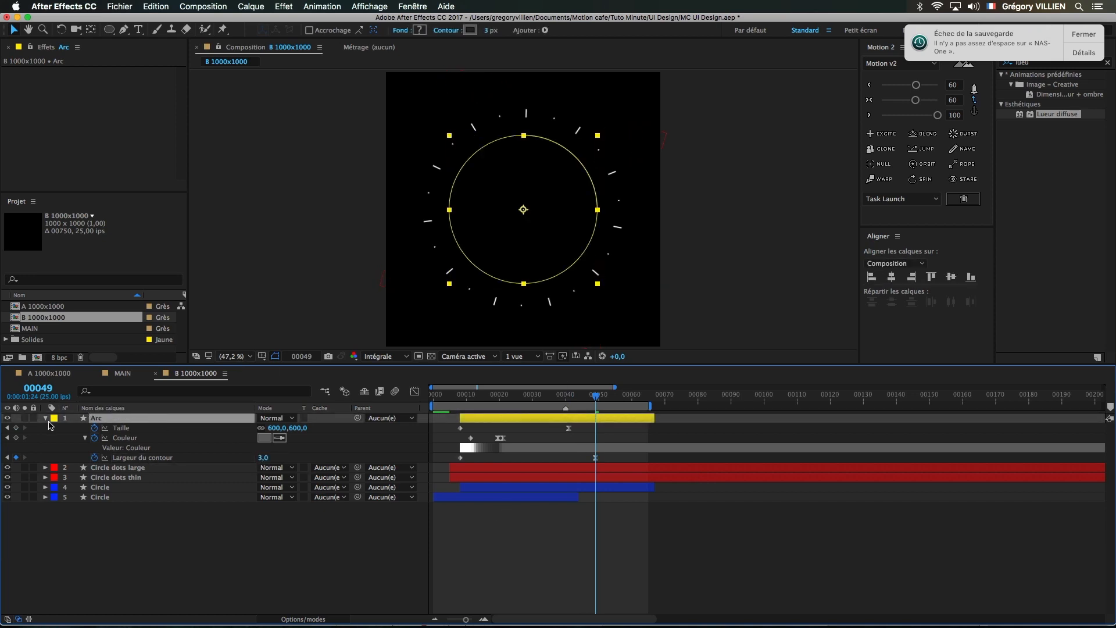
double_click(46, 418)
left_click(75, 487)
left_click(75, 477)
left_click(265, 497)
type("15")
key("Return")
left_click(705, 476)
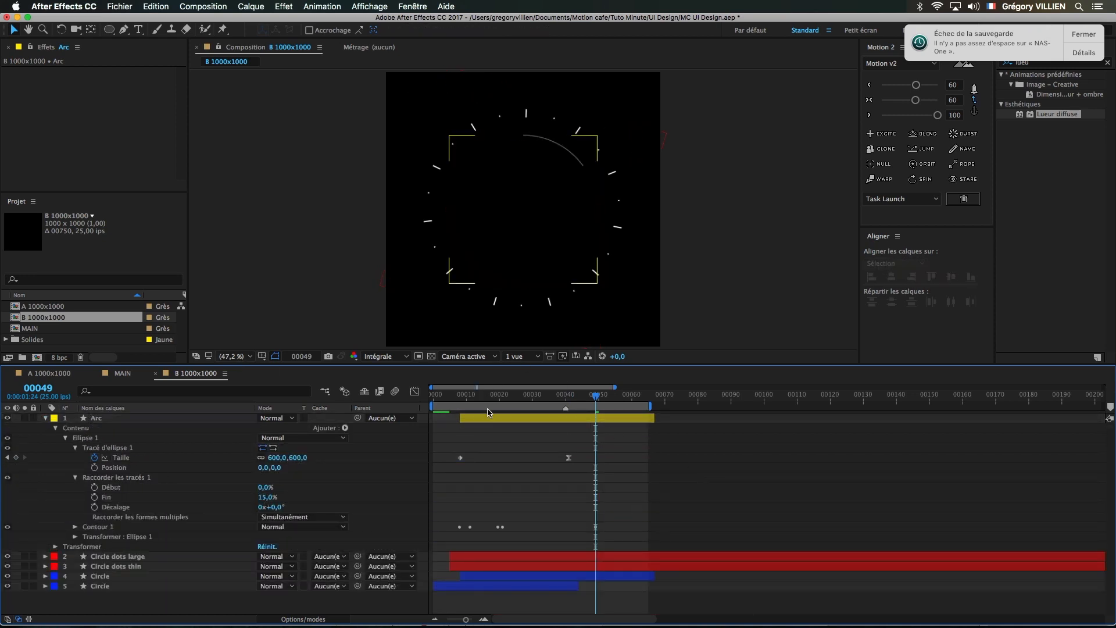
- Add the expression wiggle(0,3,60) to Décalage in Raccorder les tracés of Arc and play the animation
left_click_drag(477, 394, 635, 394)
left_click(627, 418)
left_click(116, 507)
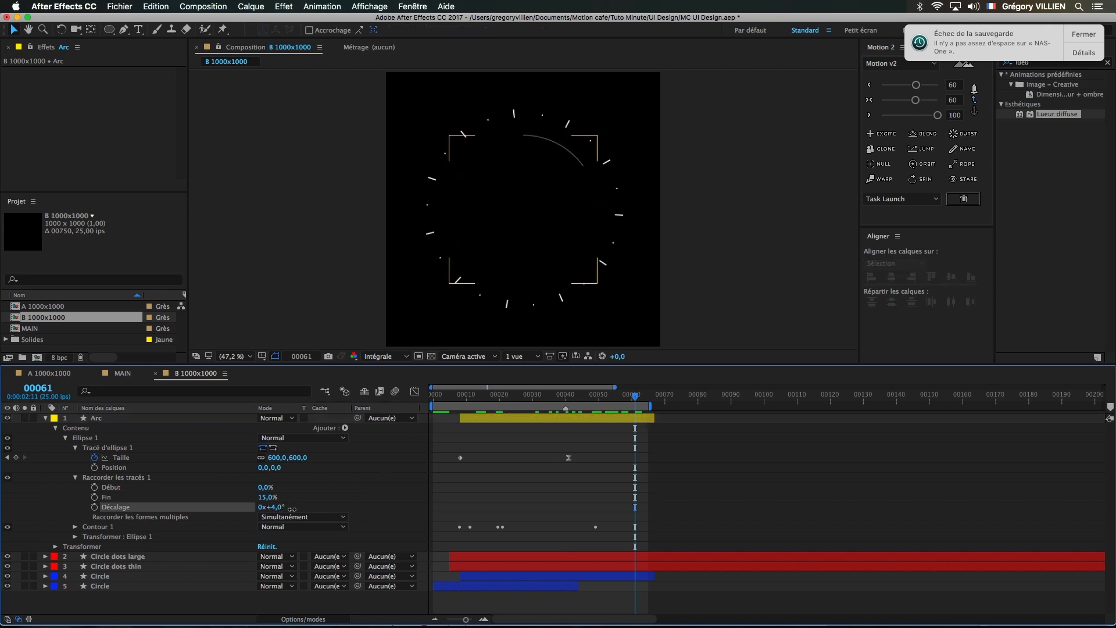
left_click(94, 507, "alt")
type("wiggle")
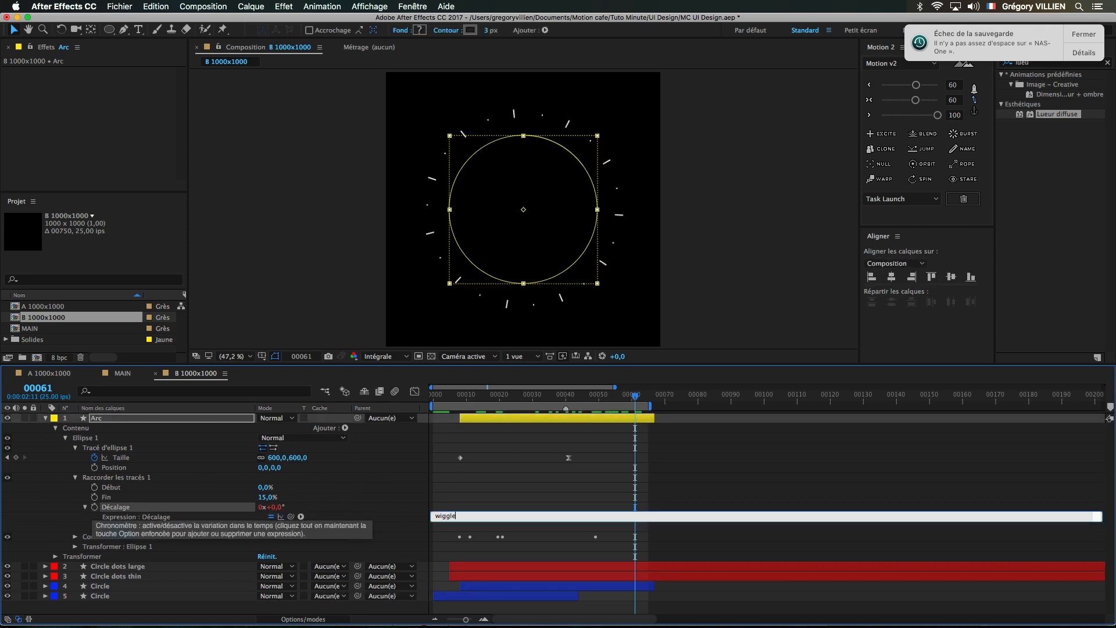
type("(0,3,60)")
left_click(468, 504)
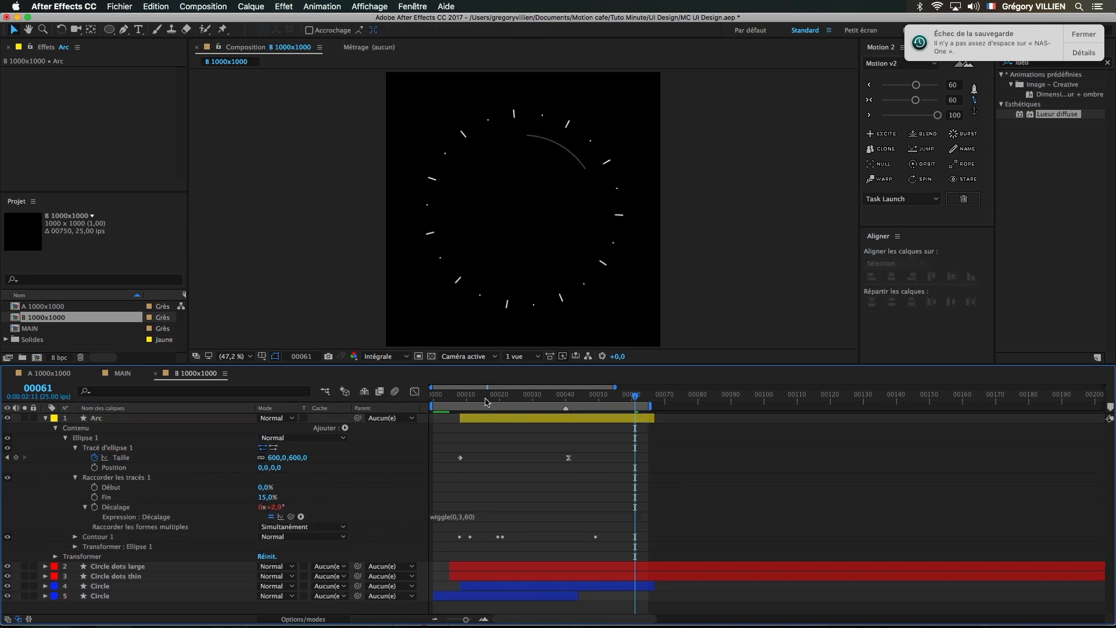
key("space")
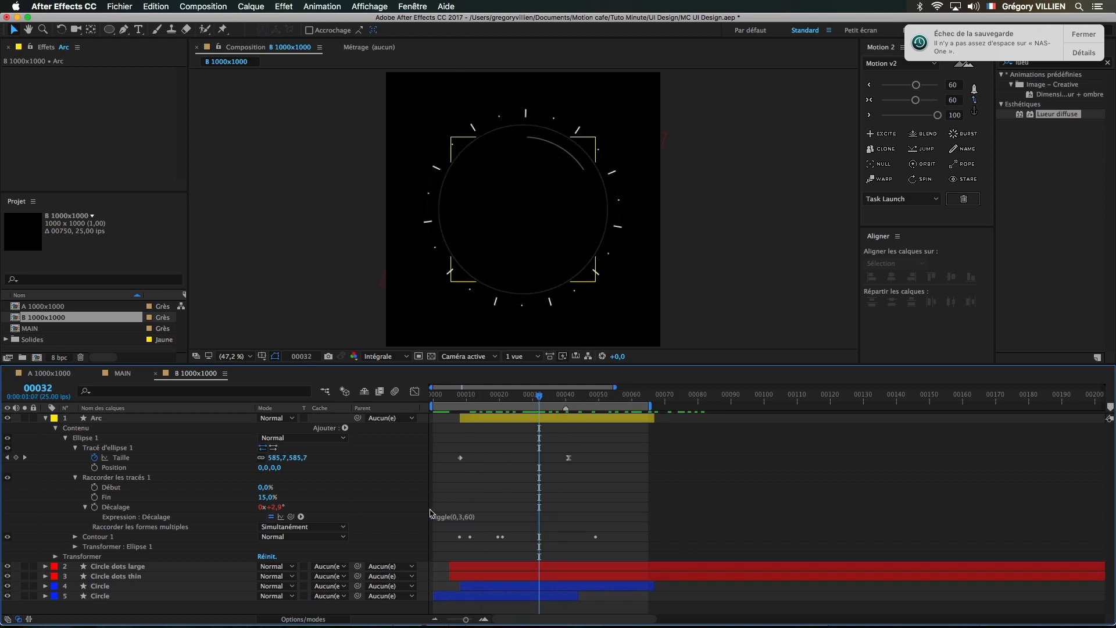
- Correct the Décalage expression of Arc to wiggle(0.3,60) and preview the motion
left_click(467, 515)
left_click(538, 491)
key("space")
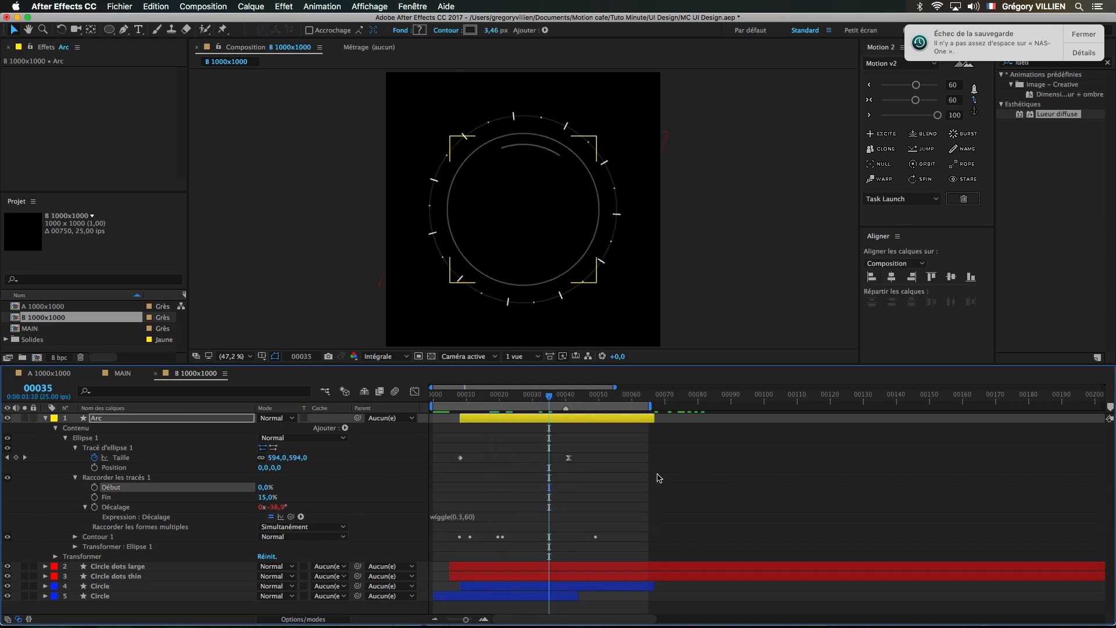
left_click(657, 476)
- Change the Décalage expression of Arc to wiggle(0.3,150) and scrub through the animation
left_click_drag(611, 397, 502, 440)
left_click(477, 515)
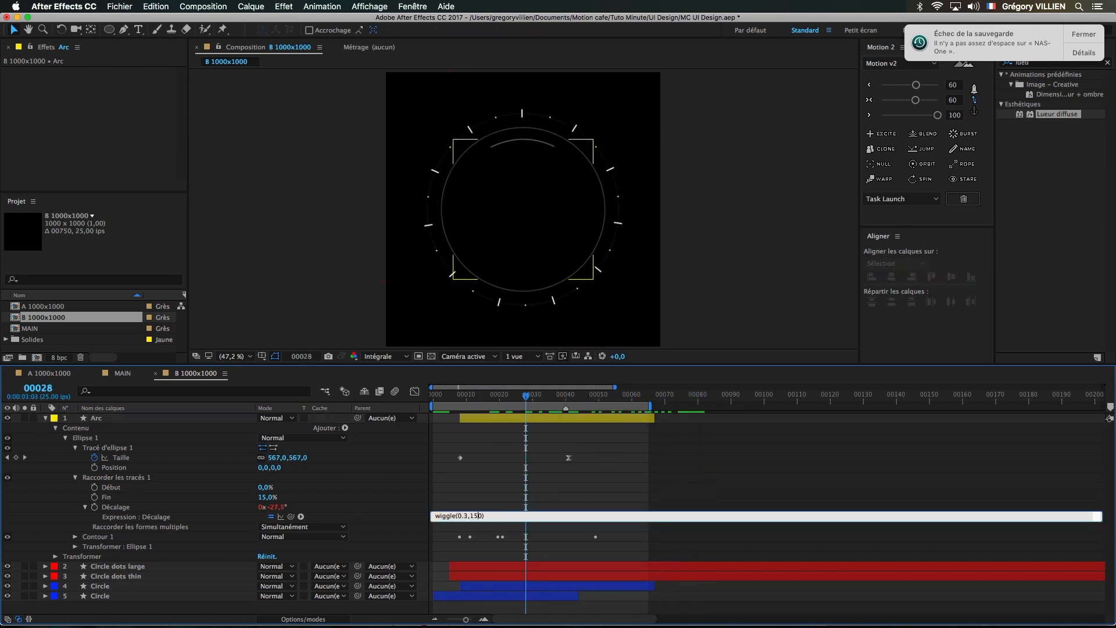
left_click(611, 489)
left_click_drag(528, 397, 582, 410)
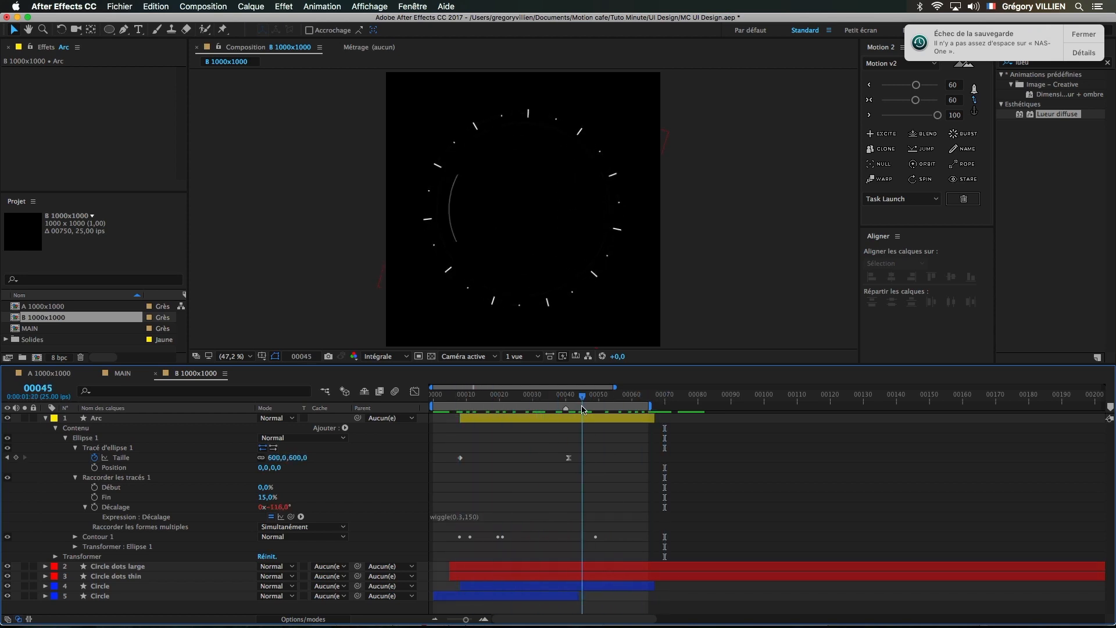
- Duplicate the Arc layer
left_click(121, 419)
key("super+d")
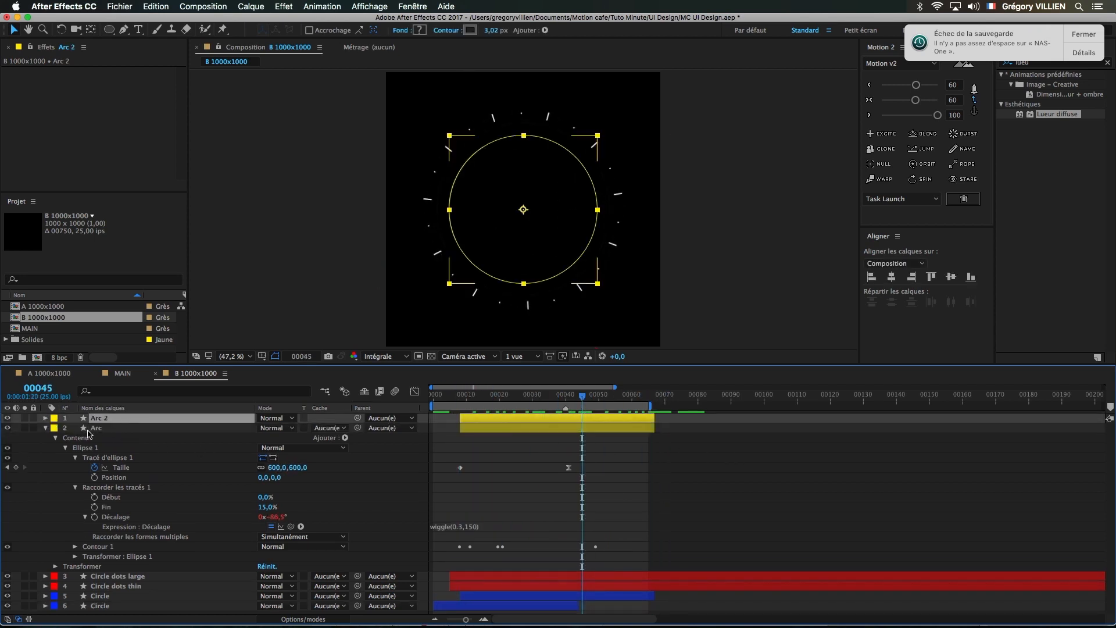
left_click(684, 435)
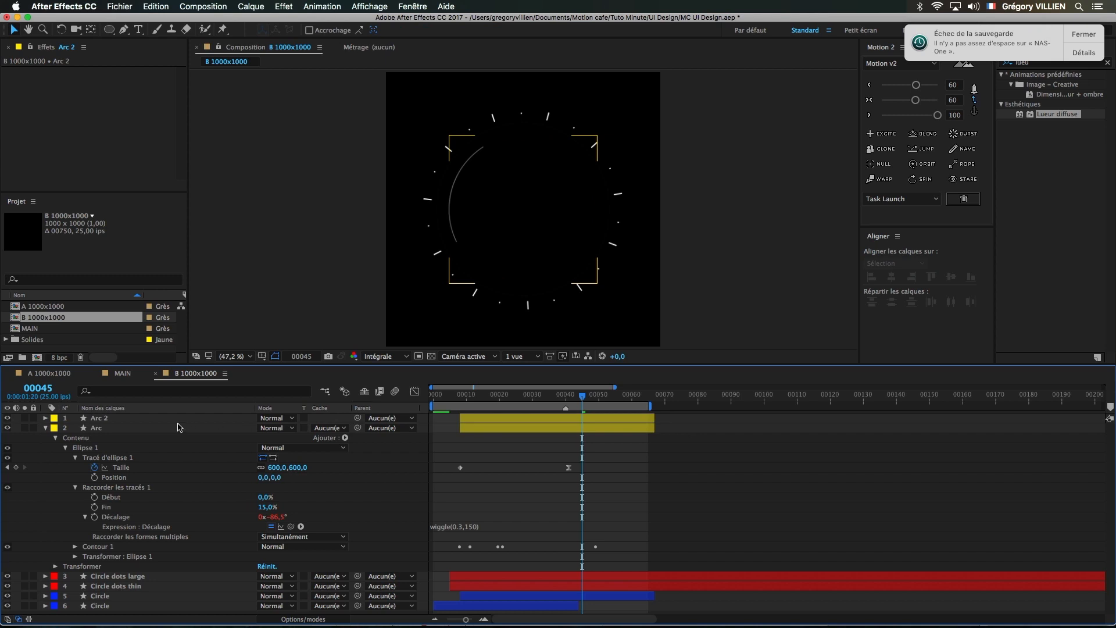
- Show the Décalage expression of Arc 2 and change it to value+wiggle(0.3,150)
left_click(159, 419)
key("e")
key("e")
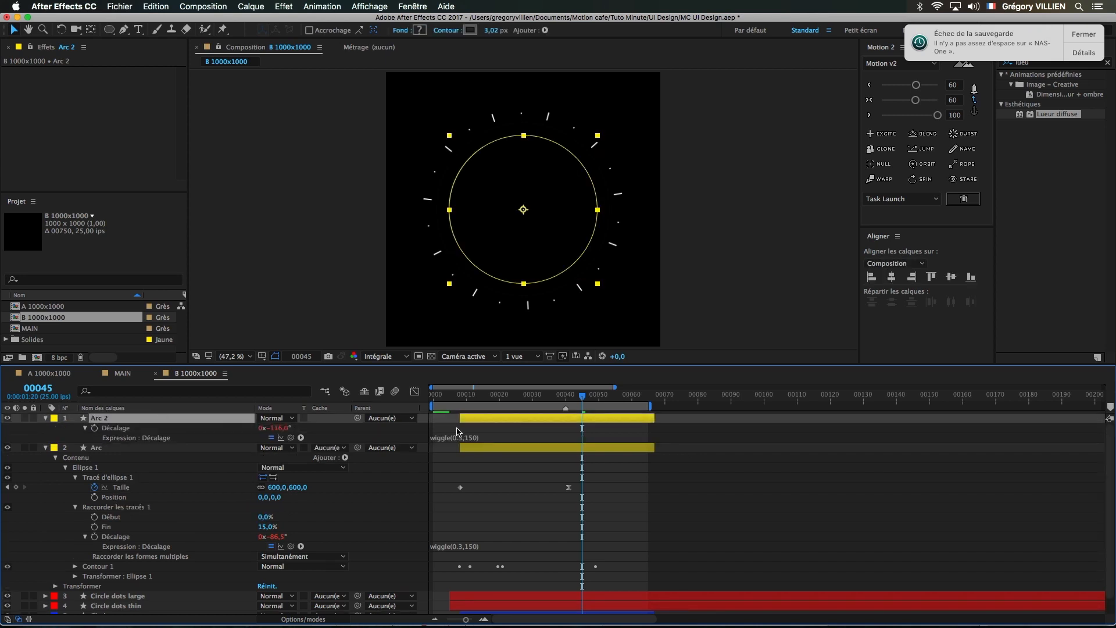
left_click(464, 437)
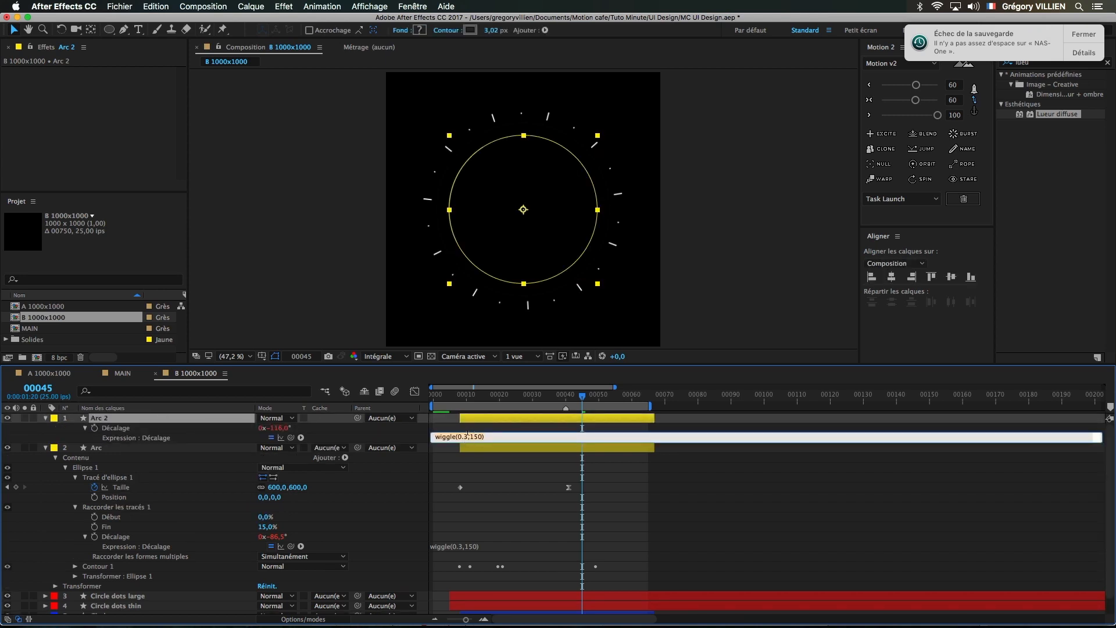
left_click(688, 463)
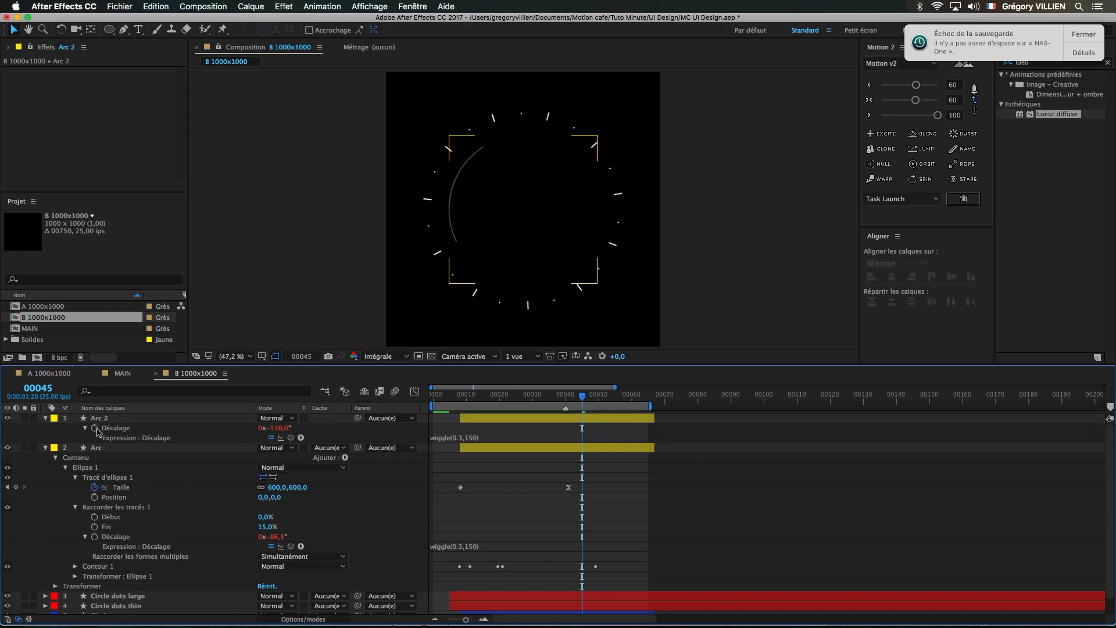
left_click(433, 439)
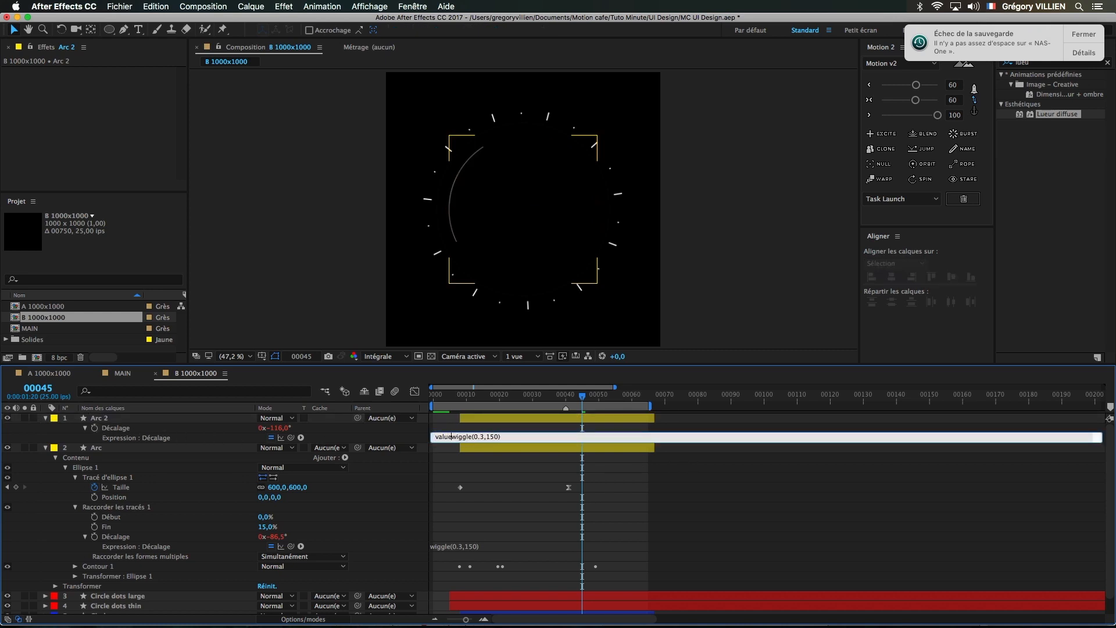
type("value+")
key("KP_Enter")
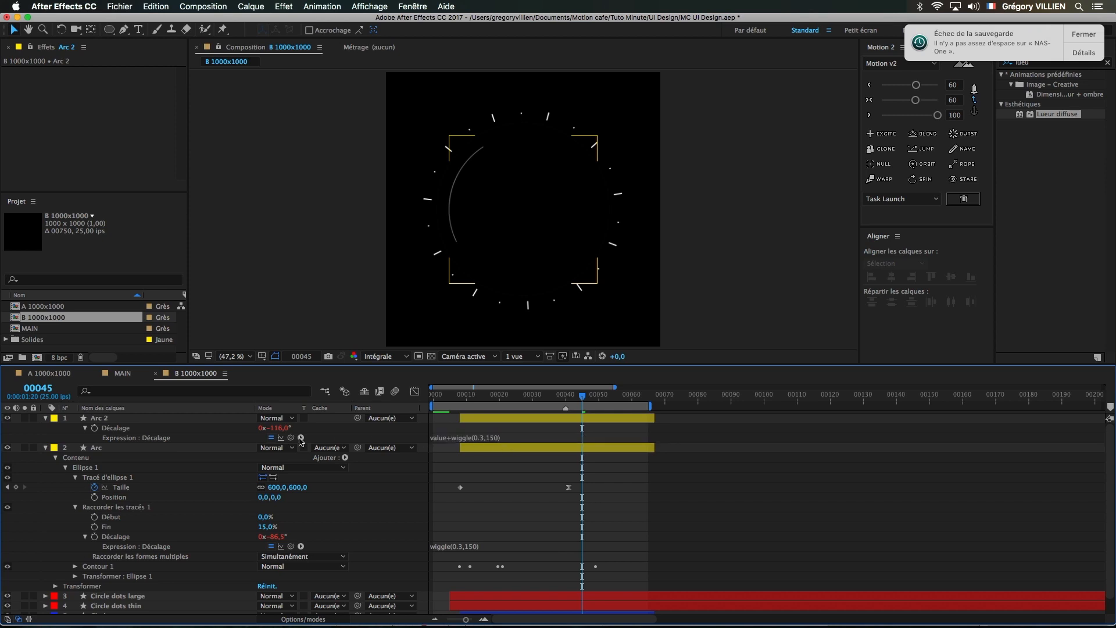
- Offset the Décalage of Arc 2 so its arc sits opposite the one of Arc, and scrub through the animation
left_click_drag(278, 430, 240, 431)
left_click(734, 484)
left_click_drag(503, 397, 572, 396)
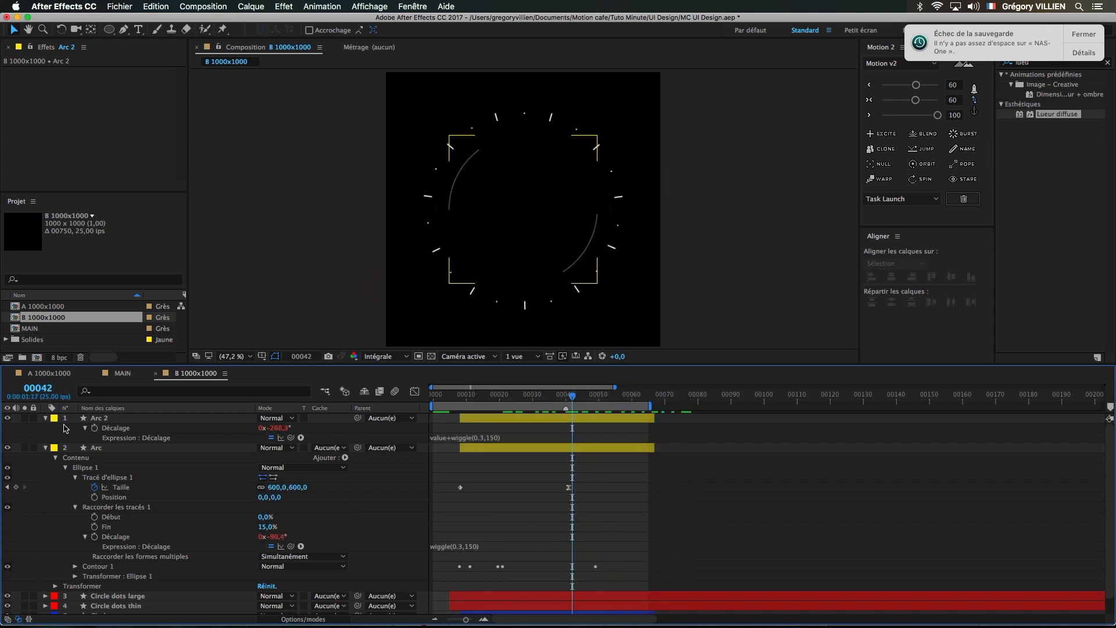
- Expand the contents of Arc 2 and set Fin of its Raccorder les tracés to 5 %
double_click(47, 418)
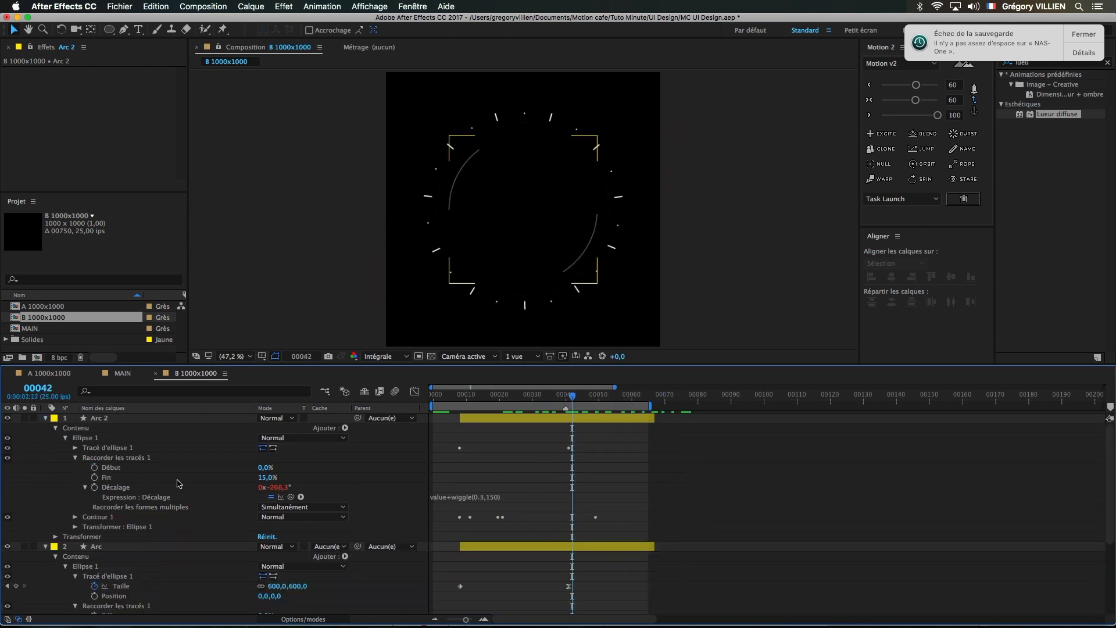
left_click(268, 478)
type("5")
key("Return")
left_click(635, 436)
- Show the keyframed properties of Arc 2, rename that layer Arc low, and rename Arc as Arc high
left_click(141, 419)
key("u")
key("Return")
key("BackSpace")
key("BackSpace")
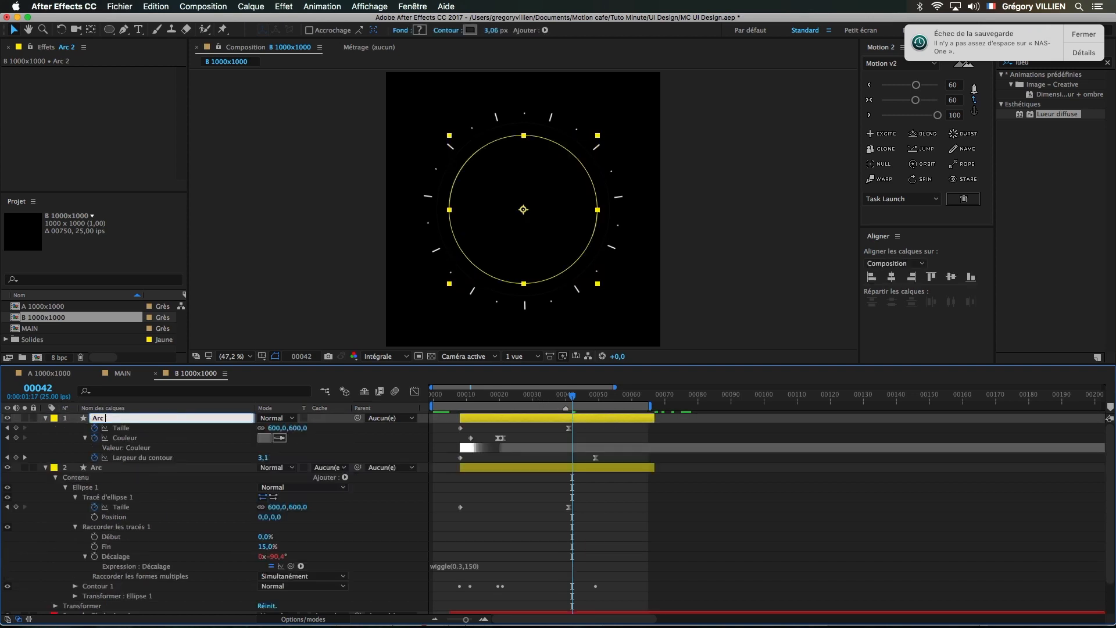
type("low")
key("Return")
key("ctrl+Down")
key("Return")
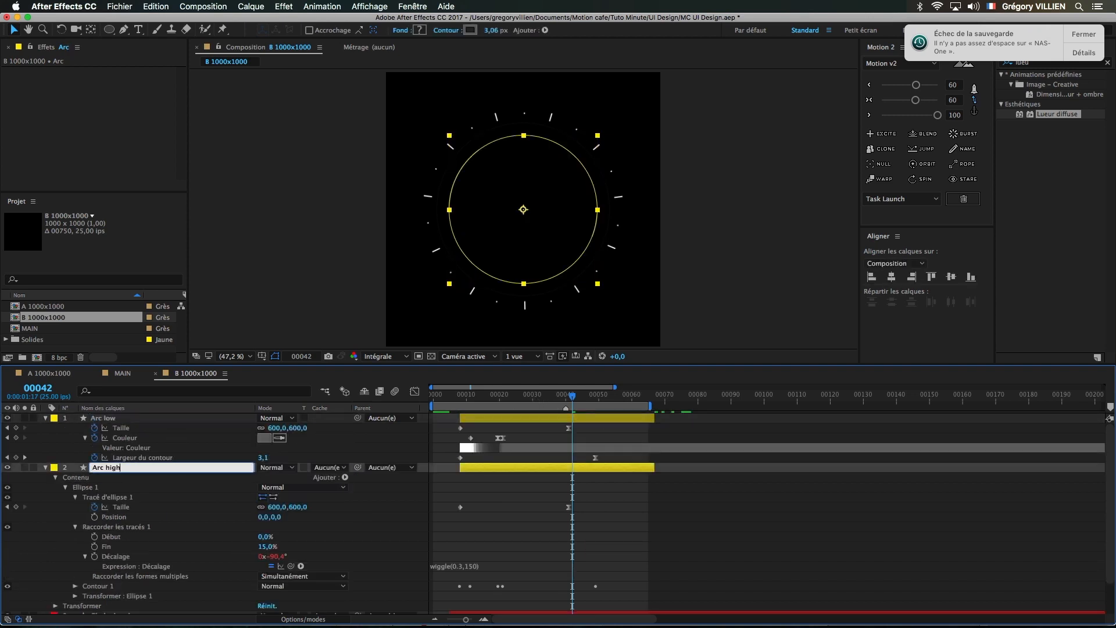
left_click(595, 428)
- Set the Taille keyframe of Arc low at frame 41 to 550 and preview both arcs
key("Page_Up")
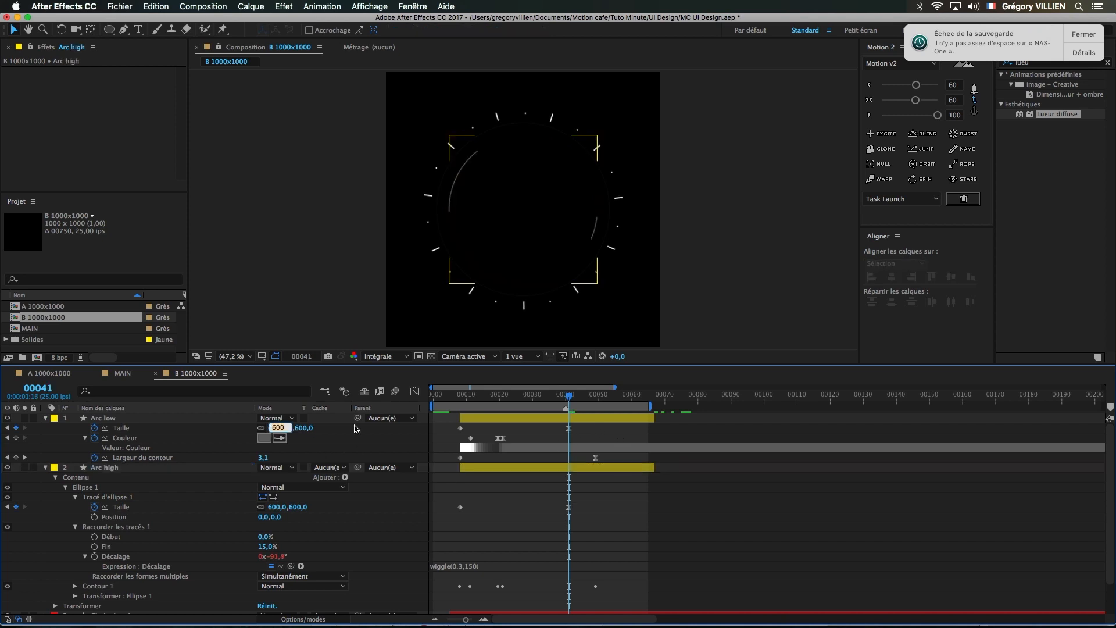
type("550")
key("Return")
left_click(356, 428)
left_click_drag(569, 397, 520, 413)
key("space")
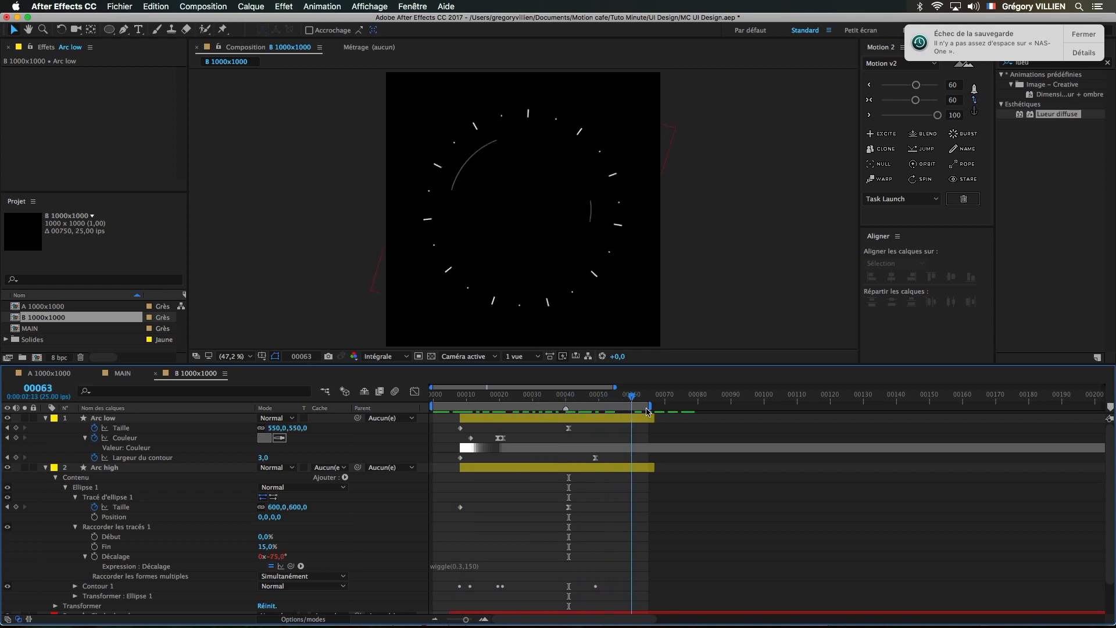
- Set the Largeur du contour keyframe of Arc low at frame 49 to 5
key("Page_Up")
key("Page_Up")
key("Page_Up")
key("Page_Up")
key("Page_Up")
key("Page_Up")
key("Page_Up")
key("Page_Up")
key("Page_Up")
key("Page_Up")
key("Page_Up")
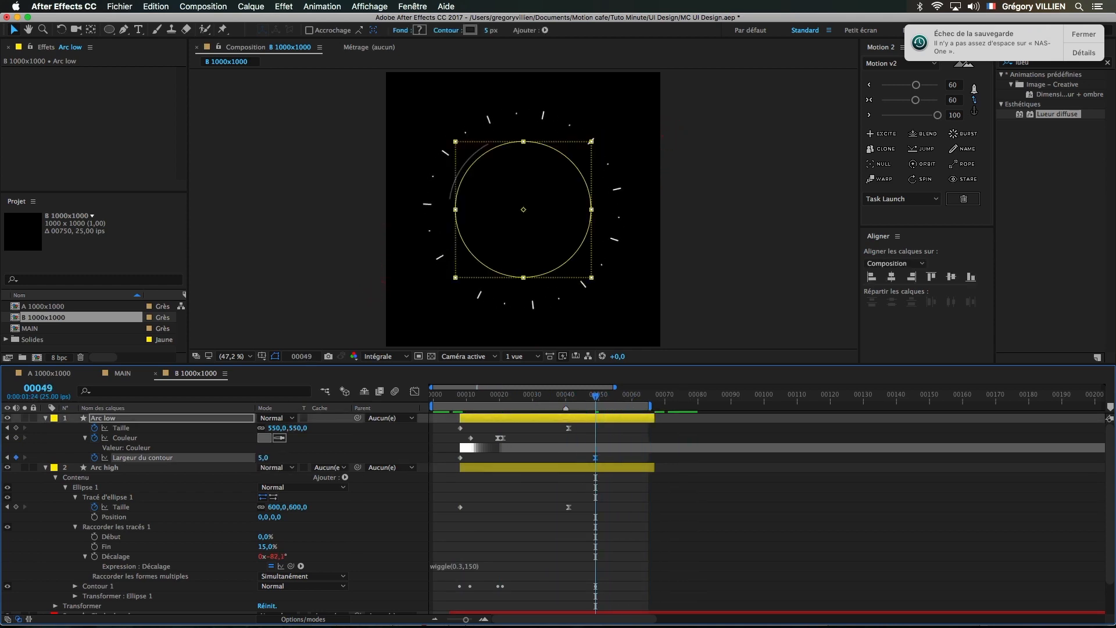
- Enlarge the Taille keyframe of Arc low at frame 41 to 885
key("j")
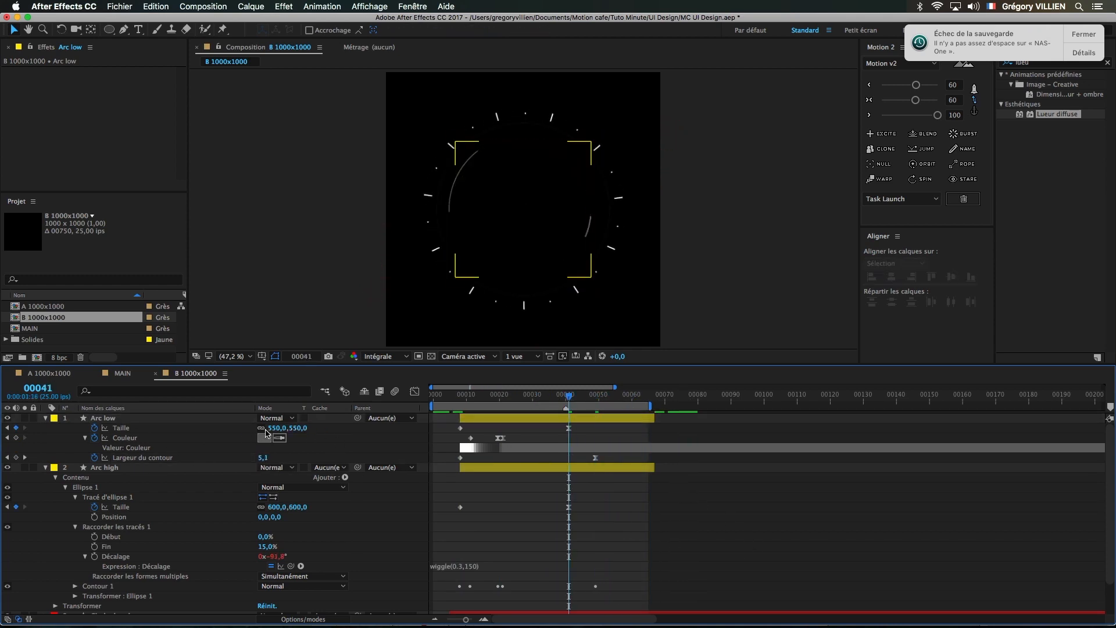
left_click_drag(268, 431, 450, 409)
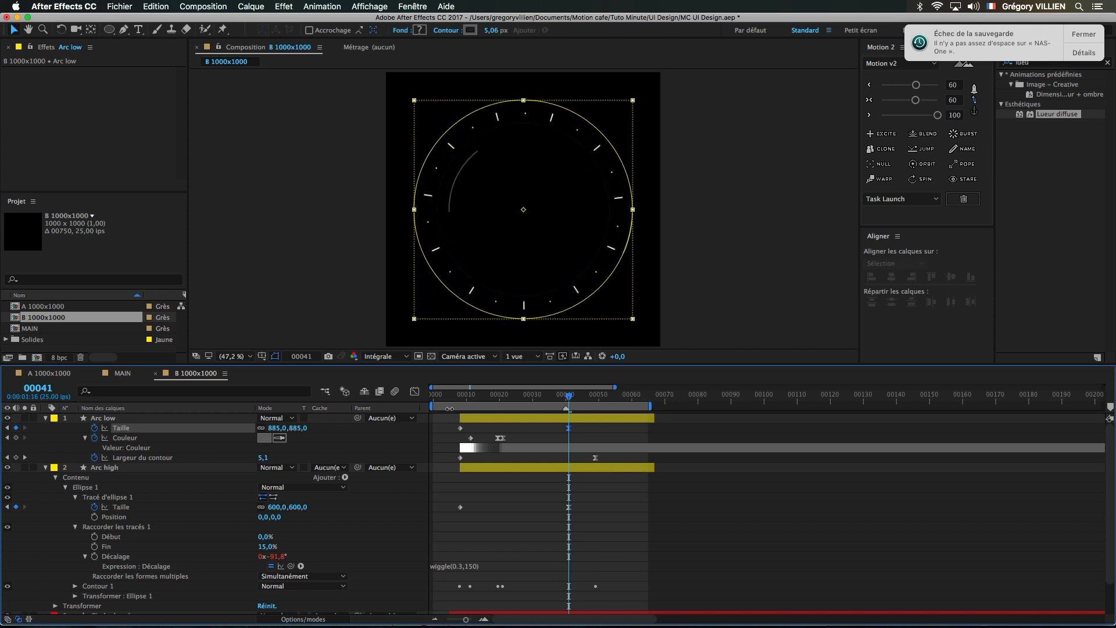
left_click(737, 535)
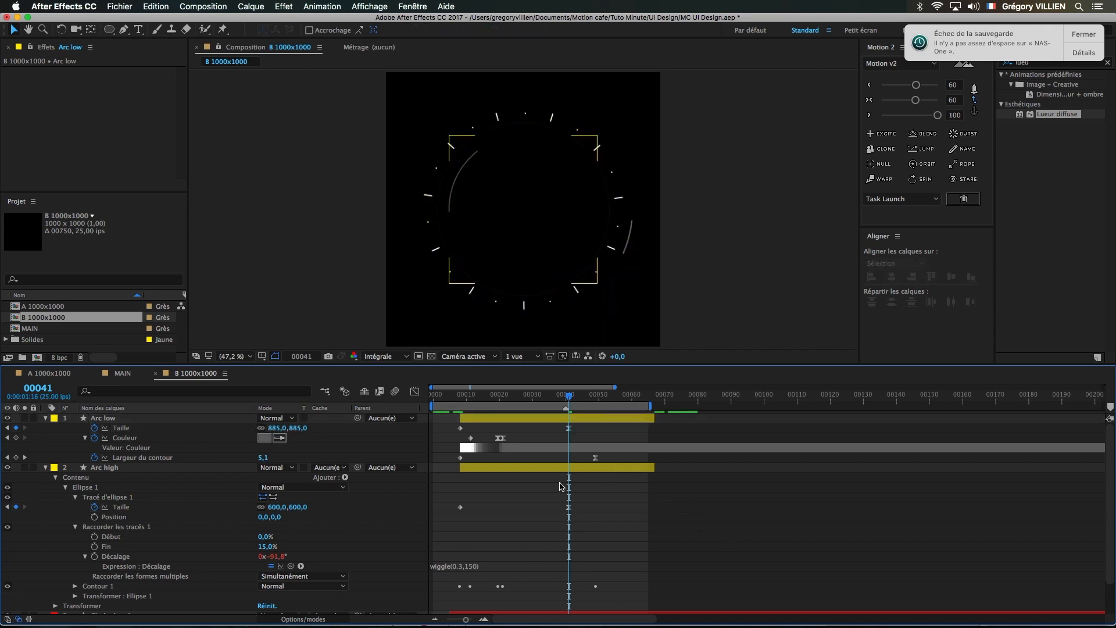
- Set the Fin value of Arc low's Raccorder les tracés 1 to 50%
left_click(46, 418)
left_click(46, 418)
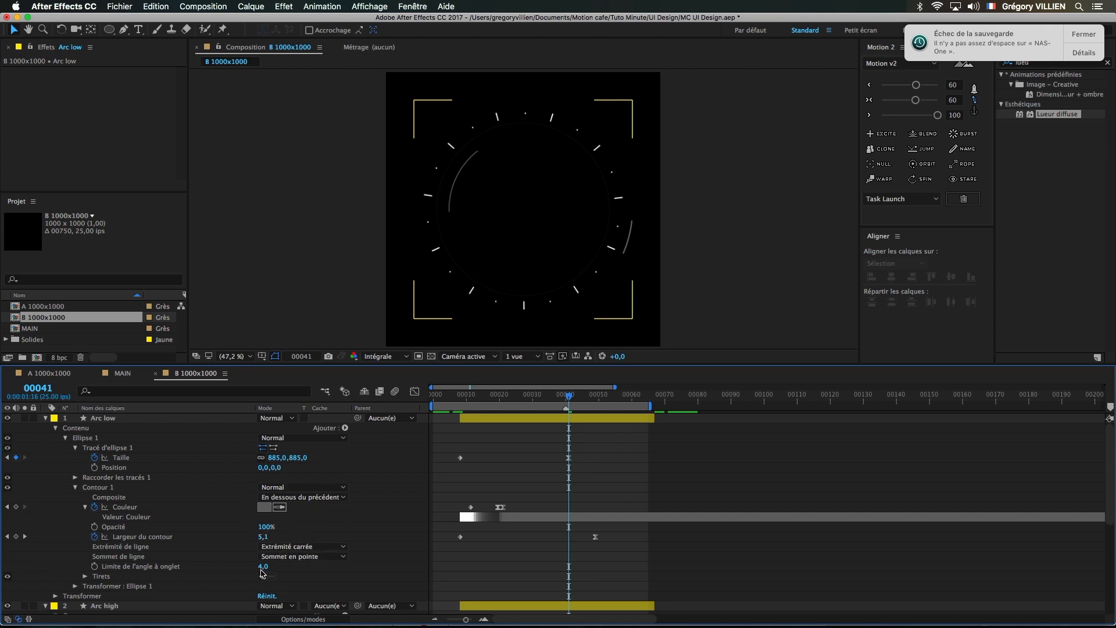
left_click(75, 488)
left_click(75, 477)
type("1")
key("Return")
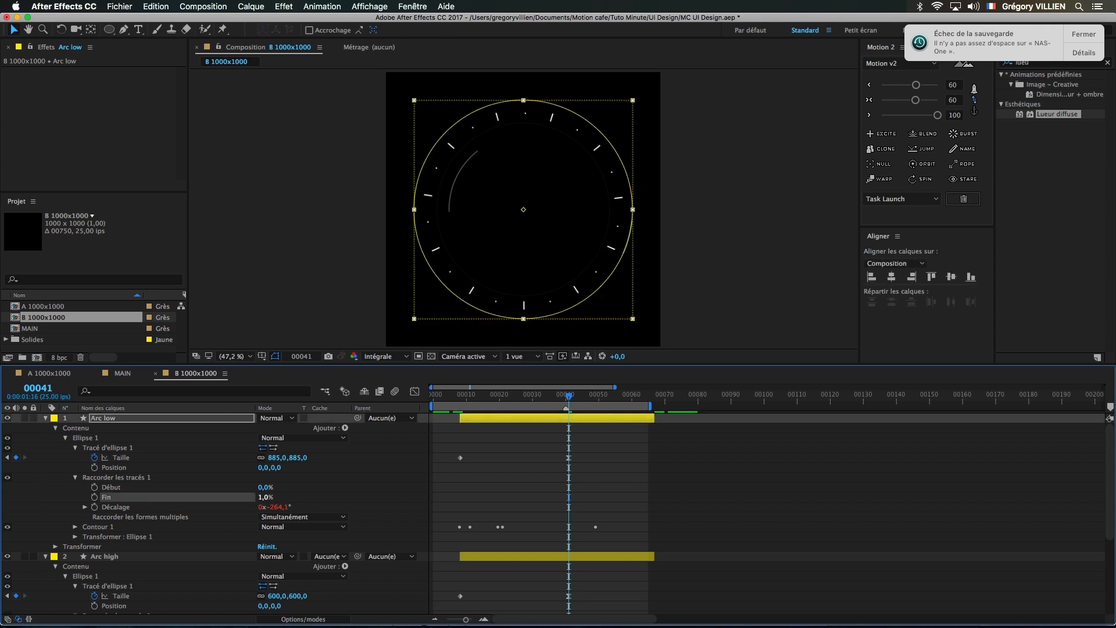
left_click(570, 496)
left_click(275, 498)
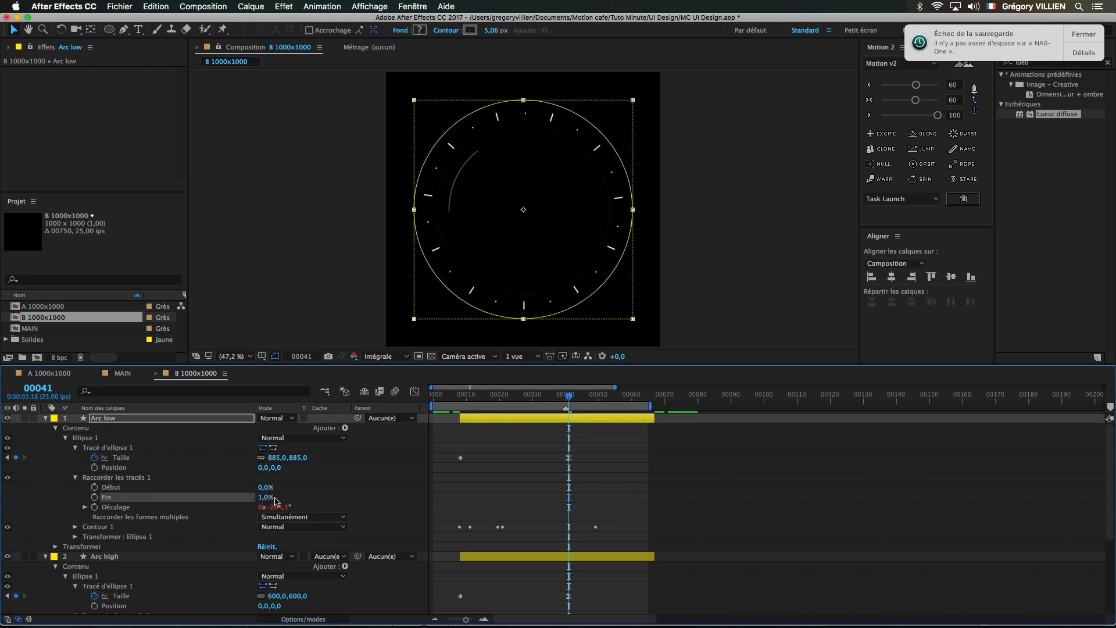
type("50")
key("Return")
left_click(660, 488)
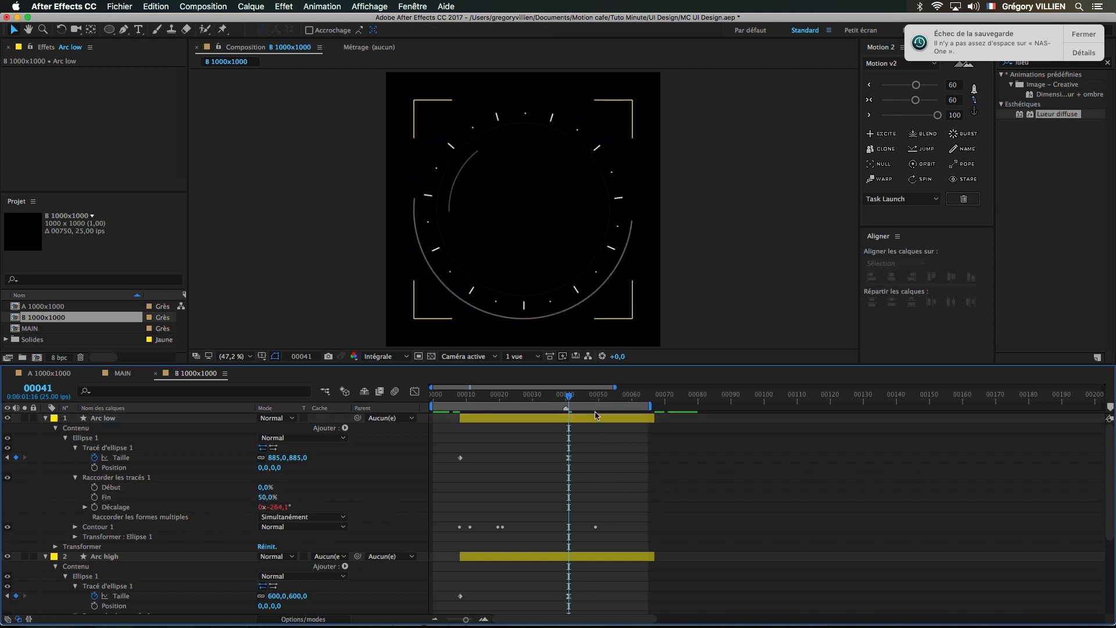
- Set the Largeur du contour keyframe of Arc low at frame 49 to 2
left_click(597, 415)
key("u")
key("k")
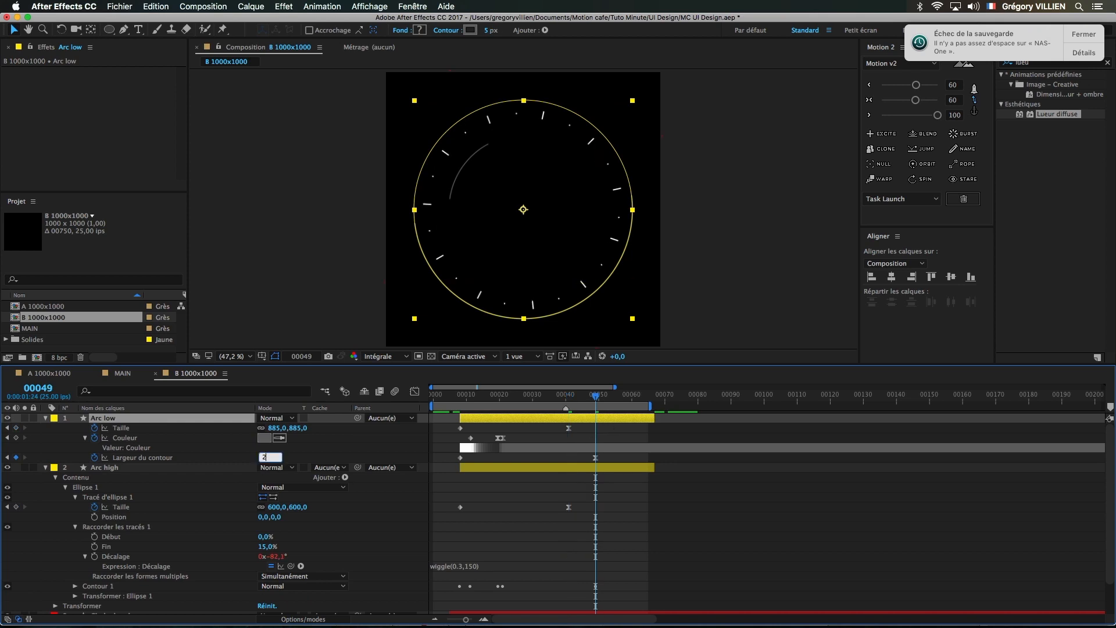
left_click(783, 524)
- Set the Largeur du contour keyframe of Arc high at frame 49 to 5 and preview the arcs
left_click(598, 468)
key("u")
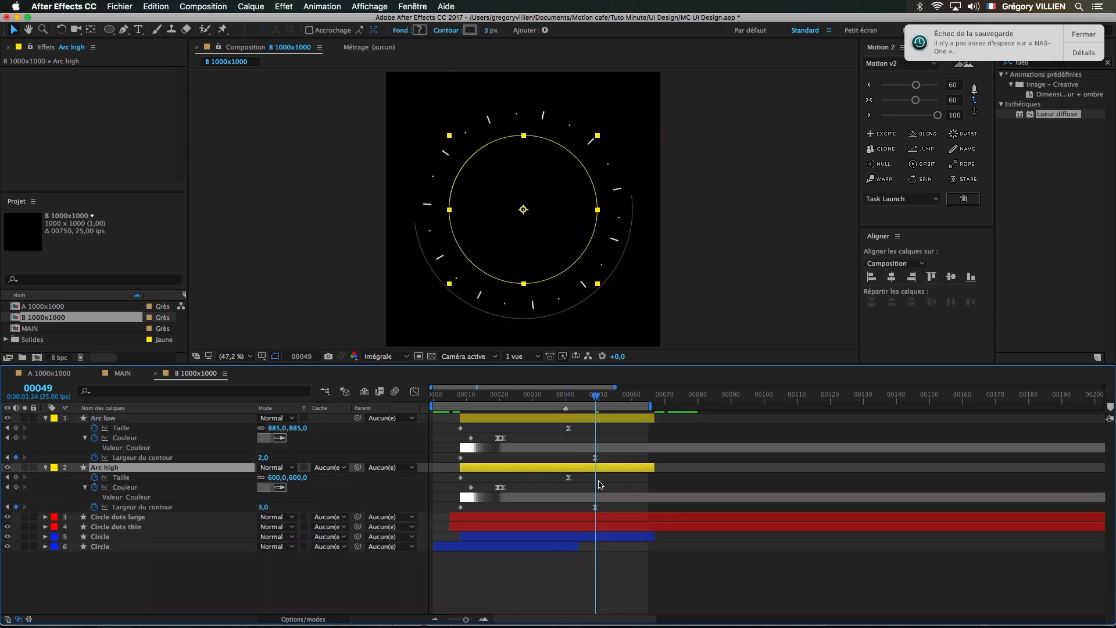
left_click_drag(264, 510, 274, 511)
left_click(753, 584)
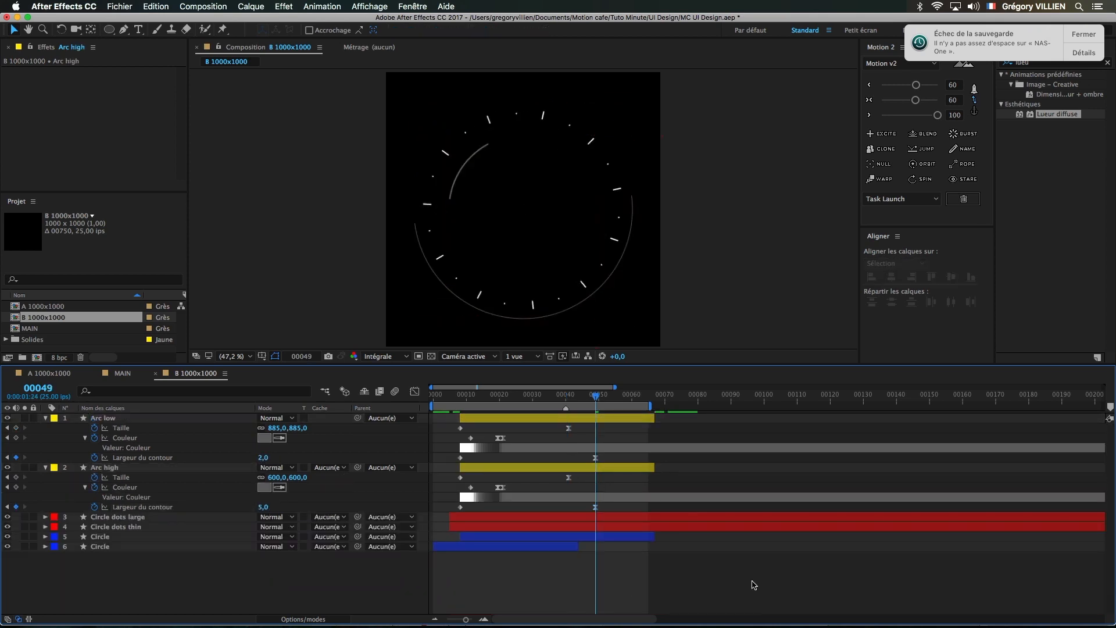
key("space")
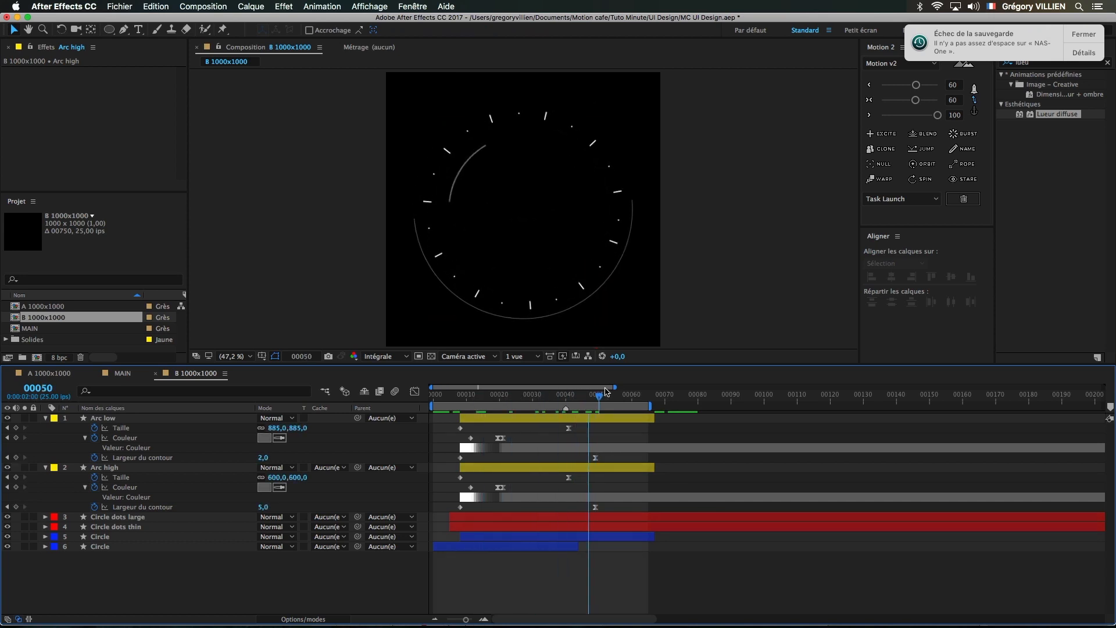
left_click_drag(613, 397, 566, 399)
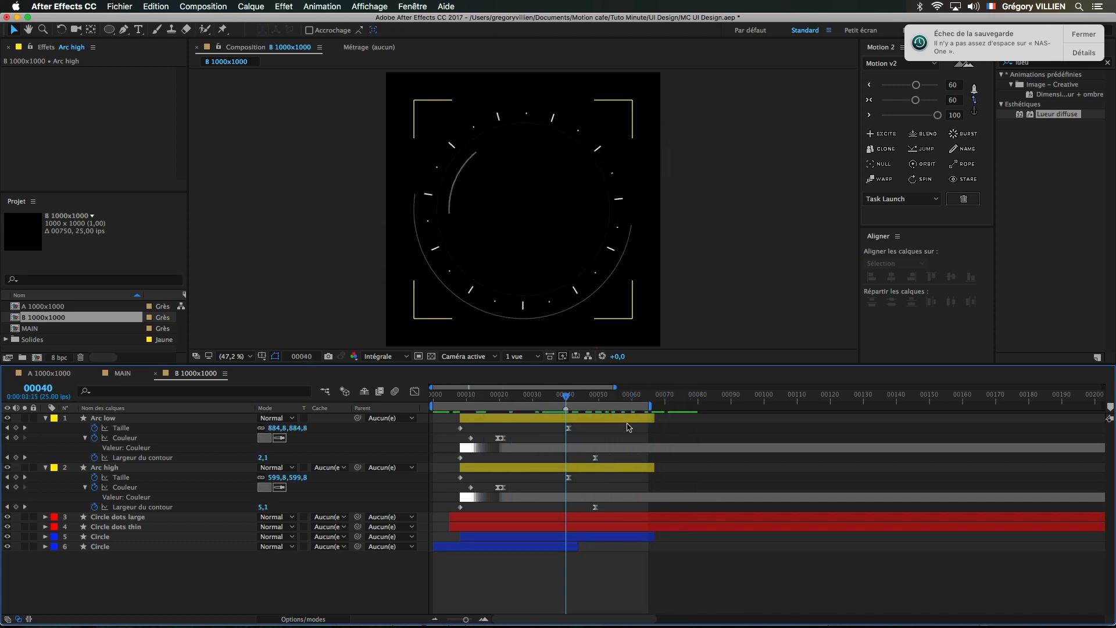
- Extend the Arc low and Arc high layers to the end of the composition and collapse all layer properties
left_click(629, 419)
left_click(641, 468, "shift")
scroll(668, 474, "down", 3)
scroll(670, 473, "down", 2)
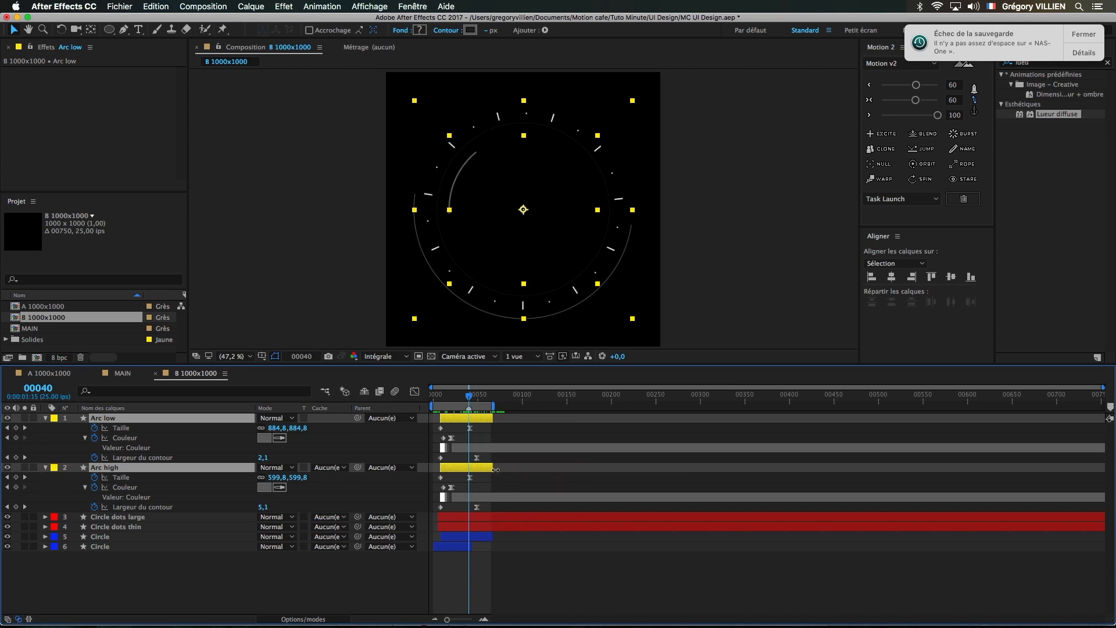
left_click_drag(494, 469, 1109, 461)
left_click(973, 482)
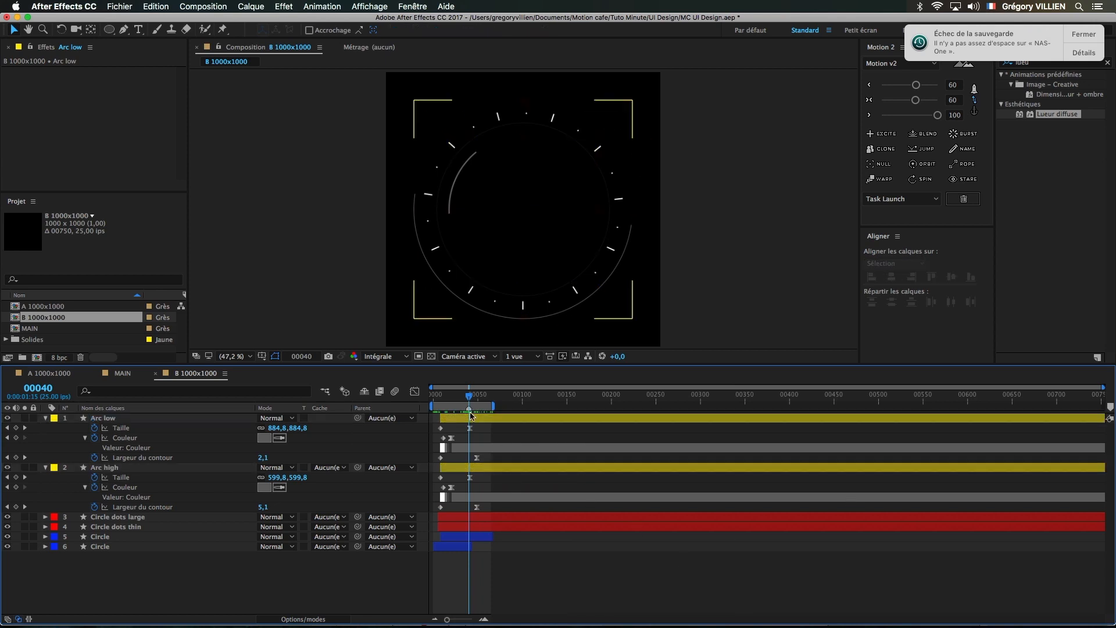
key("super+a")
key("u")
left_click(516, 558)
scroll(508, 523, "up", 3)
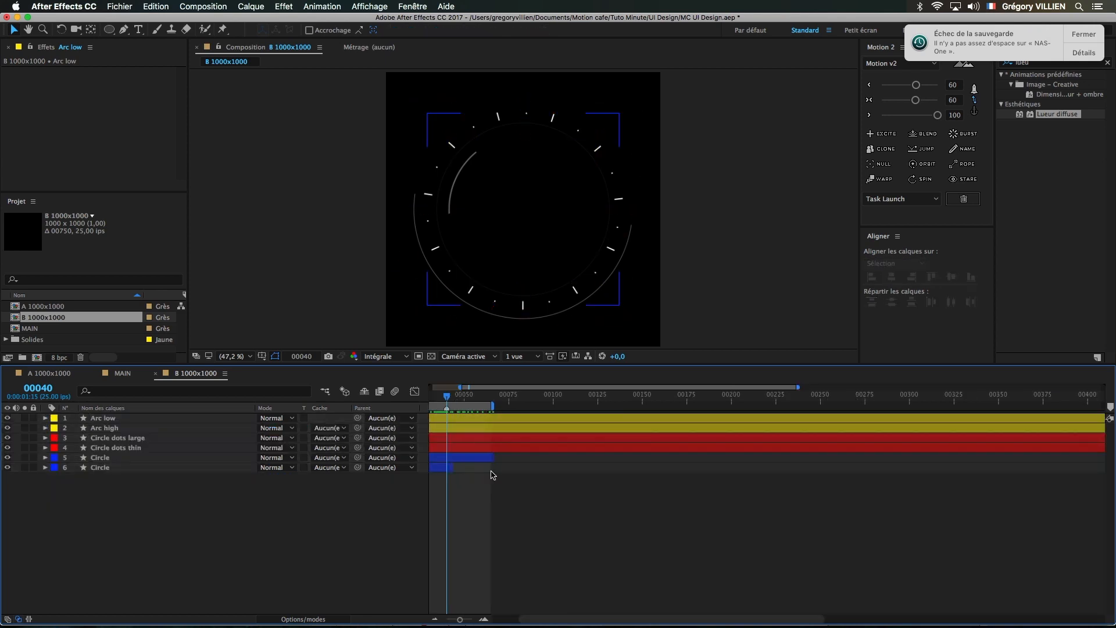
- In the MAIN composition, duplicate the A 1000x1000 layer and replace the duplicate's source with B 1000x1000
left_click(119, 374)
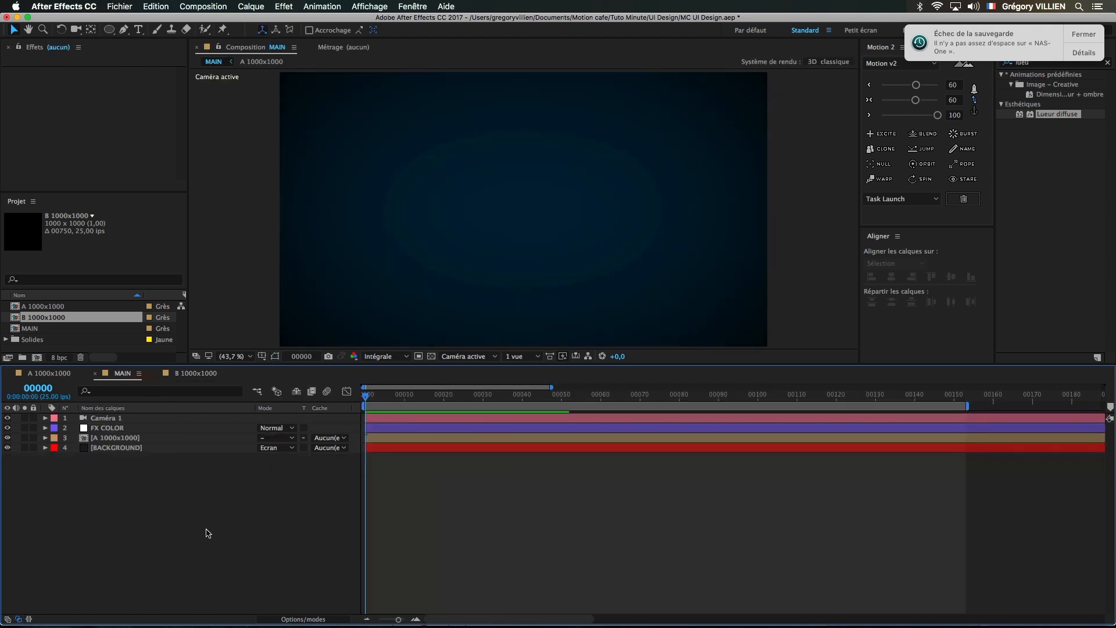
left_click(148, 447)
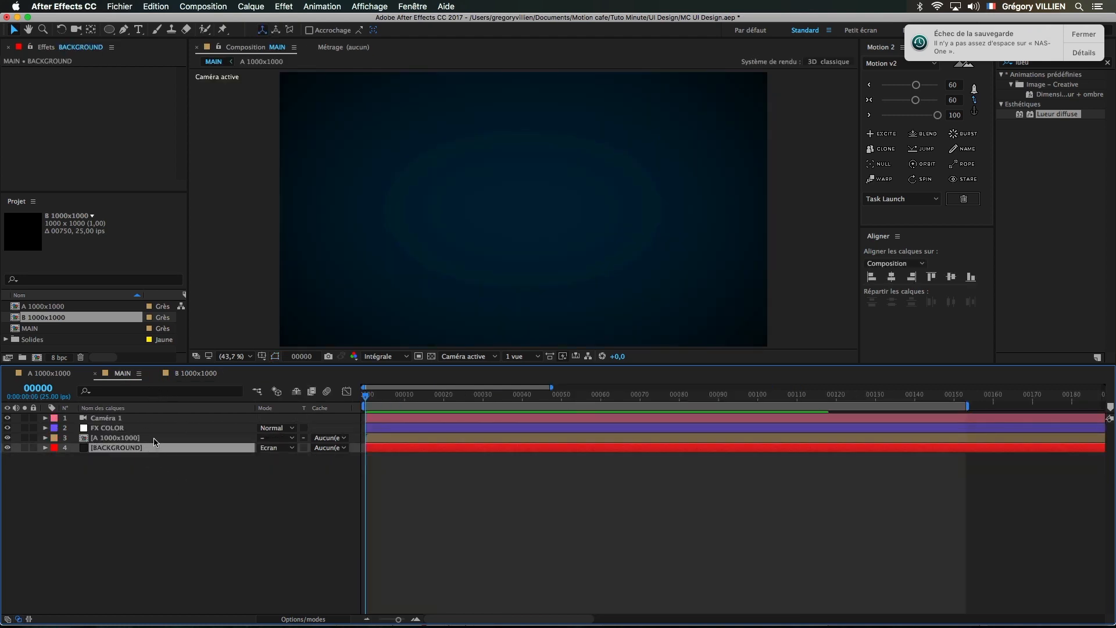
left_click(154, 440)
key("super+d")
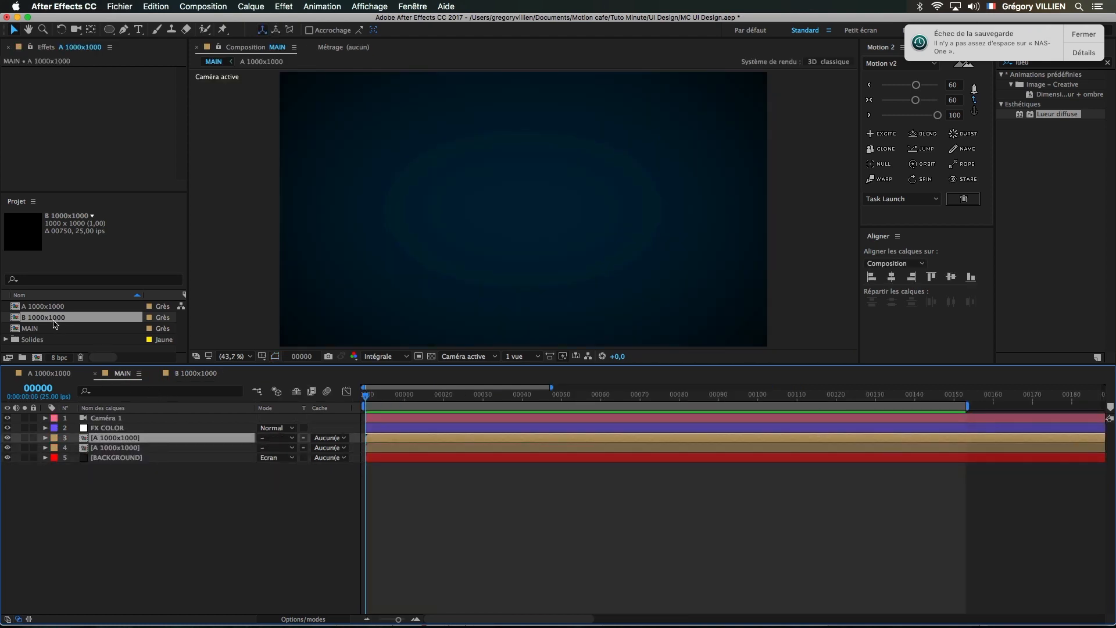
left_click_drag(58, 321, 130, 443)
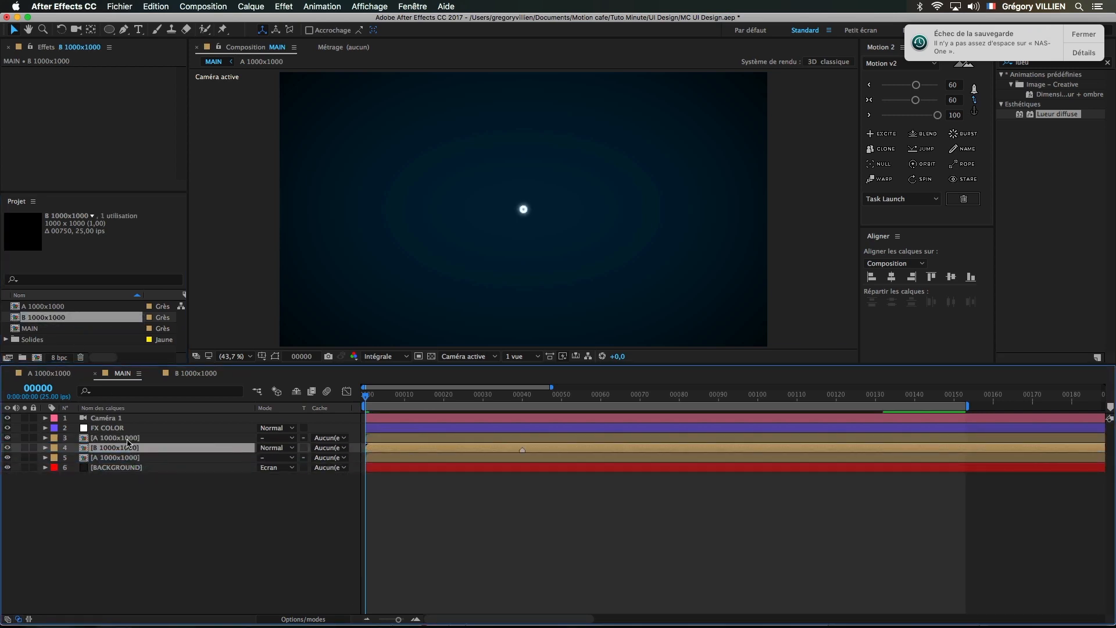
key("super+z")
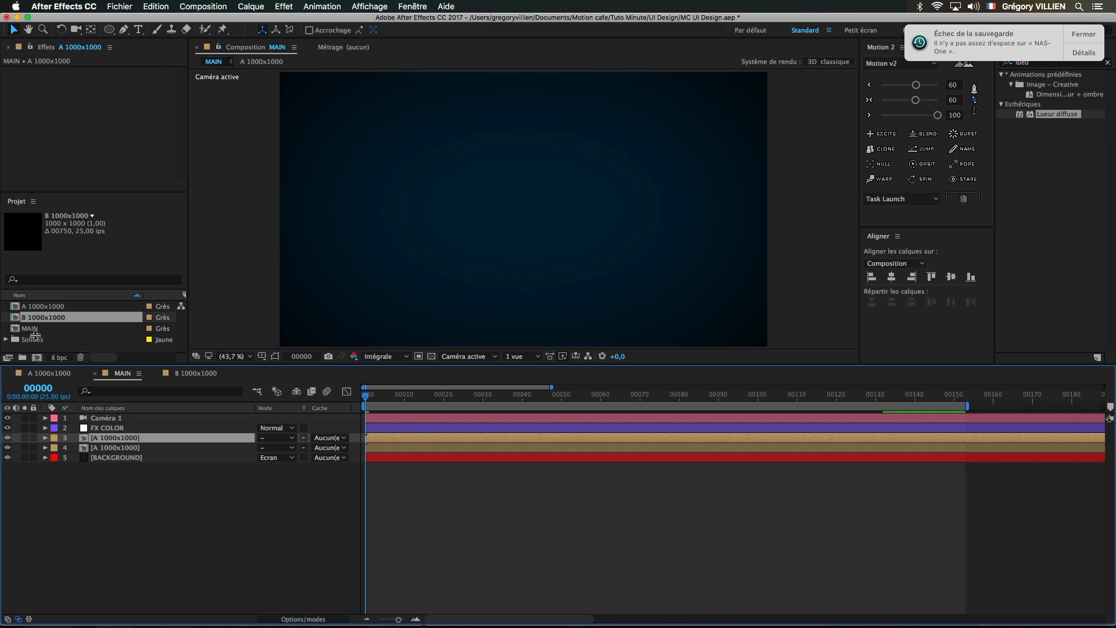
left_click_drag(41, 324, 126, 440)
left_click(250, 517)
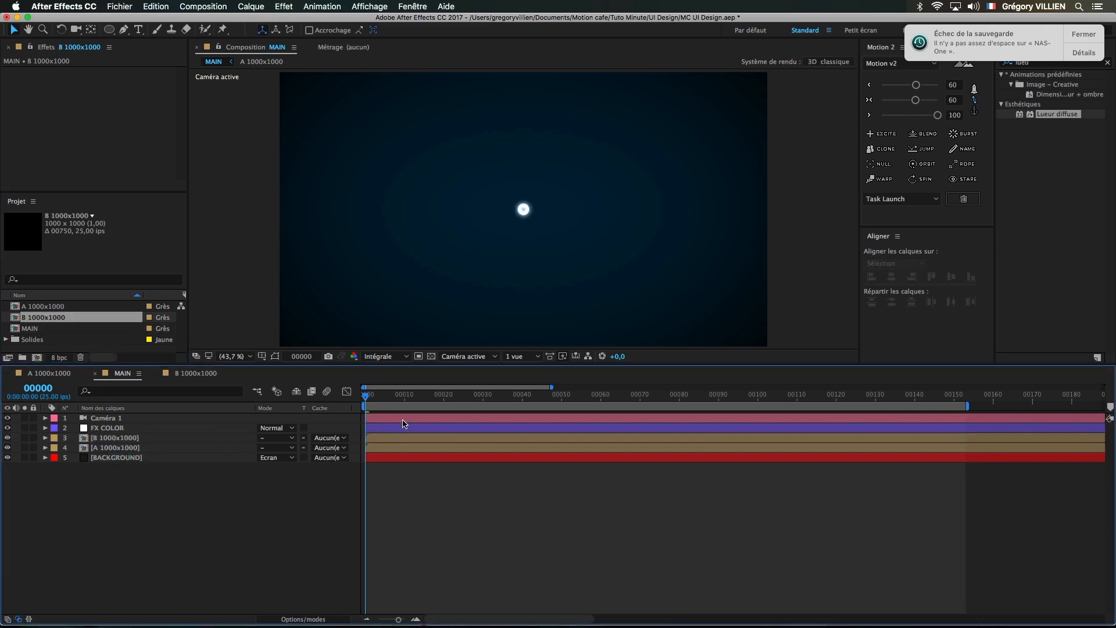
- Hide the A 1000x1000 layer in MAIN and move to frame 51 to check the new element
key("space")
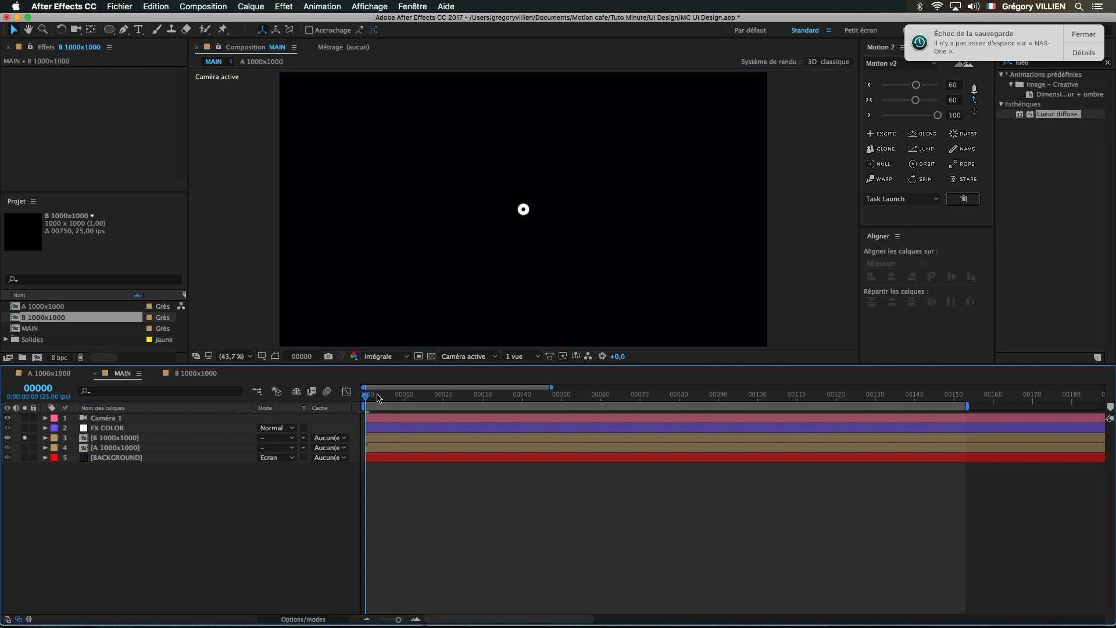
left_click(7, 447)
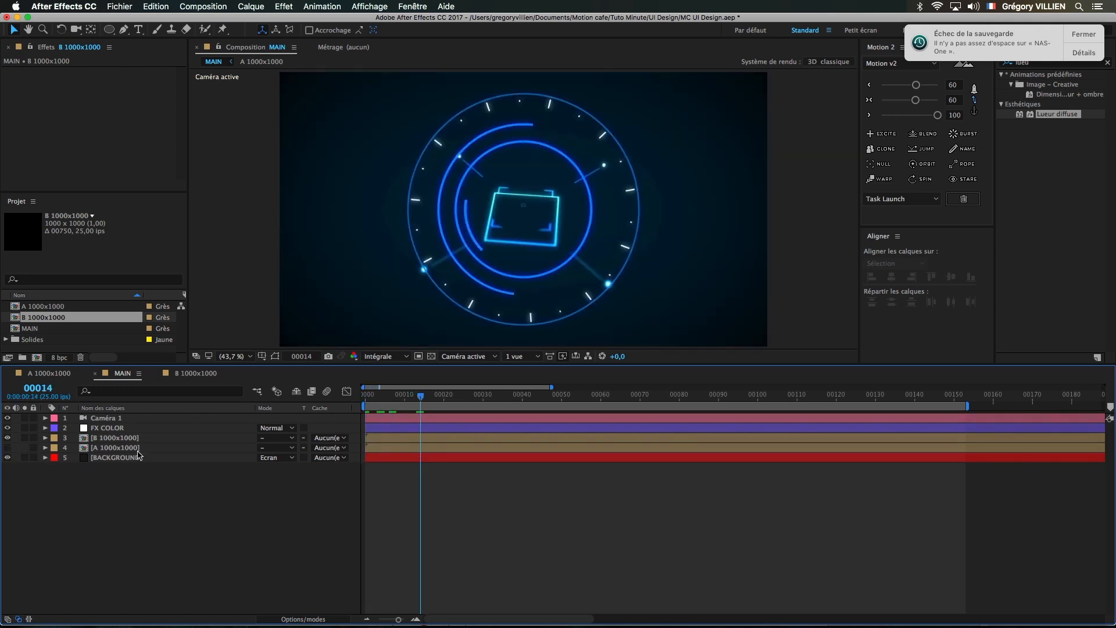
left_click_drag(434, 402, 563, 318)
key("period")
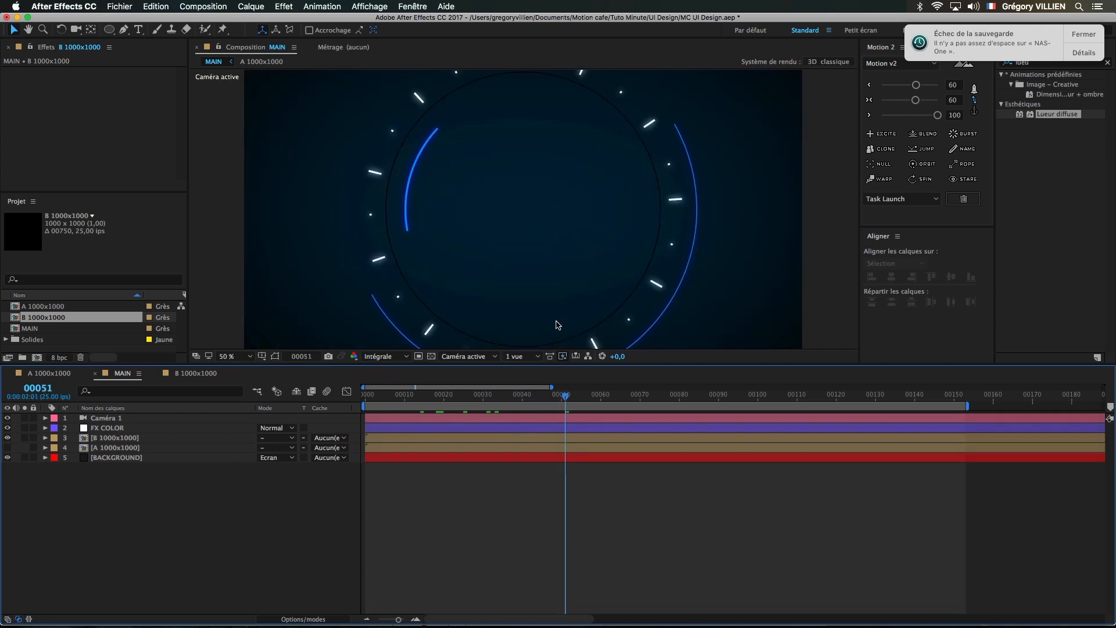
- Set the Echelle of the B 1000x1000 layer to 100%
left_click(129, 439)
key("s")
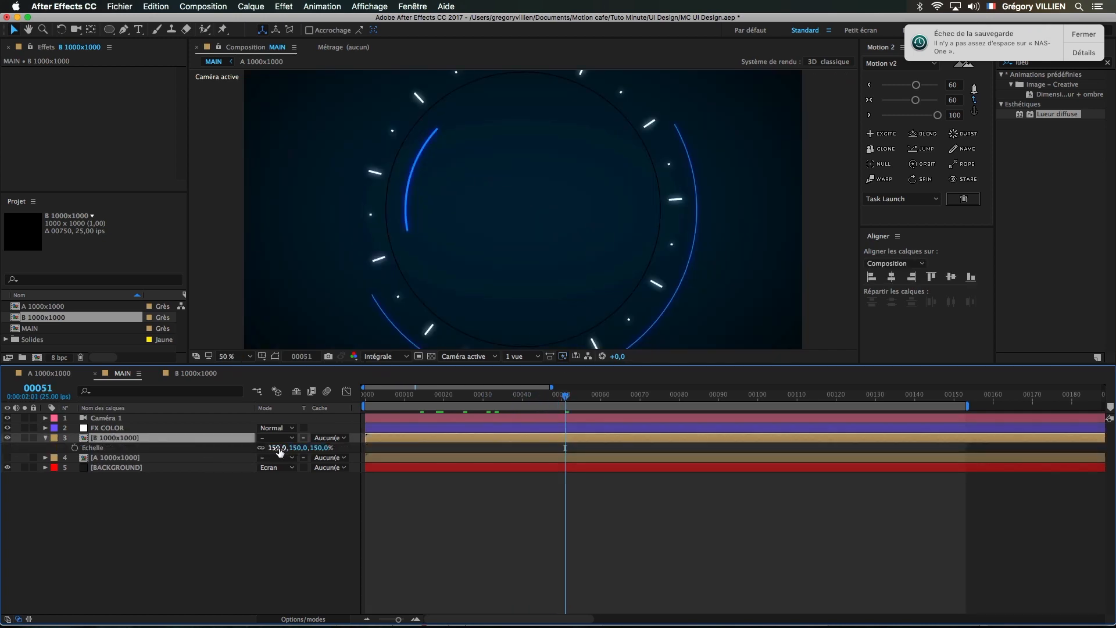
key("super+Down")
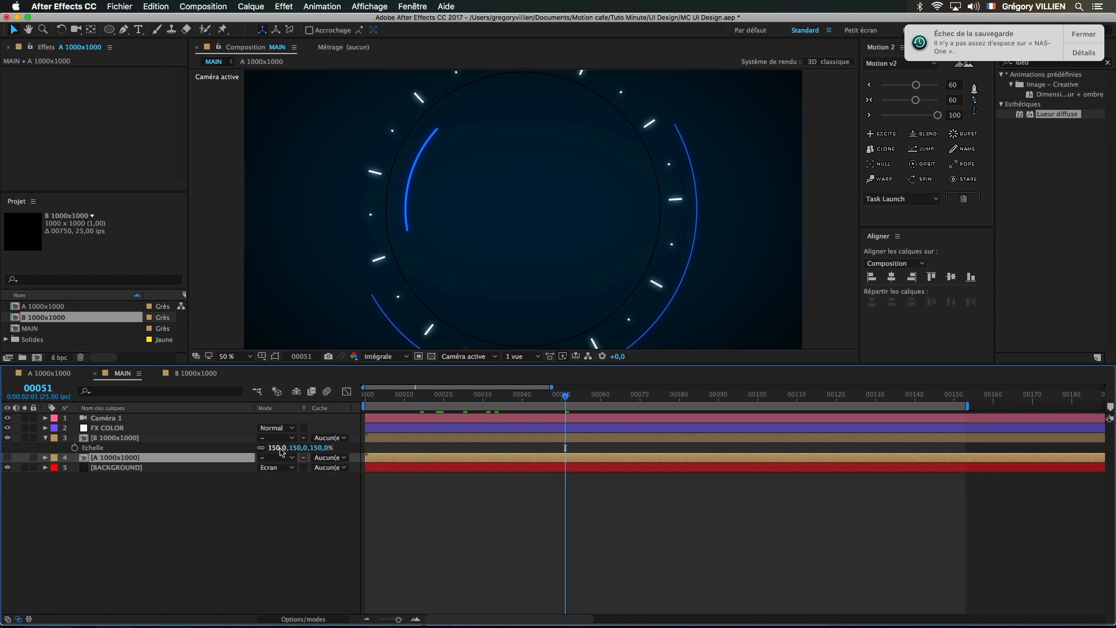
type("100")
key("Return")
left_click(388, 476)
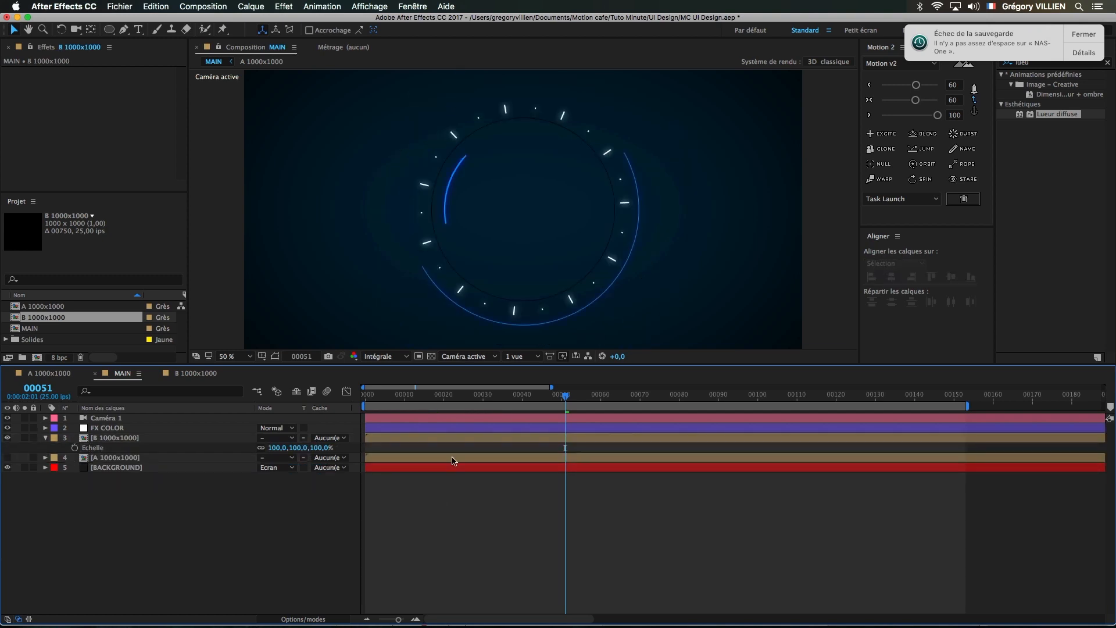
- Open the B 1000x1000 composition and set the blending mode of all its layers to Addition
left_click(191, 438)
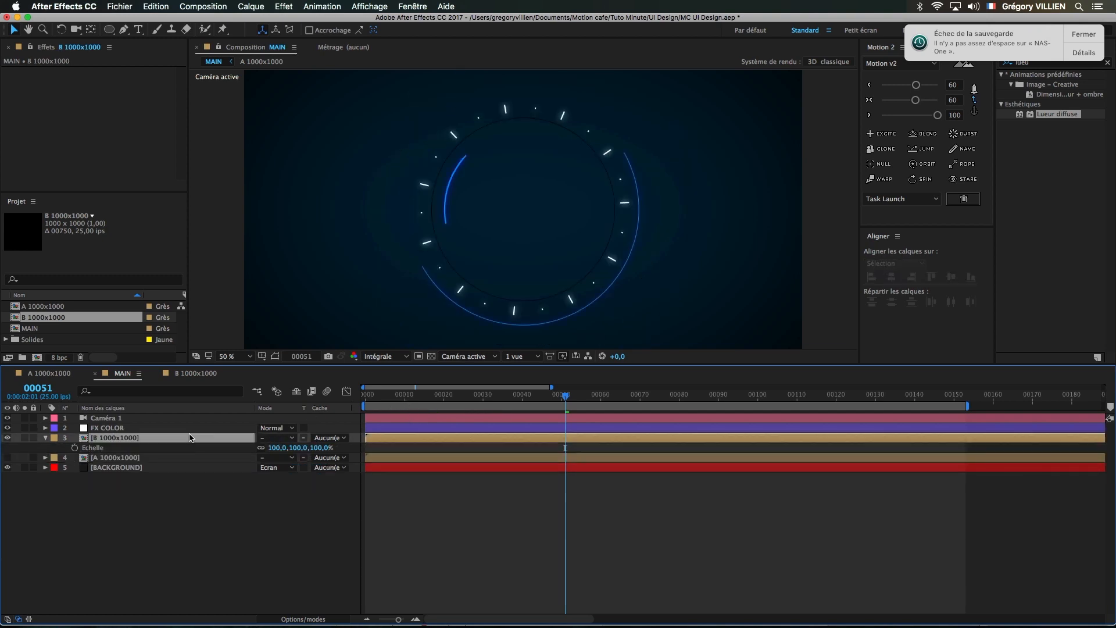
double_click(209, 438)
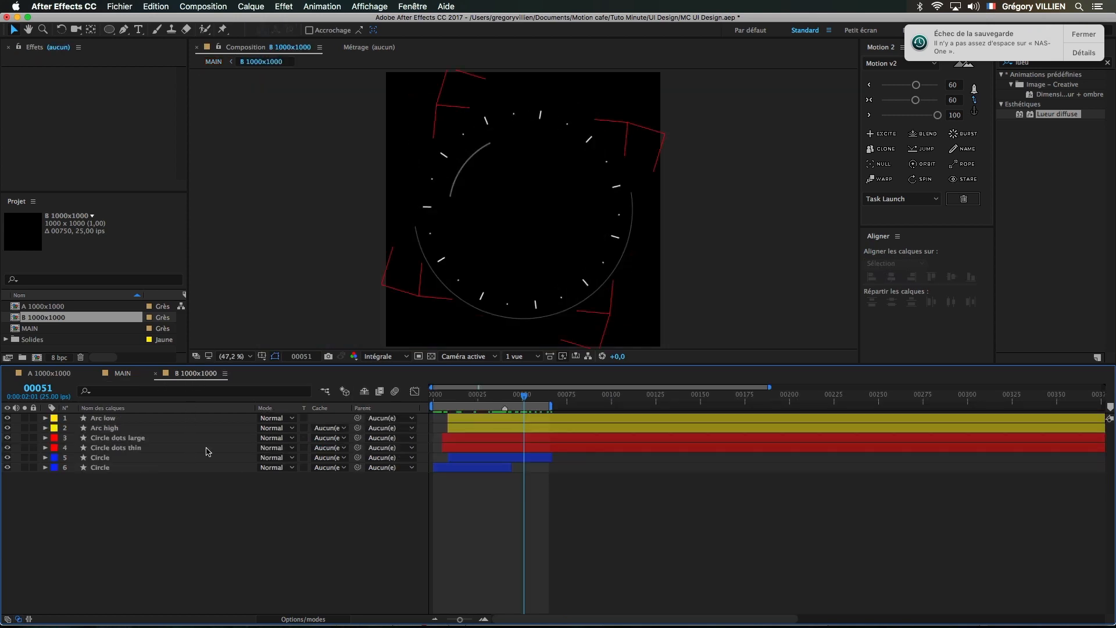
left_click(285, 420)
left_click(284, 267)
left_click(258, 495)
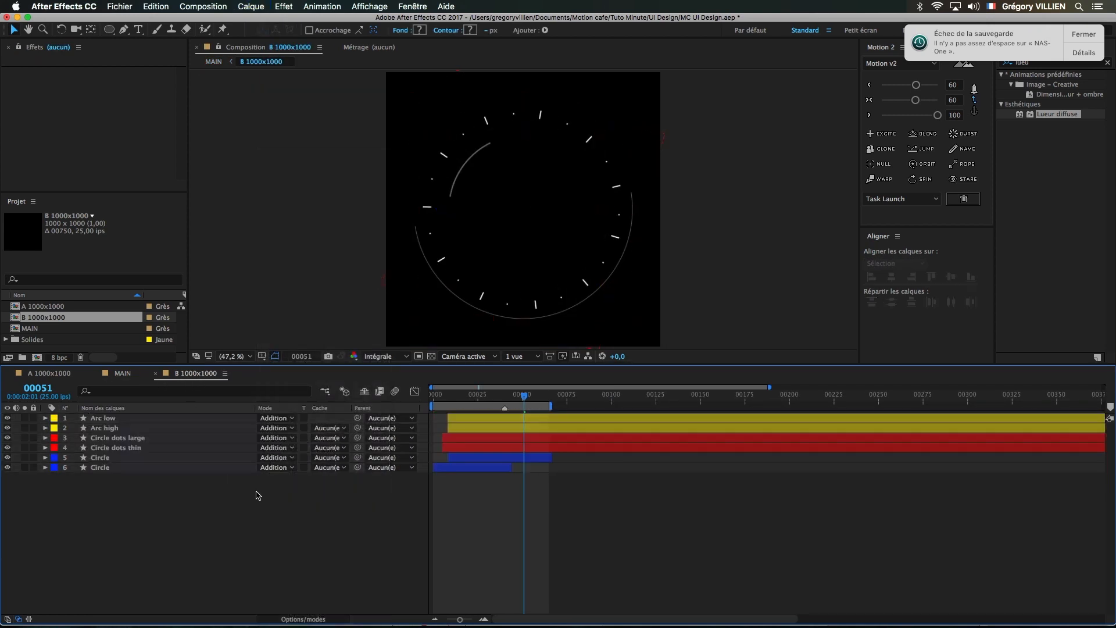
- Show the layer switches and turn all layers of B 1000x1000 into 3D layers
left_click(317, 618)
key("super+a")
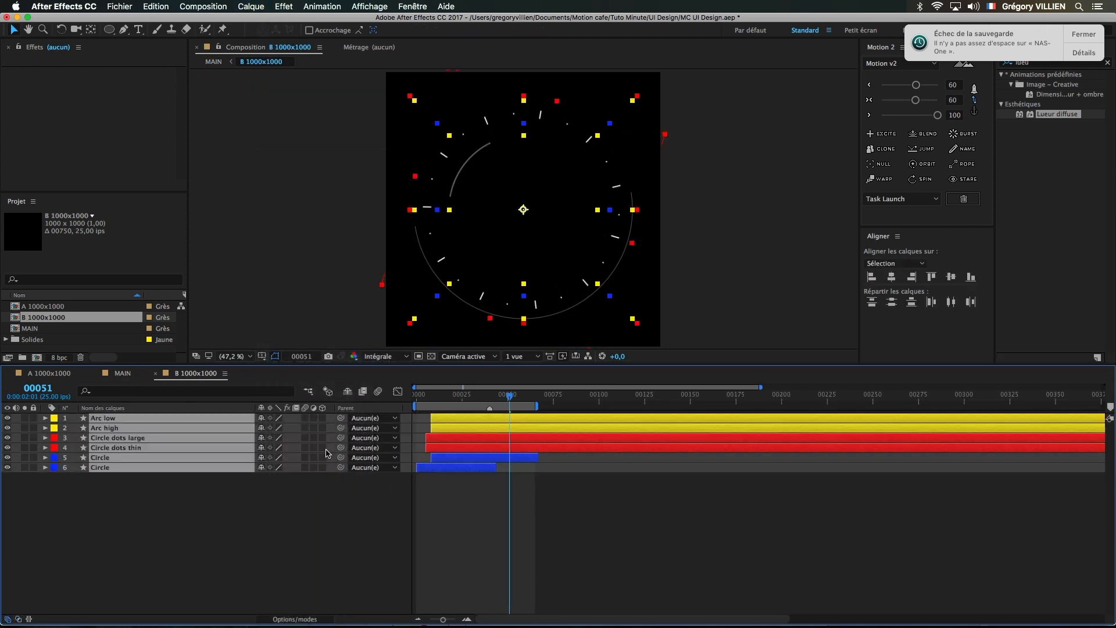
left_click(322, 418)
- Back in MAIN, set the Echelle of the B 1000x1000 layer to 150% and check frame 61
left_click(123, 372)
left_click(151, 438)
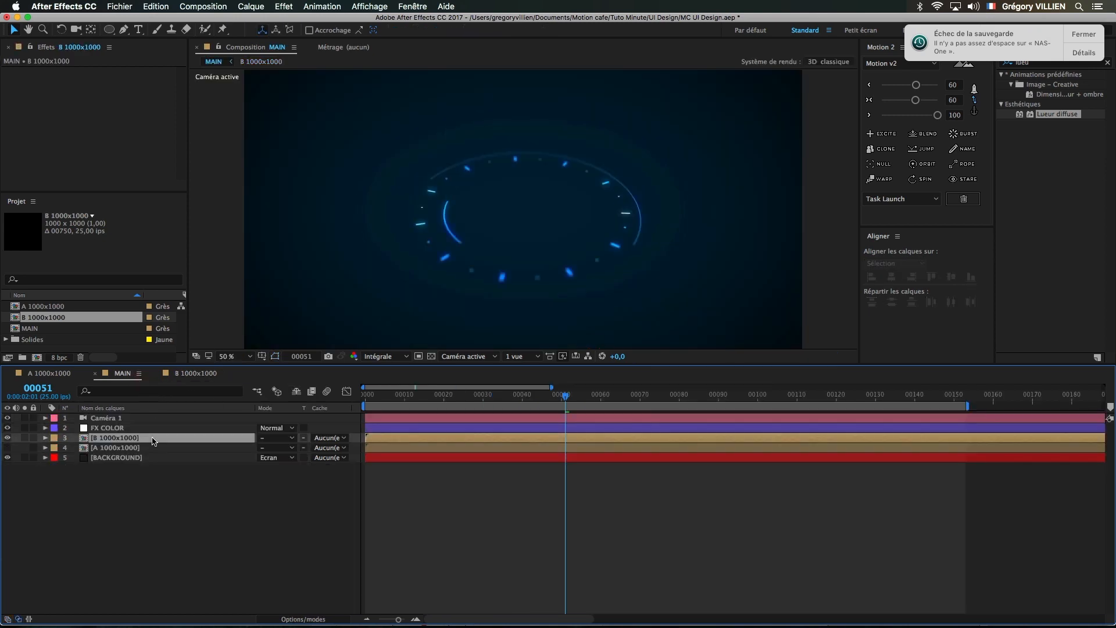
type("s150")
key("Return")
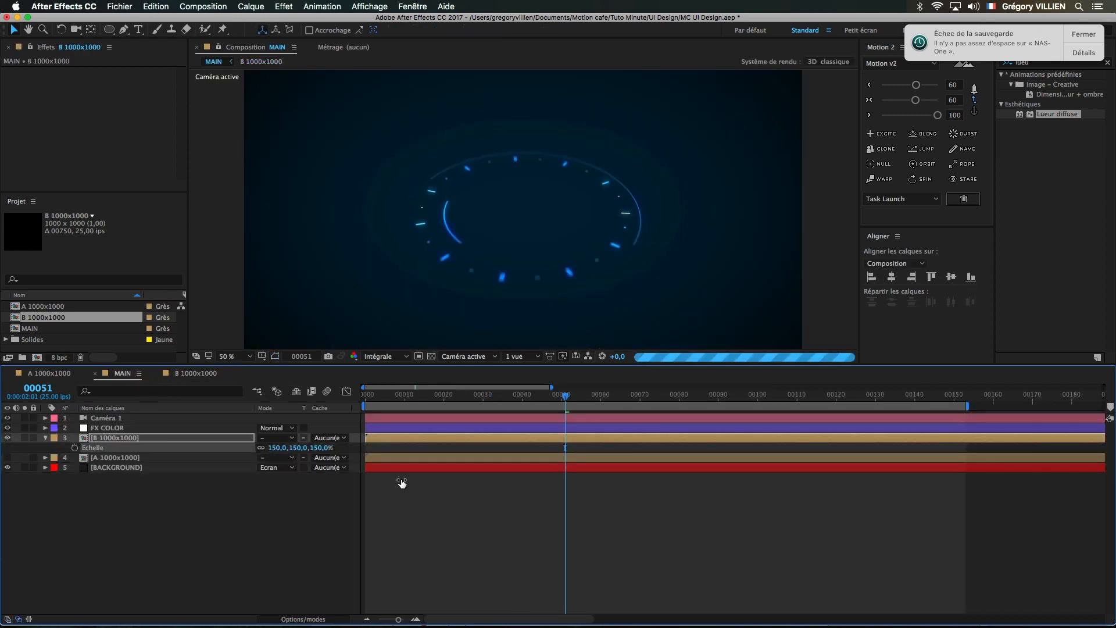
left_click(604, 397)
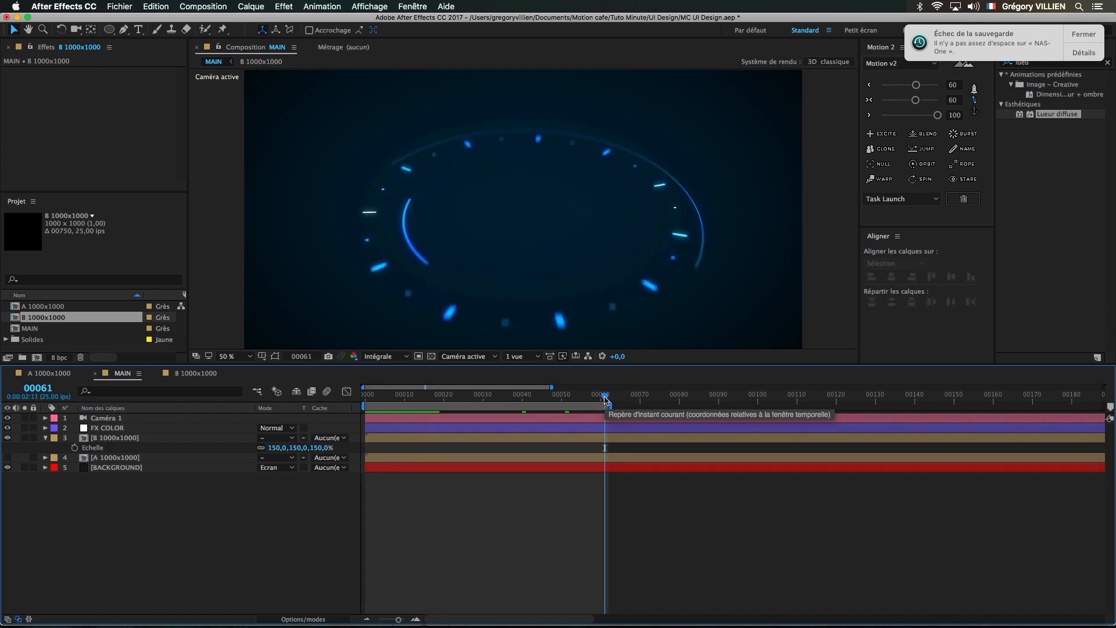
- Try staggering the start times of the arc, dot and circle layers in the B 1000x1000 composition
left_click(175, 372)
key("equal")
left_click(467, 396)
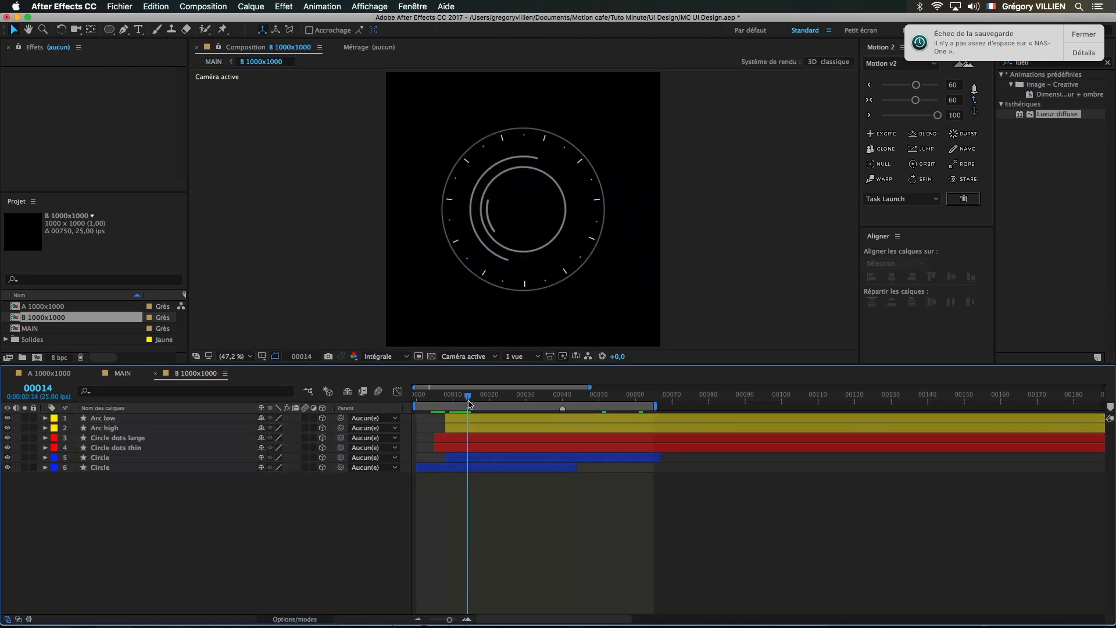
left_click_drag(480, 418, 488, 418)
left_click_drag(470, 428, 491, 439)
left_click(491, 494)
mouse_move(466, 396)
left_mouse_down()
mouse_move(505, 402)
mouse_move(475, 401)
left_mouse_up()
left_click_drag(483, 438, 475, 438)
left_click(464, 500)
left_click_drag(471, 447, 459, 447)
left_click_drag(454, 467, 469, 467)
left_click_drag(468, 428, 486, 428)
left_click_drag(487, 419, 489, 395)
- Undo the last layer shifts in the timeline
key("super+z")
key("super+z")
key("super+z")
key("super+z")
key("super+z")
- Shift Circle dots thin to start at frame 3, Circle dots large at frame 13 and Arc high at frame 18
key("equal")
left_click(492, 489)
mouse_move(487, 448)
left_mouse_down()
mouse_move(473, 447)
mouse_move(483, 457)
left_mouse_up()
left_click_drag(499, 438, 529, 437)
left_click_drag(517, 428, 554, 427)
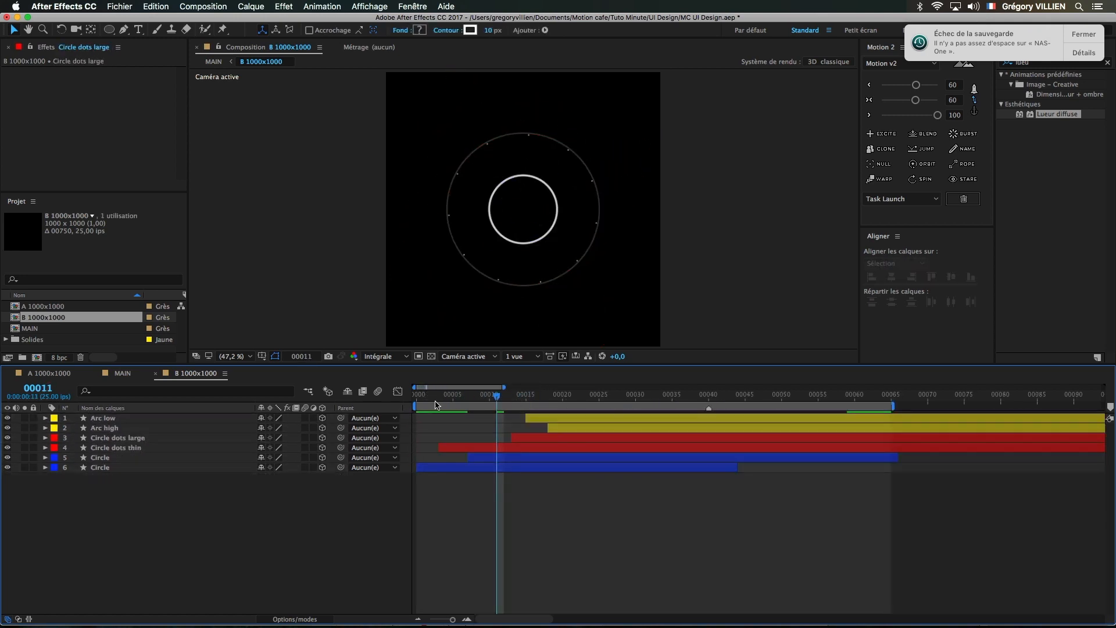
- Delay Circle dots thin and Arc high slightly, and move Arc low to start earlier in the timeline
left_click_drag(497, 396, 446, 396)
left_click_drag(459, 448, 473, 447)
left_click(474, 500)
left_click_drag(446, 396, 492, 419)
left_click(494, 500)
left_click_drag(467, 396, 562, 396)
left_click_drag(503, 419, 446, 423)
left_click_drag(506, 500, 567, 428)
left_click_drag(567, 429, 596, 428)
left_click(494, 500)
- Retime the layers so the lower Circle starts at frame 3, Circle dots thin at 7, the upper Circle at 16 and Arc high at 21
left_click_drag(427, 397, 673, 396)
left_click_drag(584, 428, 520, 439)
left_click_drag(494, 447, 468, 468)
left_click(480, 497)
left_click_drag(425, 396, 548, 396)
left_click_drag(540, 457, 577, 457)
left_click_drag(573, 428, 587, 429)
left_click(568, 486)
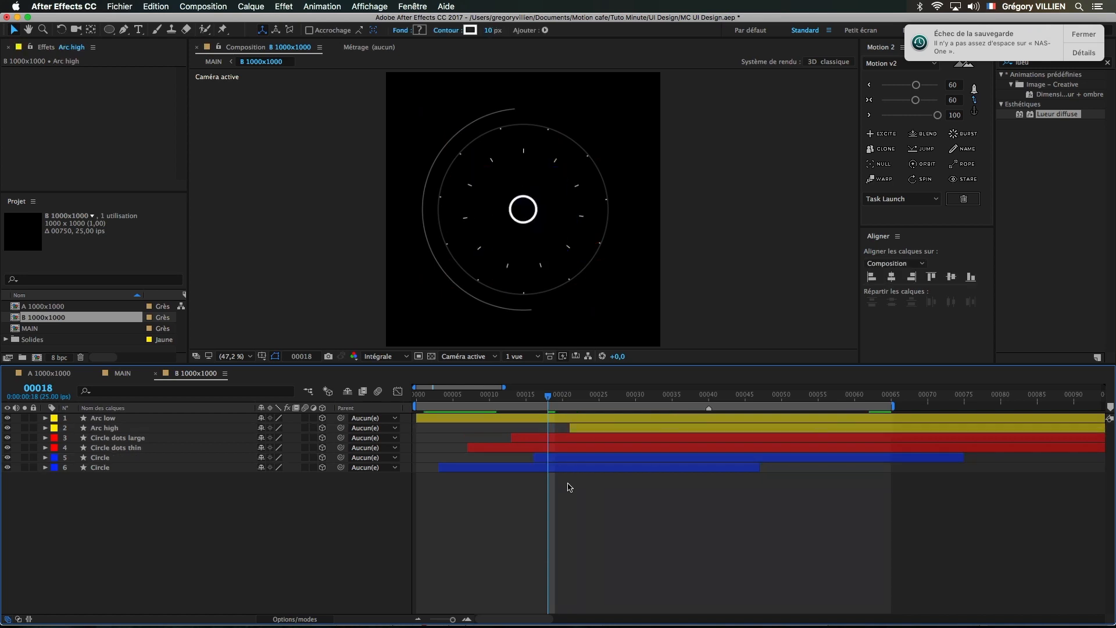
- Preview the staggering, then delay Arc high to frame 29 and the upper Circle layer to frame 24
left_click_drag(518, 396, 635, 397)
key("space")
left_click_drag(542, 429, 570, 474)
left_click_drag(581, 457, 639, 457)
left_click(584, 505)
key("space")
- Delay the lower Circle to frame 8, Circle dots large to frame 15 and Circle dots thin to frame 23, and preview the timing
mouse_move(546, 468)
left_mouse_down()
mouse_move(524, 468)
mouse_move(604, 437)
mouse_move(553, 448)
left_mouse_up()
key("u")
left_click(619, 477)
left_click_drag(549, 487, 608, 474)
left_click(608, 475)
key("space")
left_click(105, 428)
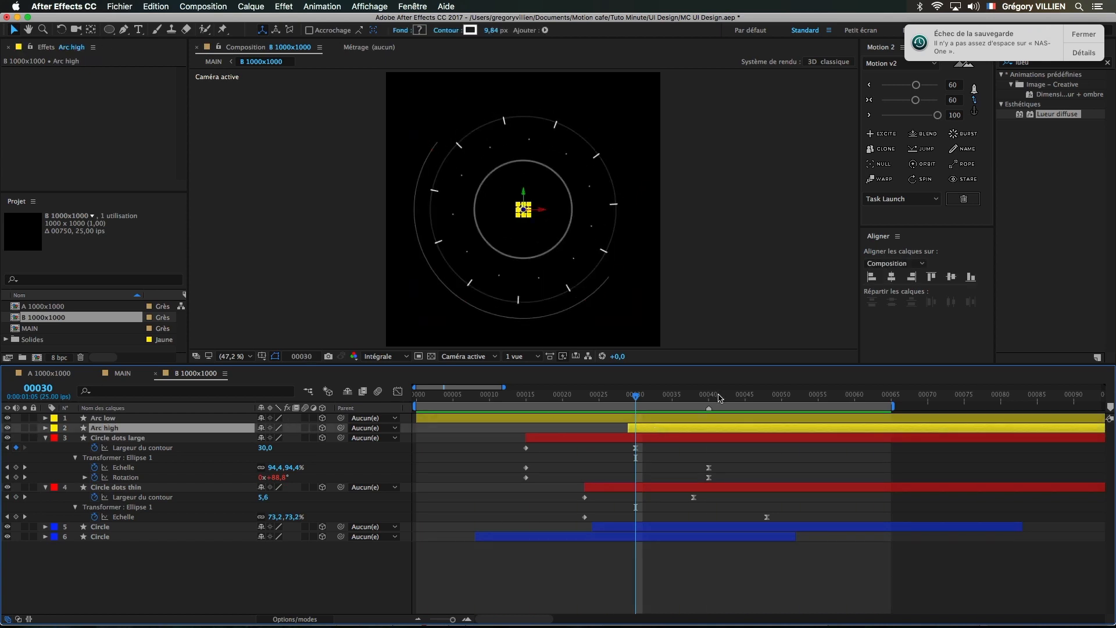
- Preview the staggered animation in B 1000x1000 and in the MAIN composition
left_click(301, 575)
key("space")
left_click(122, 373)
key("space")
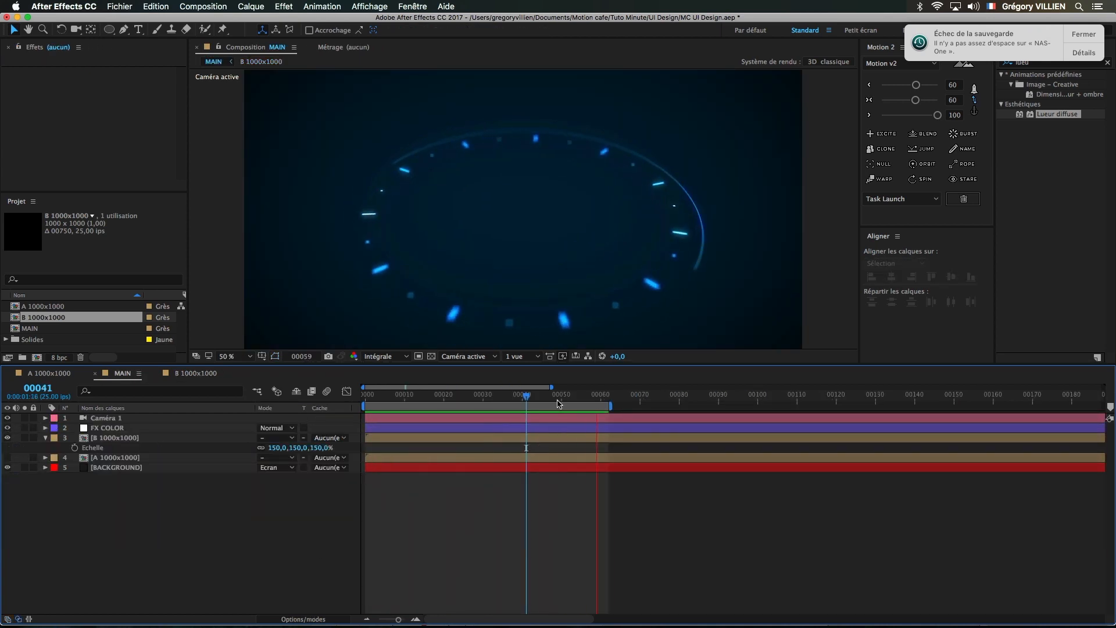
key("space")
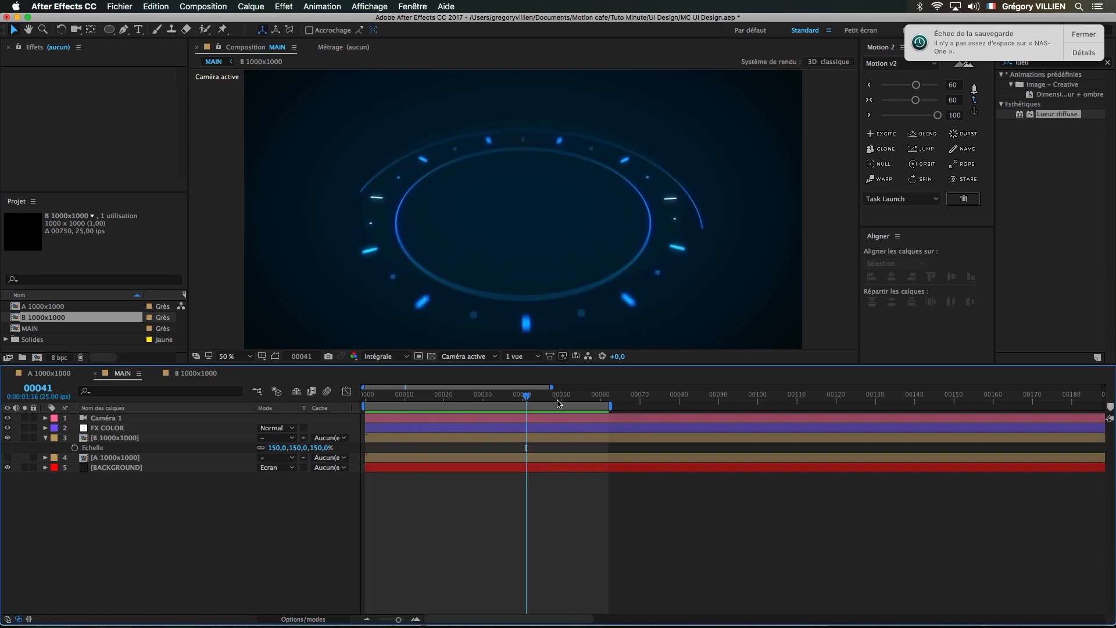
- Show B 1000x1000 in a two-view layout and collapse the properties of all its layers
left_click(195, 373)
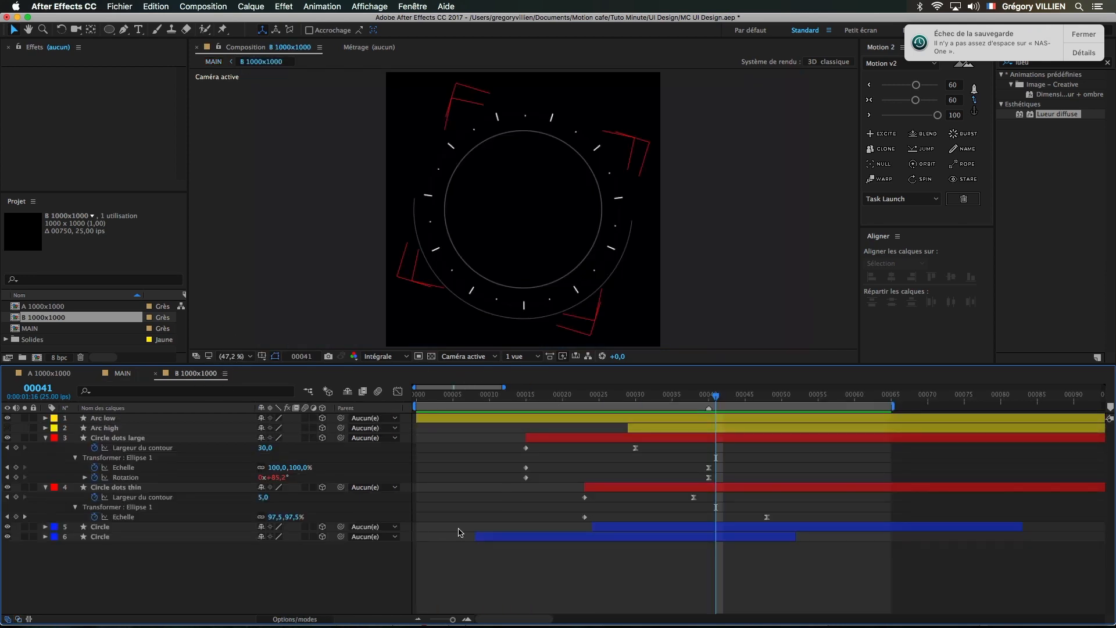
left_click(523, 357)
left_click(537, 381)
left_click(329, 562)
key("super+a")
left_click(46, 438)
left_click(201, 501)
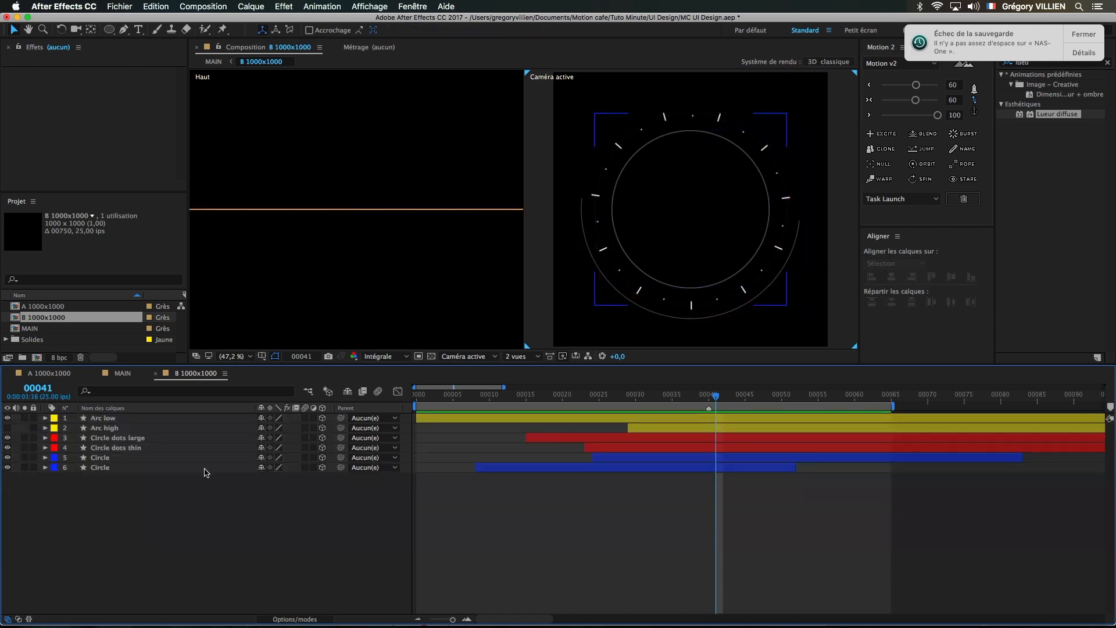
- Set the Z position of Circle dots large and Circle dots thin to 20
left_click(116, 437)
left_click(116, 448, "shift")
key("p")
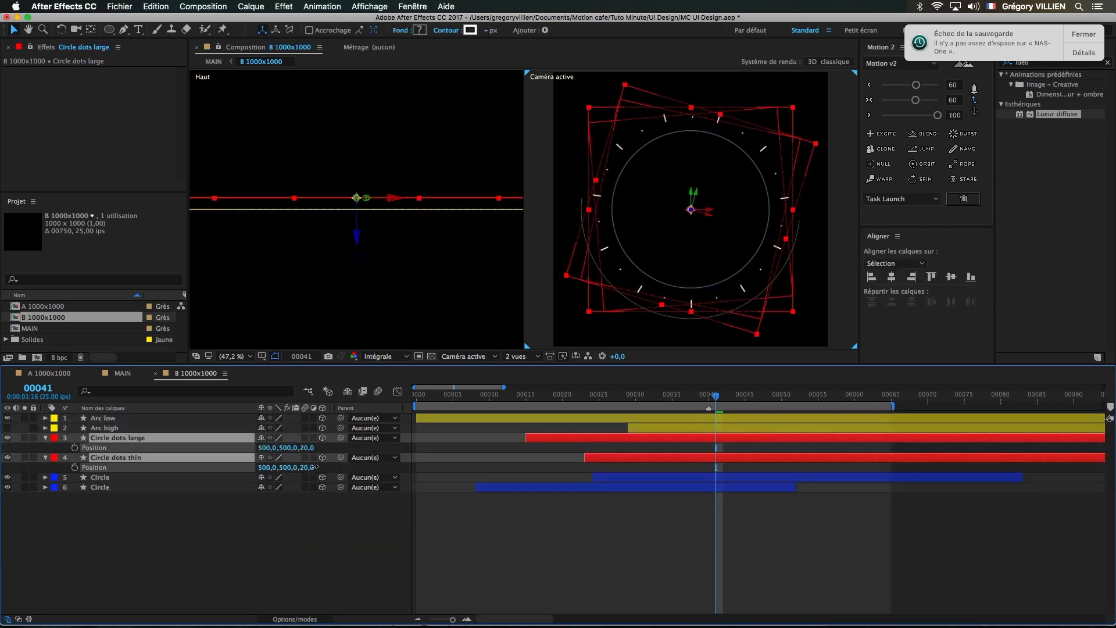
left_click_drag(314, 467, 314, 467)
- Identify Circle dots thin by toggling its visibility and set its Z position to 10
left_click(154, 458)
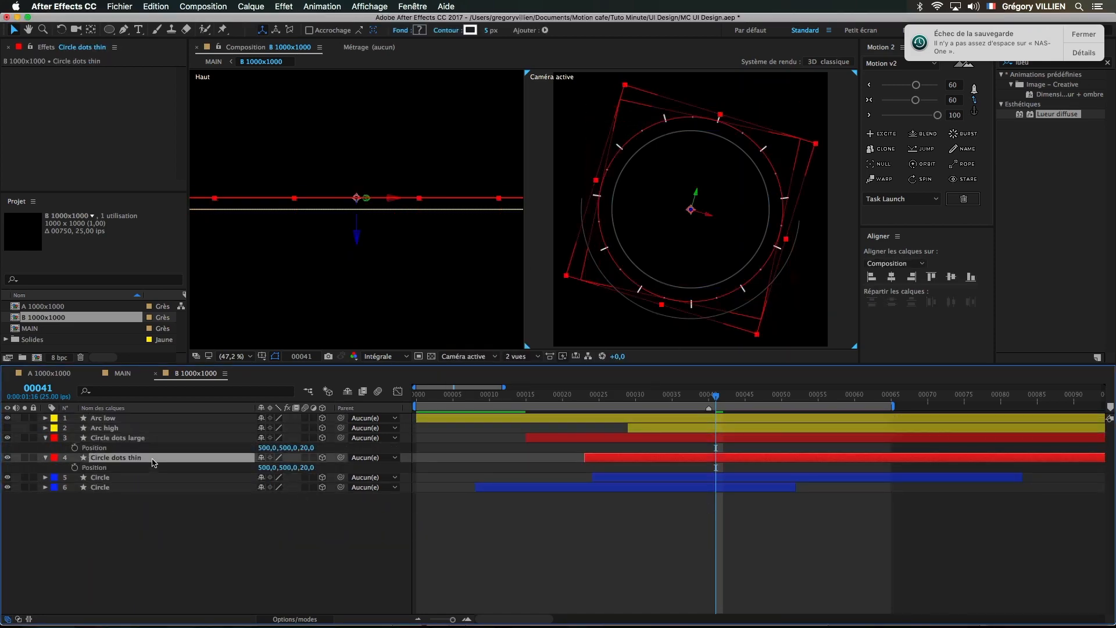
left_click(7, 458)
left_click(7, 458)
left_click(309, 468)
type("10")
key("Return")
left_click(221, 512)
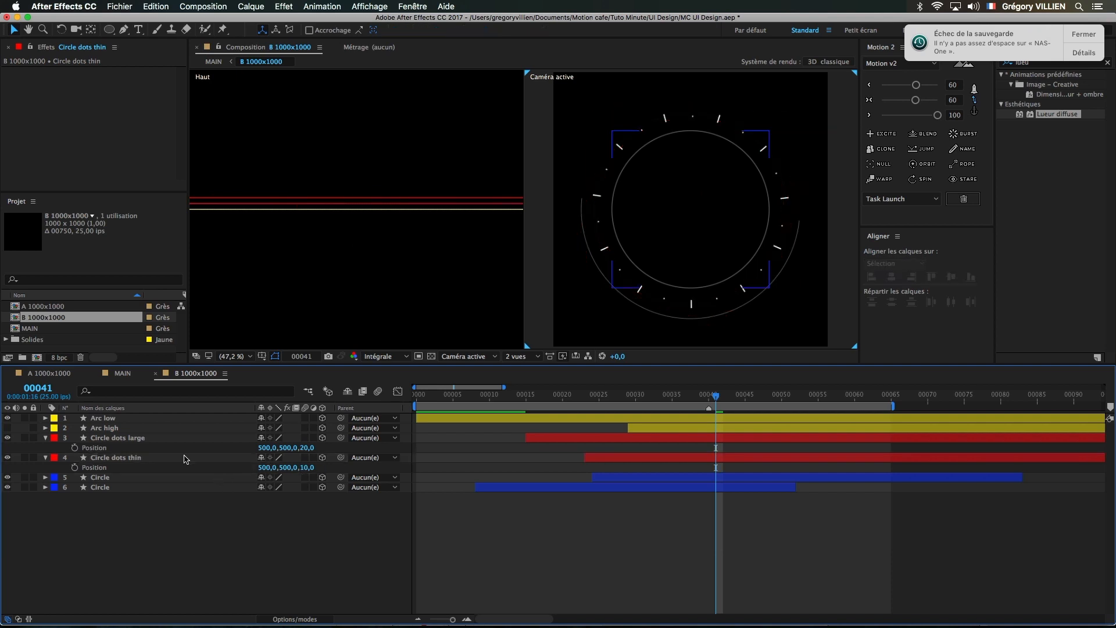
- Set the Z position of Circle dots large to 40 and Circle dots thin to 20, and check the depth in MAIN
left_click(145, 419)
left_click(168, 518)
left_click(123, 374)
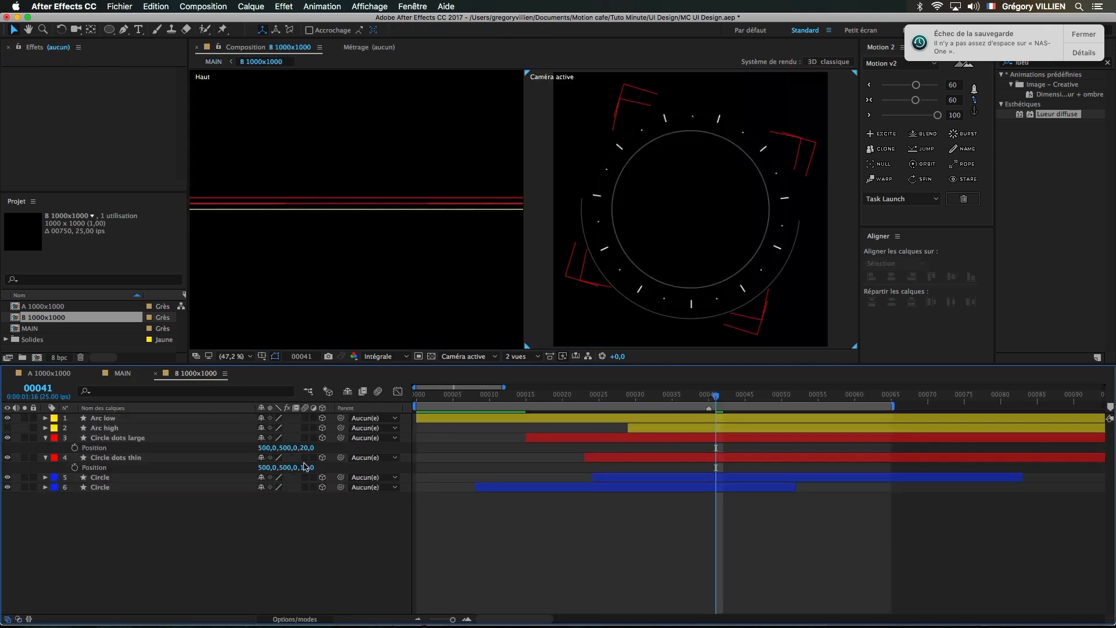
key("Return")
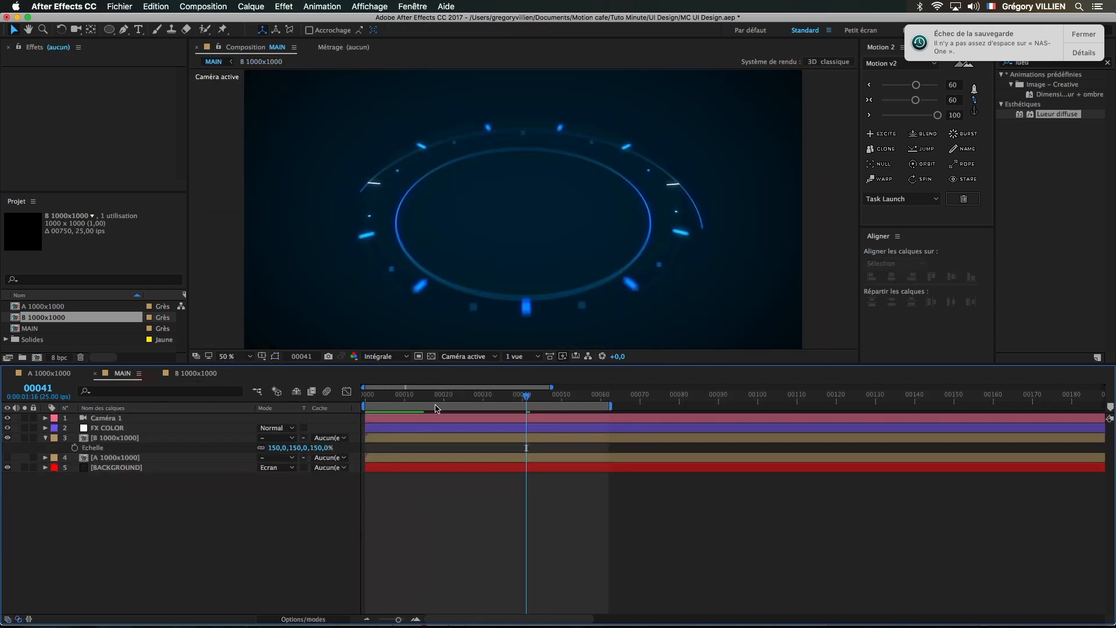
left_click_drag(523, 402, 480, 402)
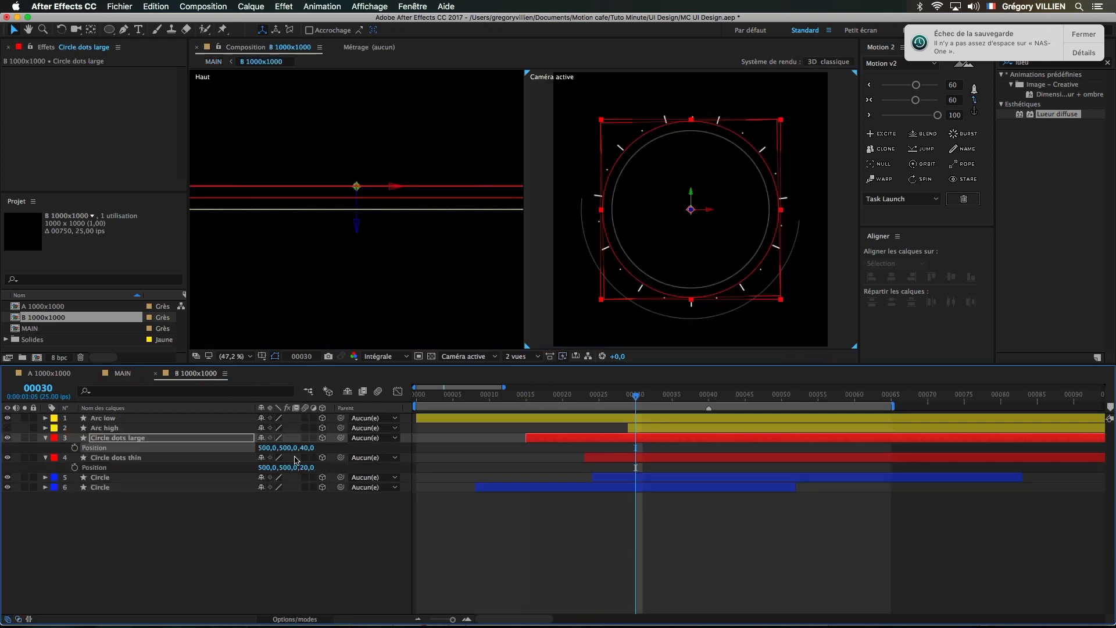
- Set the Z position of the upper Circle layer to 60 and the lower one to -20, and scrub through MAIN to check
left_click(602, 478)
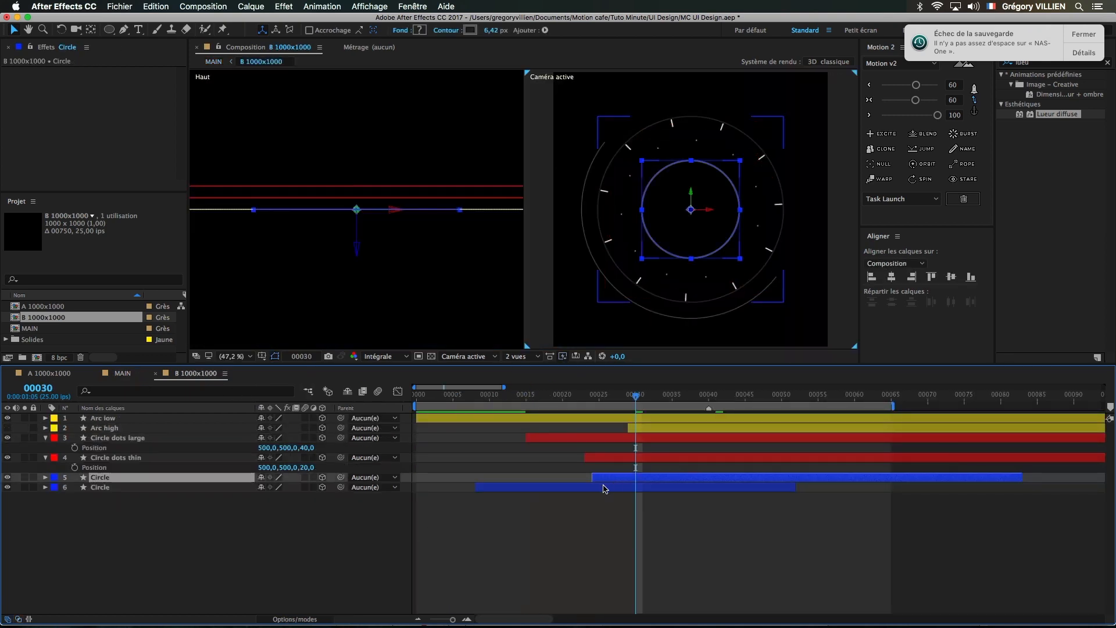
left_click(200, 498)
left_click(307, 511)
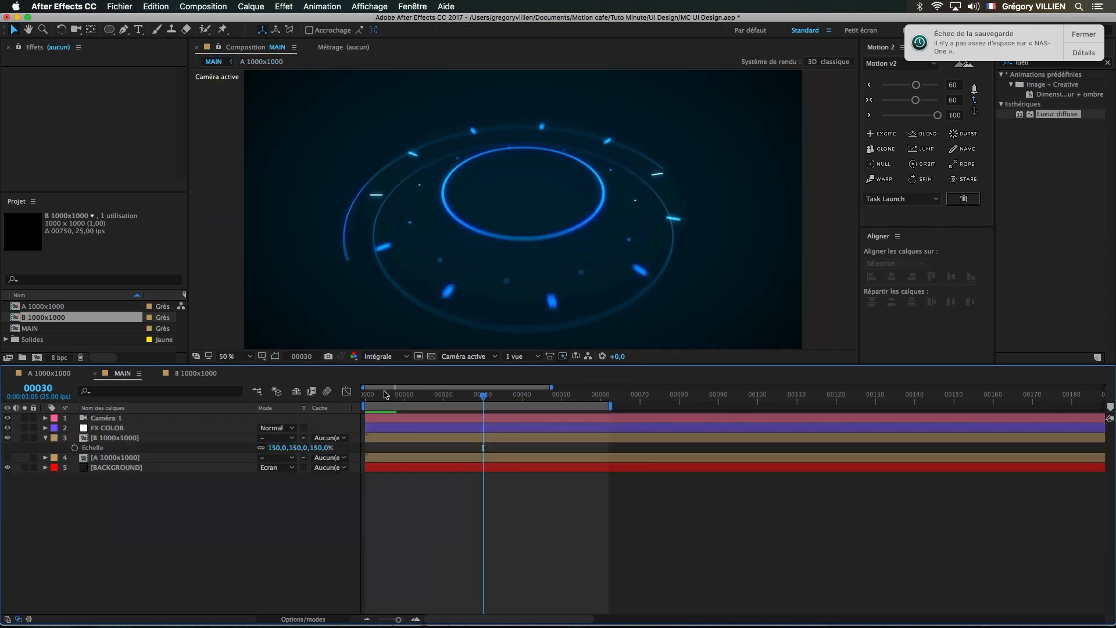
left_click_drag(483, 394, 767, 395)
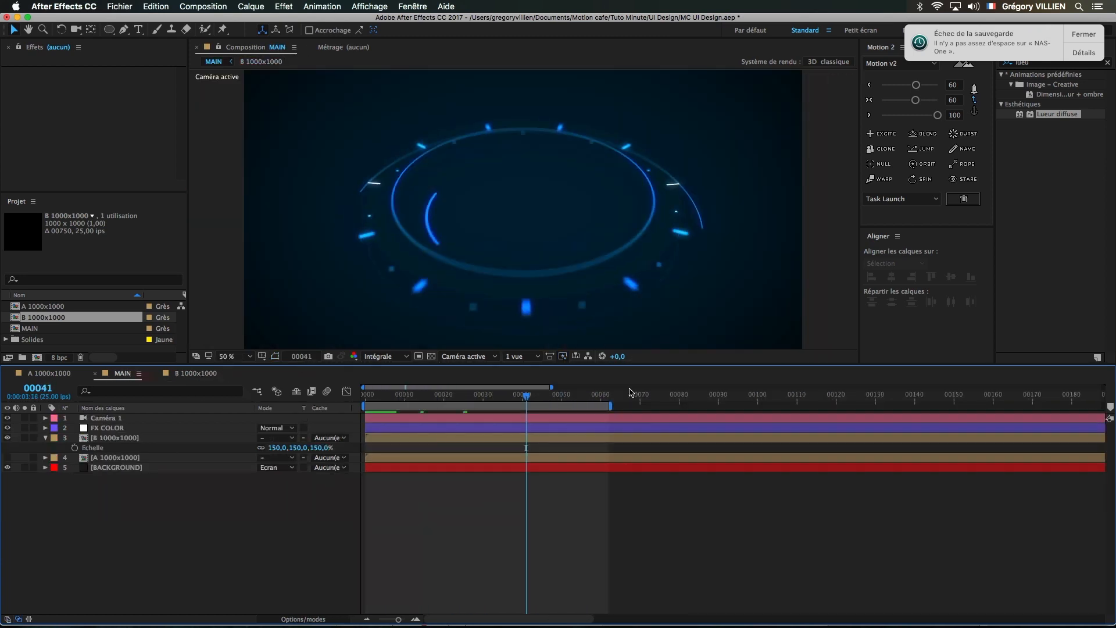
- Set Arc high's Z position to 50 in B 1000x1000 and check the result in MAIN
left_click(164, 373)
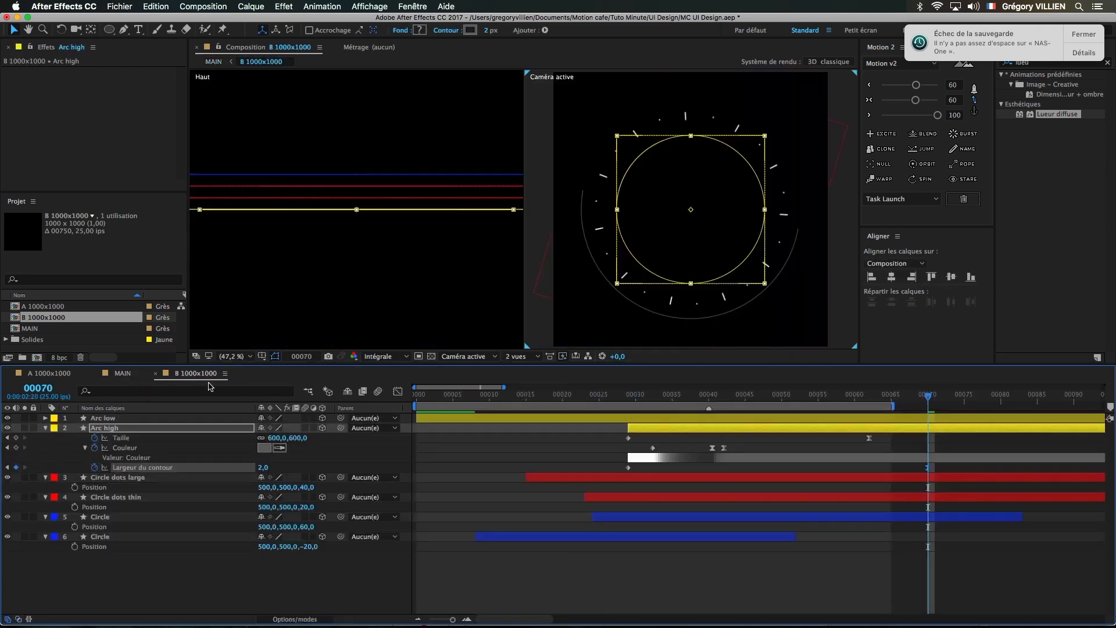
key("p")
left_click_drag(307, 438, 315, 460)
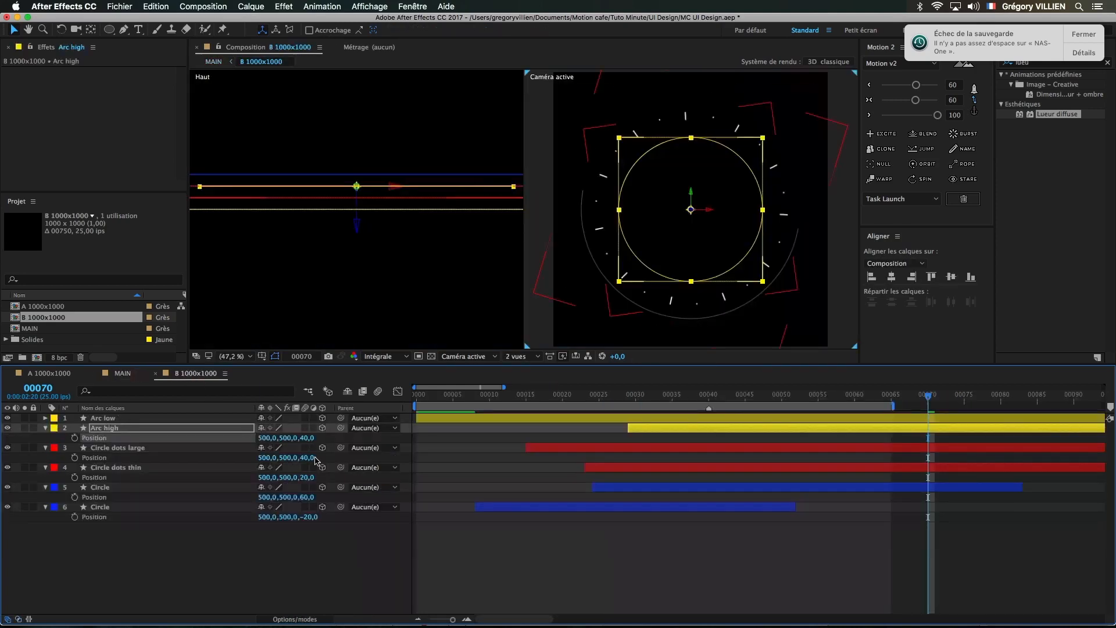
left_click(132, 375)
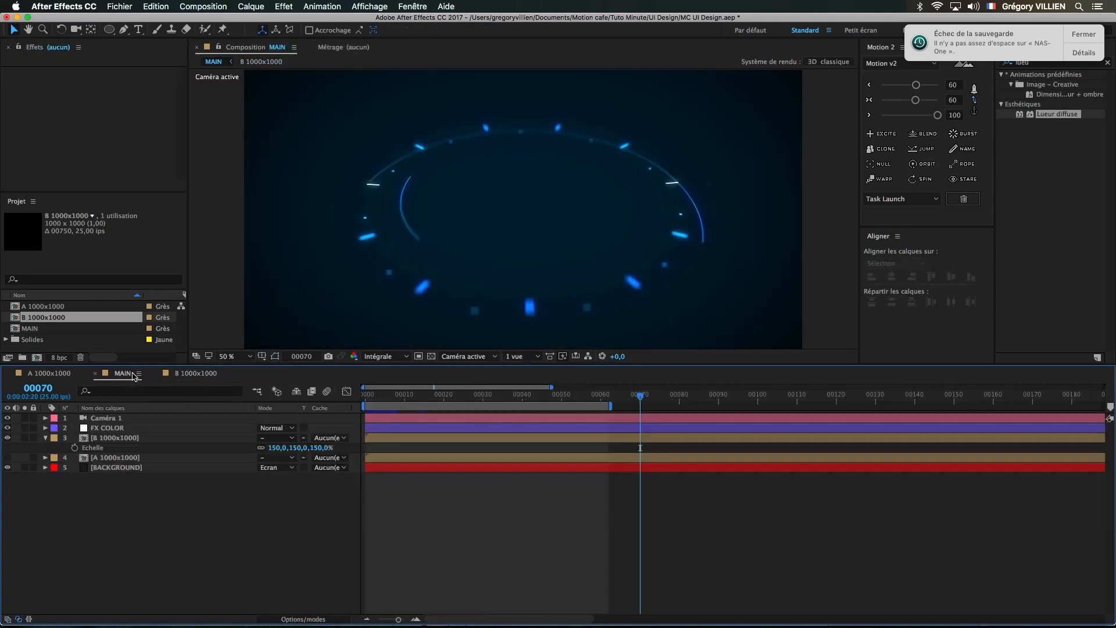
- Expand Arc high's Ellipse 1 contents in B 1000x1000 down to the Raccorder les tracés 1 settings
left_click(189, 376)
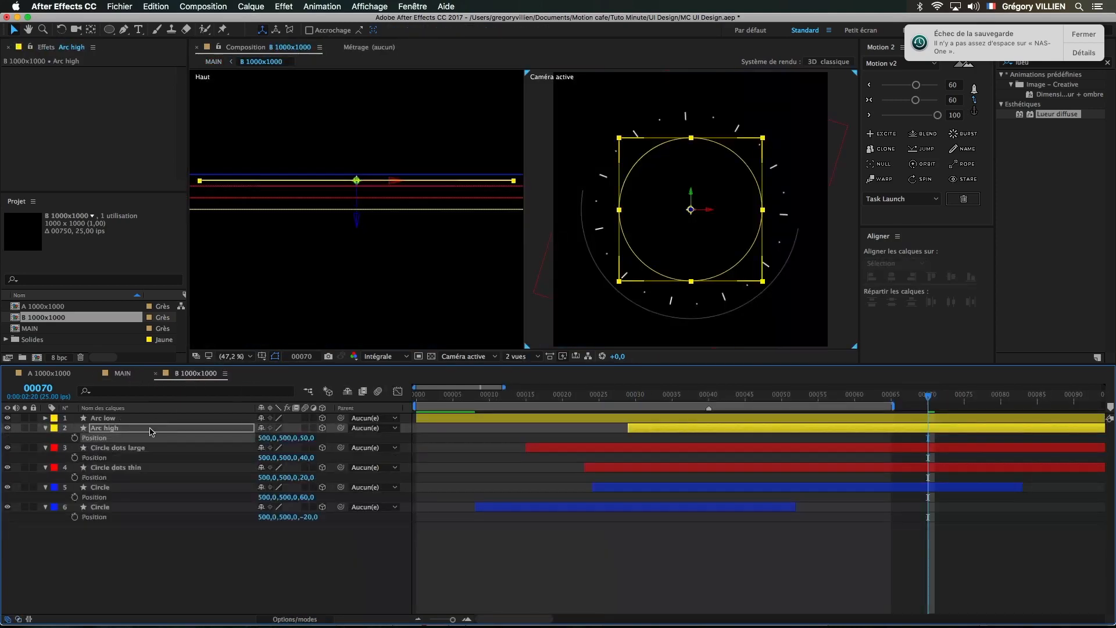
left_click(45, 428)
left_click(45, 428)
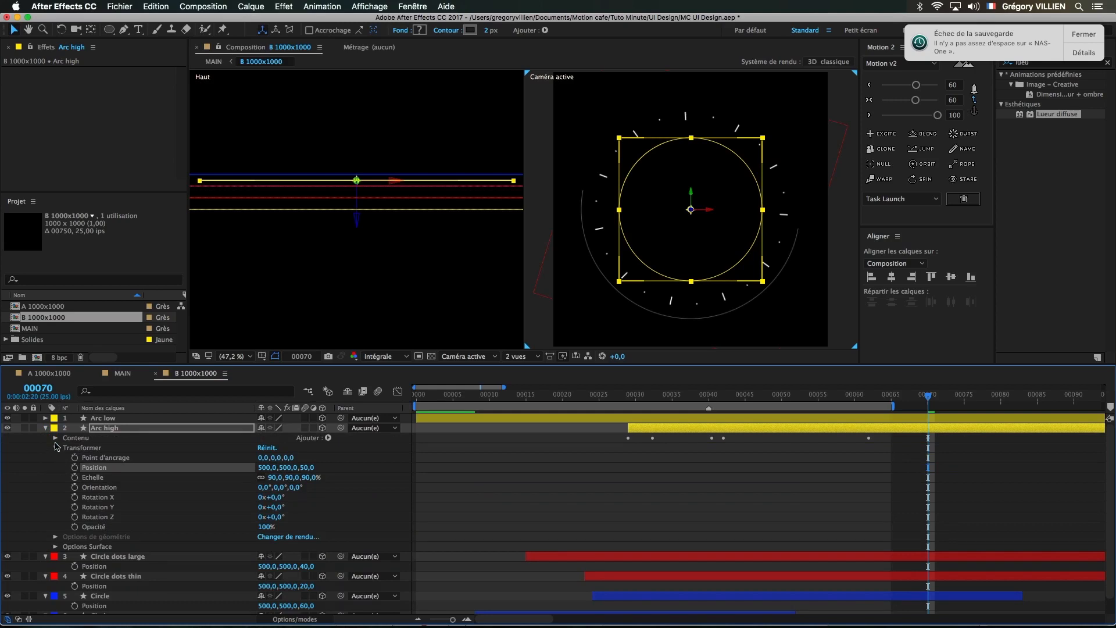
left_click(56, 447)
left_click(55, 438)
left_click(65, 448)
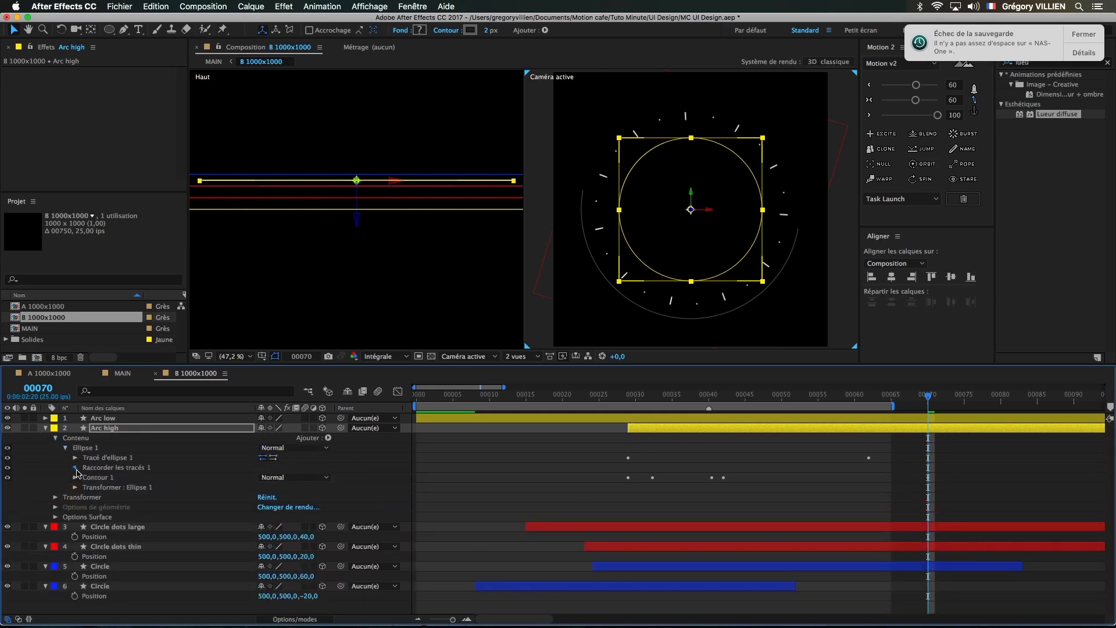
left_click(75, 468)
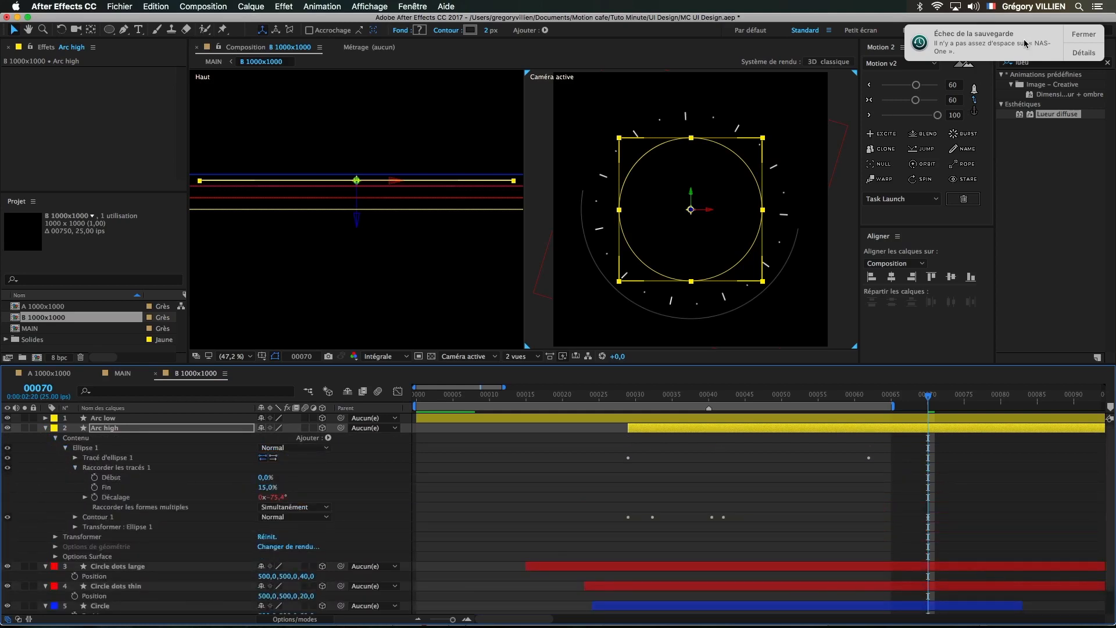
- Dismiss the backup notification, set the trim's Fin value to 50% on Arc high, and check the longer arc in MAIN
left_click(1085, 33)
left_click(317, 486)
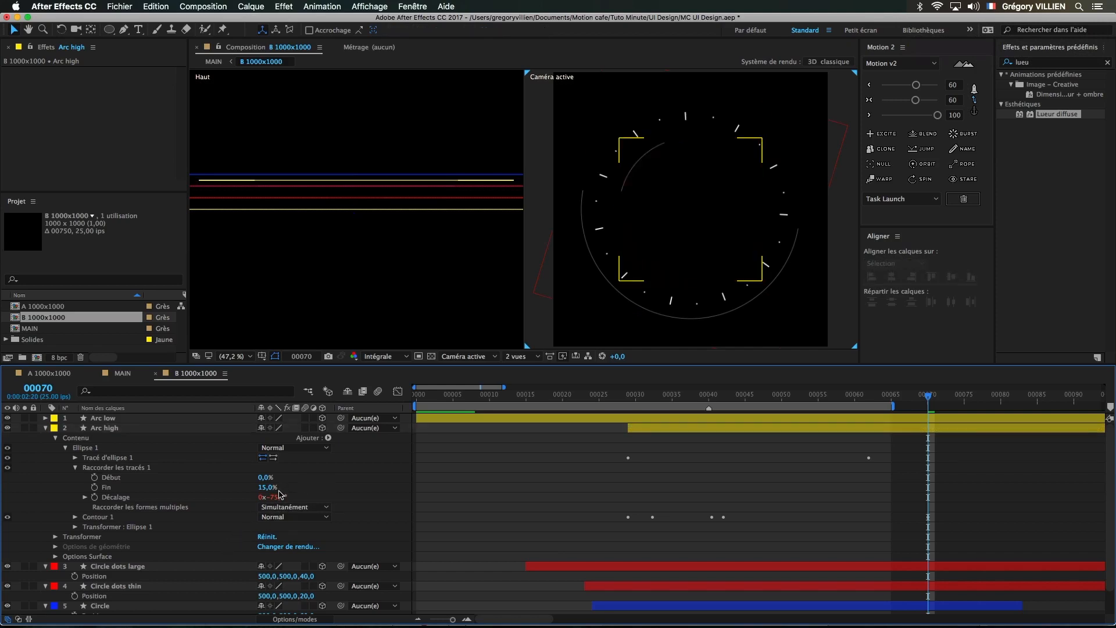
type("50")
key("Return")
left_click(400, 471)
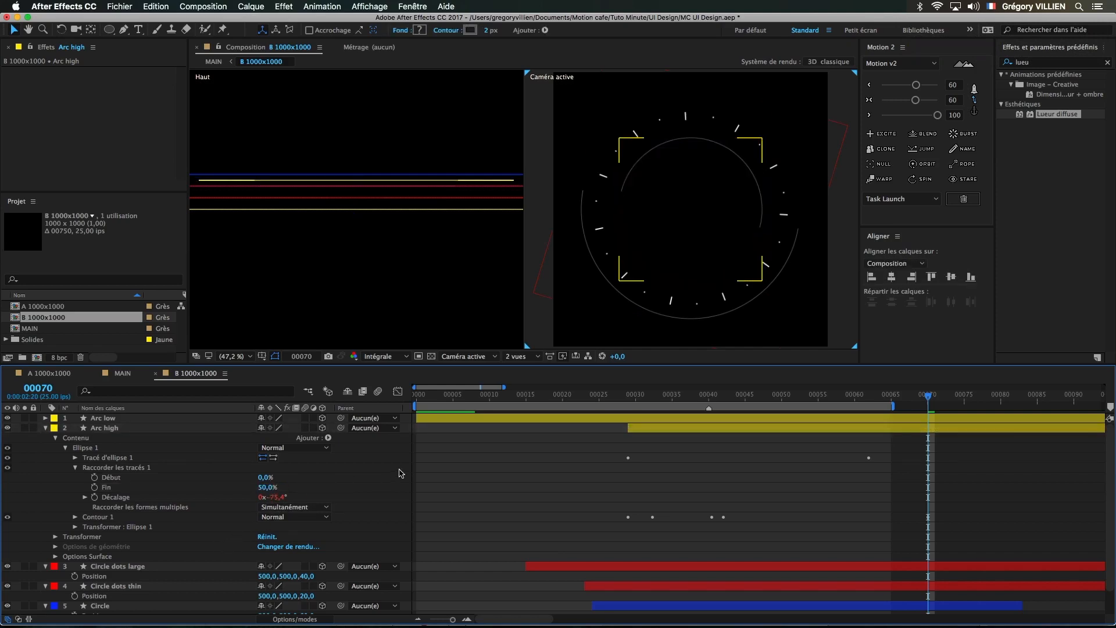
left_click(124, 373)
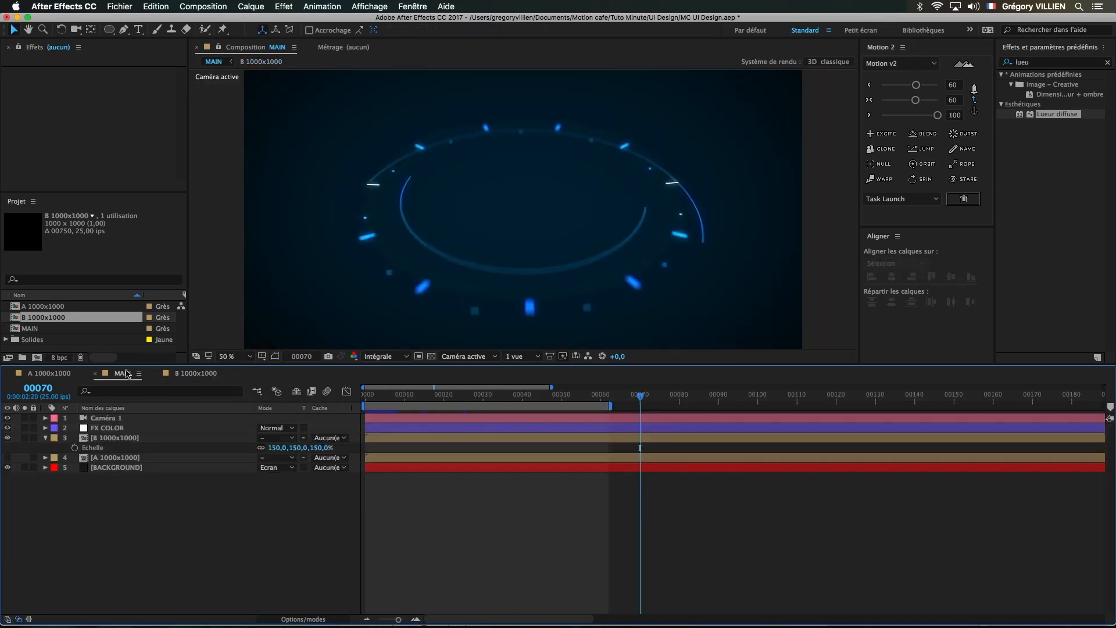
left_click_drag(391, 404, 511, 394)
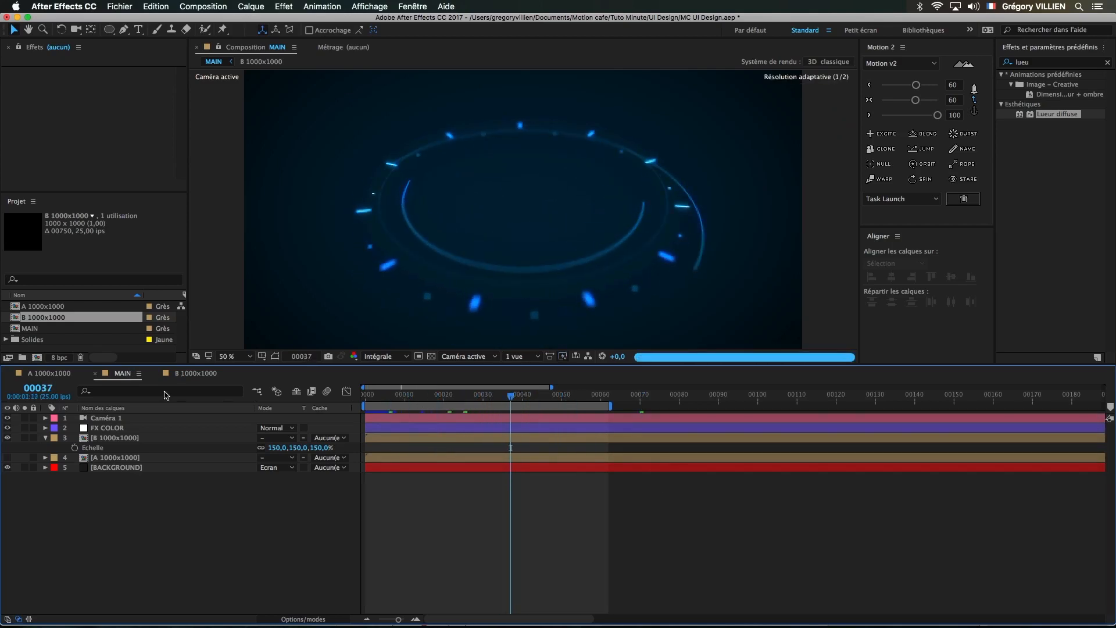
- Remove the Taille animation from Arc high at frame 62, keeping the ellipse size at 600 by 600
left_click(203, 375)
left_click(710, 429)
key("u")
left_click_drag(761, 398, 869, 397)
left_click(94, 437)
- Animate Arc high's trim Fin from 0% at frame 29 to 50% at frame 62, and ease the last keyframe
double_click(46, 428)
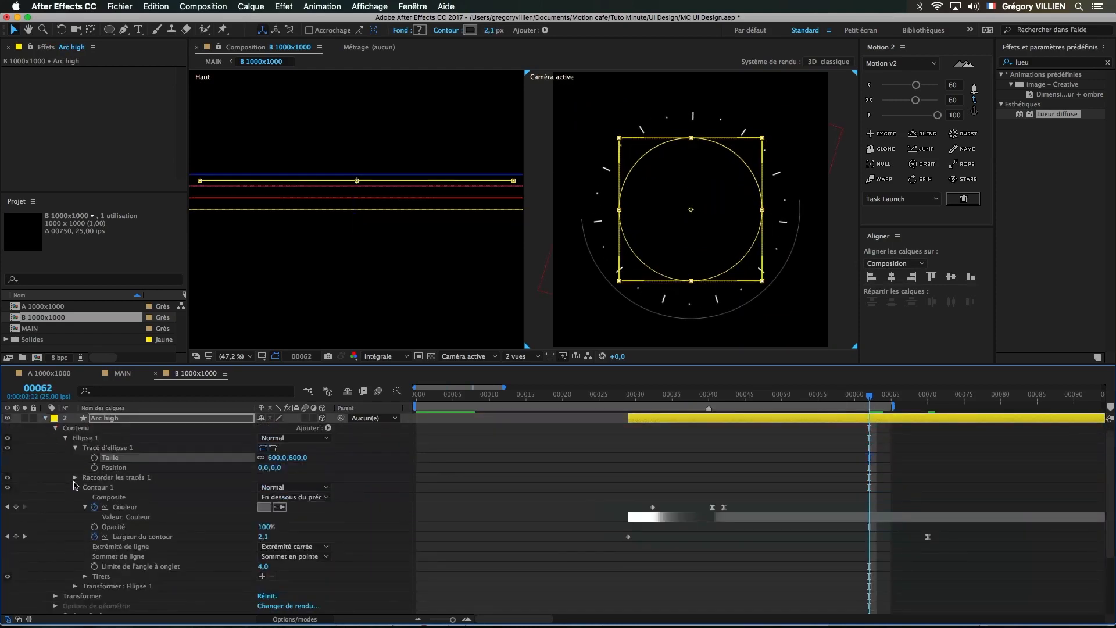
left_click(75, 486)
left_click(75, 479)
left_click(95, 500)
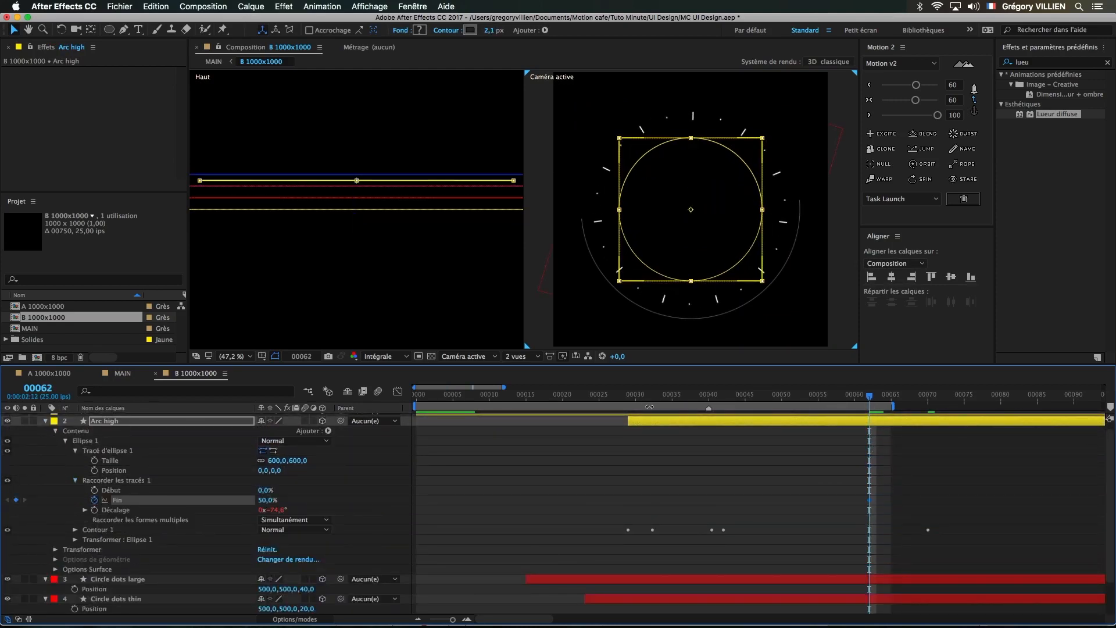
left_click(629, 395)
left_click(265, 500)
type("0")
key("Return")
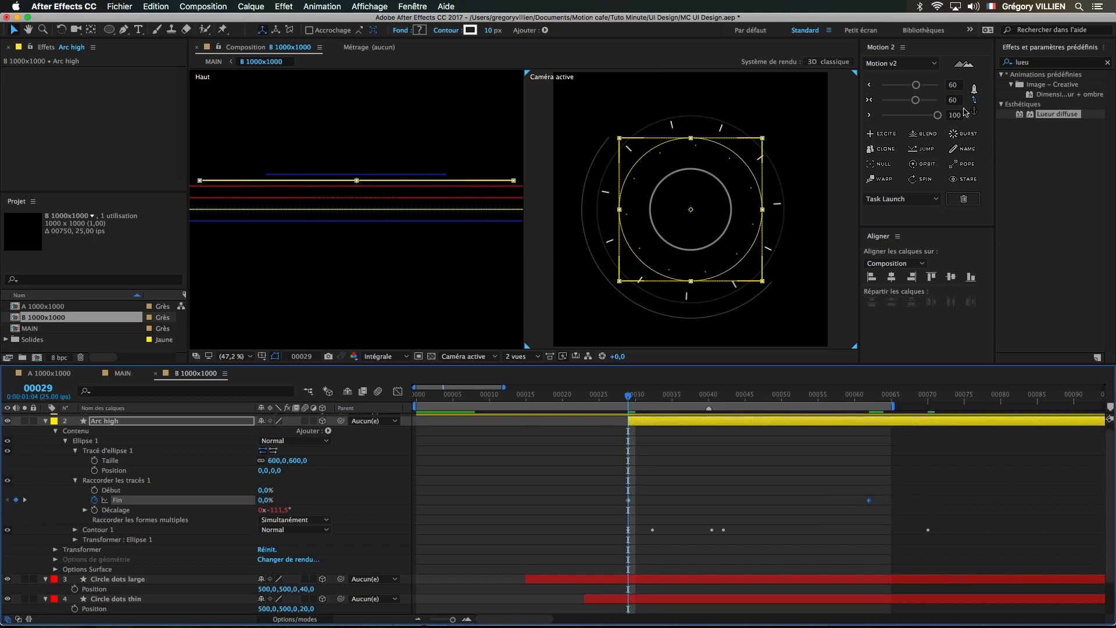
left_click(964, 112)
- Solo Arc high, preview its drawing animation from frame 29, and turn solo off
left_click(25, 420)
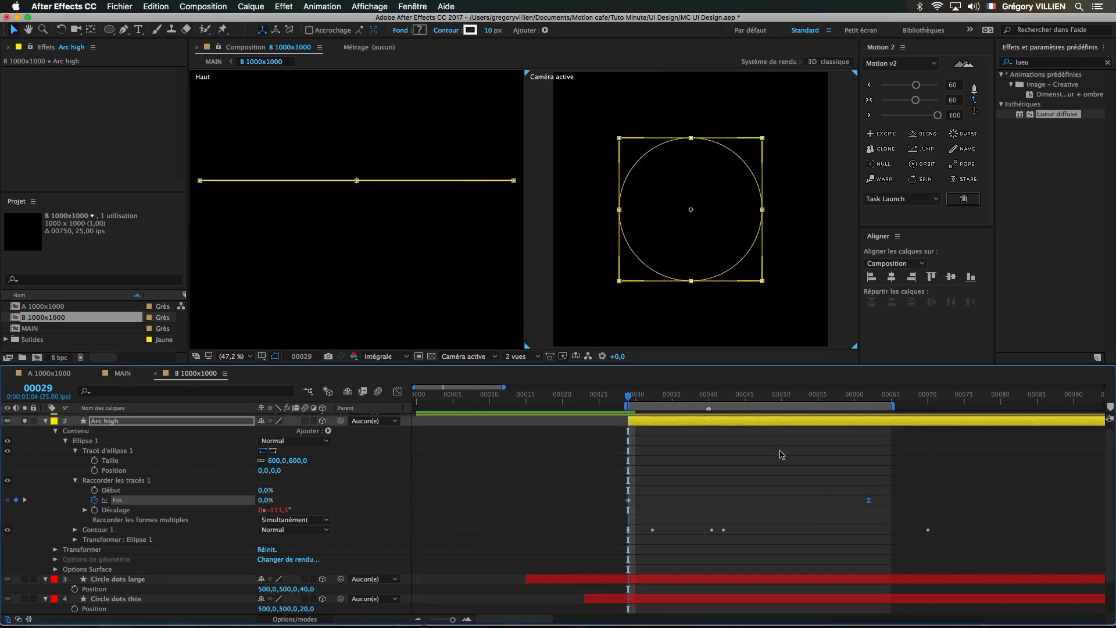
left_click(779, 454)
key("space")
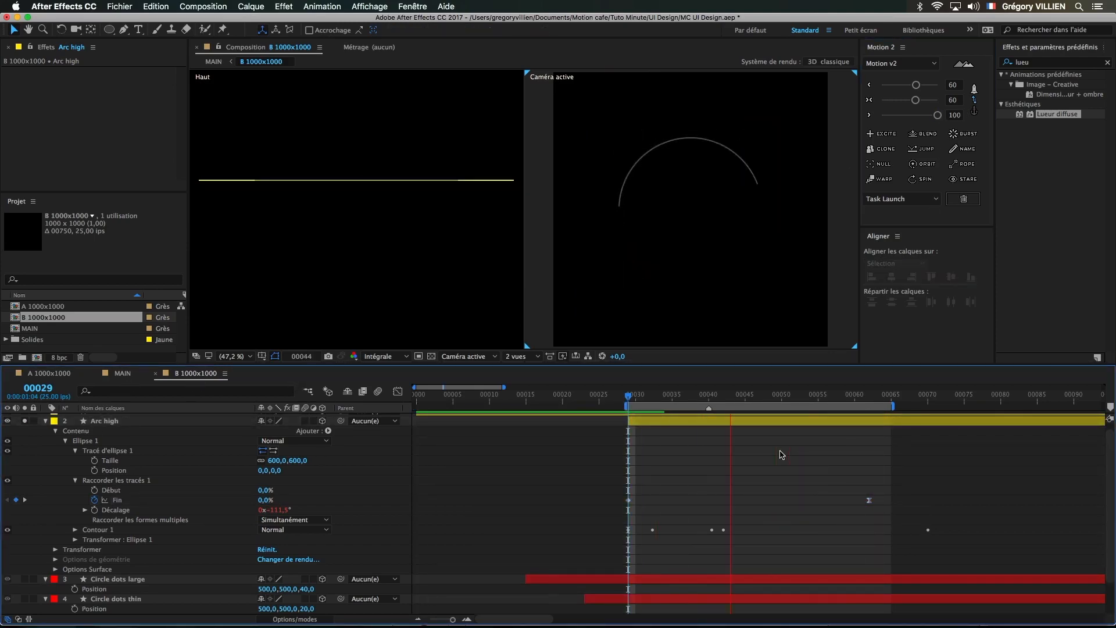
key("space")
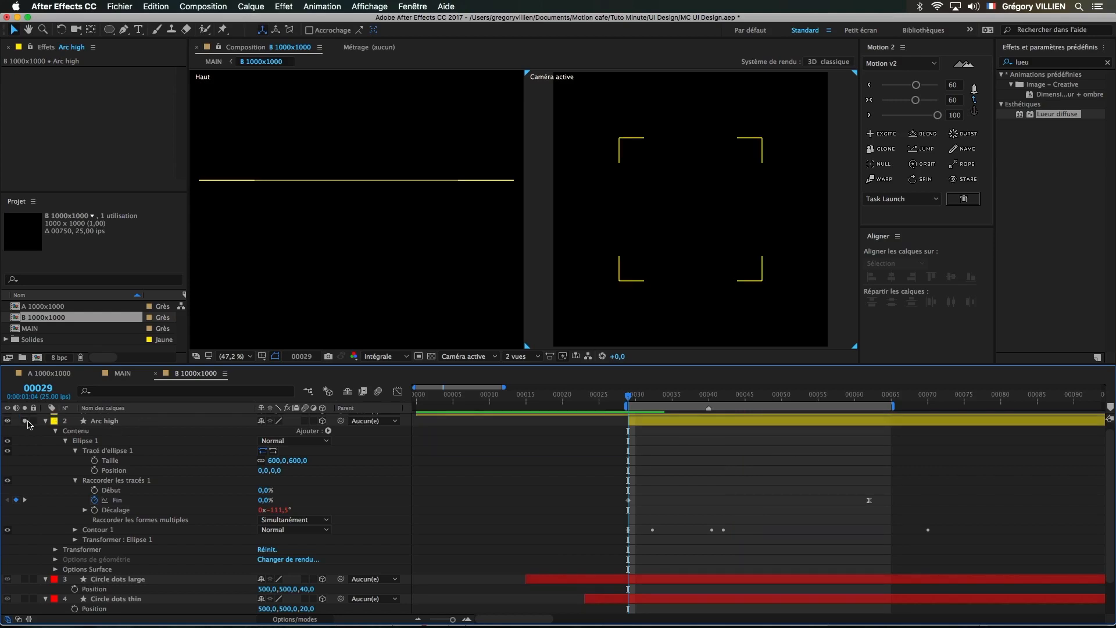
left_click(25, 421)
- Preview the updated element in MAIN, return to B 1000x1000 and collapse Arc high's properties
left_click(199, 449)
left_click(121, 373)
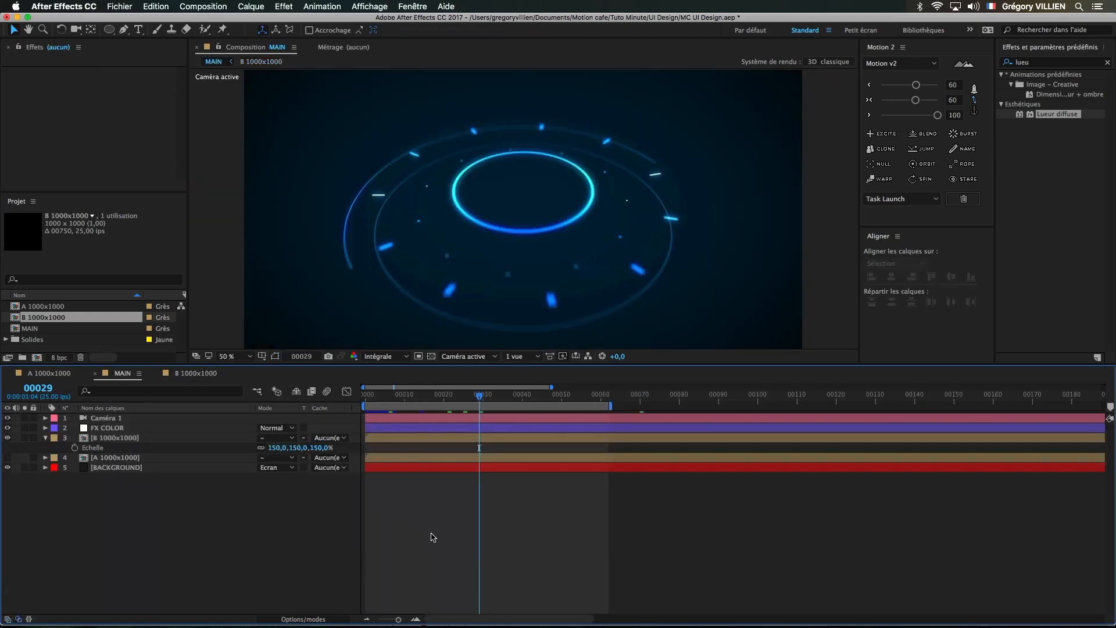
key("space")
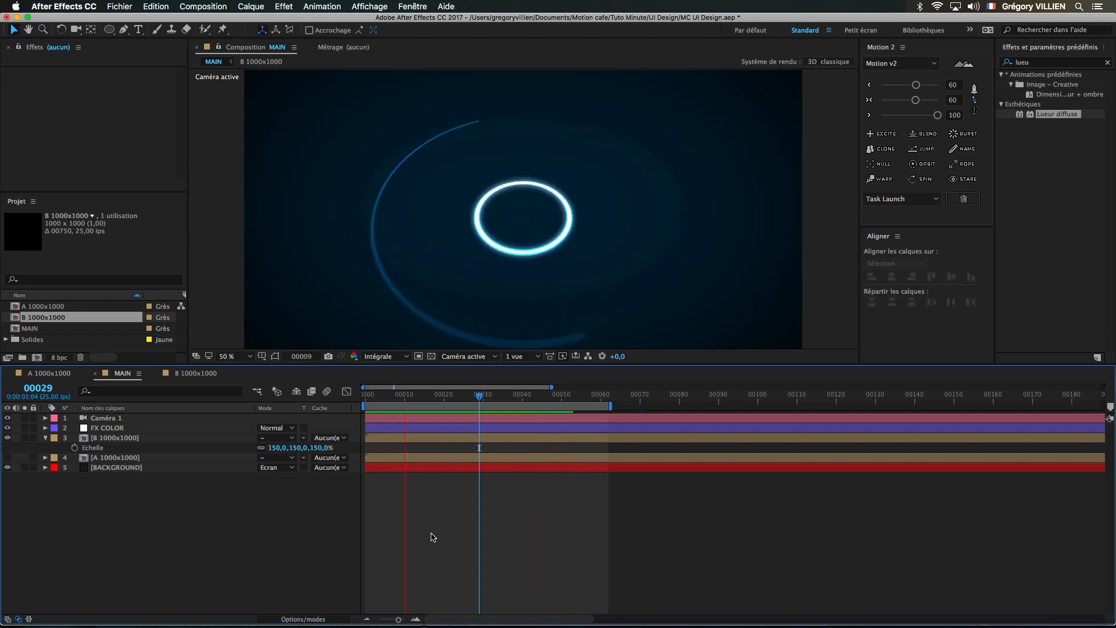
key("space")
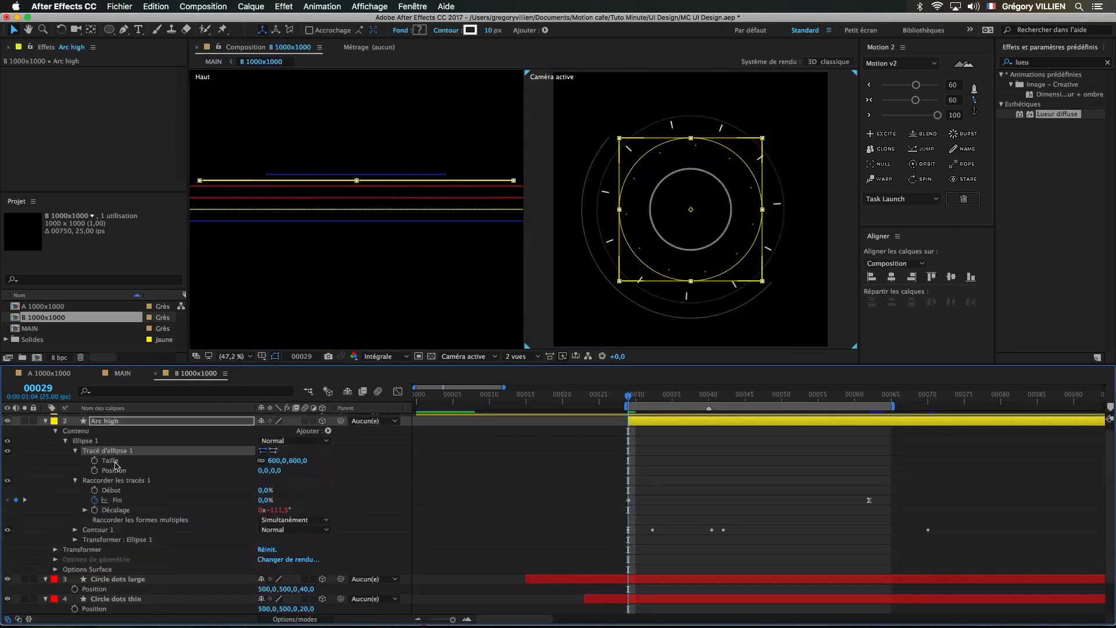
key("u")
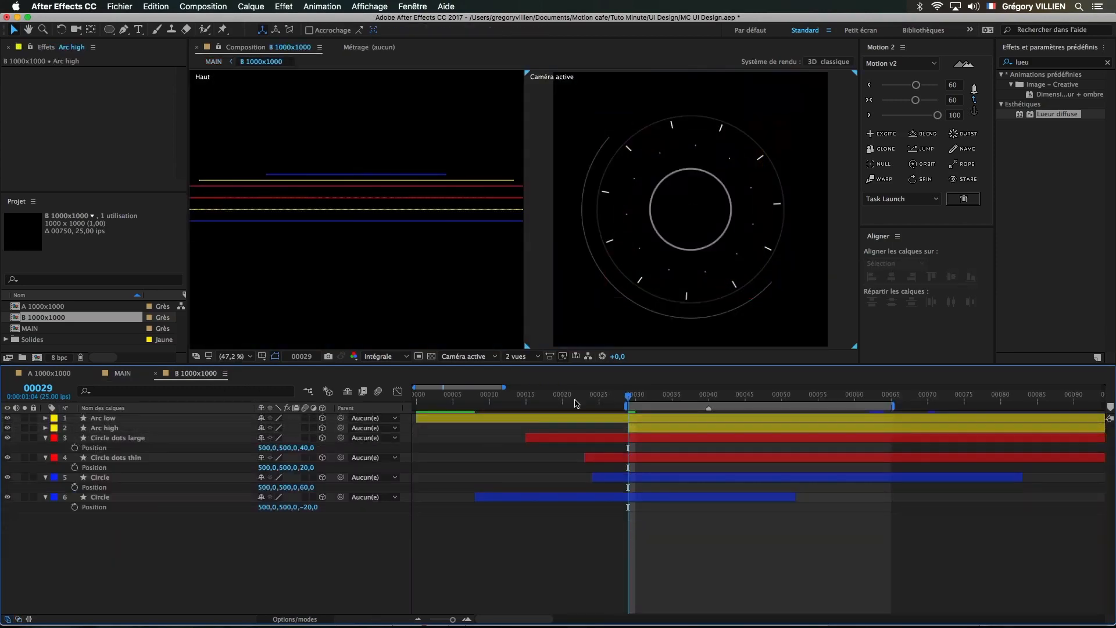
- Delay the Arc high layer so it starts at about frame 39
left_click_drag(659, 401, 680, 400)
left_click_drag(661, 428, 733, 428)
key("super+shift+a")
- Add dashes to Arc high's stroke and preview the dashed arc in MAIN
left_click_drag(683, 400, 855, 396)
left_click(729, 431)
left_click(45, 428)
left_click(75, 487)
left_click(75, 457)
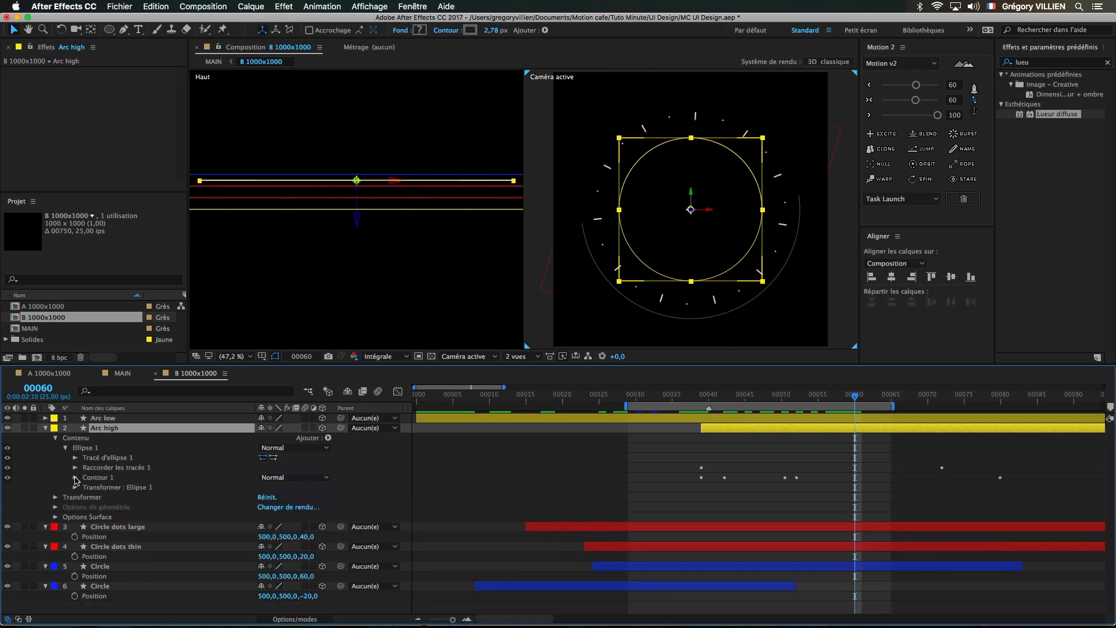
left_click(74, 477)
left_click(412, 519)
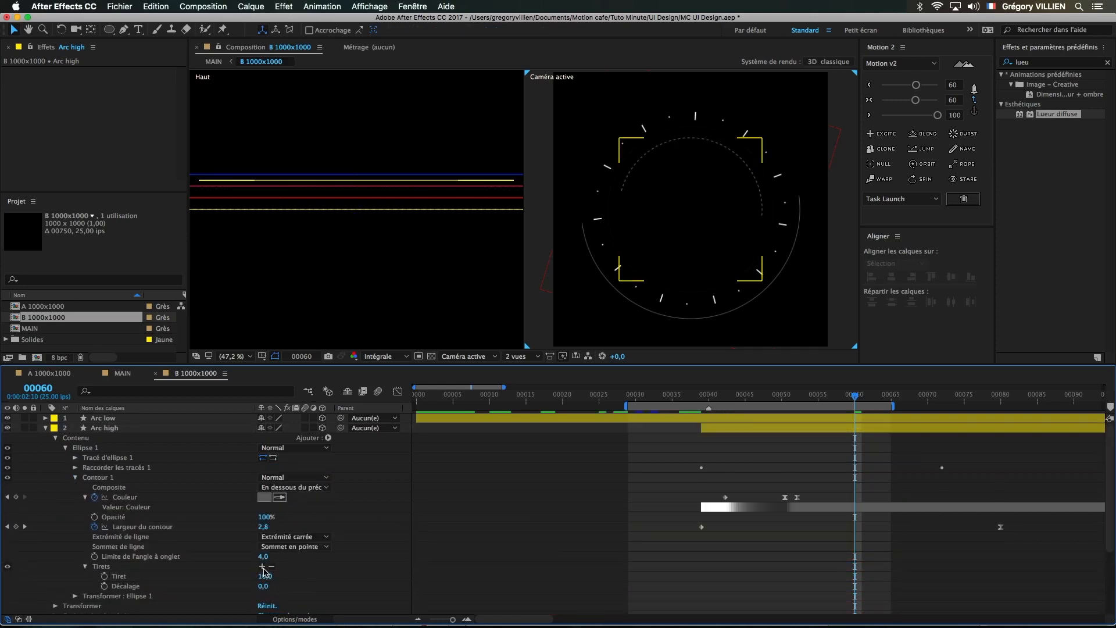
left_click(122, 373)
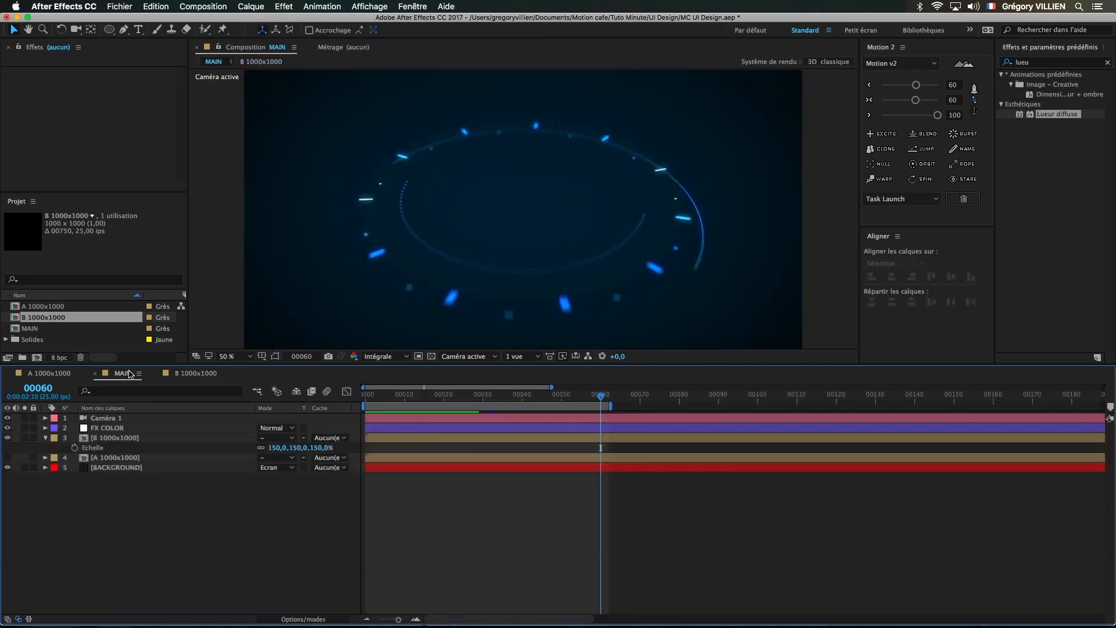
key("space")
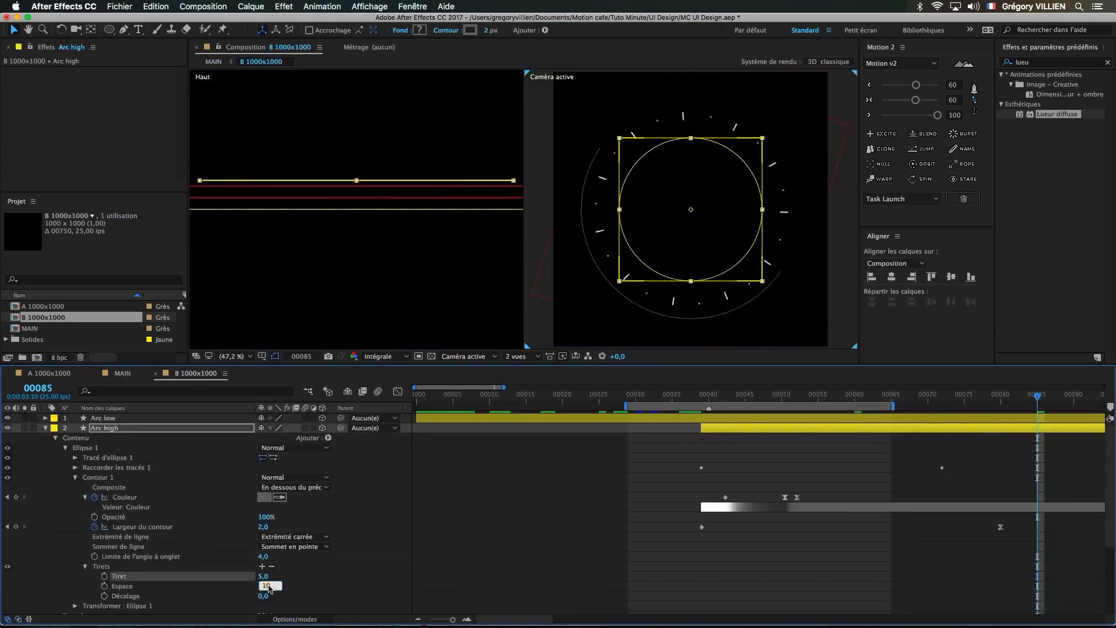
- Set Arc high's final stroke width to 5 and its dashes to 3 with a gap of 20 in B 1000x1000
key("Return")
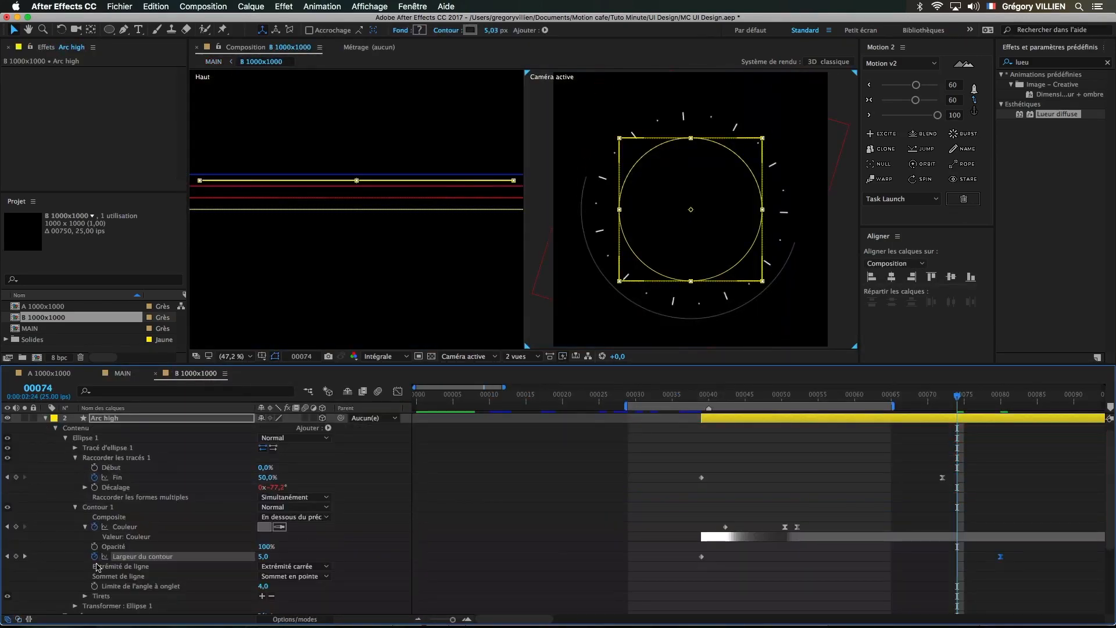
scroll(98, 523, "down", 3)
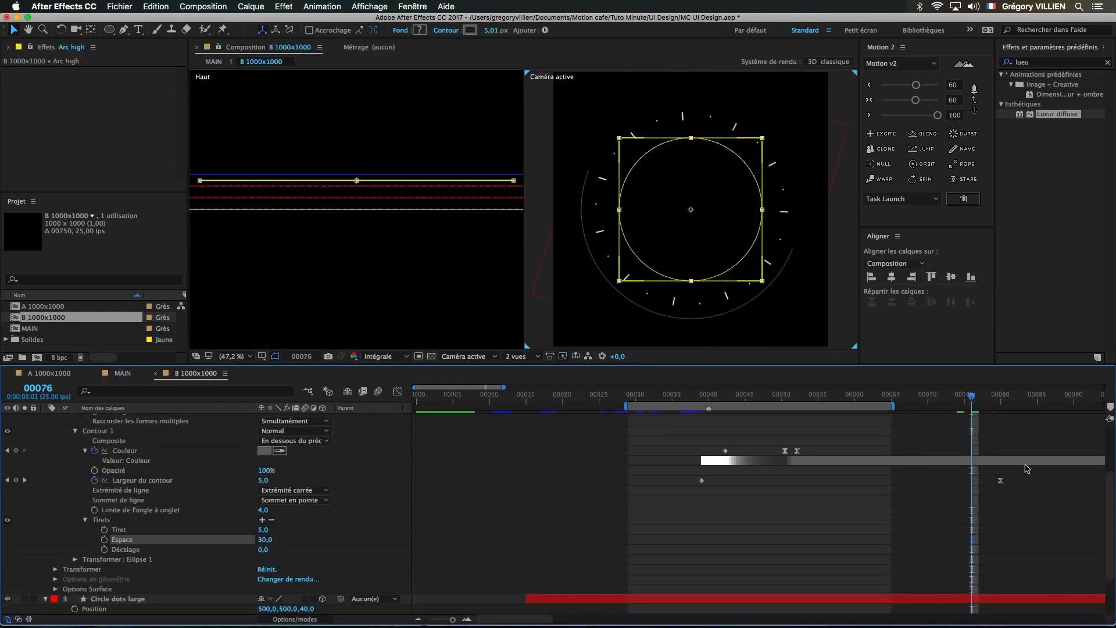
type("3")
key("Return")
left_click(265, 539)
type("20")
key("Return")
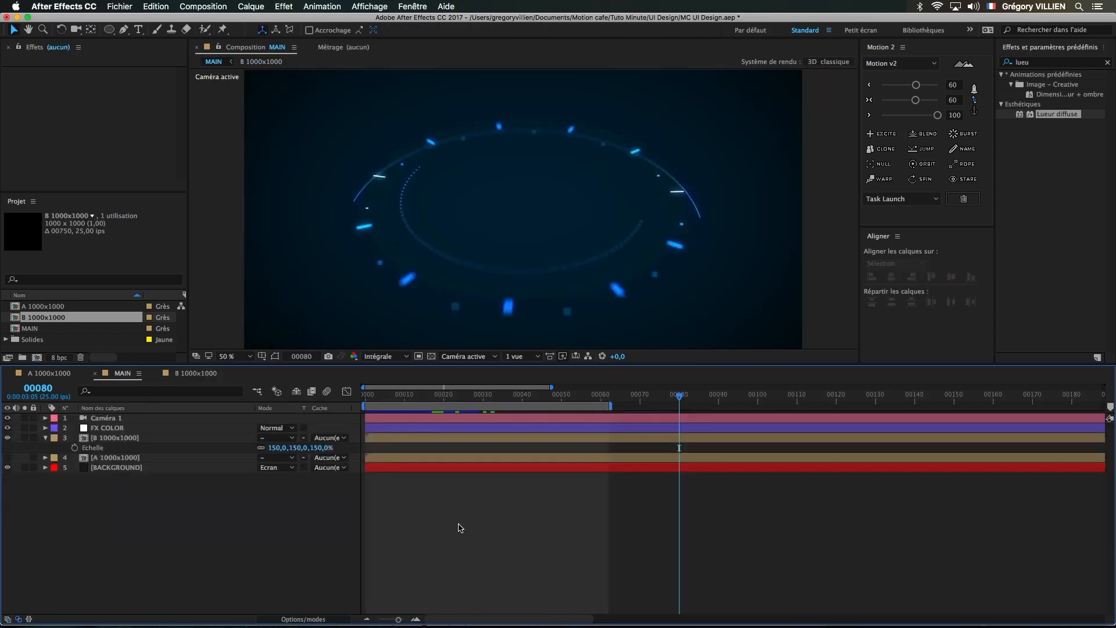
- In MAIN, show A 1000x1000, start it at about frame 18 and place B 1000x1000 beneath it
left_click_drag(494, 410, 562, 407)
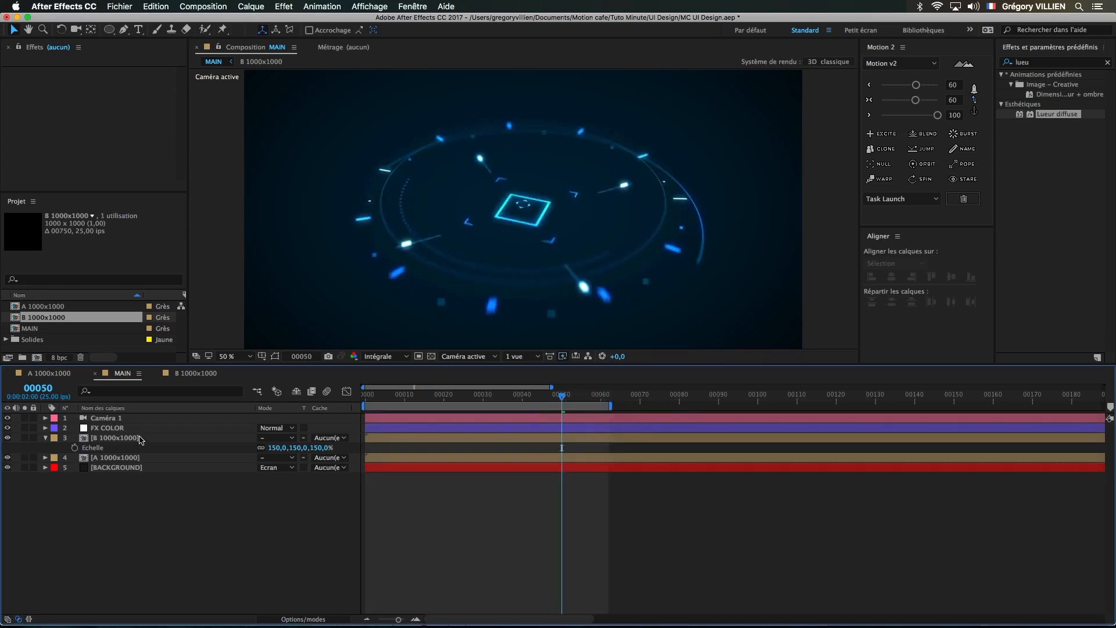
left_click_drag(366, 396, 517, 398)
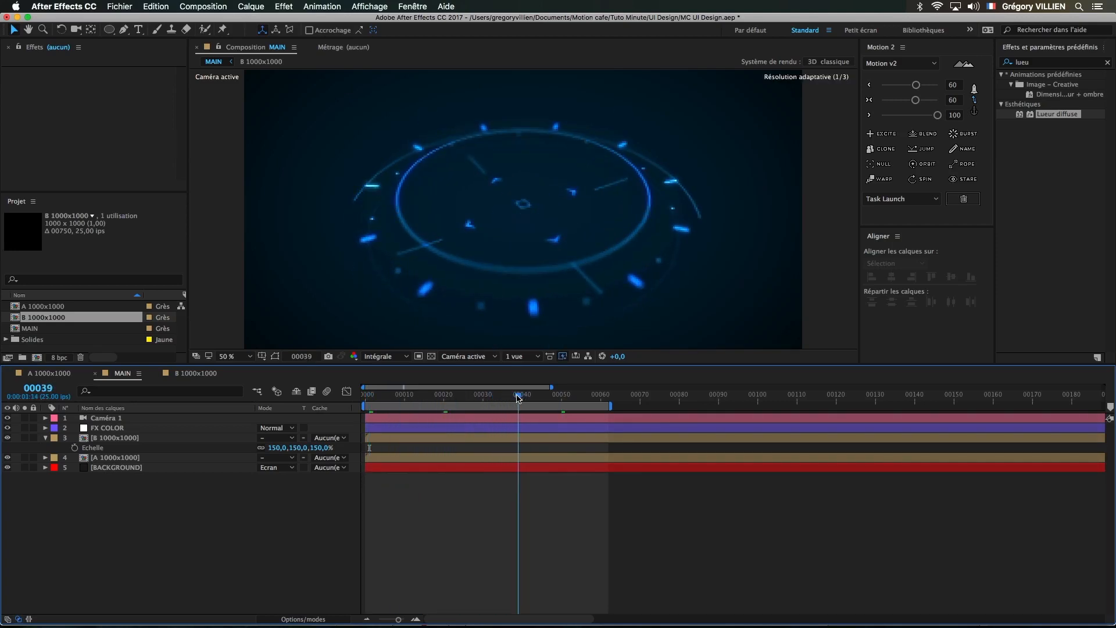
left_click(396, 441)
left_click_drag(400, 458, 470, 460)
left_click_drag(168, 440, 167, 465)
left_click_drag(401, 397, 459, 399)
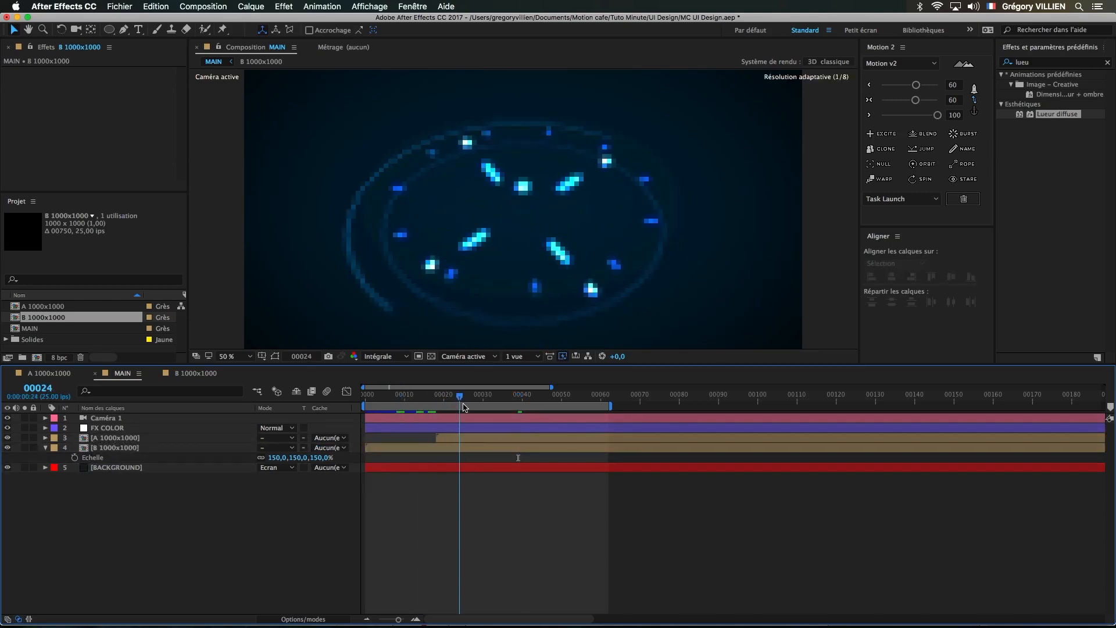
- Delay A 1000x1000 to about frame 22 and preview the combined animation in MAIN
left_click_drag(487, 438, 503, 437)
key("space")
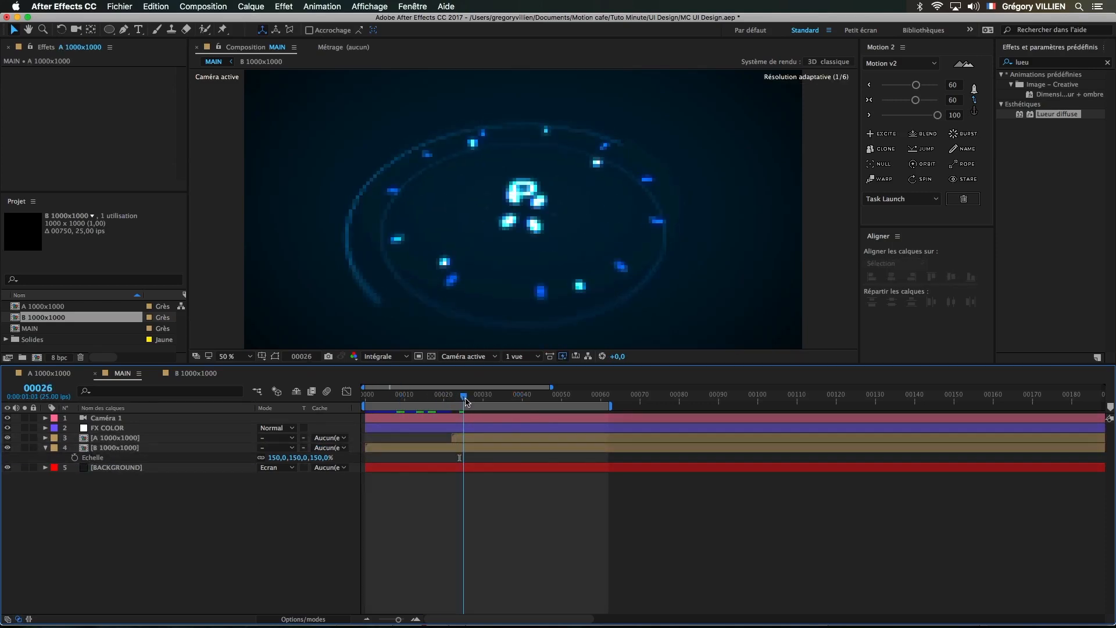
left_click_drag(379, 405, 362, 404)
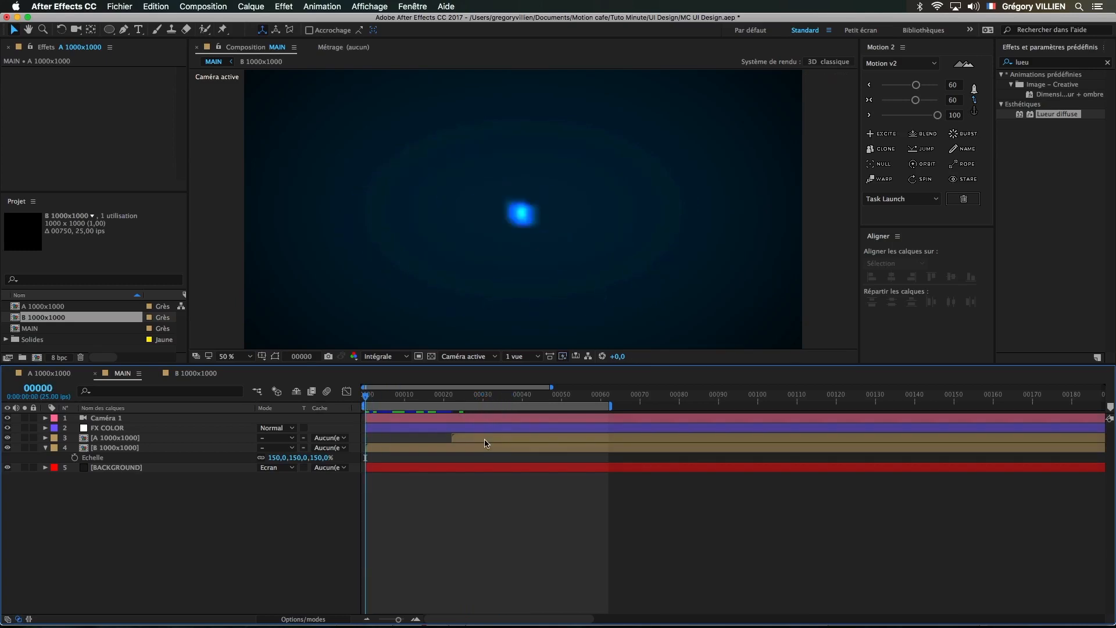
- Transfer A 1000x1000's Rotation X animation to B 1000x1000 at frame 0 and parent A to B
left_click(485, 440)
key("u")
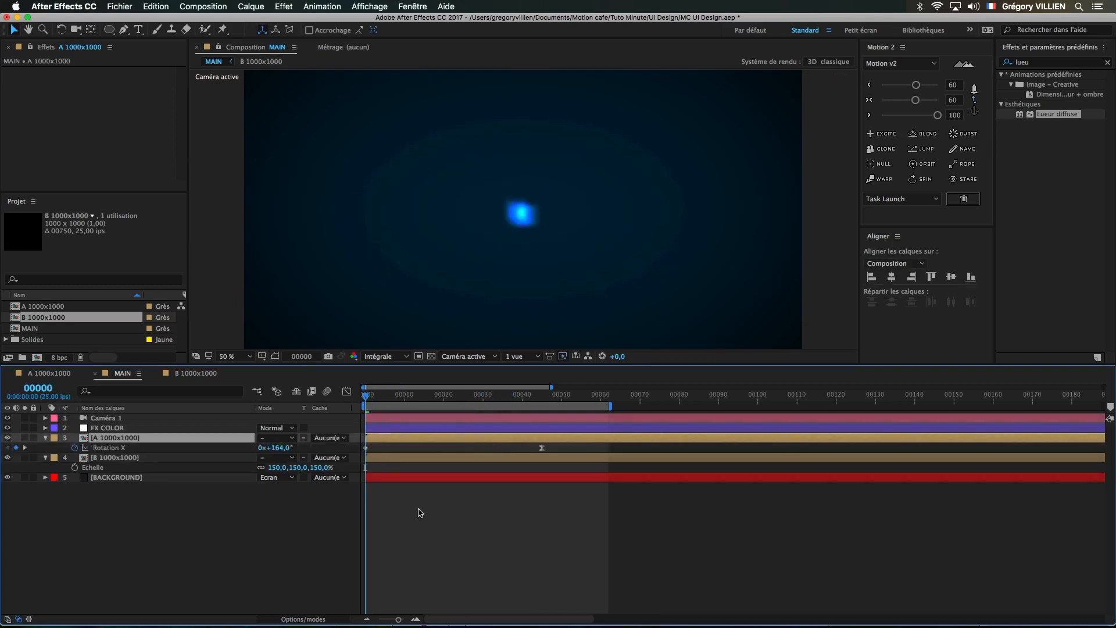
left_click(100, 457)
key("ctrl+v")
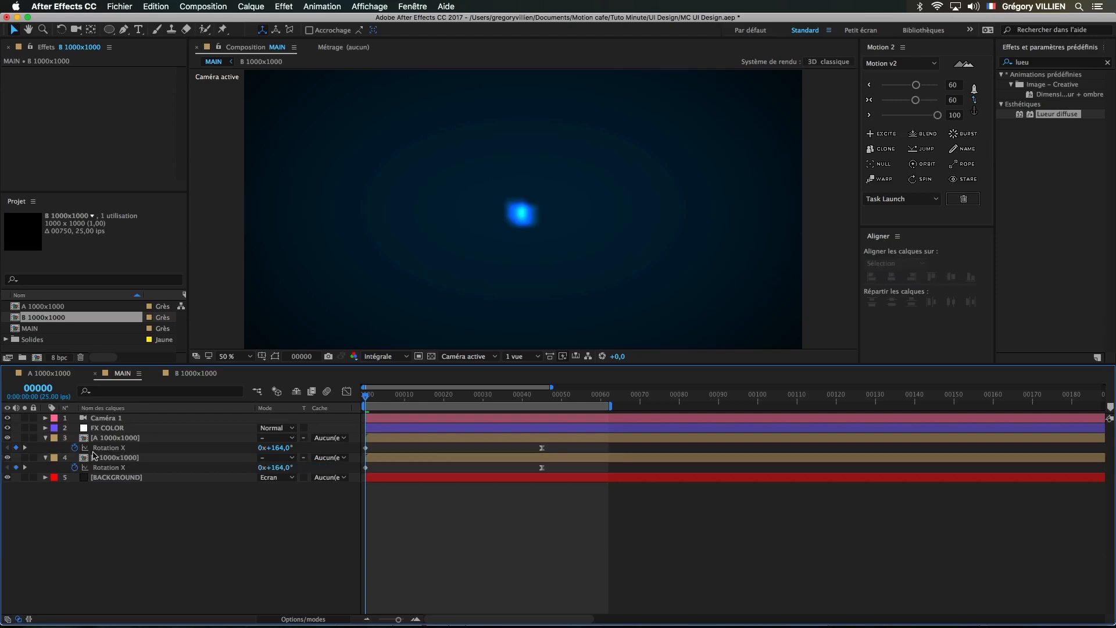
left_click(77, 449)
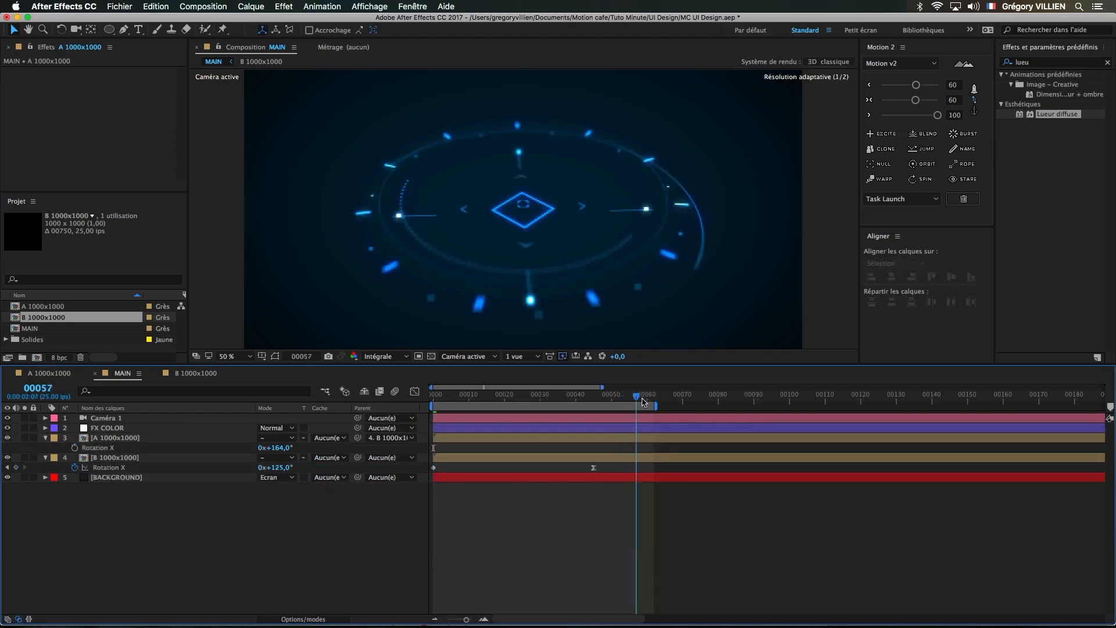
- Detach A 1000x1000 from its parent, scale B 1000x1000 to 180%, and parent A back to B
mouse_move(646, 406)
left_mouse_down()
mouse_move(489, 411)
mouse_move(657, 411)
left_mouse_up()
left_click(165, 438)
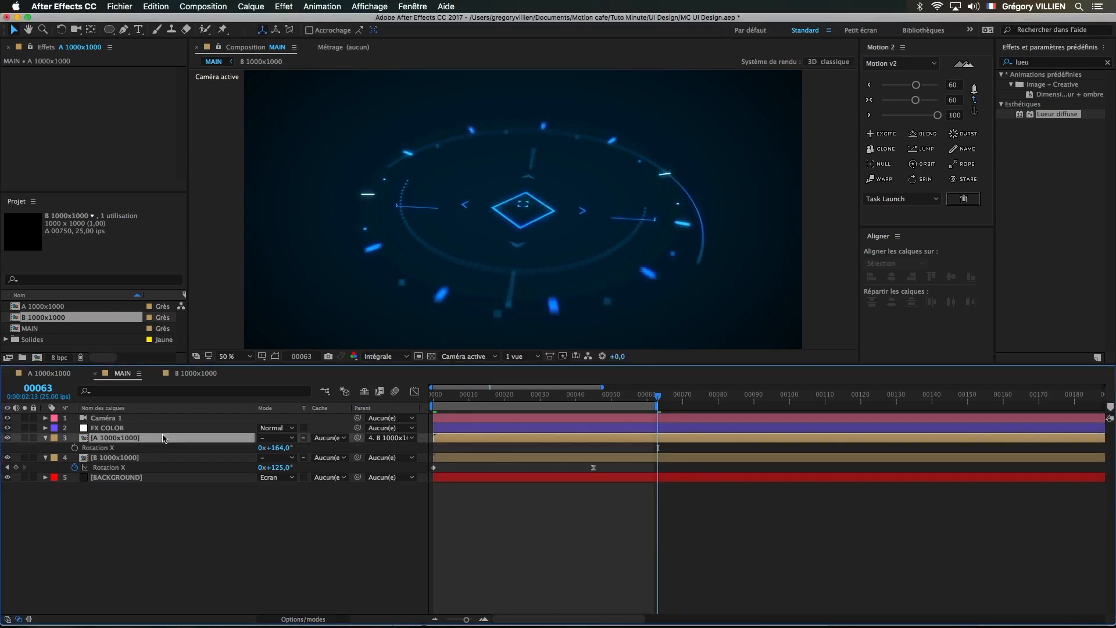
left_click(176, 459)
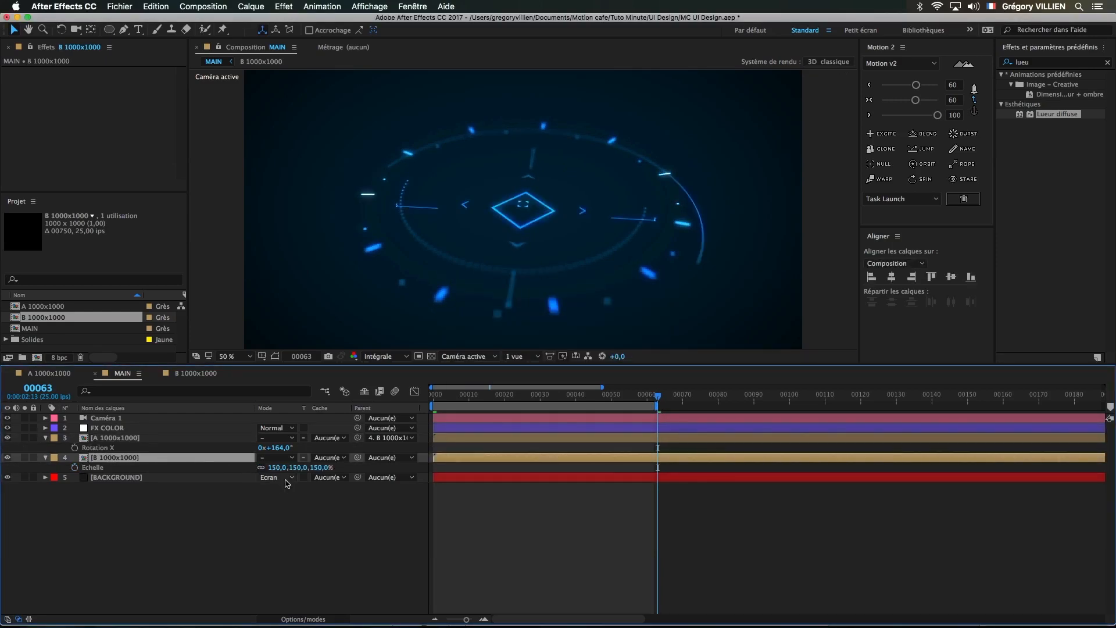
key("super+z")
type("200")
key("Return")
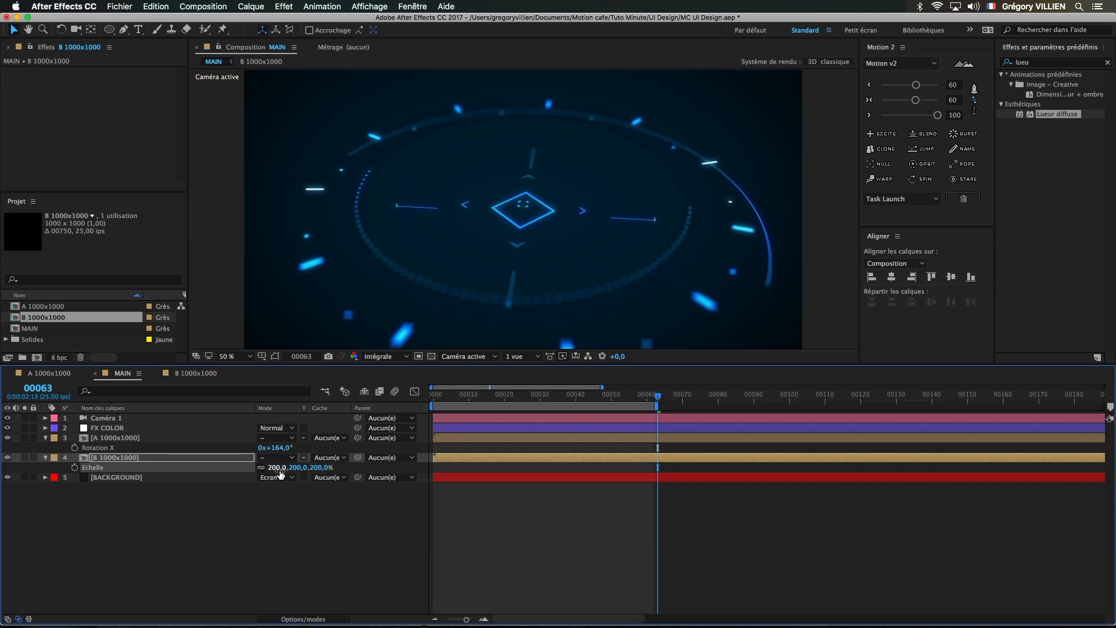
type("180")
key("Return")
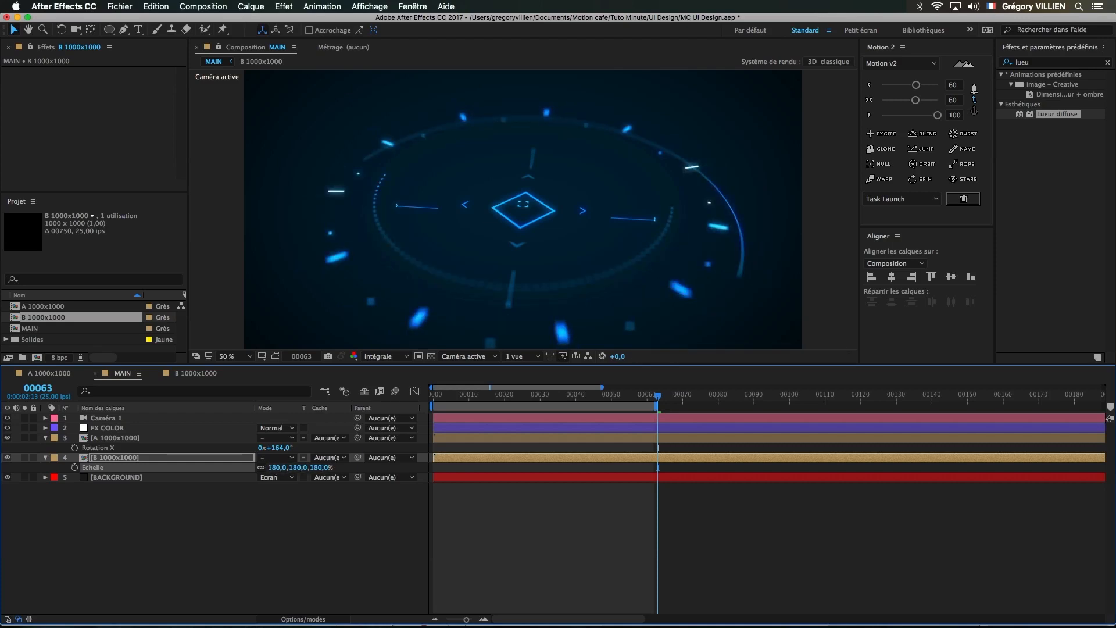
left_click(325, 496)
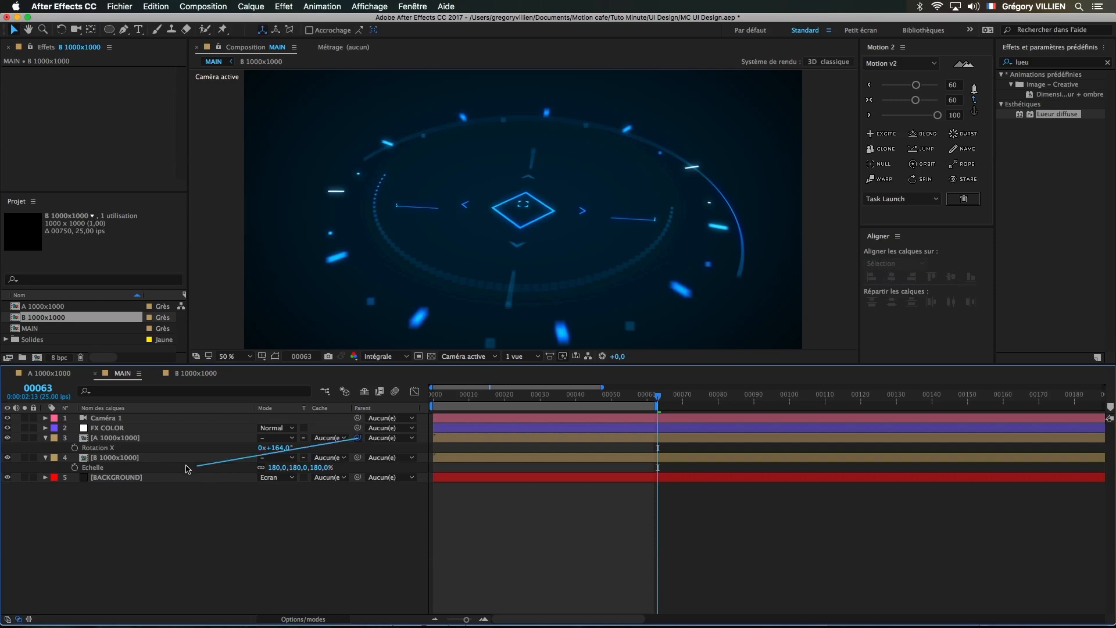
left_click_drag(186, 468, 93, 458)
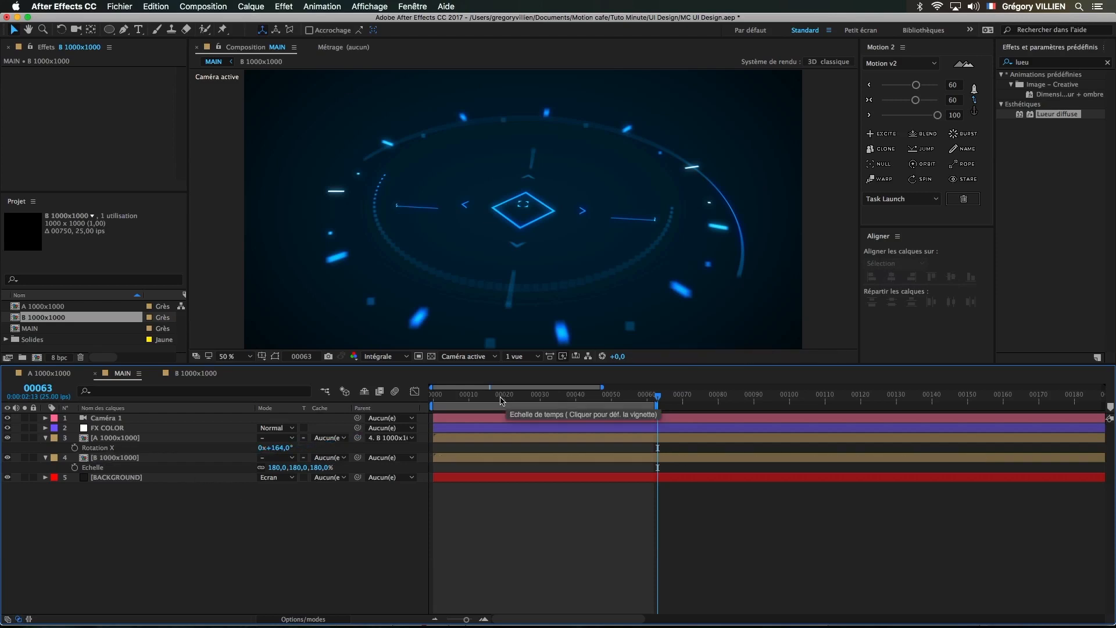
- Scale B 1000x1000, together with its child A 1000x1000, to 140%
key("comma")
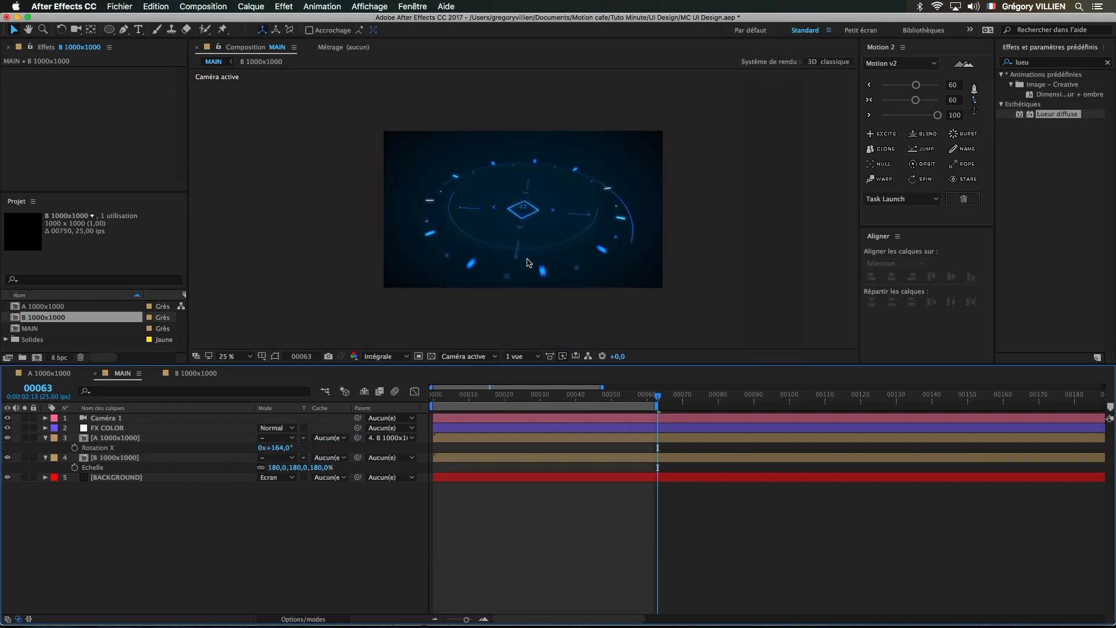
left_click(249, 354)
left_click(241, 367)
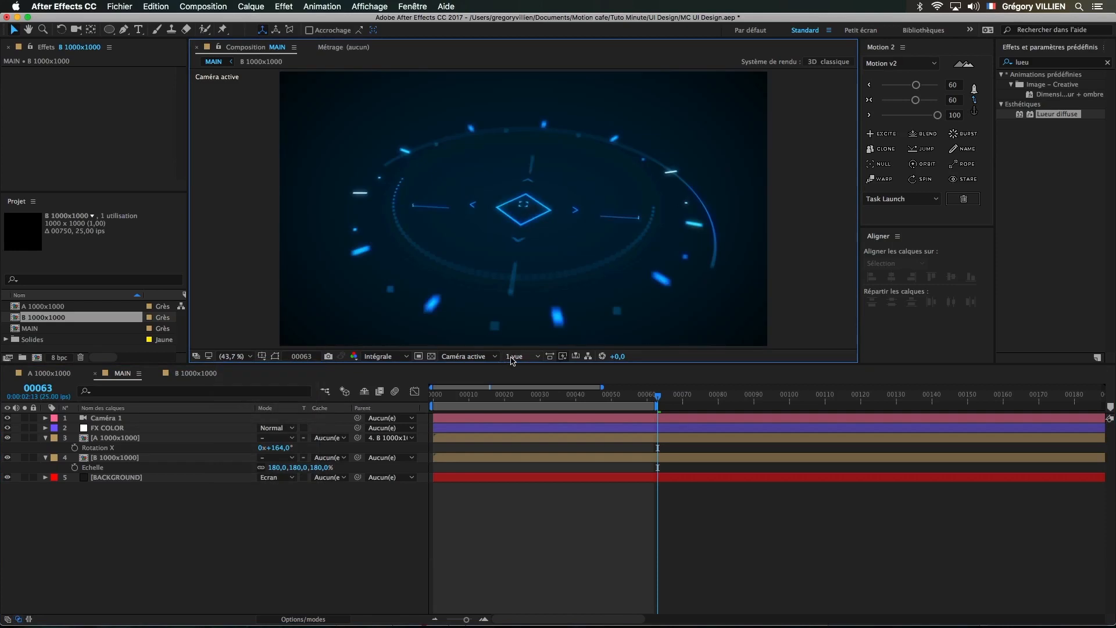
left_click(278, 467)
type("150")
key("Return")
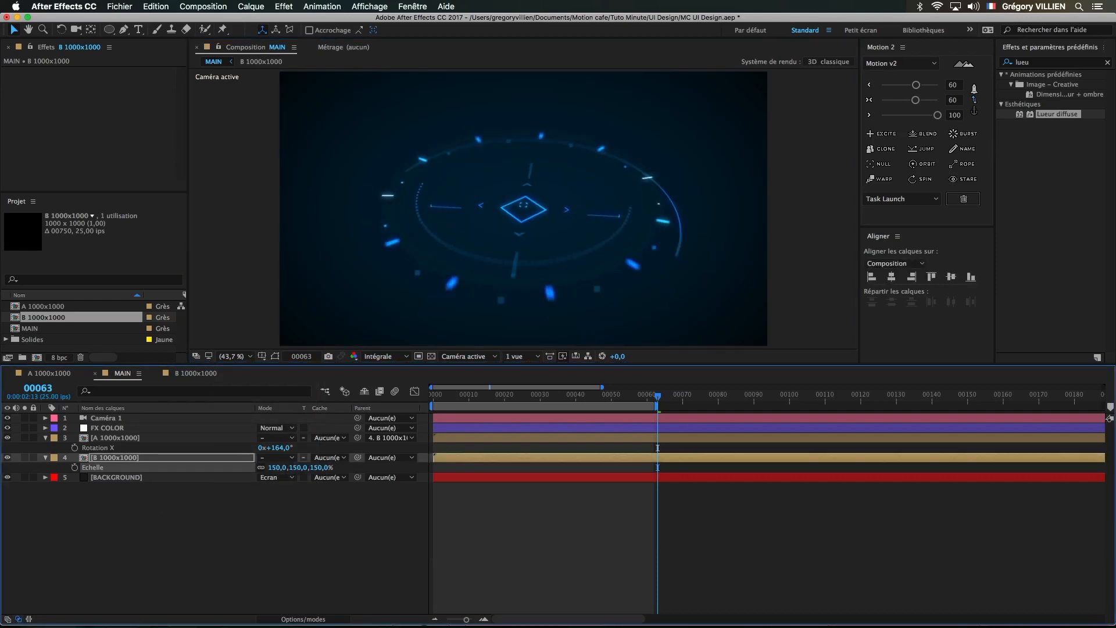
type("140")
key("Return")
left_click(445, 517)
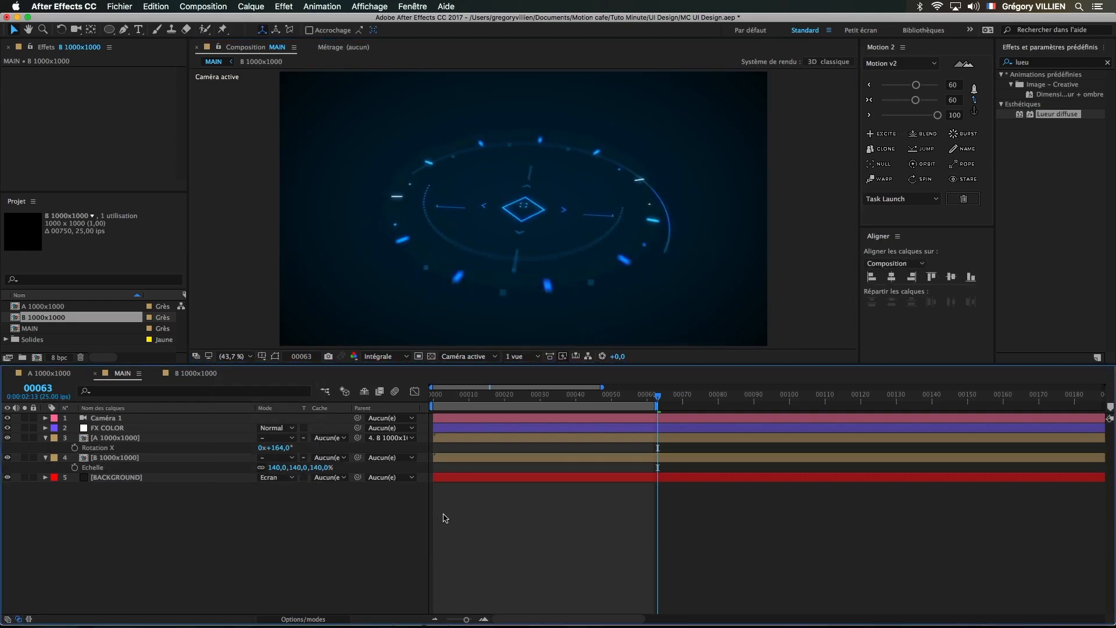
- Delay A 1000x1000 to start at about frame 27 and extend MAIN's work area to frame 87
left_click(508, 395)
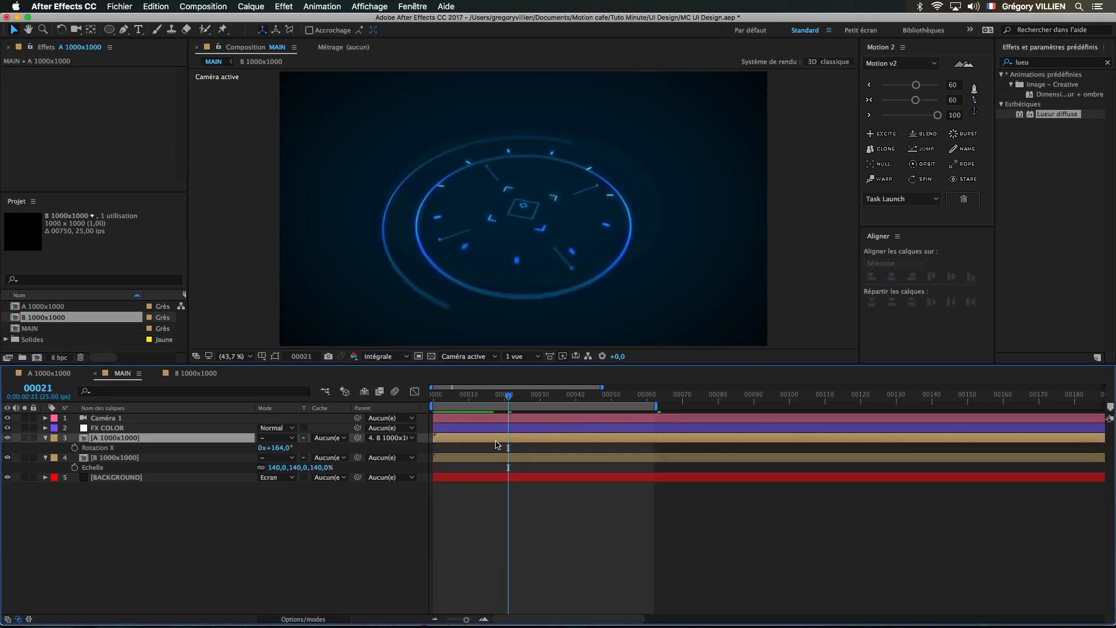
left_click_drag(434, 437, 540, 402)
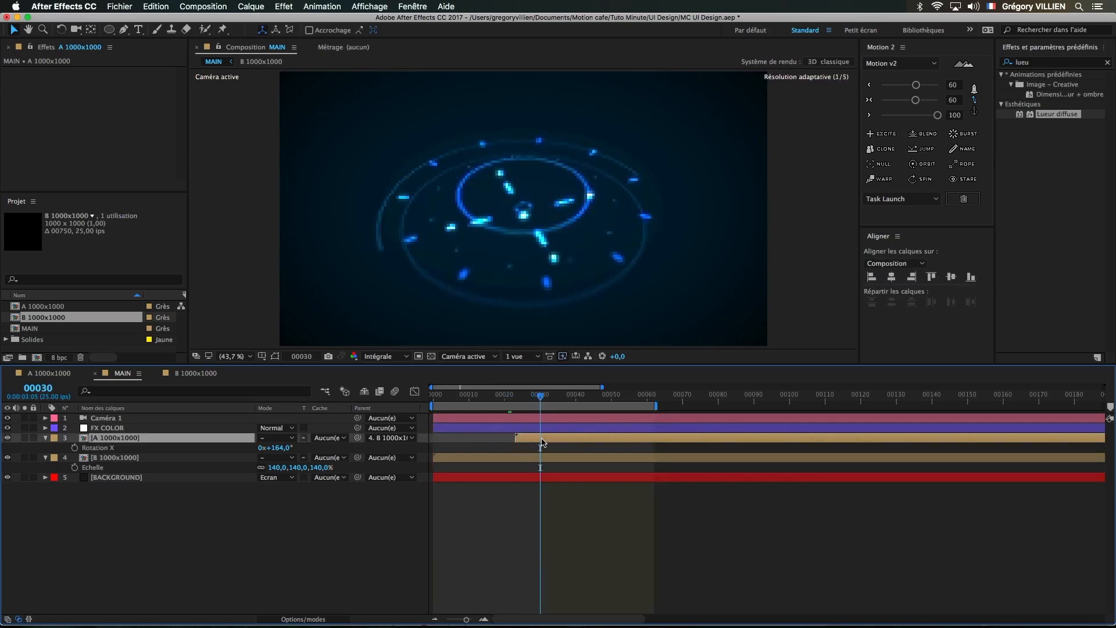
left_click_drag(547, 440, 561, 440)
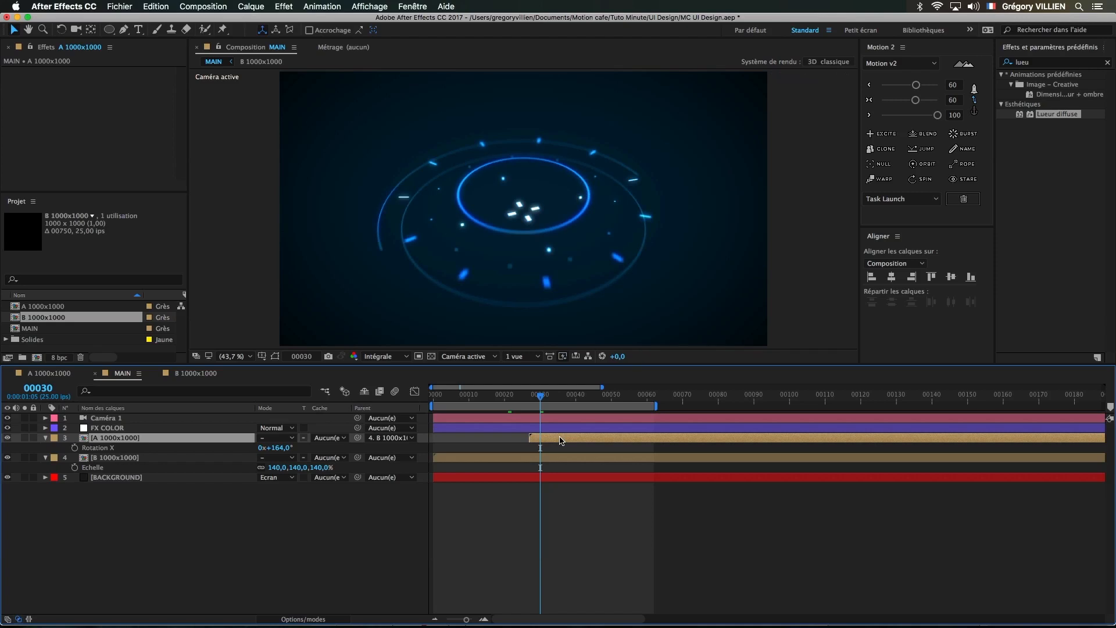
left_click(742, 403)
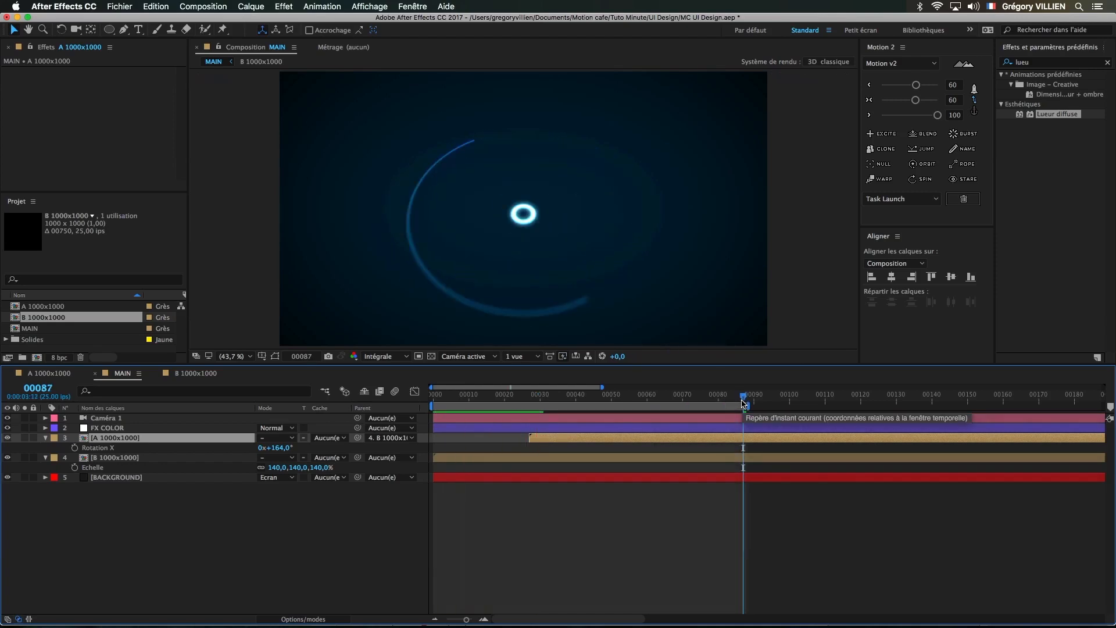
- Adjust B 1000x1000's Rotation X at frame 0, move its end keyframe to about frame 70, and preview the animation
left_click(465, 458)
key("u")
left_click(431, 401)
left_click_drag(282, 468, 316, 468)
mouse_move(435, 398)
left_mouse_down()
mouse_move(464, 398)
mouse_move(430, 399)
left_mouse_up()
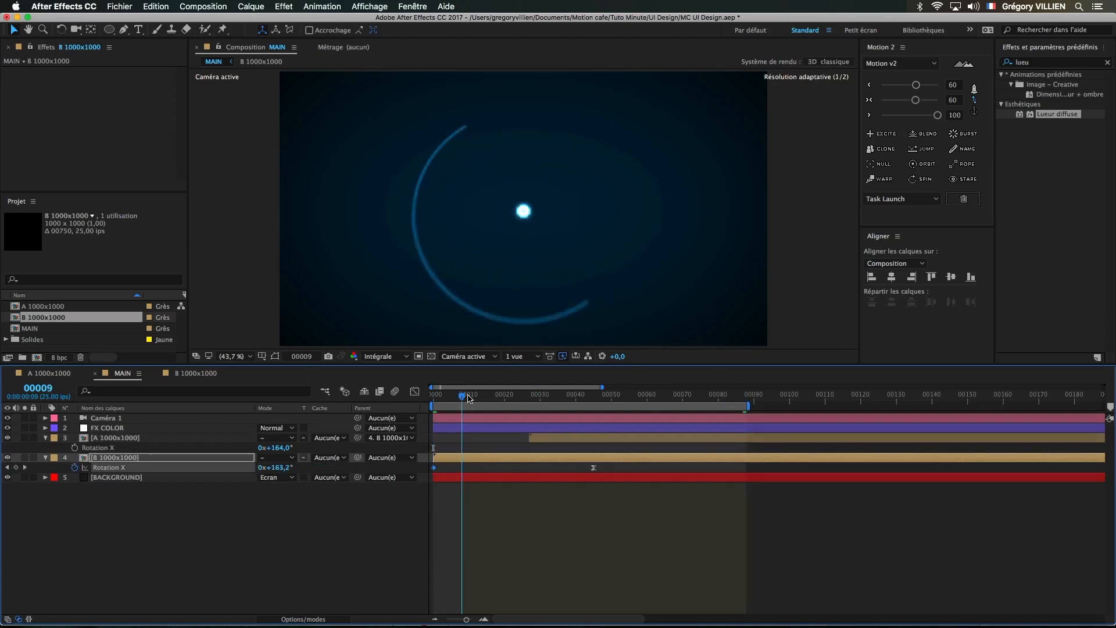
left_click_drag(281, 467, 275, 469)
key("space")
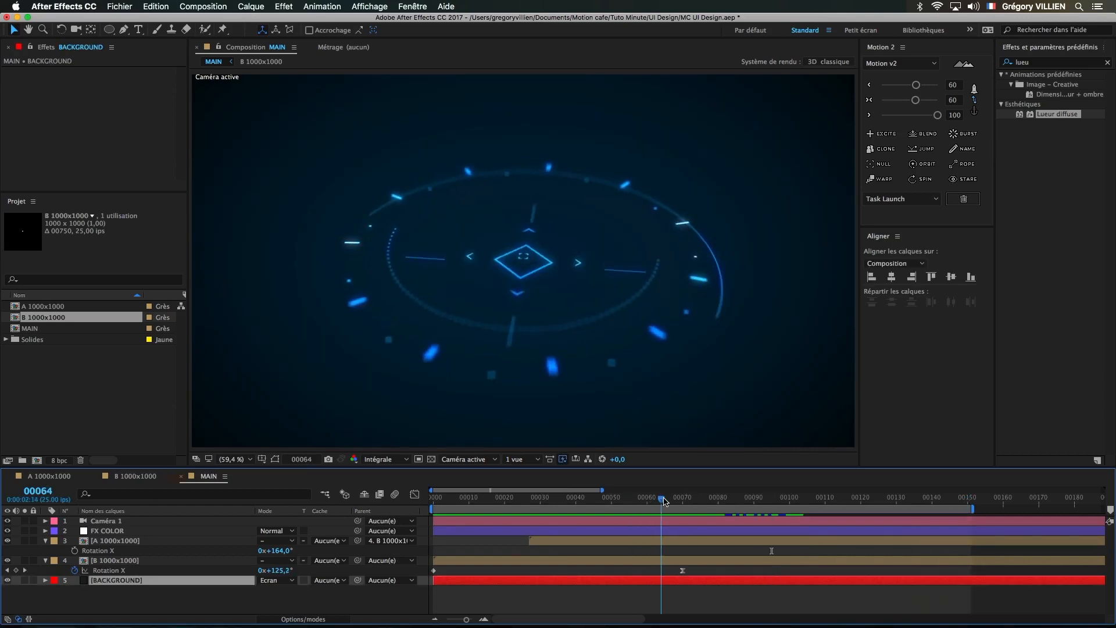
- In B 1000x1000, duplicate the upper Circle layer at frame 36 and solo the copy
left_click(136, 476)
mouse_move(596, 498)
left_mouse_down()
mouse_move(523, 509)
mouse_move(609, 512)
left_mouse_up()
left_click(591, 563)
key("super+d")
left_click(25, 560)
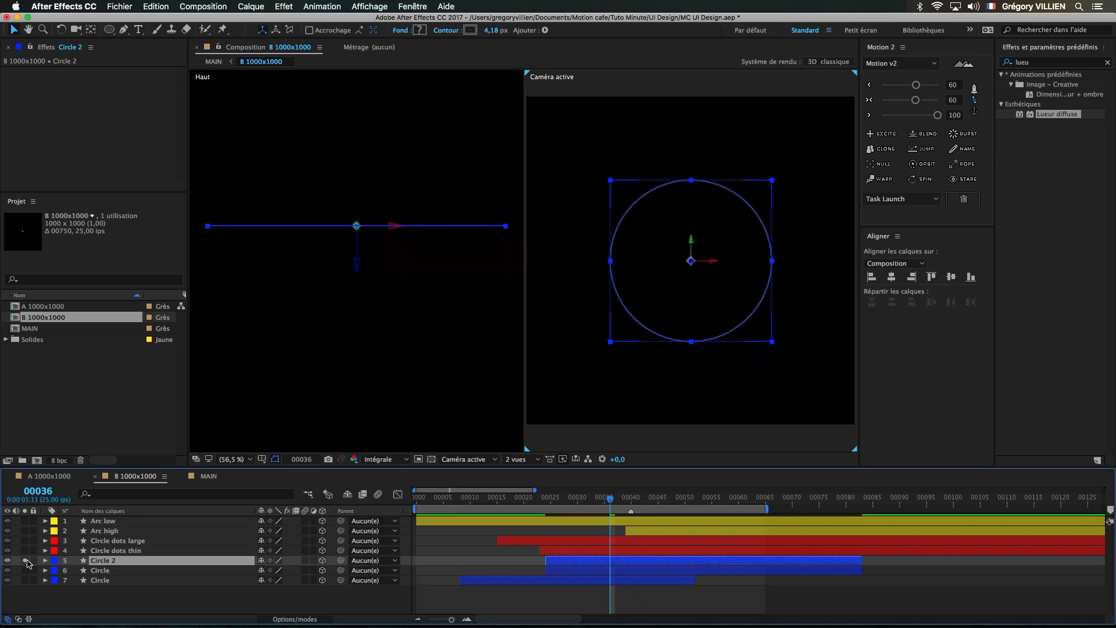
- Add a fill to Circle 2's Ellipse 1 and delete its stroke
left_click(46, 561)
left_click_drag(146, 467, 161, 358)
left_click(56, 462)
left_click(66, 471)
left_click(86, 470)
left_click(327, 461)
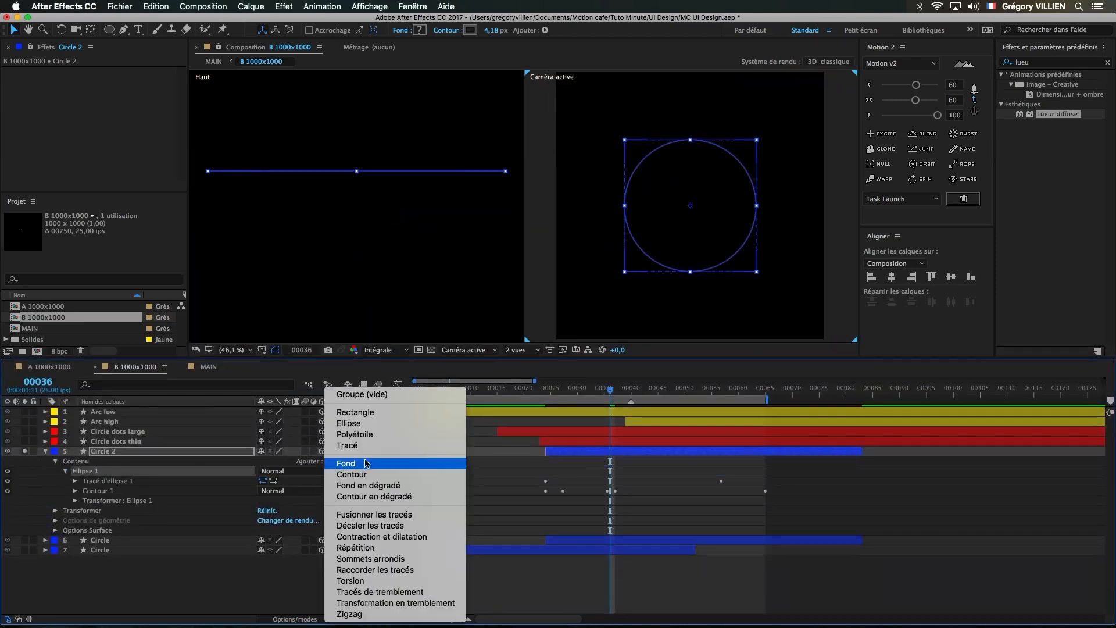
left_click(342, 459)
left_click(108, 500)
key("Delete")
- Set Circle 2's fill colour to dark grey with 0% saturation and 20% brightness
left_click(75, 491)
left_click(265, 520)
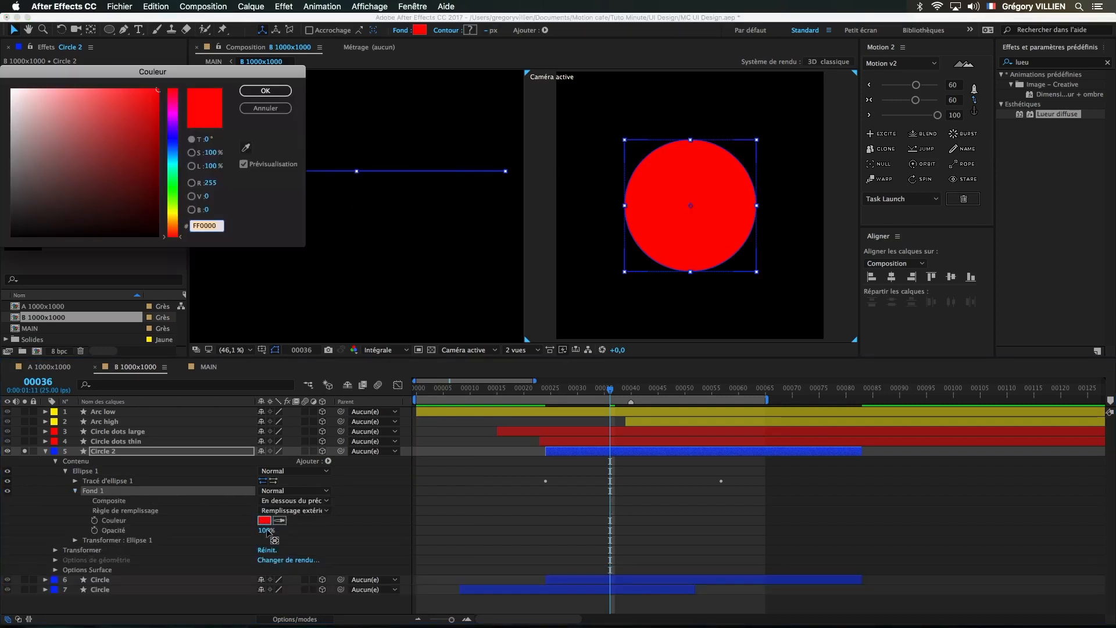
left_click(209, 153)
type("0")
key("Tab")
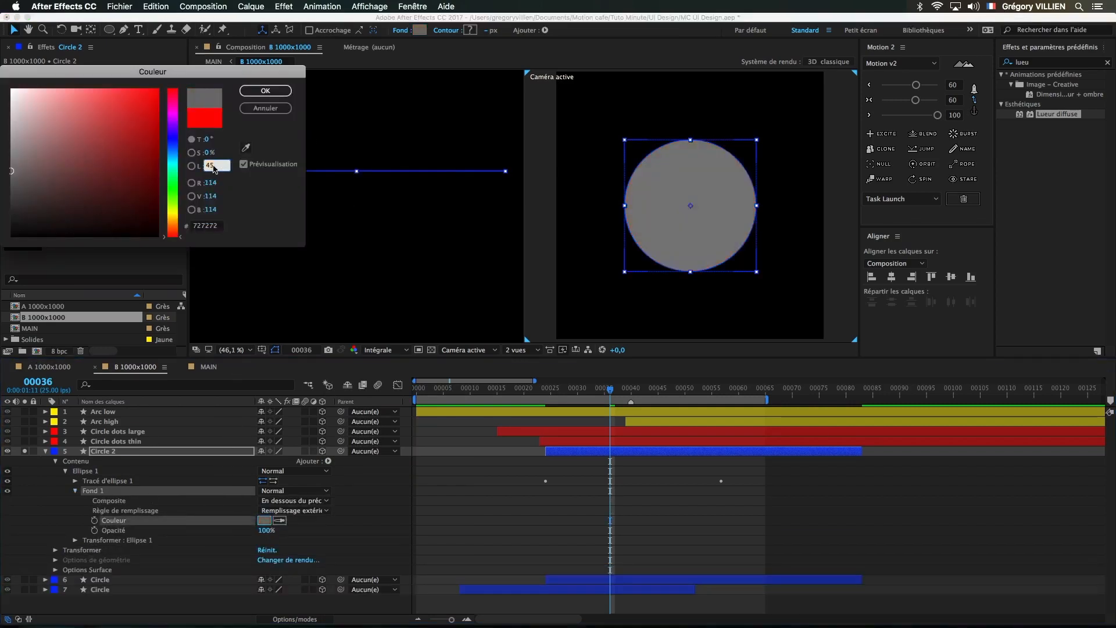
type("20")
key("Return")
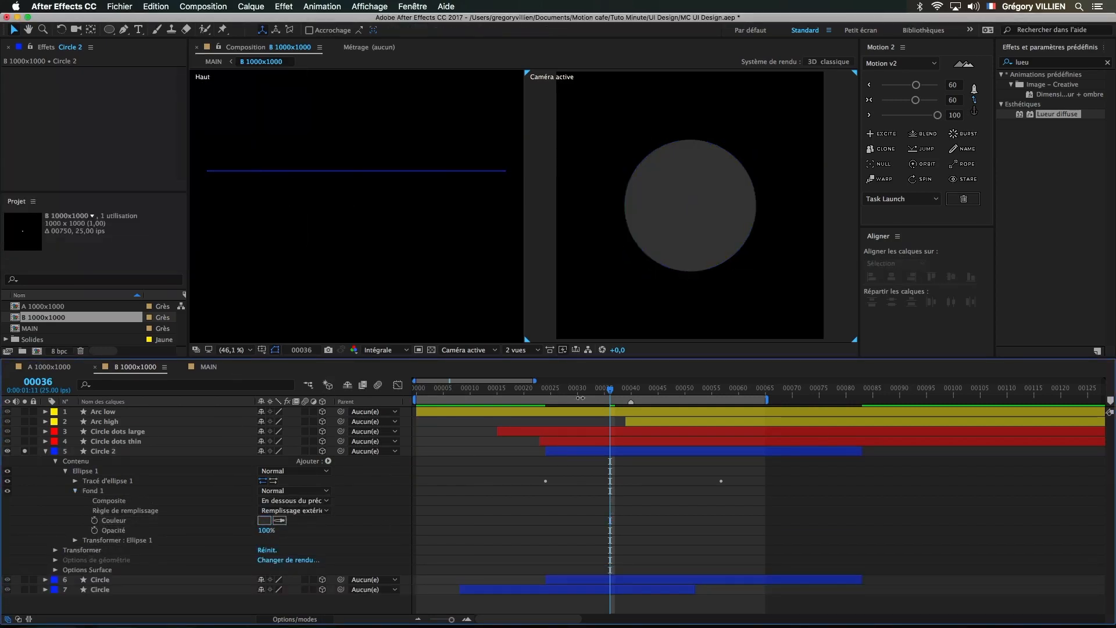
- At frame 49, lower Circle 2's fill brightness to 10% and check the look in MAIN
left_click_drag(580, 397, 680, 390)
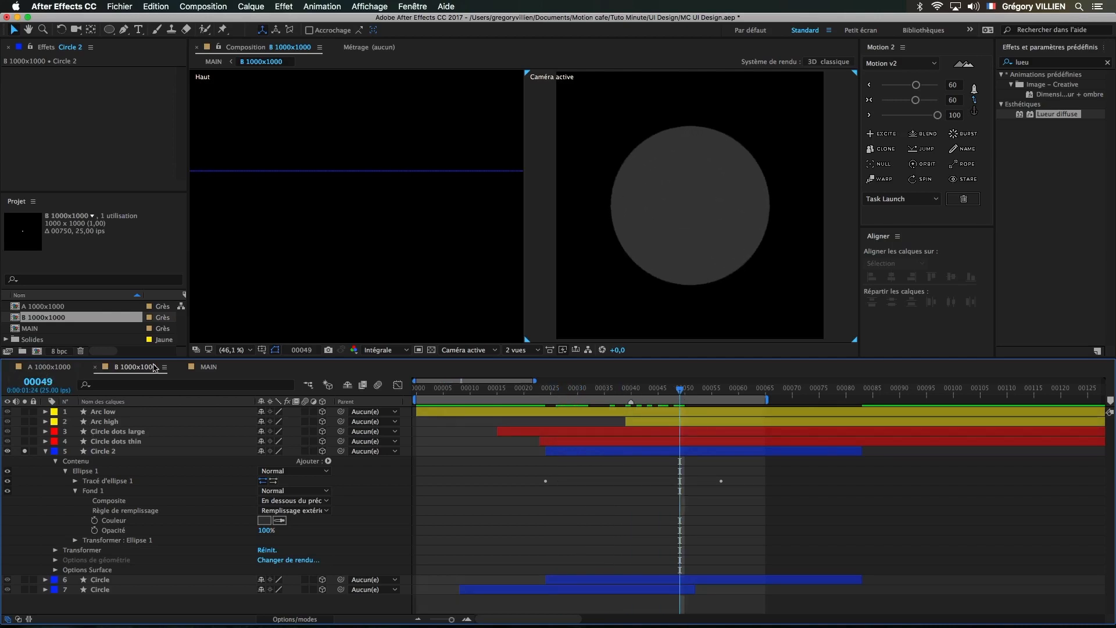
left_click(216, 367)
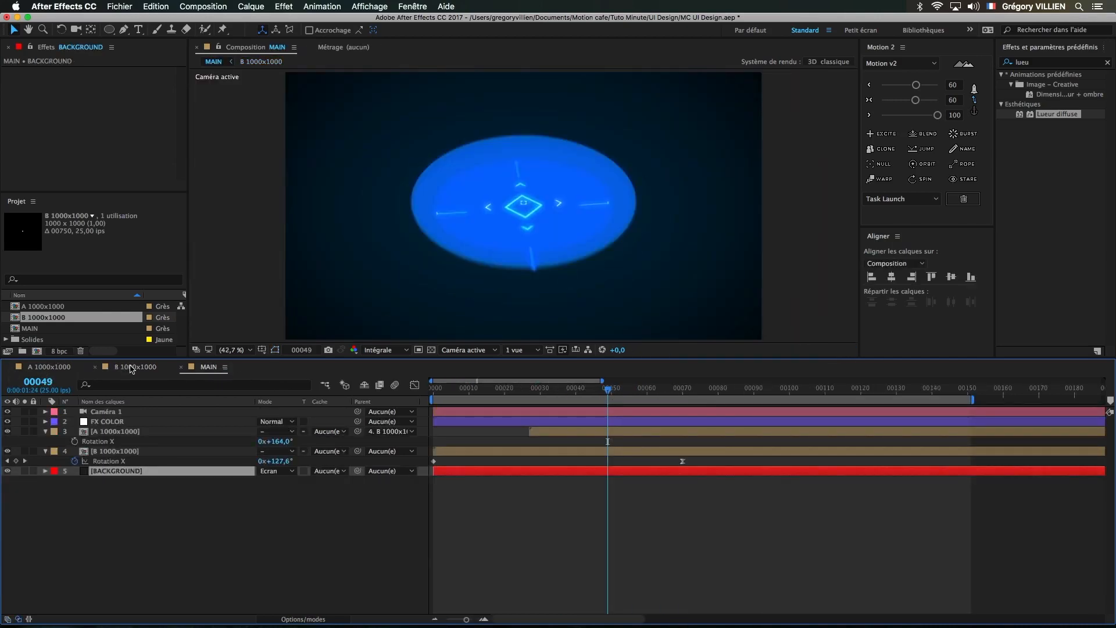
left_click(132, 368)
left_click(264, 521)
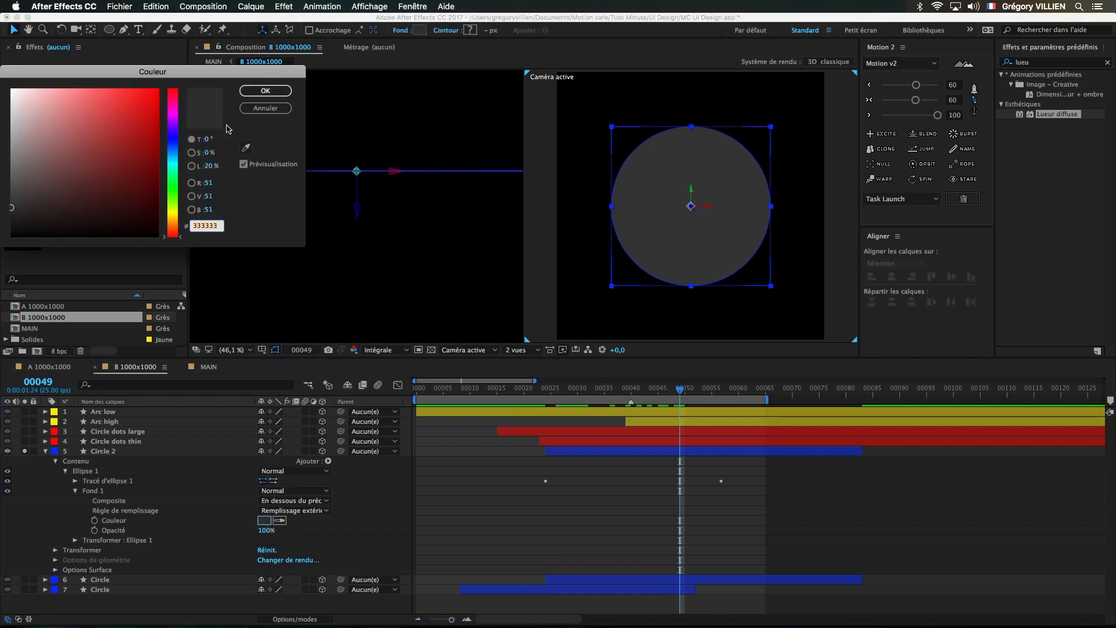
type("10")
key("Return")
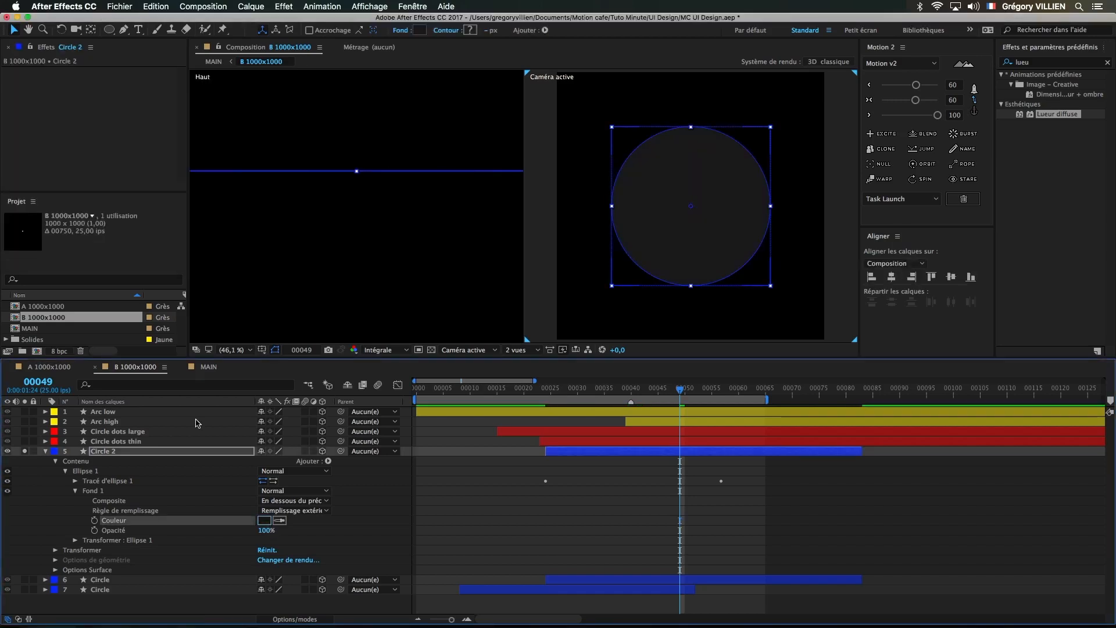
left_click(210, 369)
left_click(171, 370)
- Reduce Circle 2's fill brightness to 5% and compare the result in MAIN
left_click(264, 521)
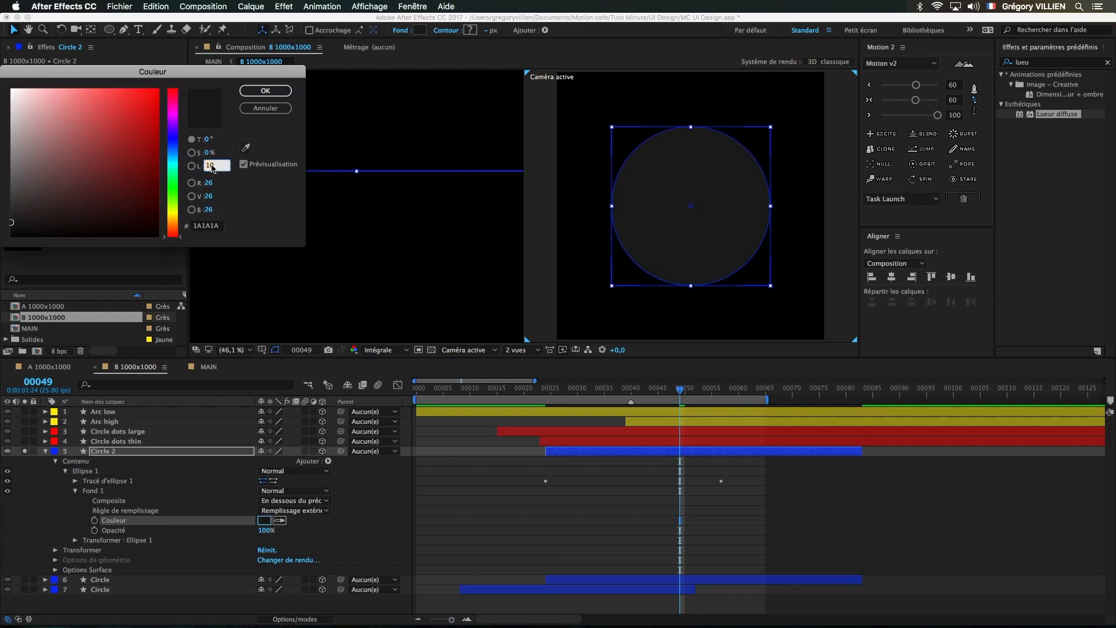
type("5")
key("Return")
left_click(207, 366)
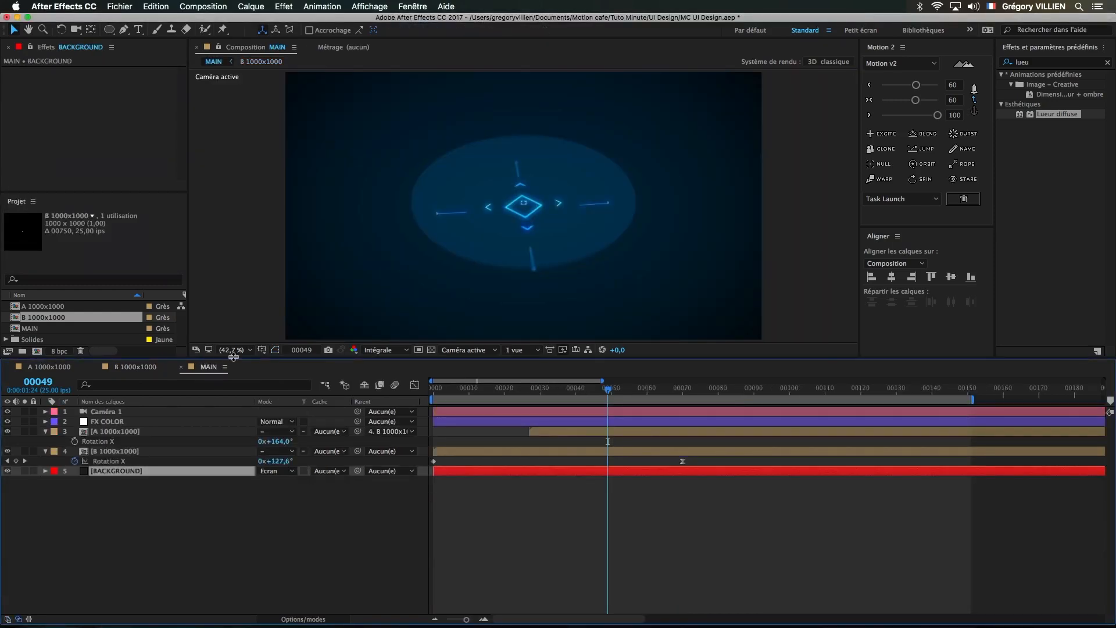
left_click(140, 367)
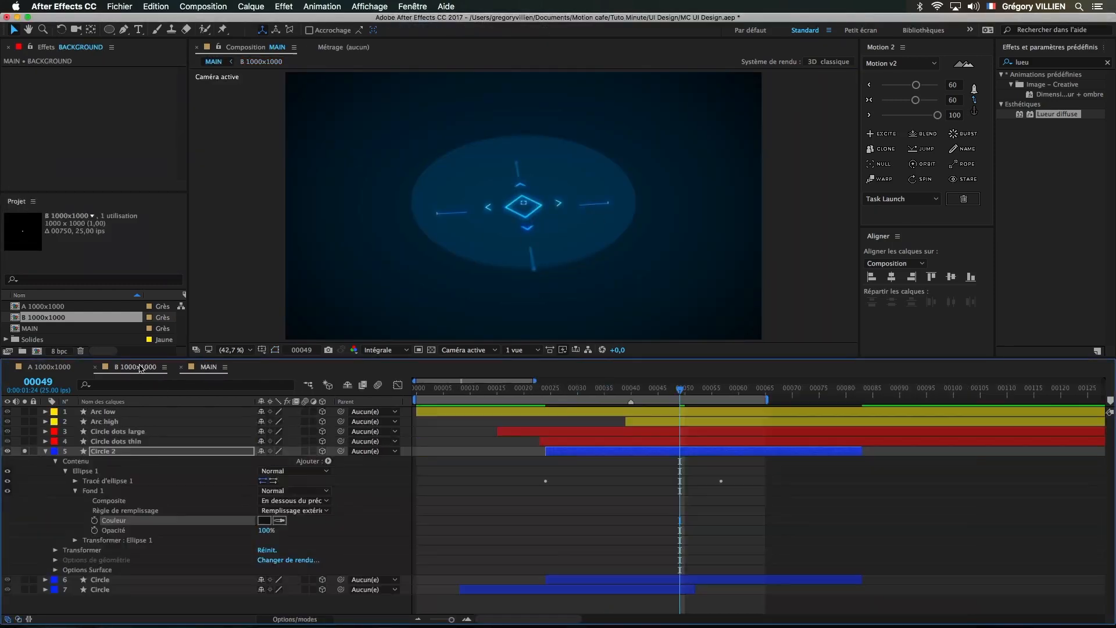
- Unsolo the Circle 2 layer in B 1000x1000 and rename it Support
left_click(24, 451)
key("Return")
type("Su")
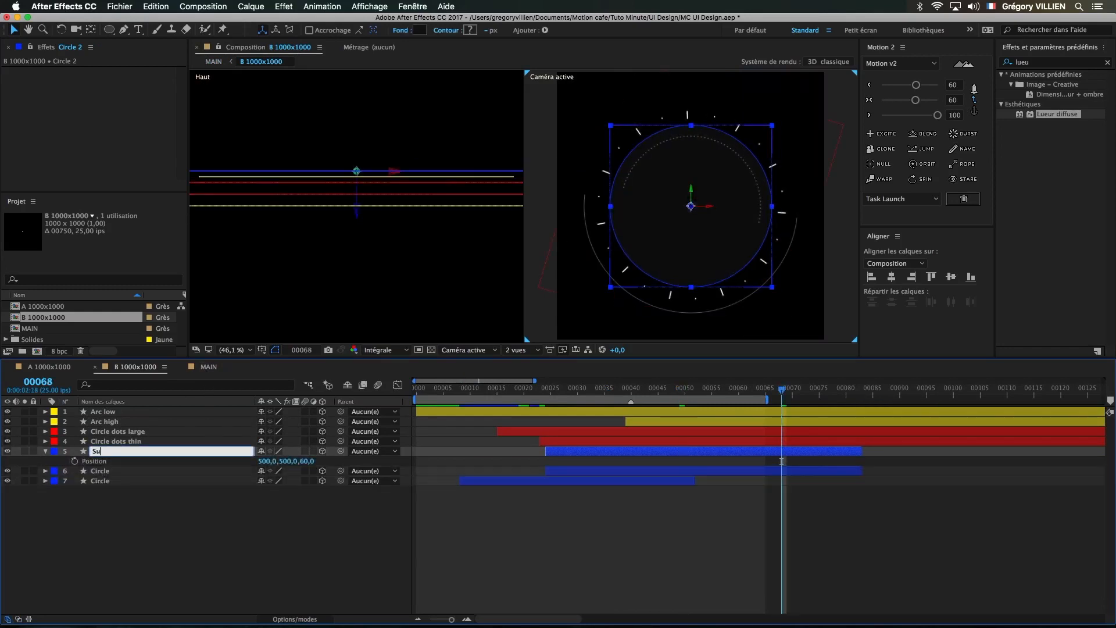
type("pport")
key("Return")
- Move Support to the bottom of the layer stack and change its label colour to magenta
left_click_drag(145, 452, 147, 500)
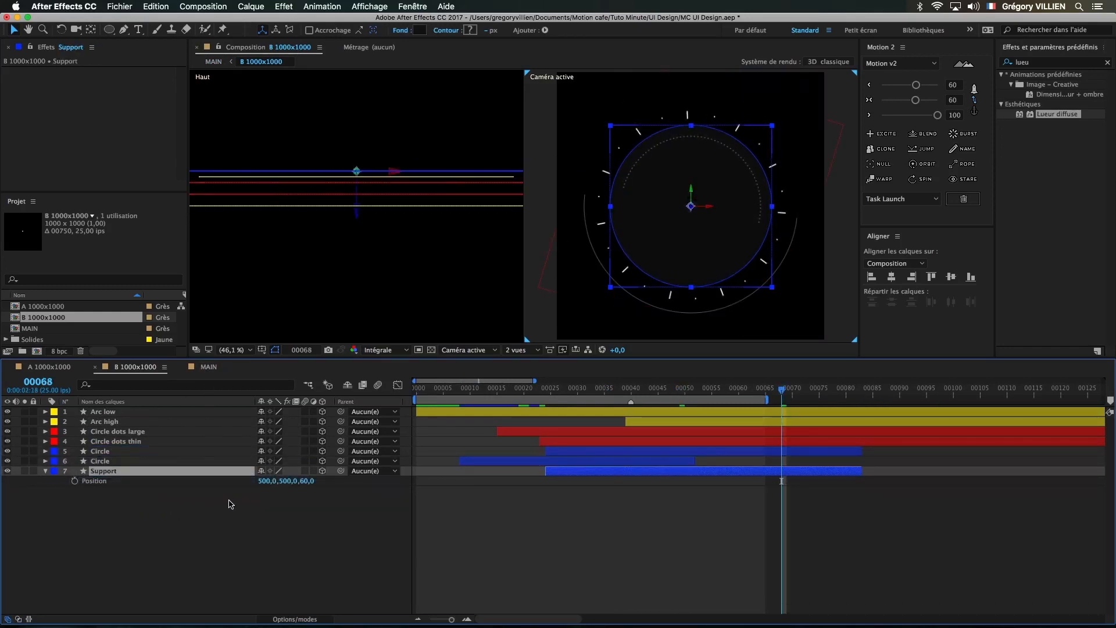
left_click(57, 473)
left_click(74, 459)
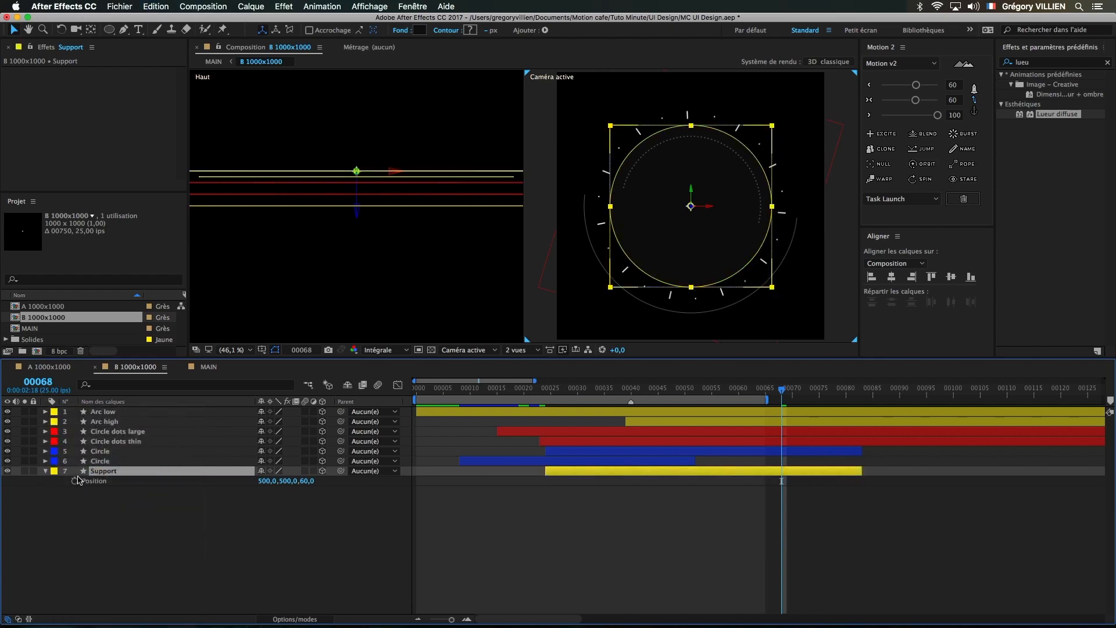
left_click(57, 473)
left_click(77, 580)
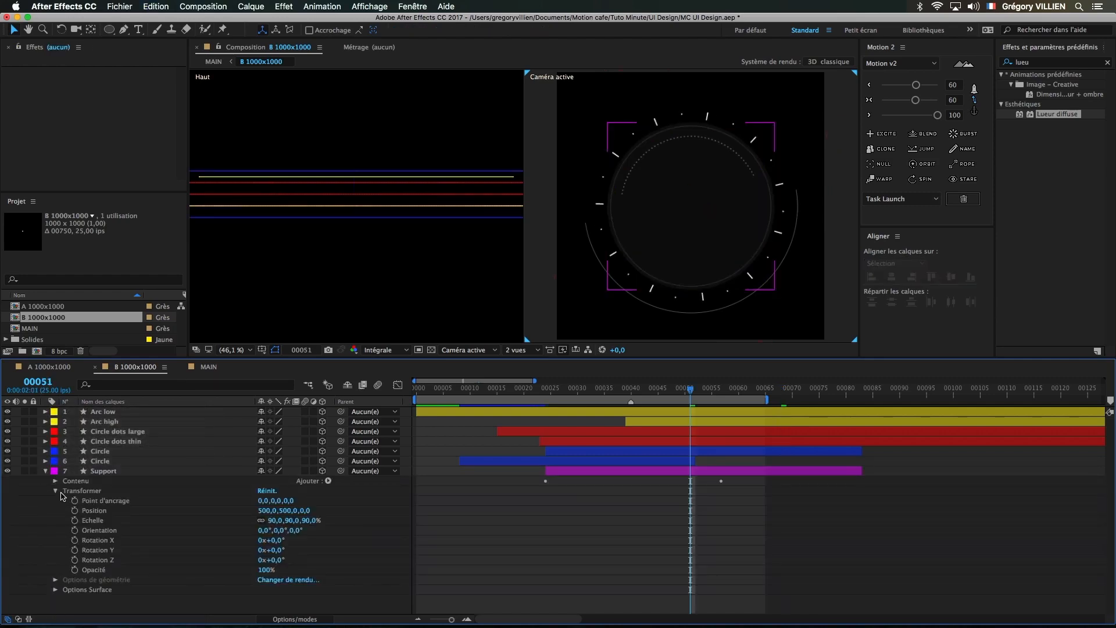
- Add a gradient fill to Support's Ellipse 1 and delete its solid fill
left_click(55, 491)
left_click(55, 481)
left_click(64, 490)
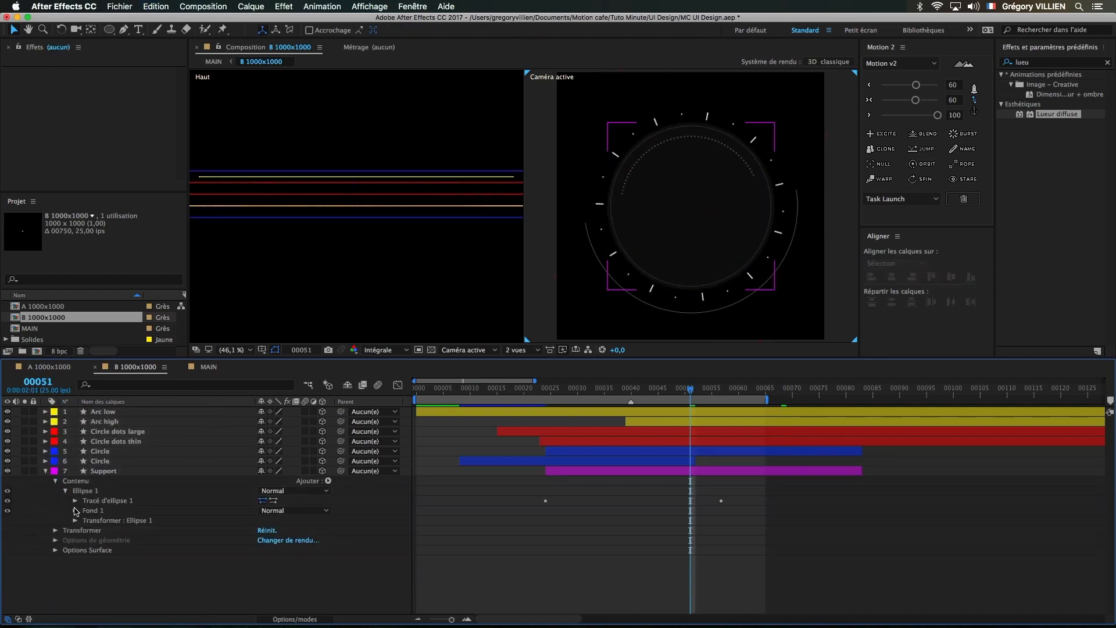
left_click(76, 510)
left_click(85, 491)
left_click(327, 481)
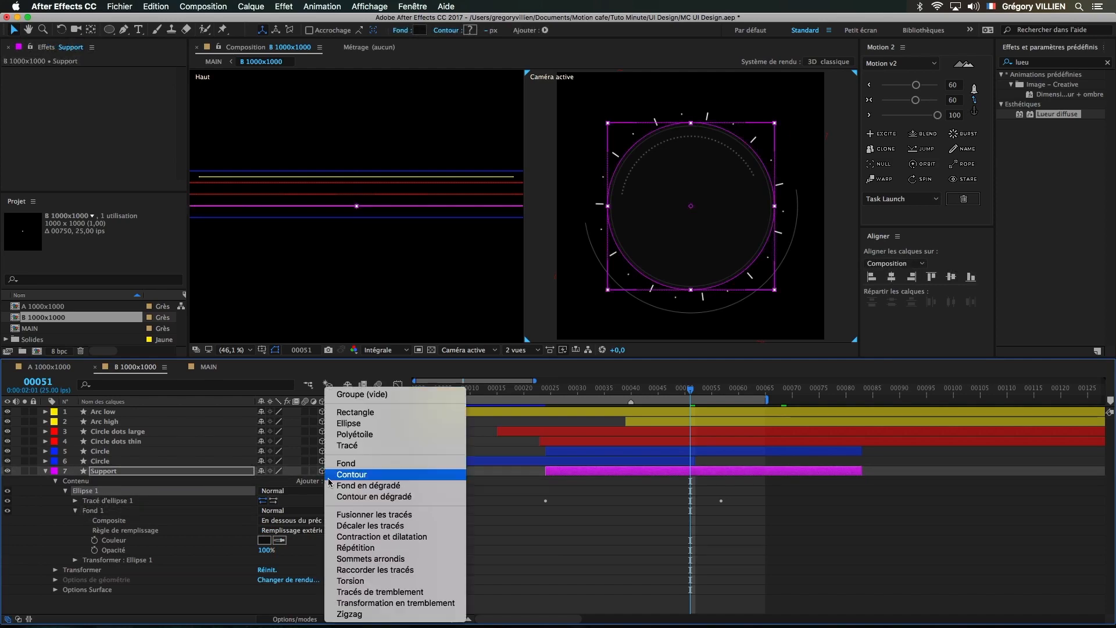
left_click(389, 489)
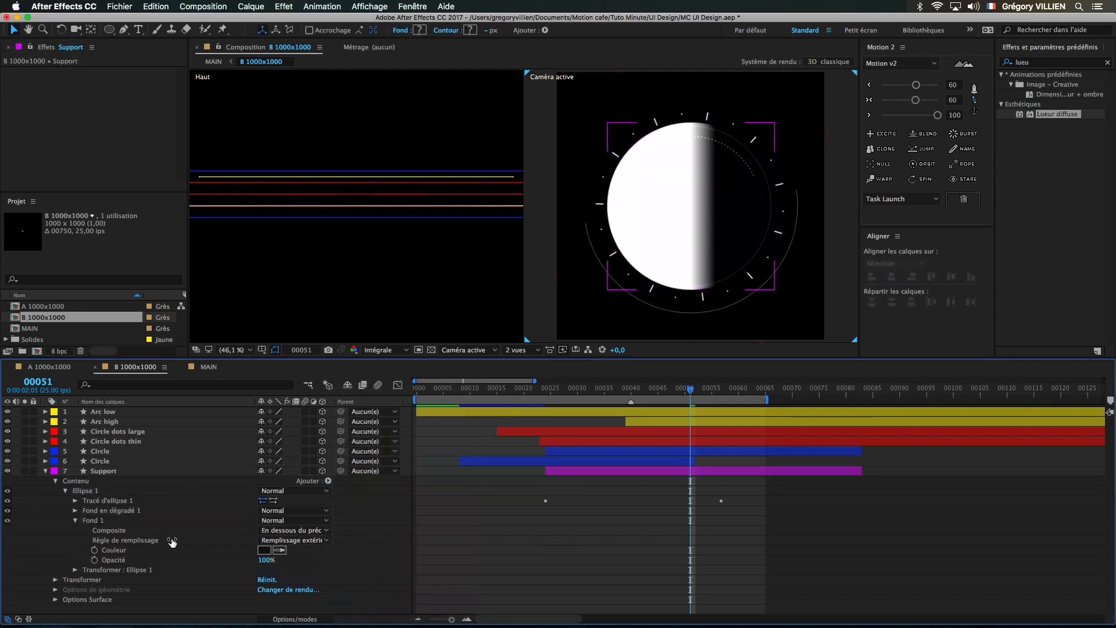
left_click(264, 550)
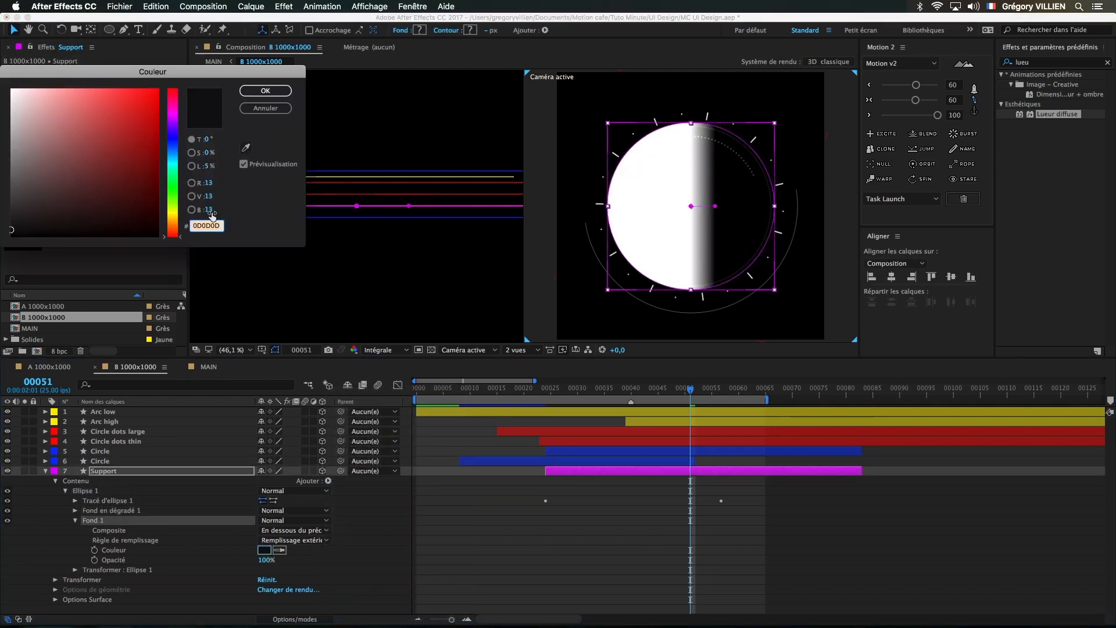
left_click(265, 109)
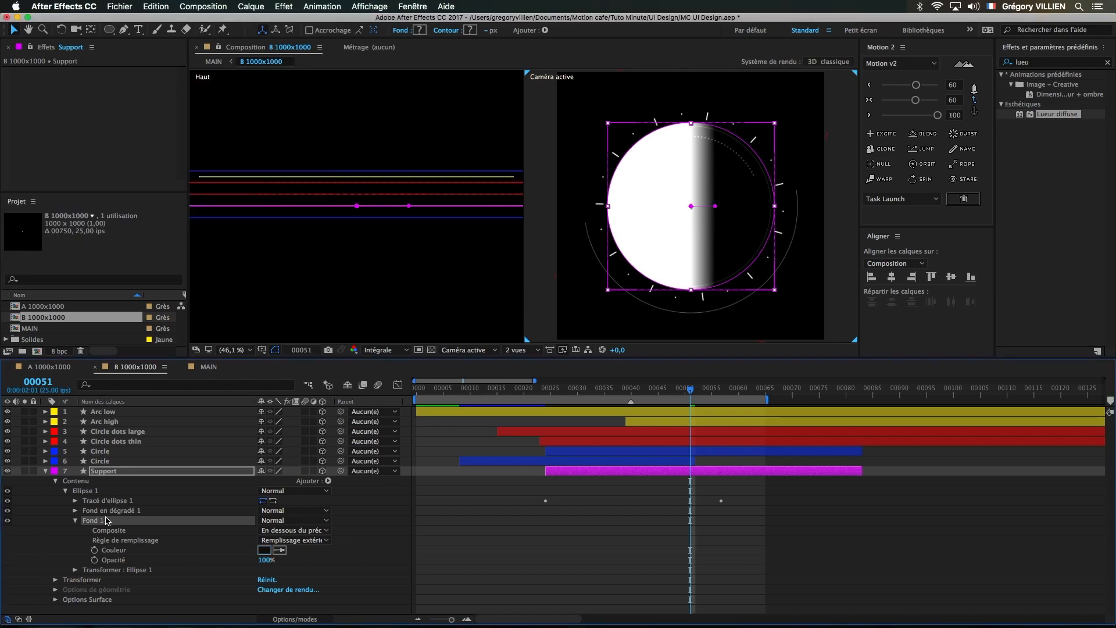
key("Delete")
- Make Support's gradient radial and extend its end point to about 333,0 near the circle's edge
left_click(75, 510)
scroll(174, 523, "down", 1)
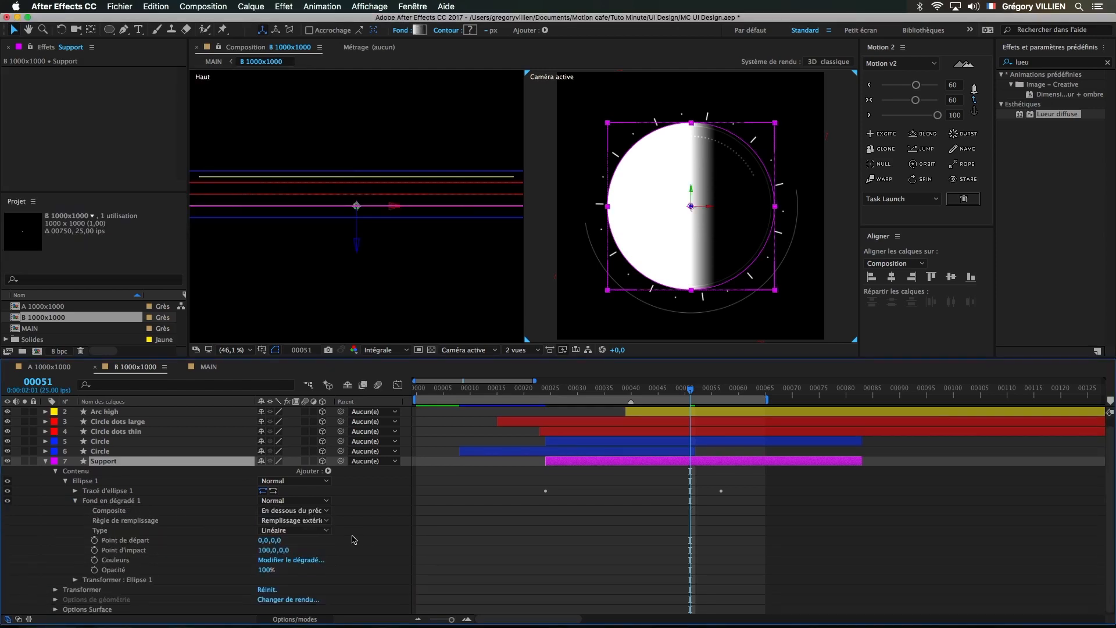
left_click(305, 529)
left_click(298, 552)
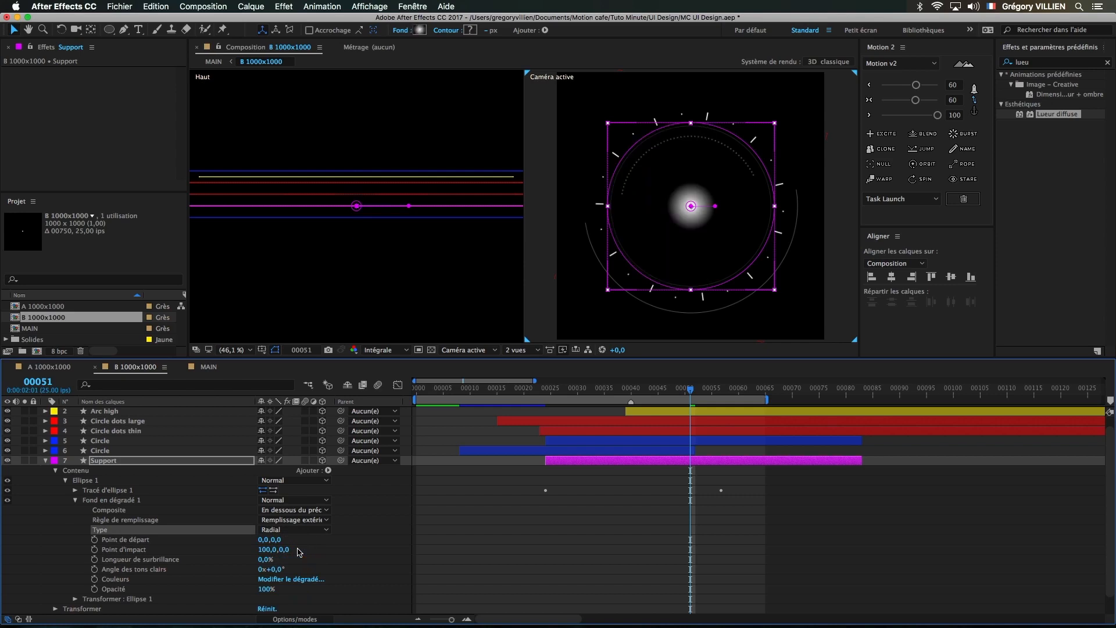
left_click_drag(717, 207, 773, 207)
left_click(308, 560)
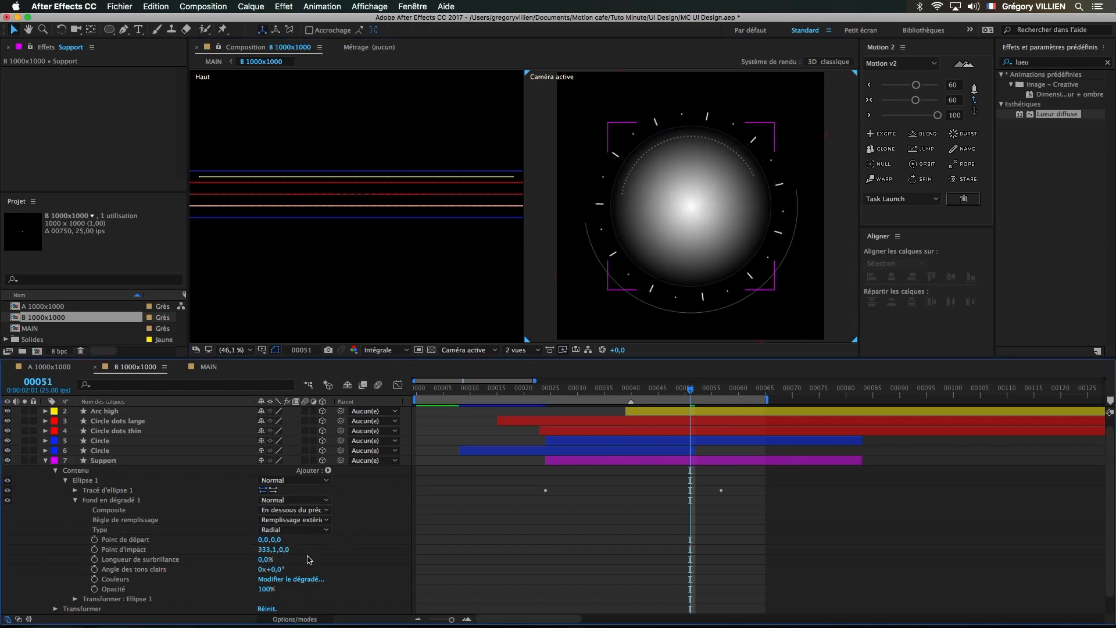
- Reverse Support's gradient so black is at the centre, and darken the outer colour stop to near black
left_click(282, 579)
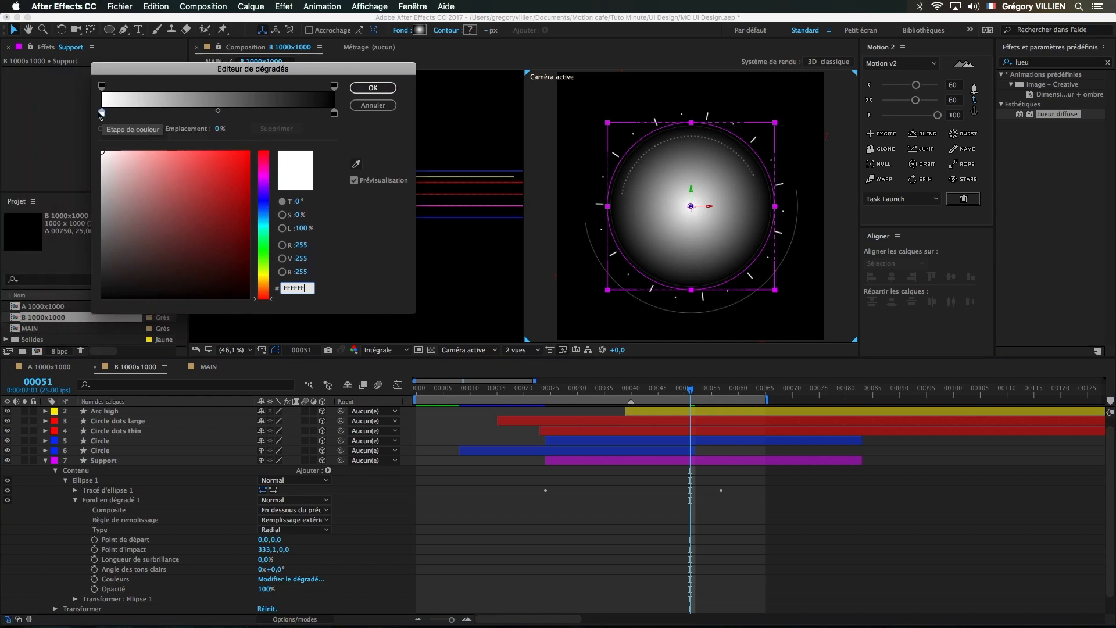
mouse_move(102, 114)
left_mouse_down()
mouse_move(334, 114)
mouse_move(101, 115)
left_mouse_up()
left_click_drag(282, 114, 334, 114)
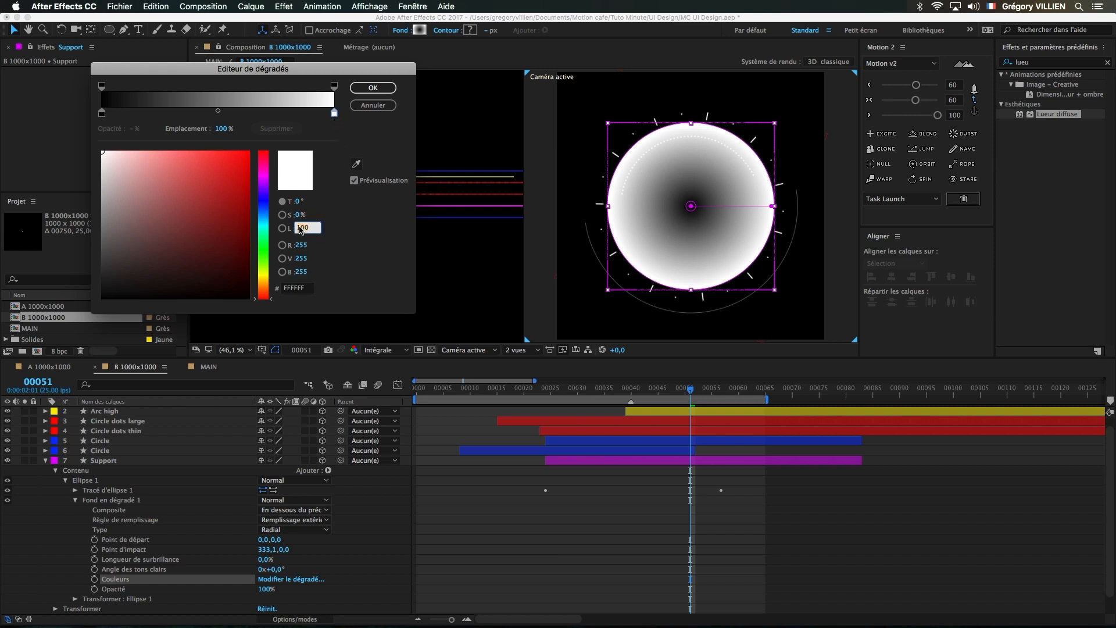
type("0")
key("Return")
left_click(201, 367)
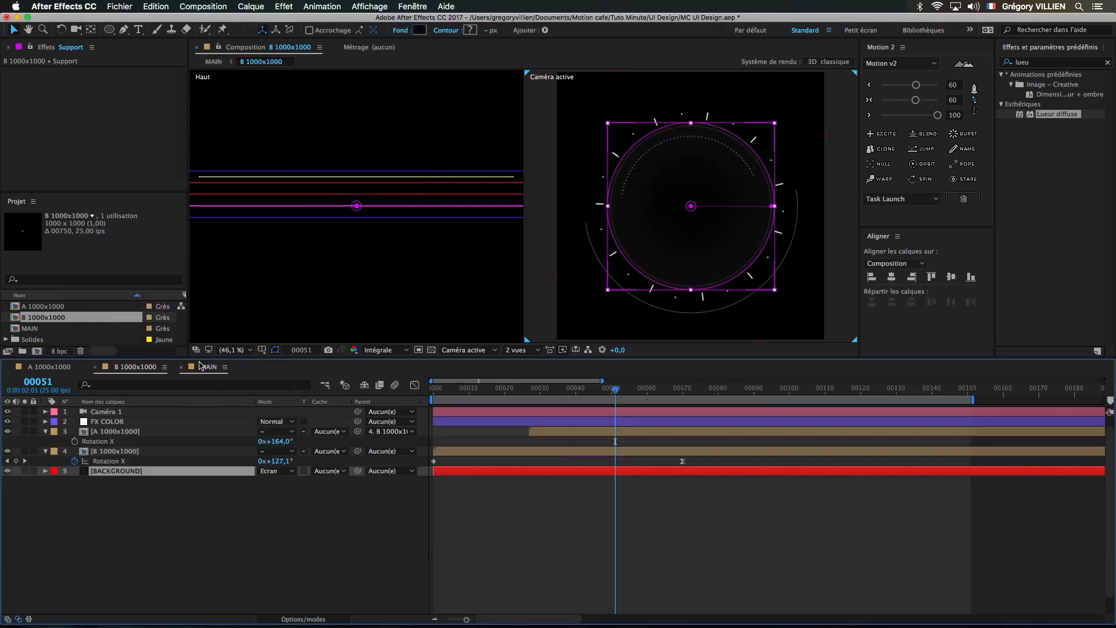
left_click(135, 366)
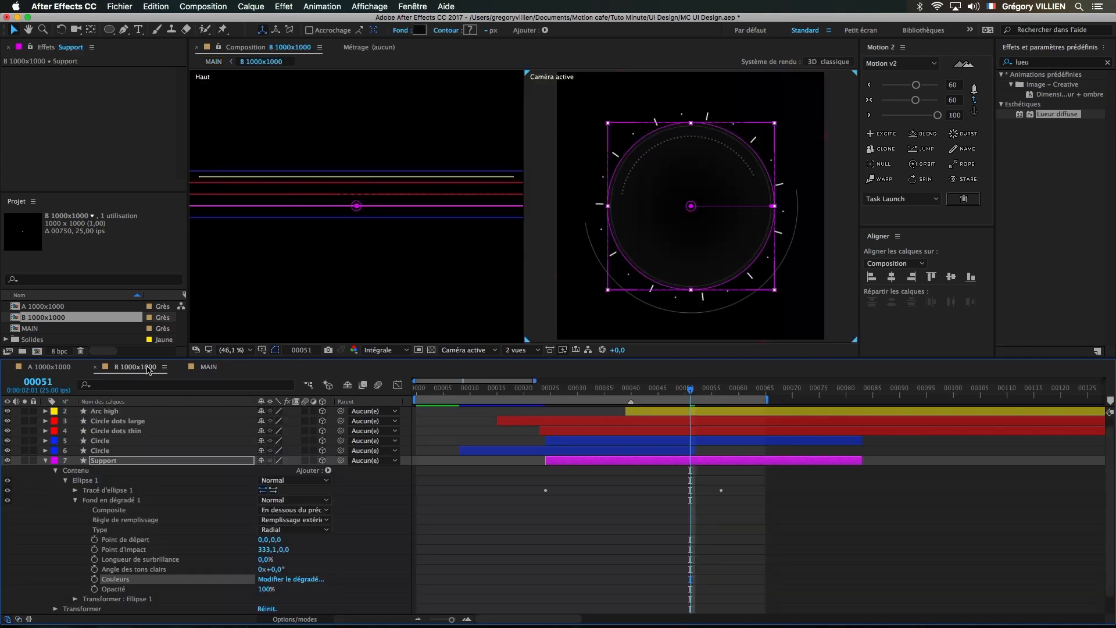
- Try nudging the end point of Support's gradient, compare it in MAIN, and undo the move
left_click(773, 206)
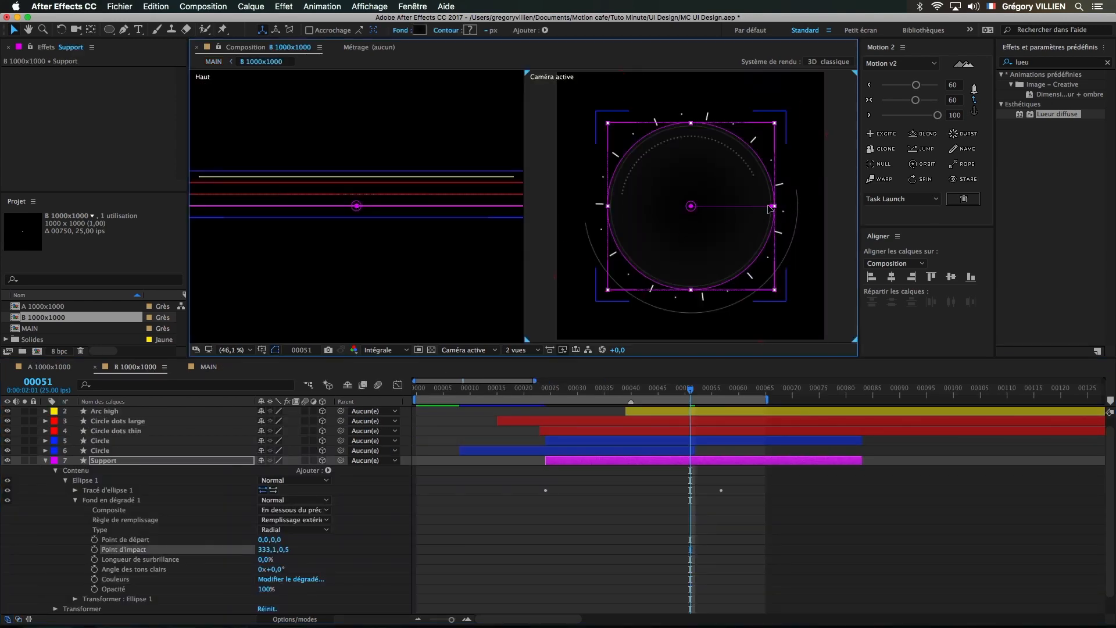
left_click(220, 372)
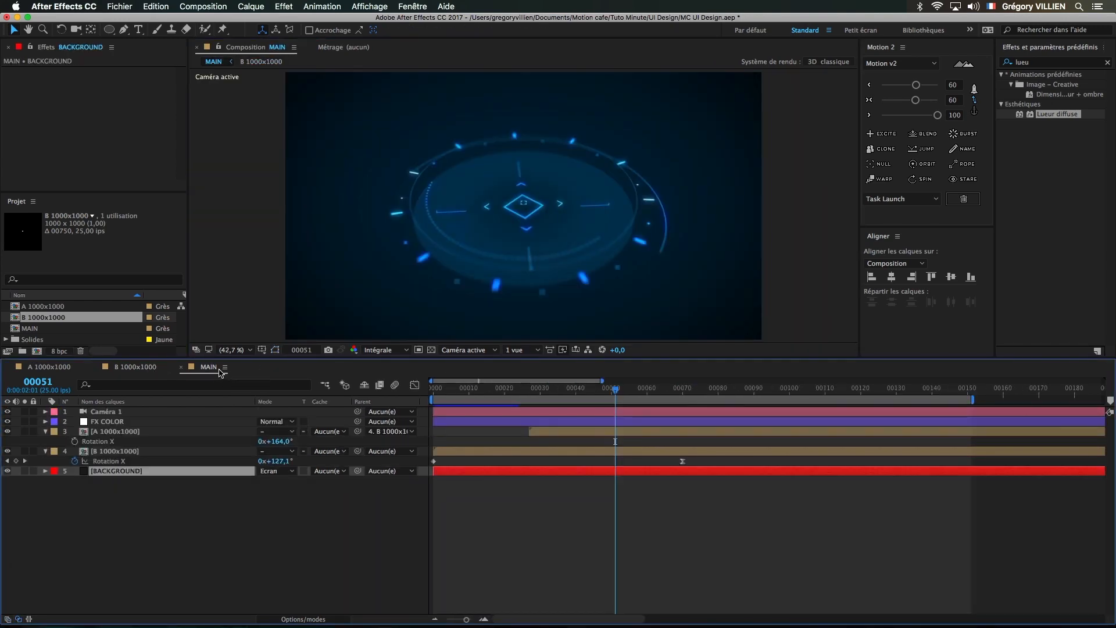
left_click(168, 368)
key("super+z")
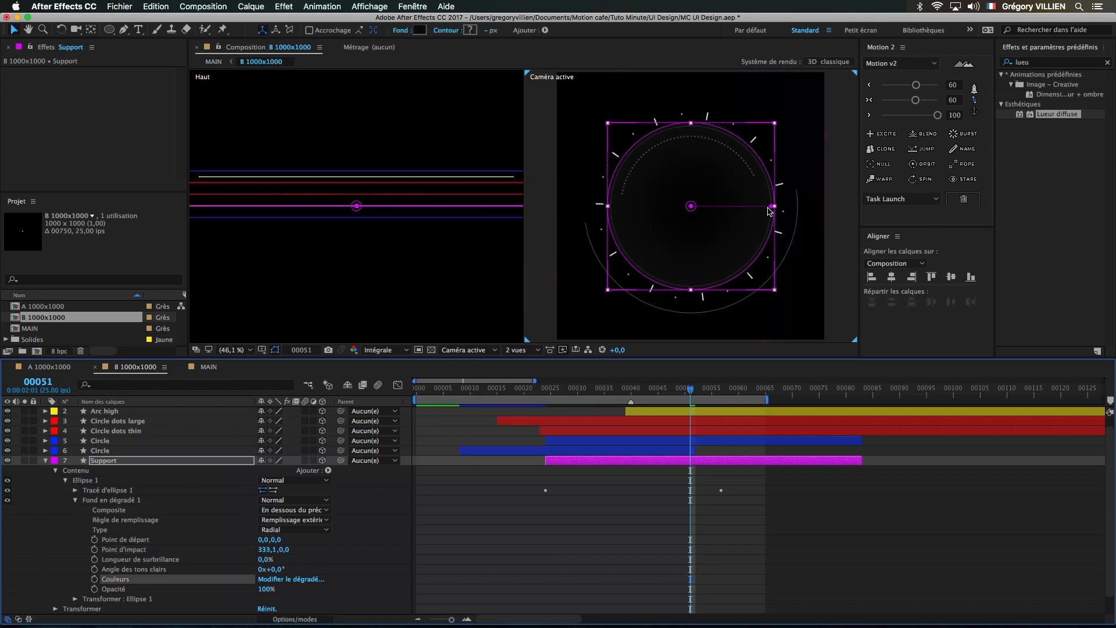
- Set the inner black stop of Support's gradient to a 30% location and check the look in MAIN
left_click(300, 580)
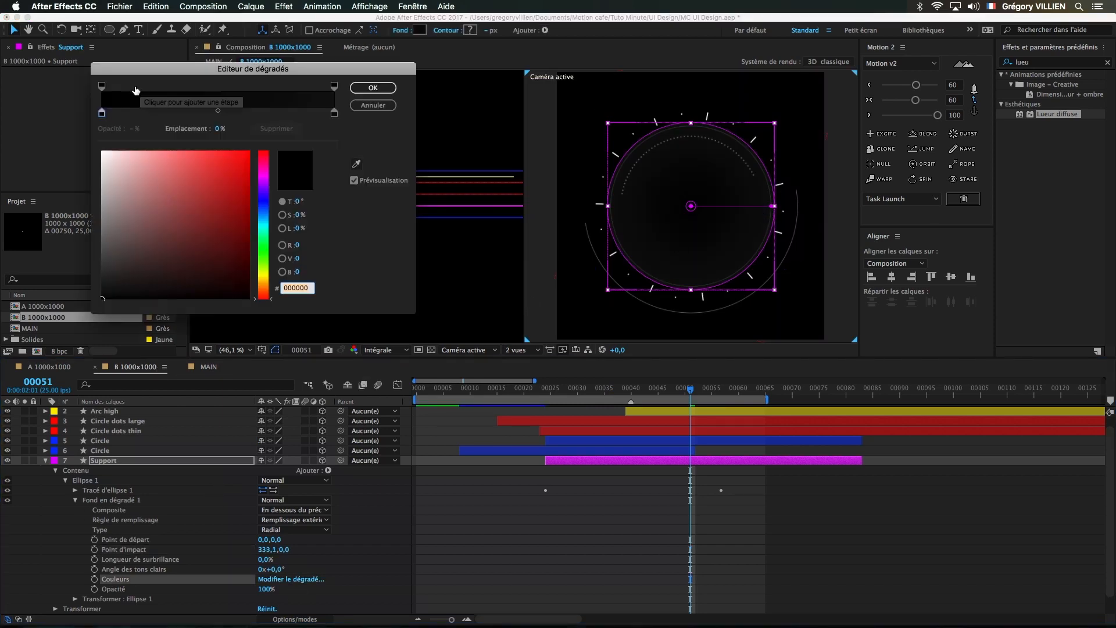
left_click(106, 113)
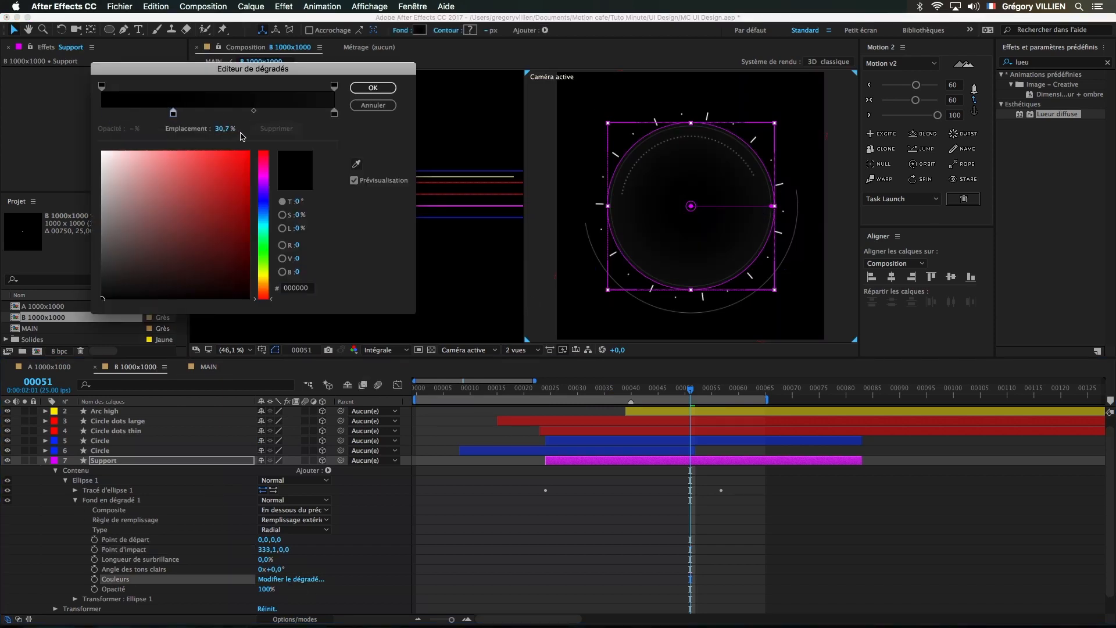
type("30")
key("Return")
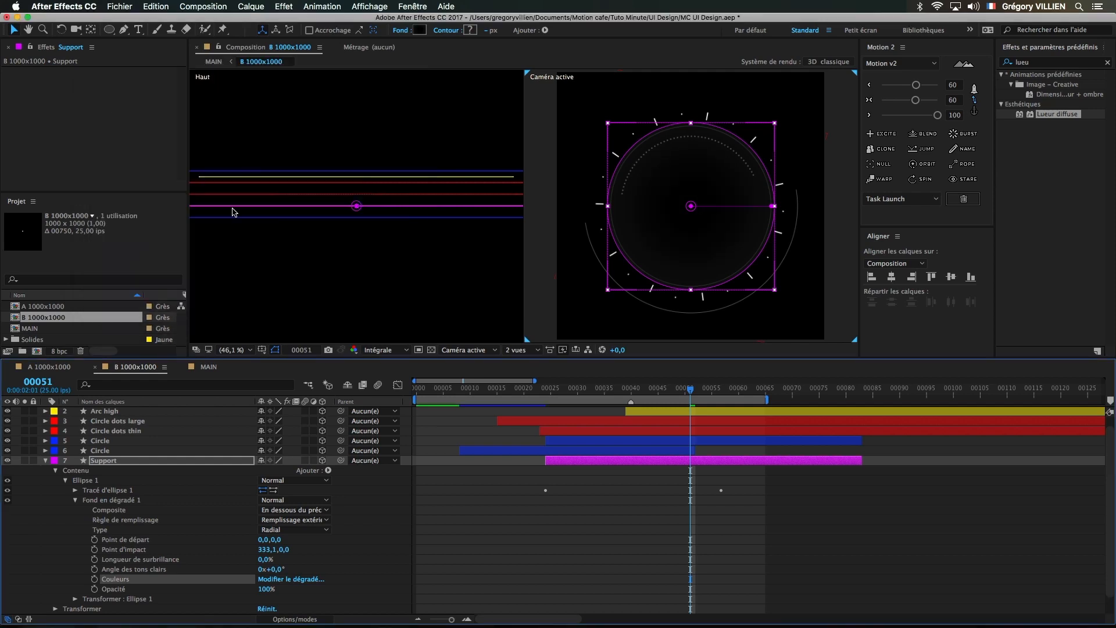
left_click(208, 366)
left_click(135, 367)
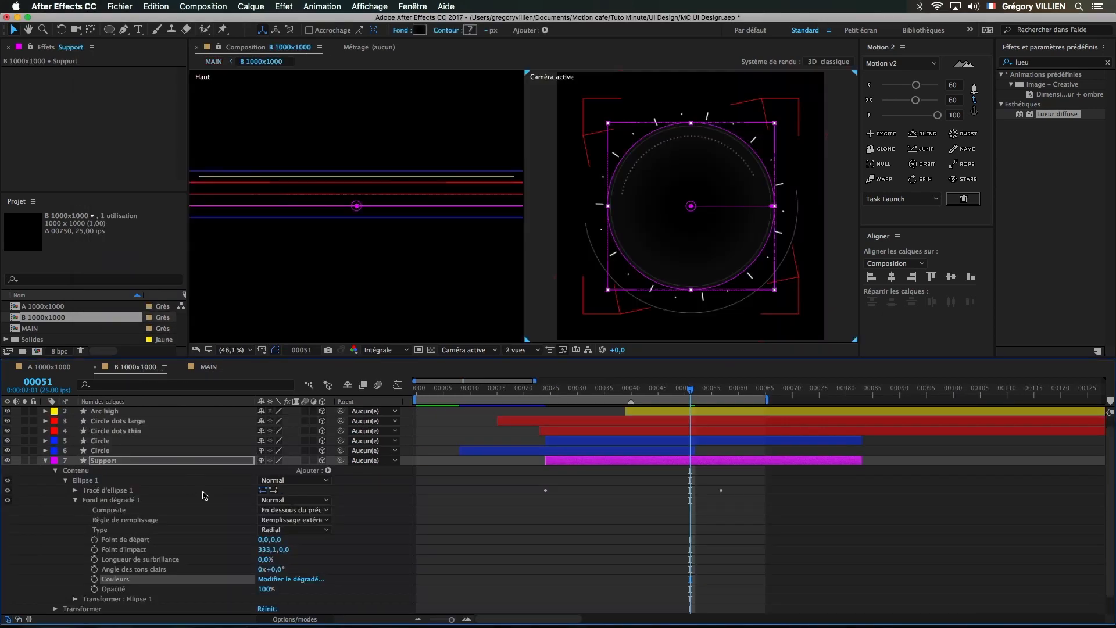
- Readjust the location of the inner black stop in Support's gradient and view the result in MAIN
left_click(286, 579)
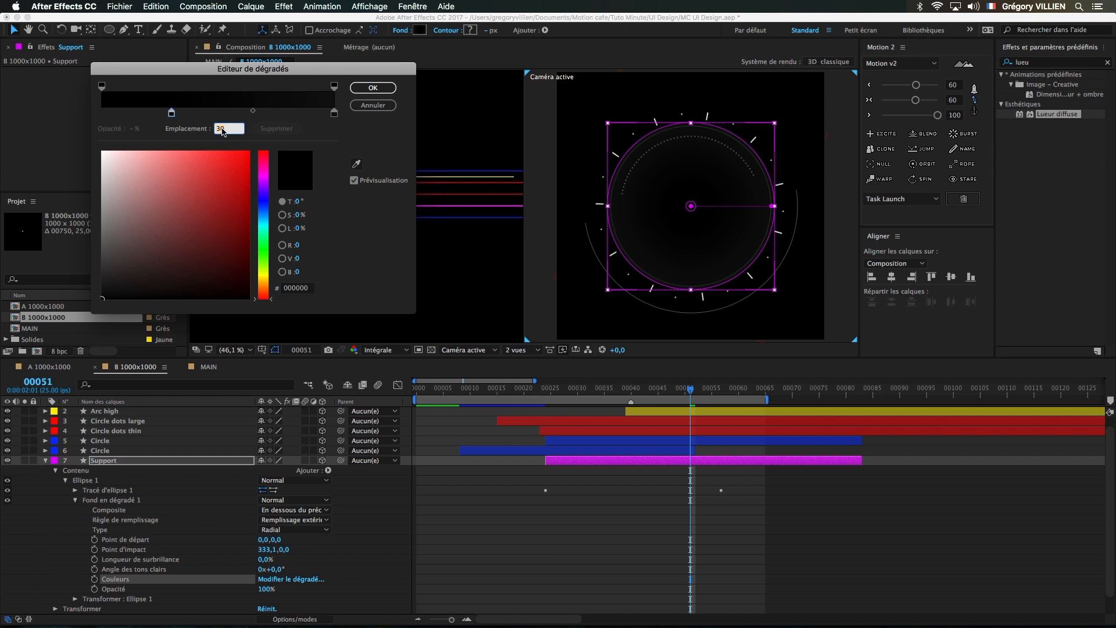
key("Return")
left_click(209, 367)
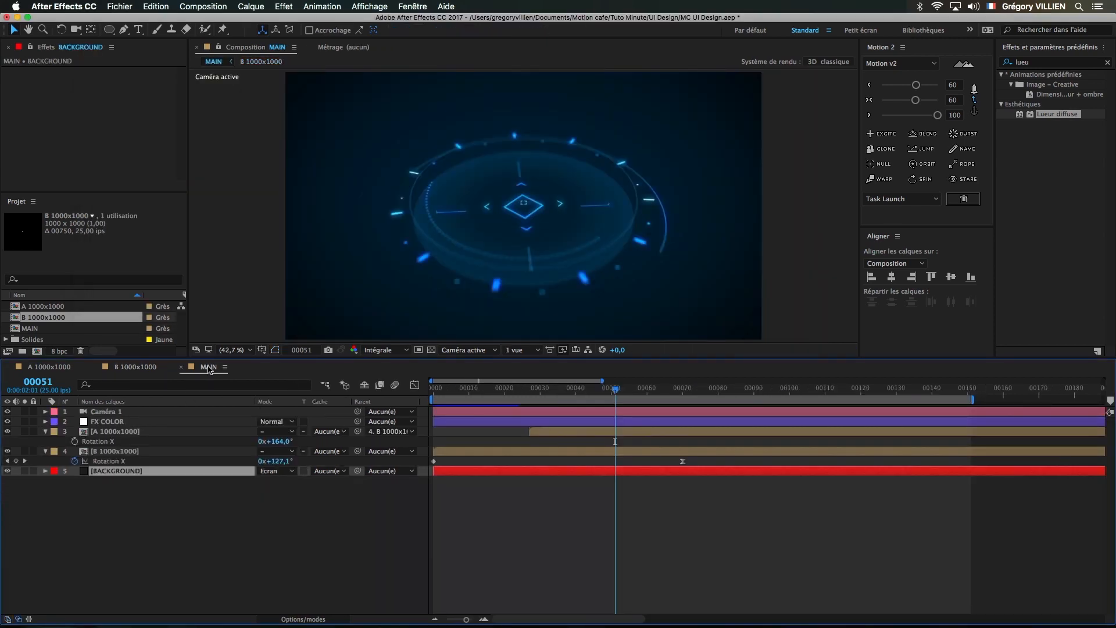
key("slash")
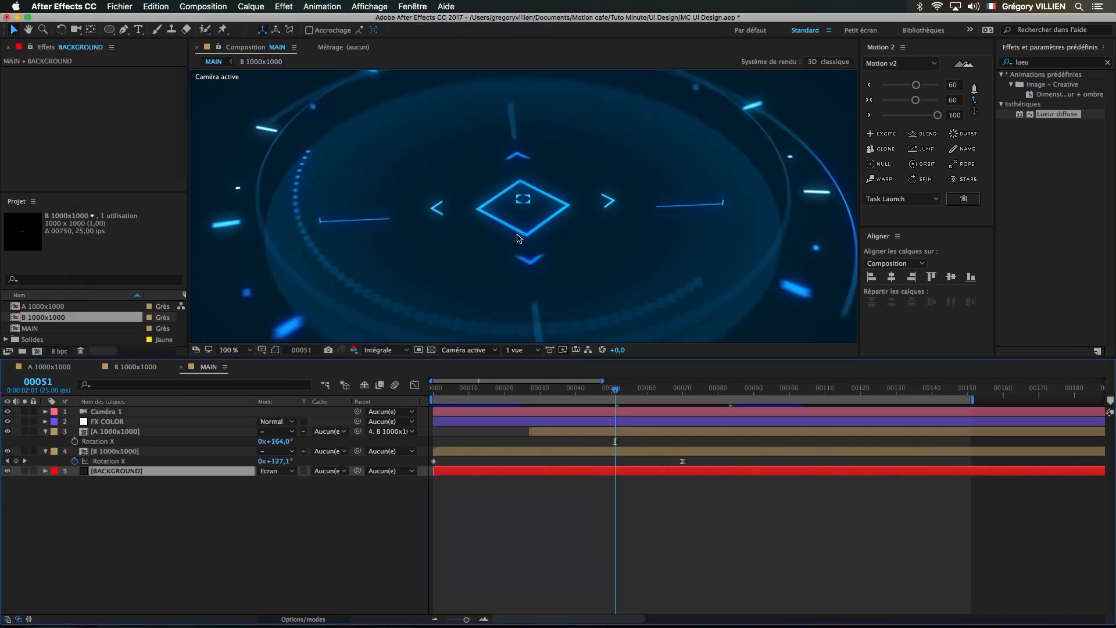
key("comma")
key("comma")
left_click(651, 529)
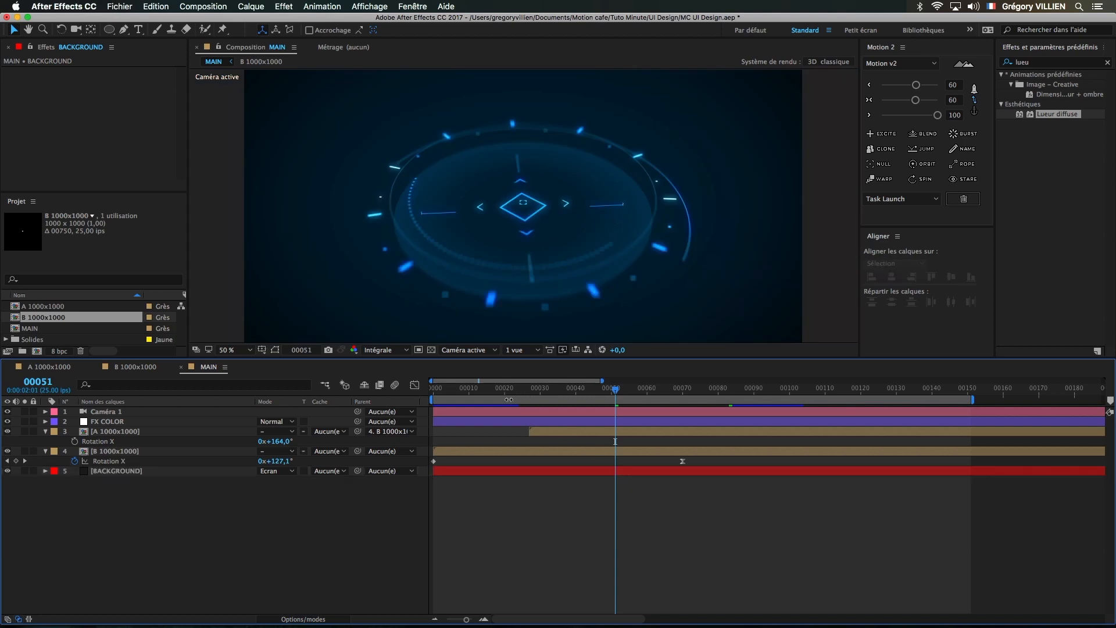
- In composition B, extend the upper Circle layer and the Support layer to the end of the timeline
left_click(821, 512)
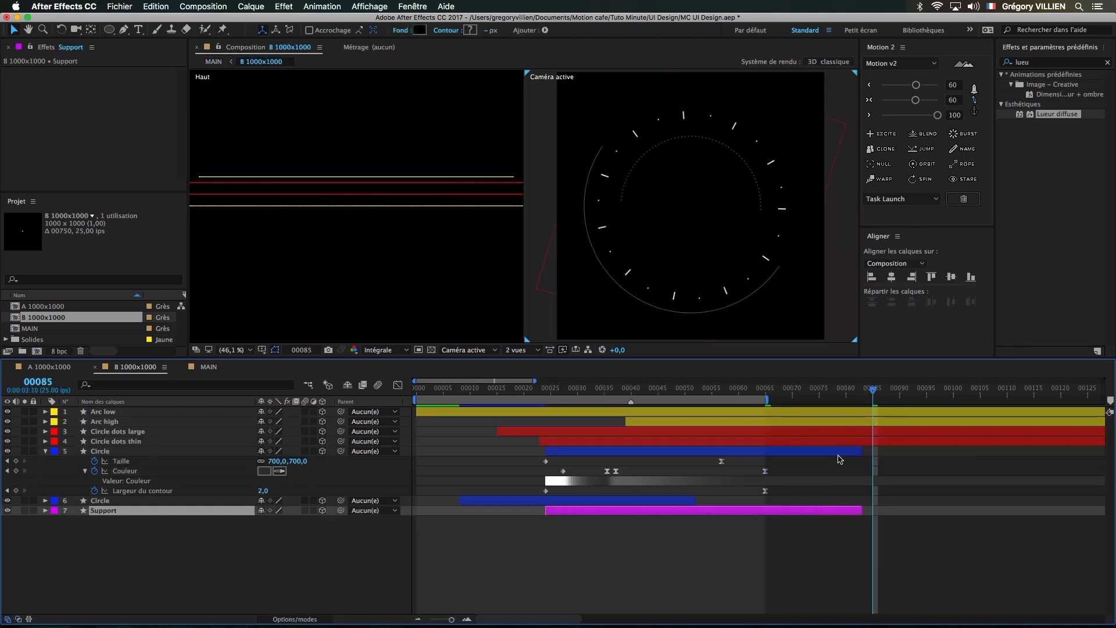
left_click(838, 452, "super")
key("minus")
key("minus")
key("minus")
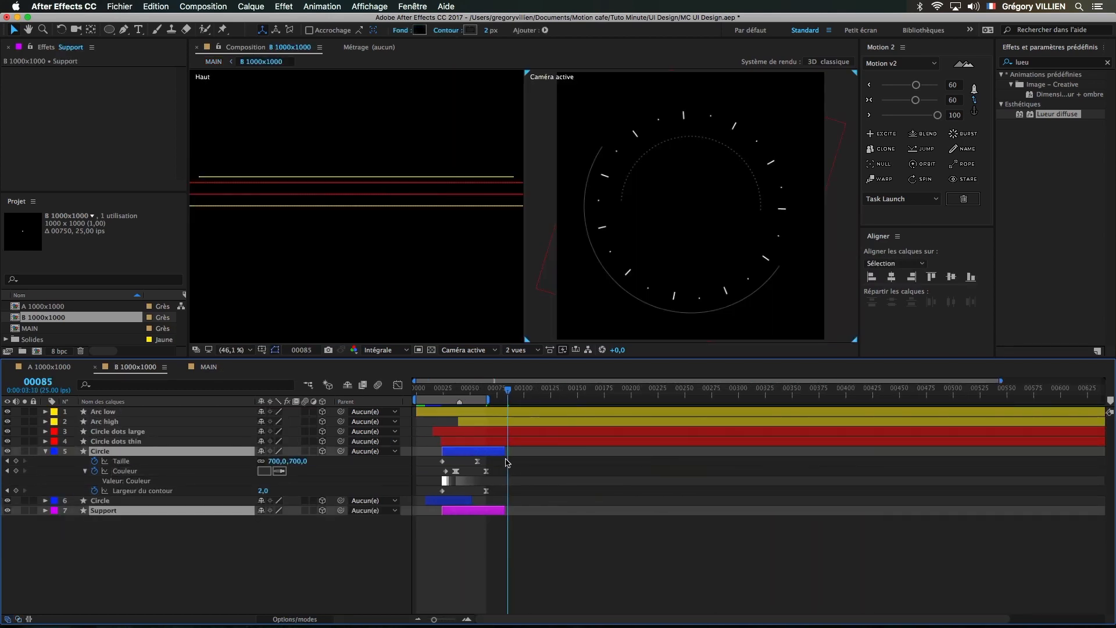
left_click_drag(490, 453, 1109, 452)
left_click(823, 565)
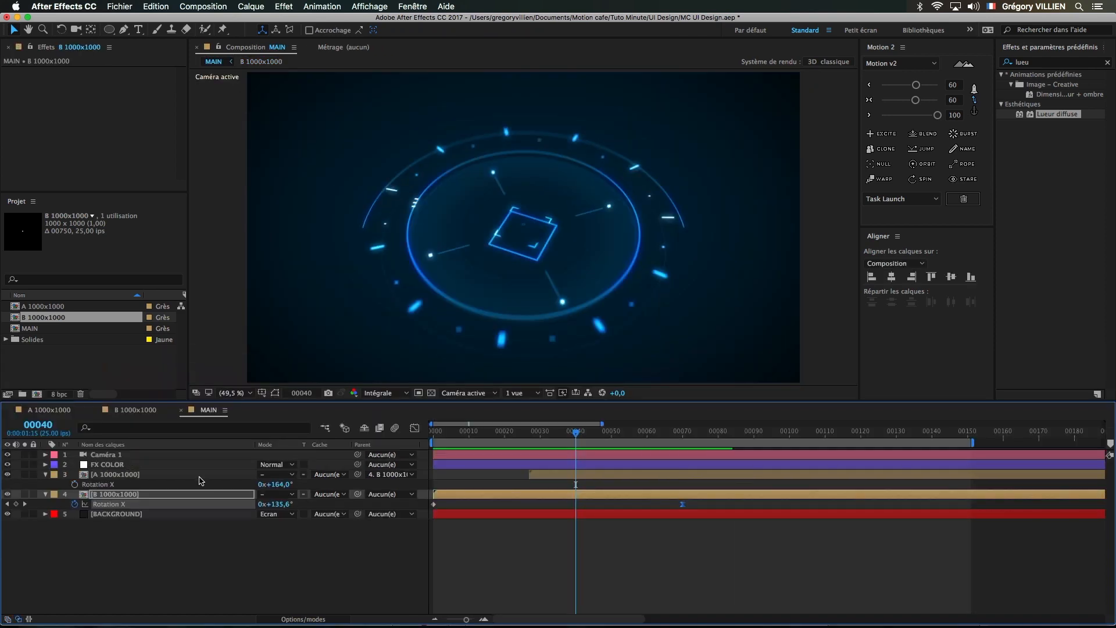
- In MAIN, try Z scale values of 0, 100 and 200% on layer A, and settle on 90%
left_click(207, 474)
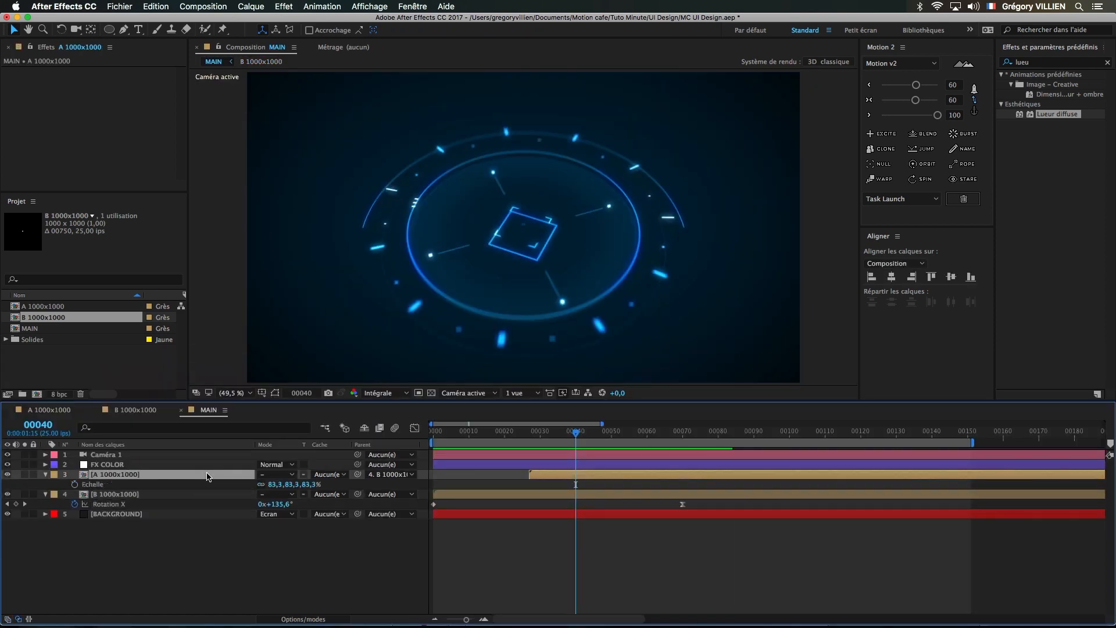
left_click_drag(314, 485, 417, 481)
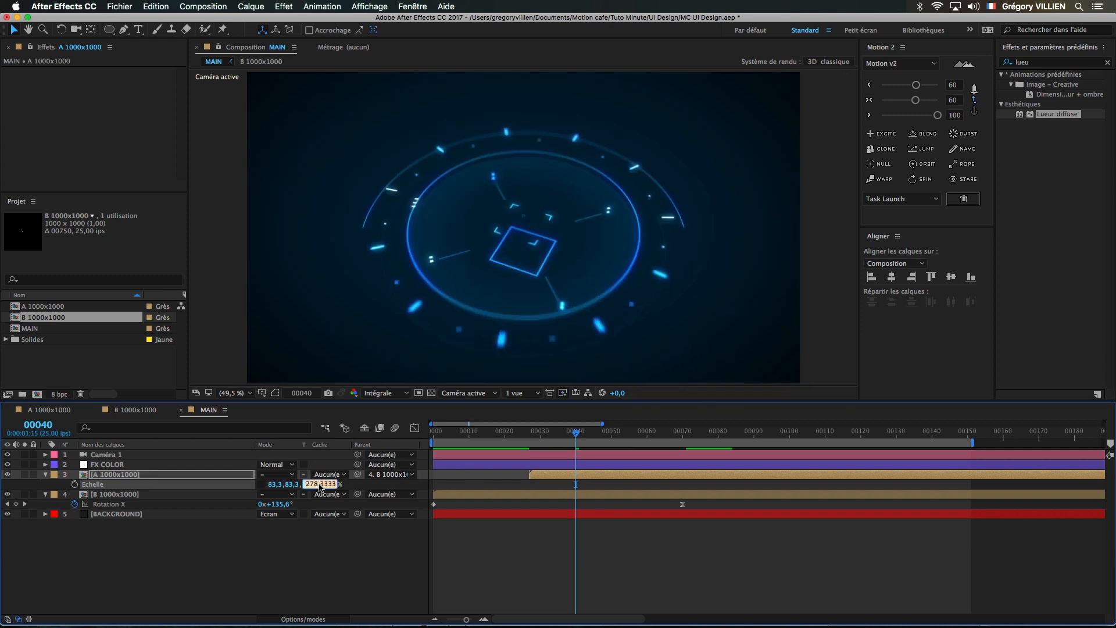
type("0")
key("Return")
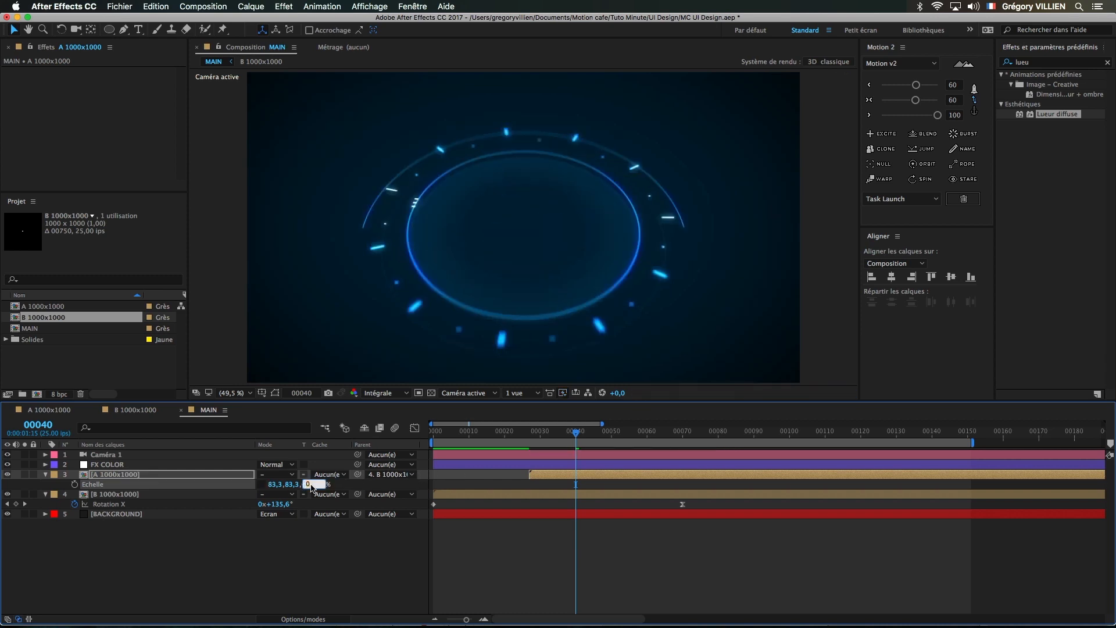
type("0")
key("Return")
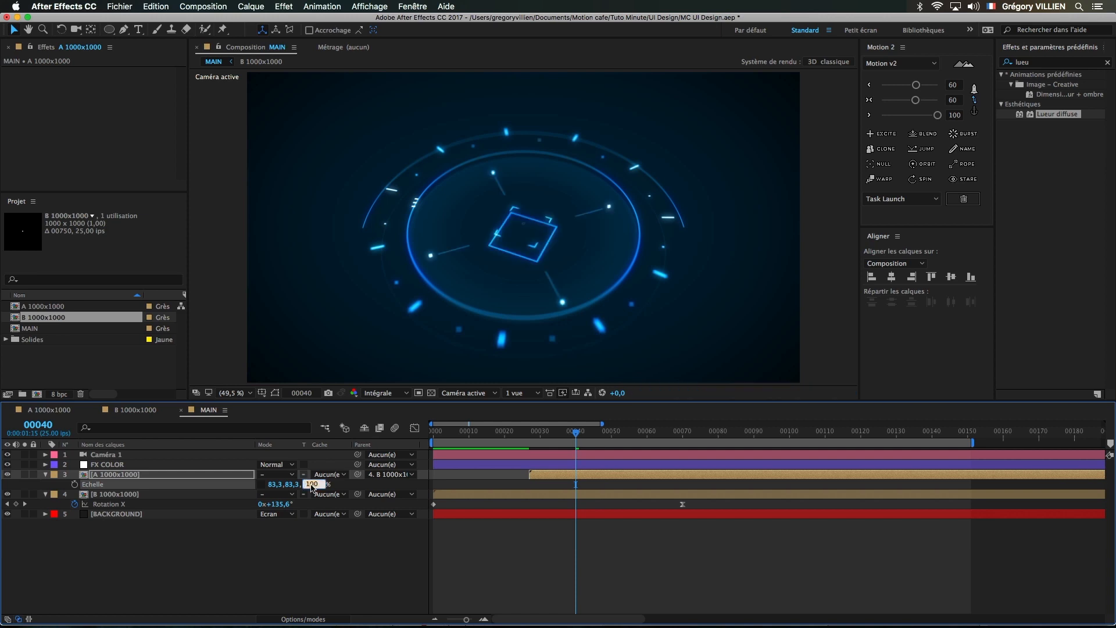
type("200")
key("Return")
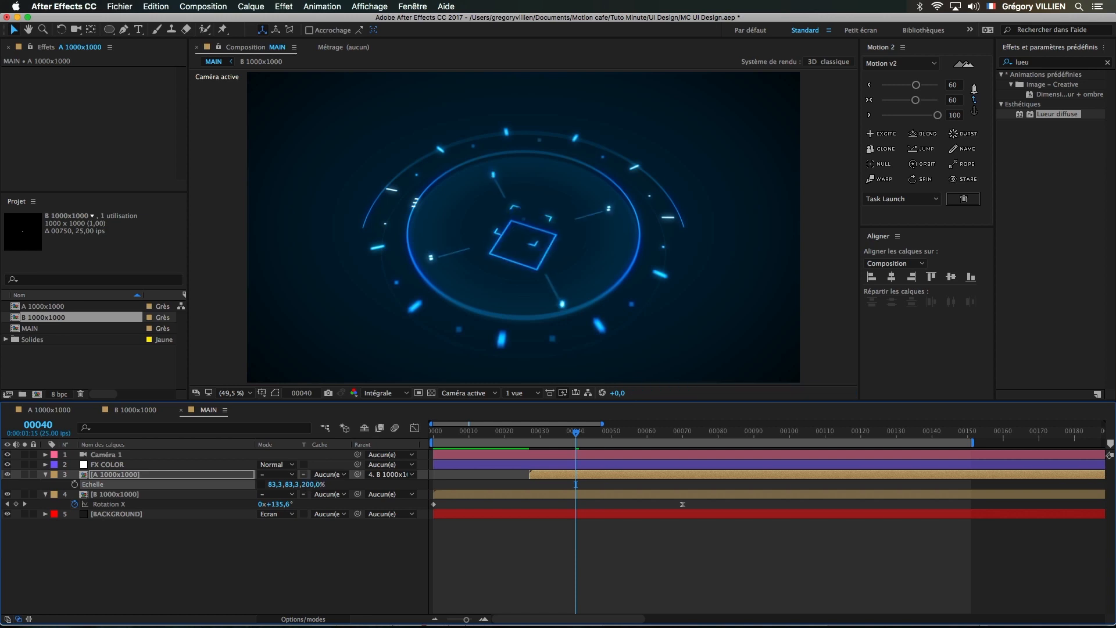
type("90")
key("Return")
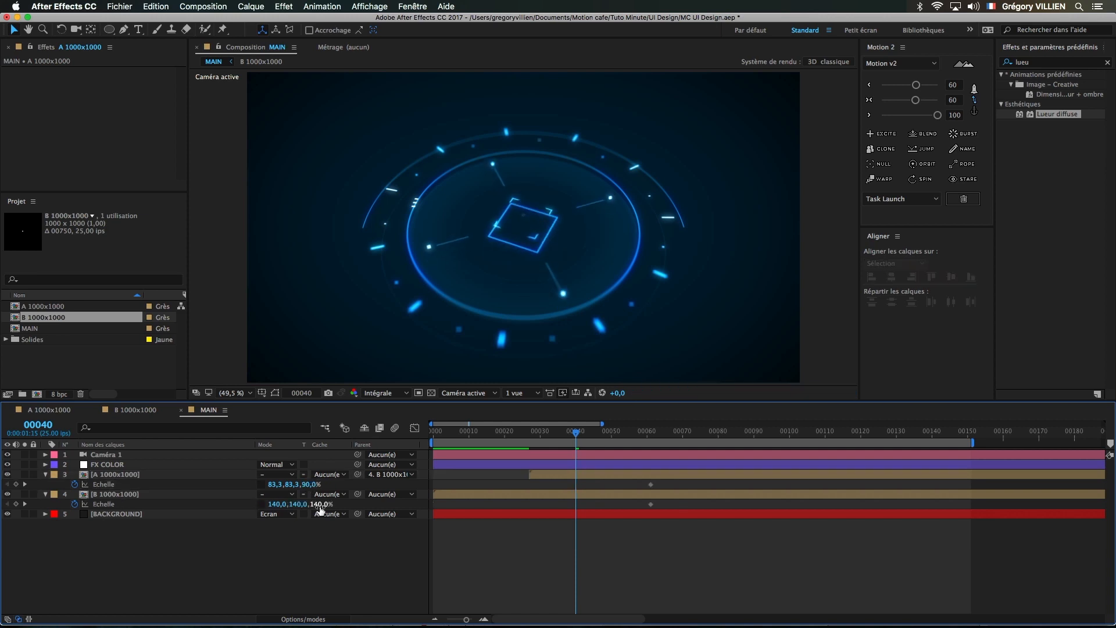
- At frame 40, keyframe the Z scale of layer B at 300%, raise it to 600%, and keyframe layer A's Z scale at 600%
type("300")
key("Return")
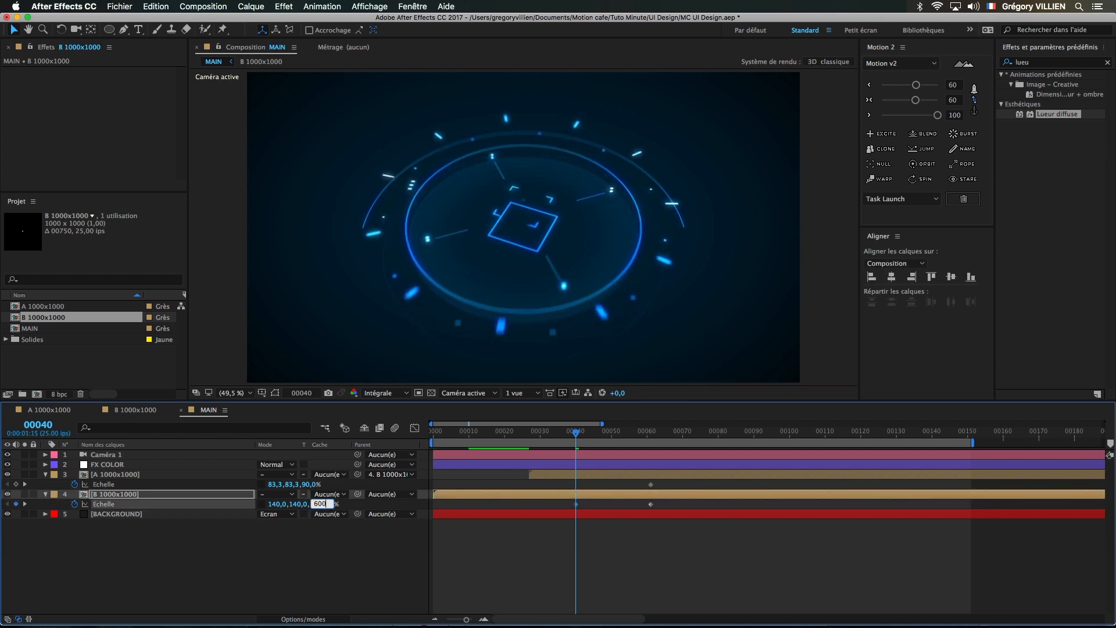
key("Return")
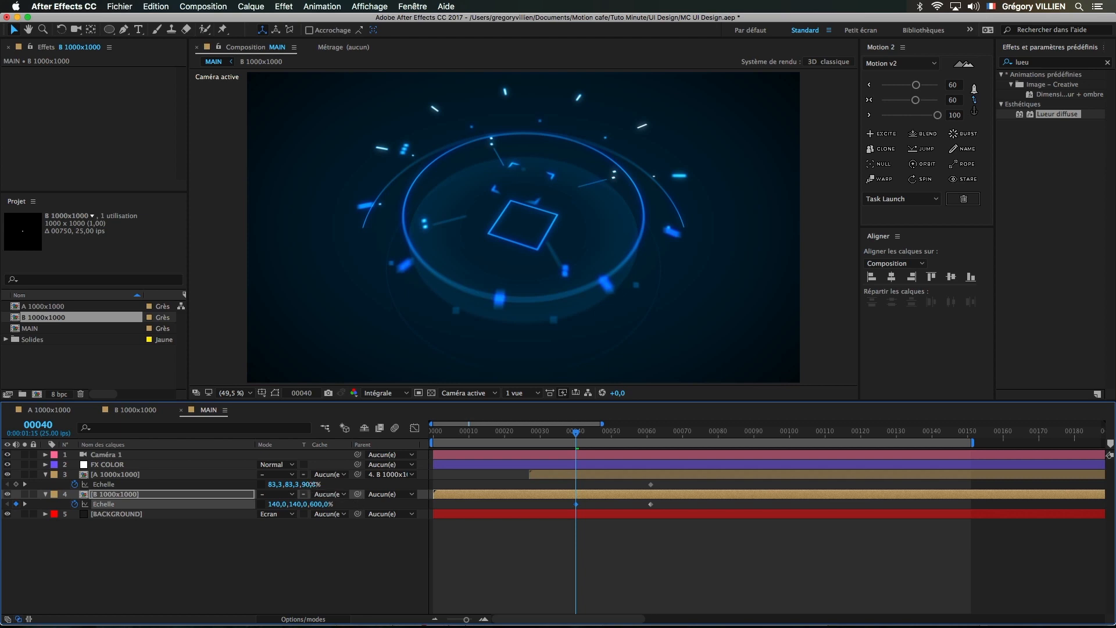
type("600")
key("Return")
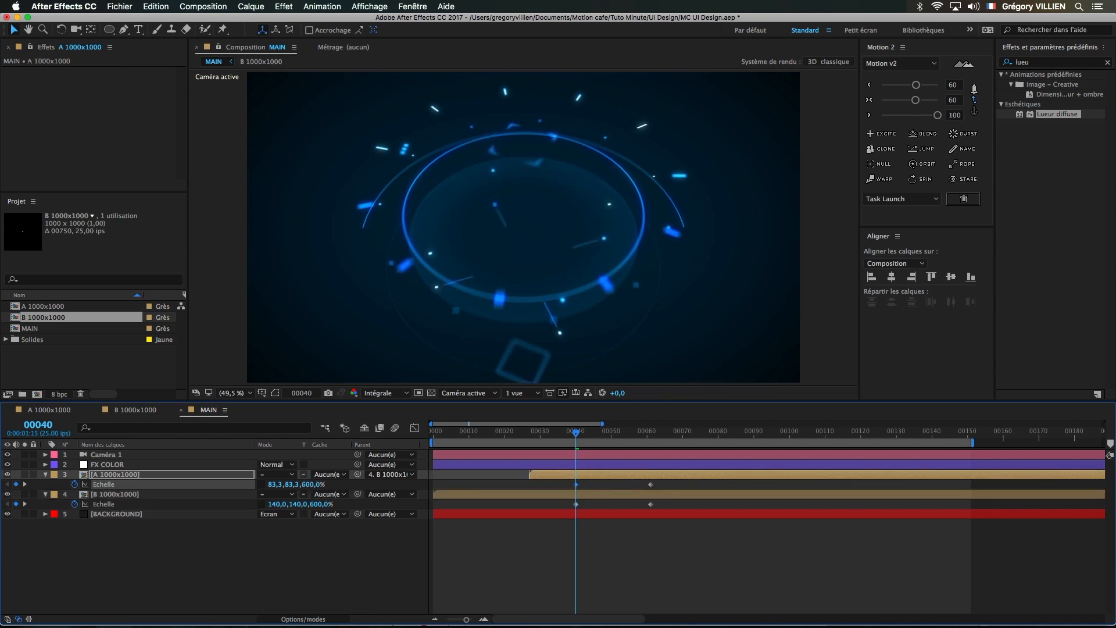
- Move the 600% scale keyframes to the starts of layers A and B, and ease both end keyframes at 100 with Motion v2
left_click_drag(587, 482, 433, 517)
left_click(577, 500)
left_click_drag(720, 538, 631, 480)
left_click(937, 115)
left_click(659, 535)
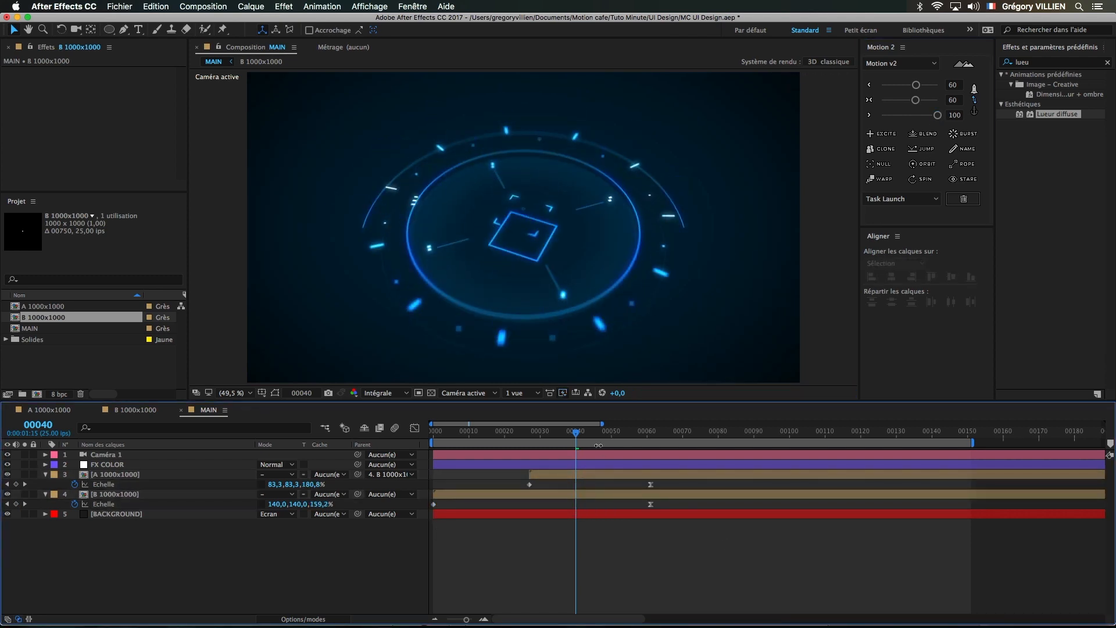
- Preview MAIN and move layer B's first scale keyframe to frame 27, in line with layer A's
key("space")
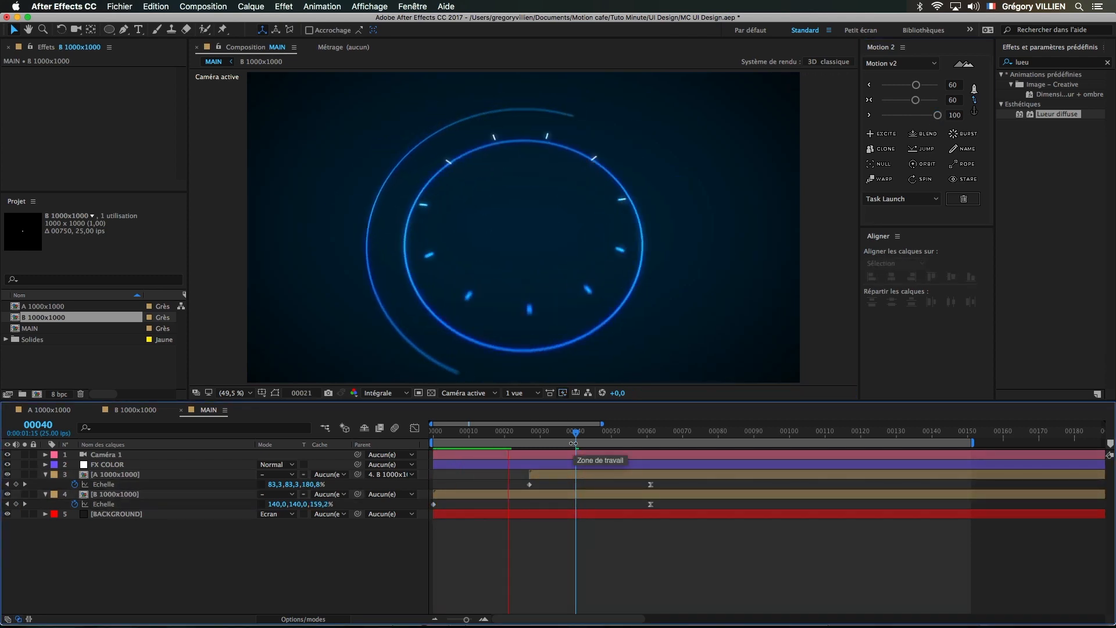
left_click_drag(433, 504, 529, 507)
key("space")
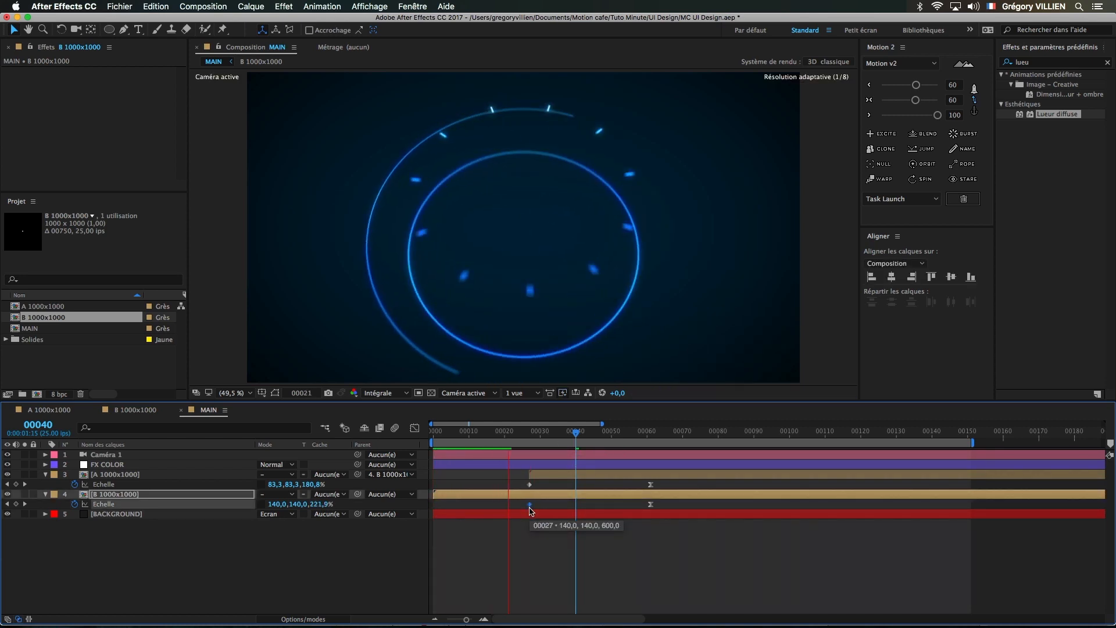